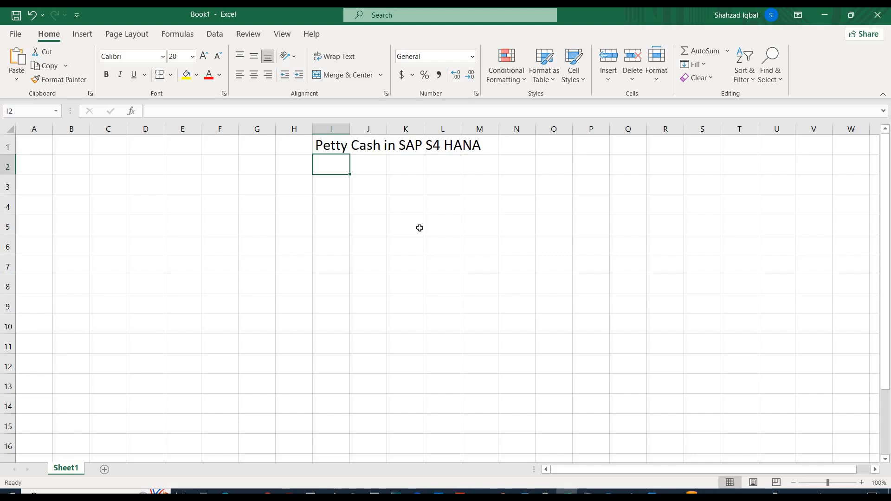
Enter TCODE in cell G3 and FS00 in cell H3 under the petty cash title.
key("Left")
key("Down")
type("FS00")
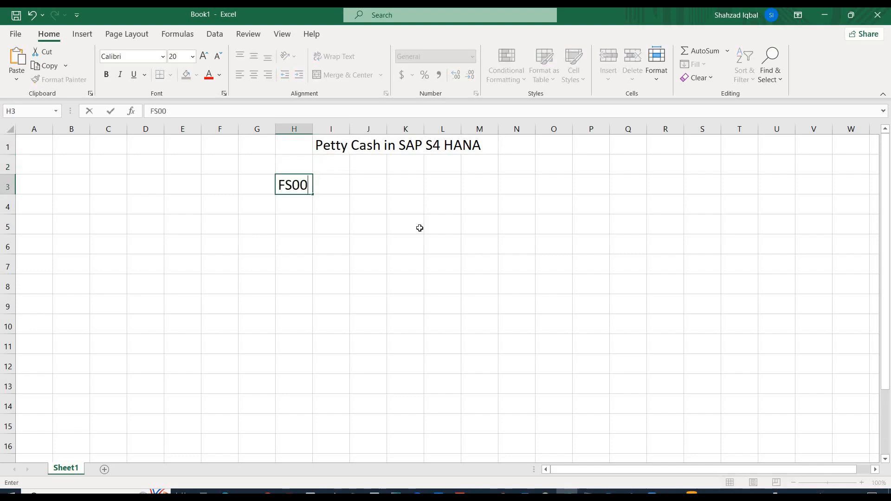
key("Tab")
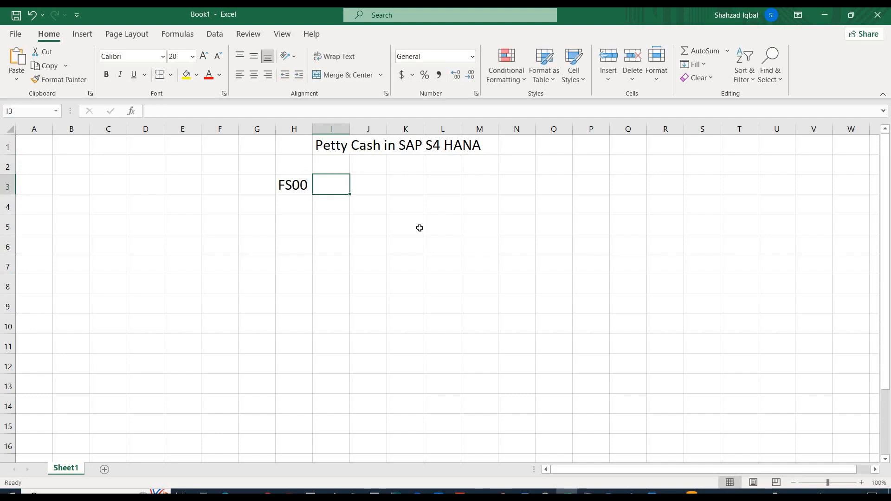
key("Left")
key("Left")
type("t")
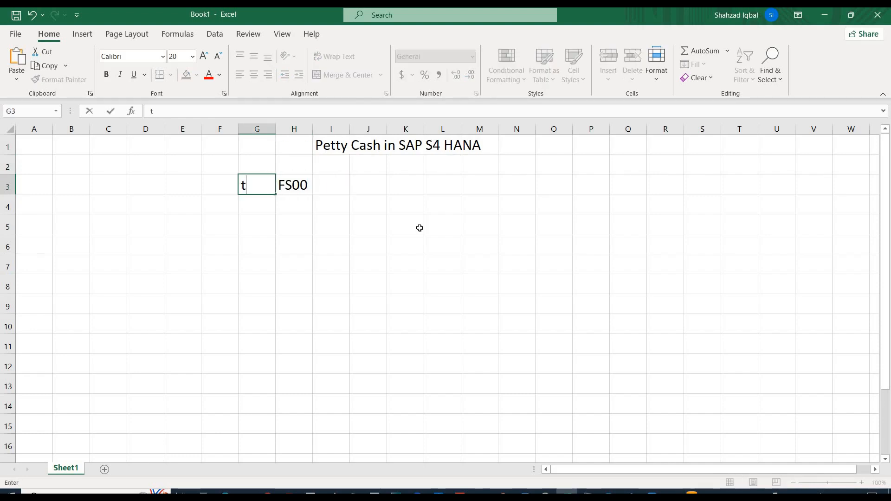
key("BackSpace")
type("TCODE")
key("Tab")
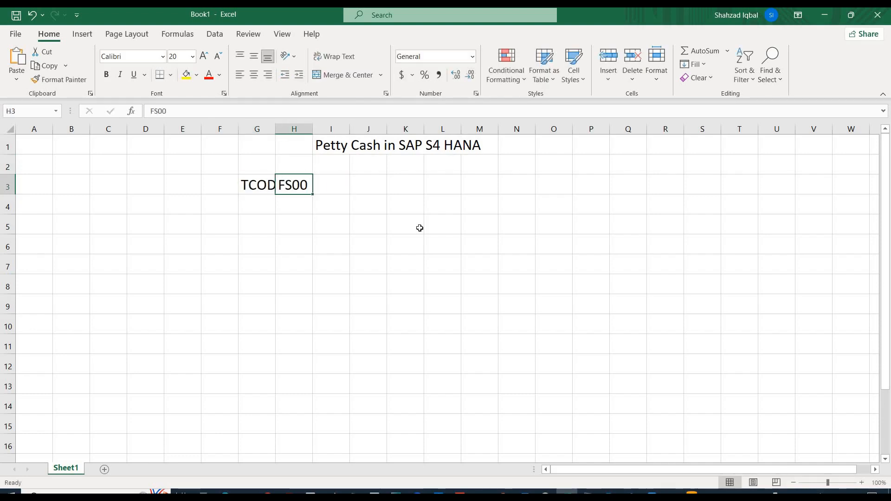
Add the note A new GL will be created with "Cash" Option in cell I3.
key("Tab")
type("A")
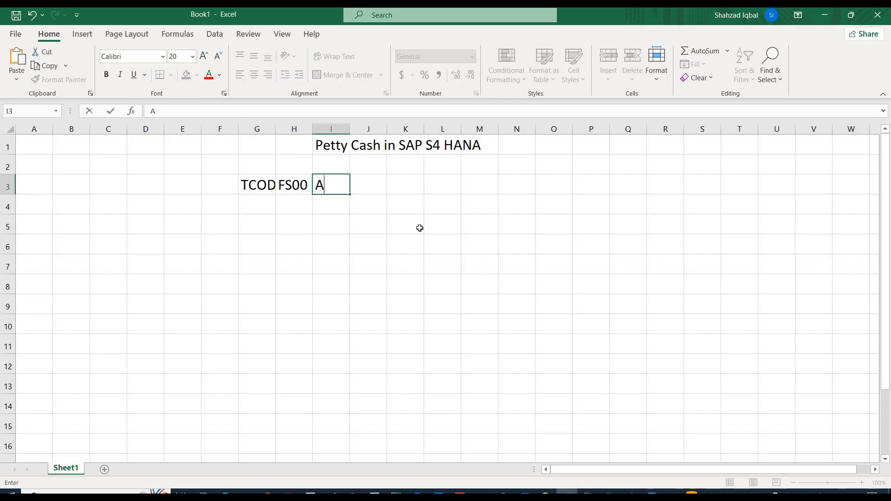
type(" new GL will be")
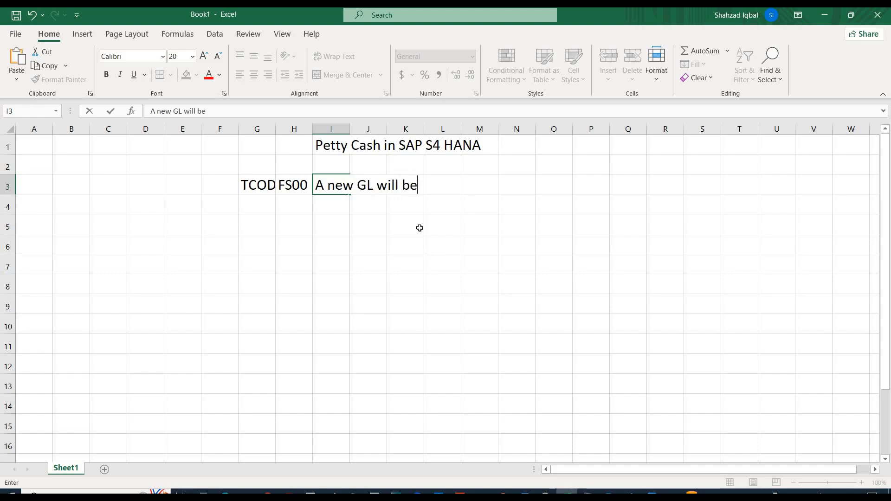
type(" created w")
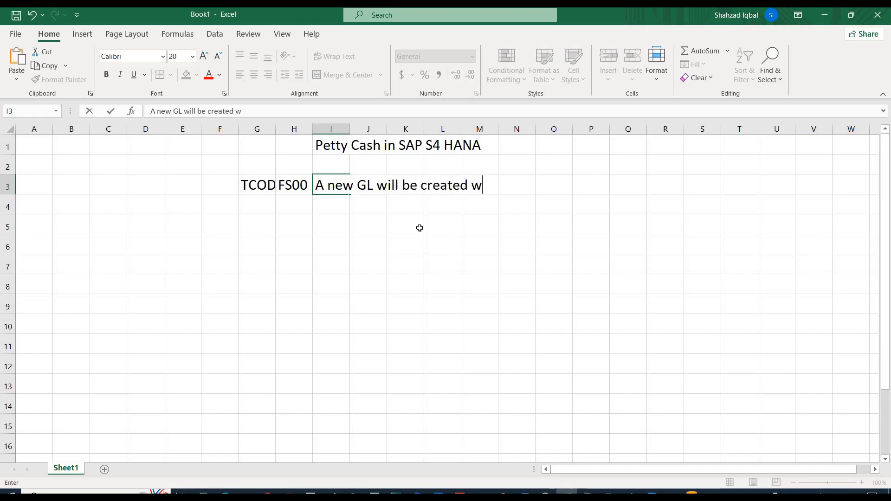
type("ith \"Cash\" Option")
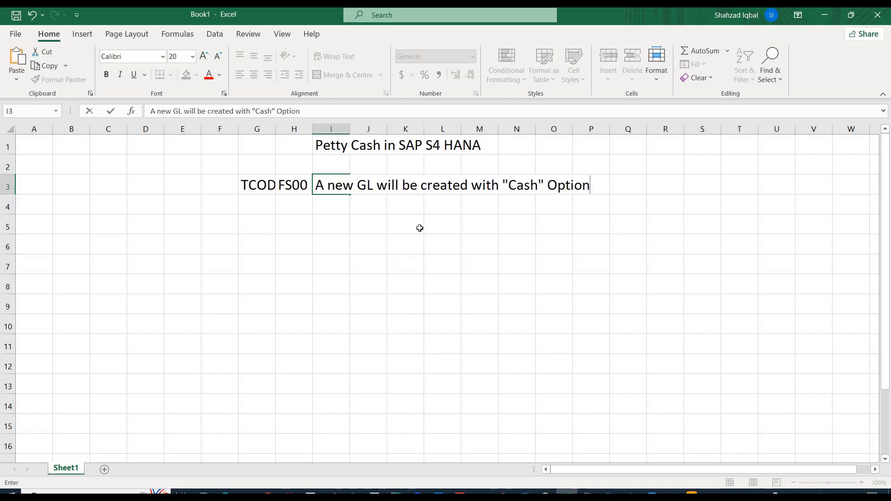
key("Return")
Switch to the SAP Easy Access session and run transaction FS00.
key("alt+Tab")
key("alt+Tab")
key("alt+Tab")
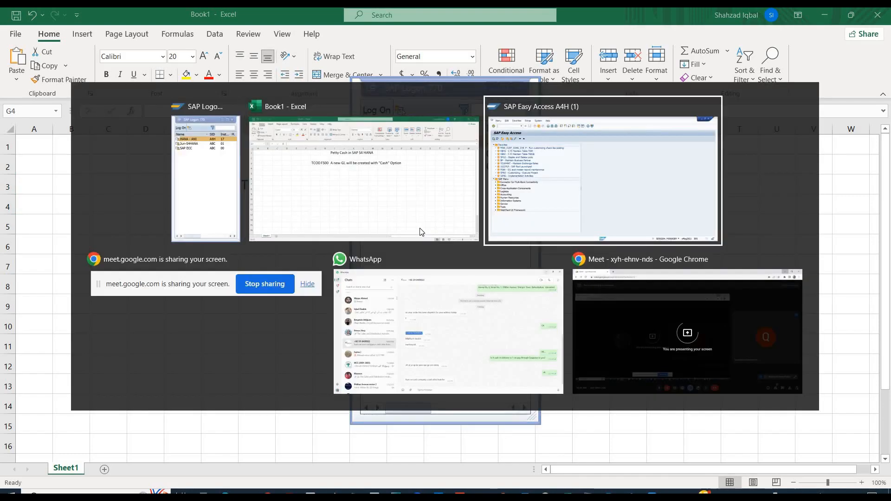
type("fs00")
key("Return")
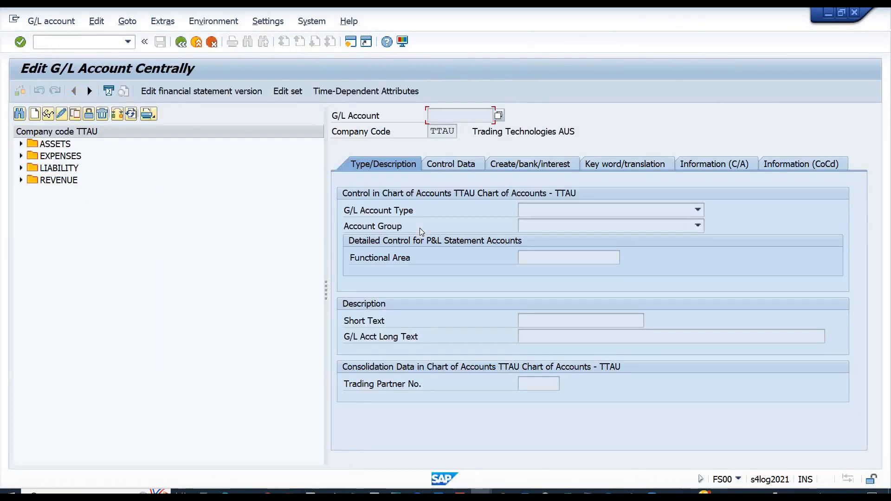
Display asset account A1000 Cash A/C and view the available G/L account types.
left_click(21, 144)
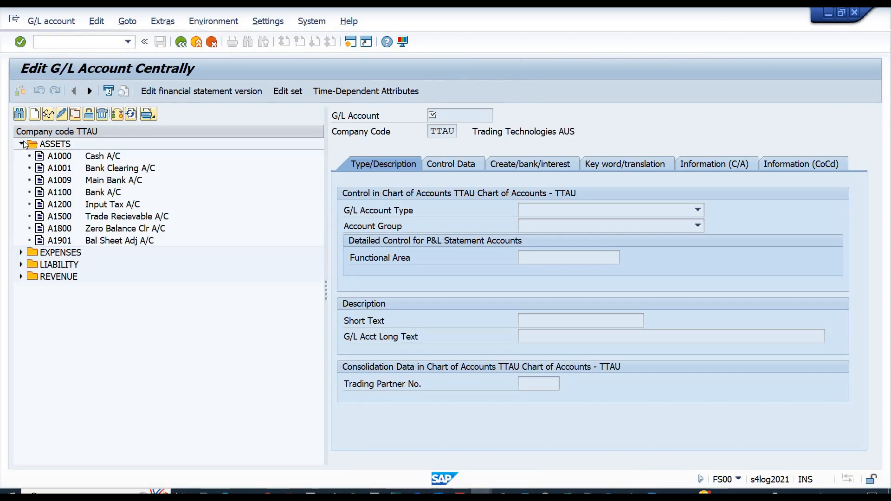
left_click(64, 158)
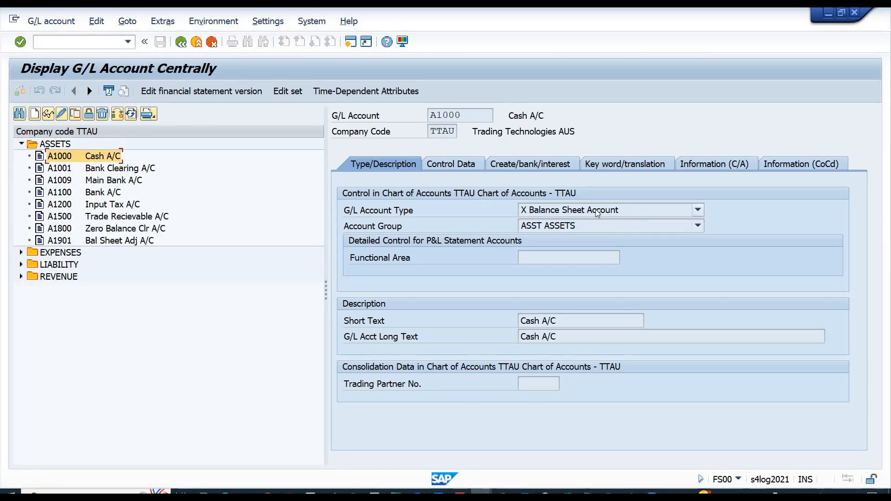
left_click(566, 211)
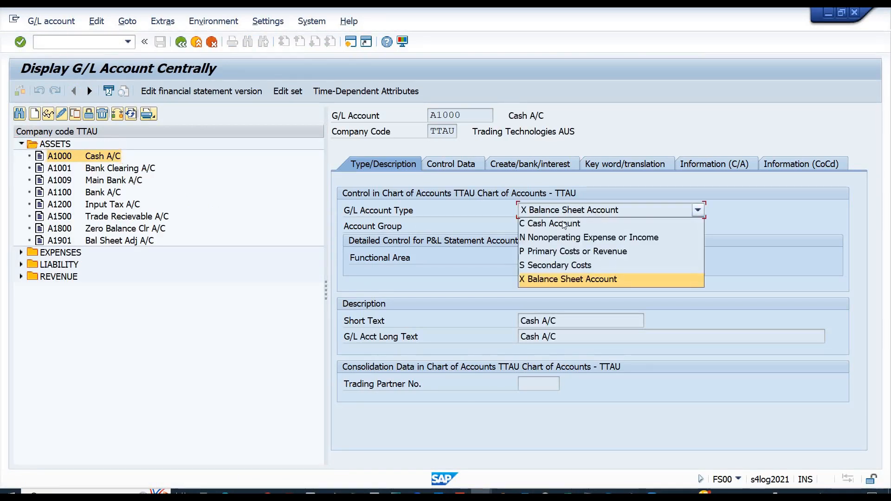
left_click(464, 248)
Switch back to the Excel workbook and save it to the Desktop as Petty cash.
key("alt+Tab")
key("alt+Tab")
key("alt+Tab")
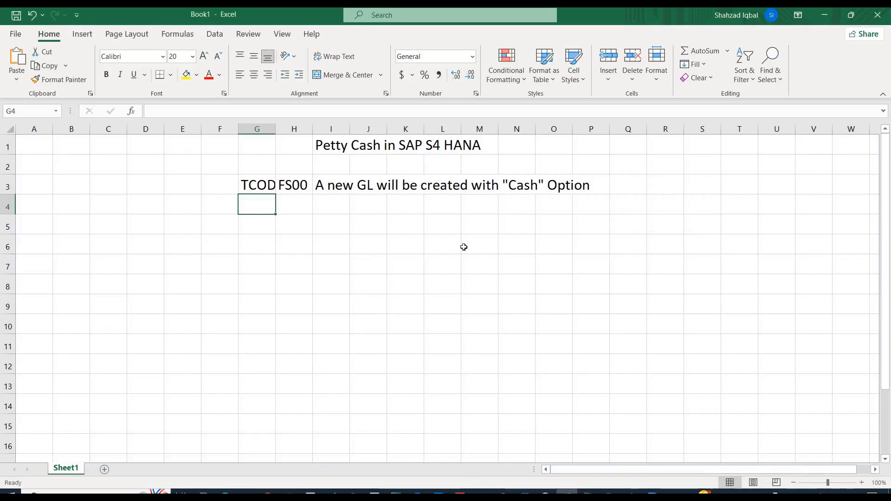
key("ctrl+s")
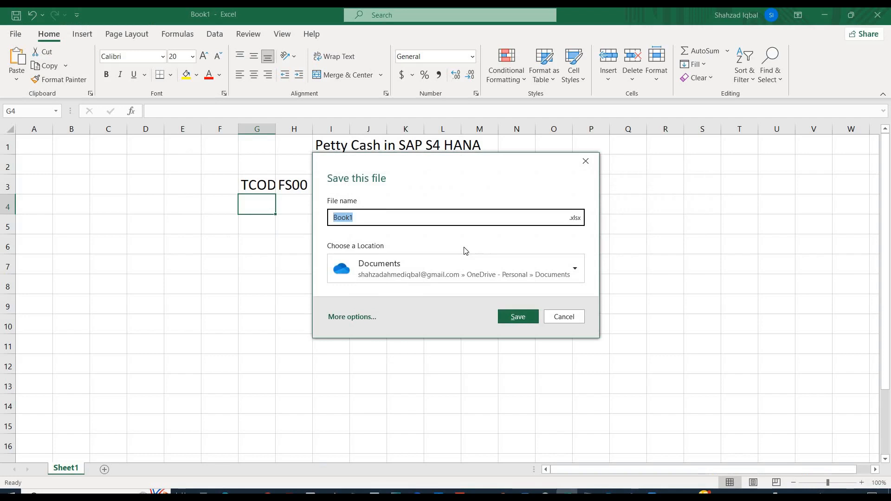
key("Escape")
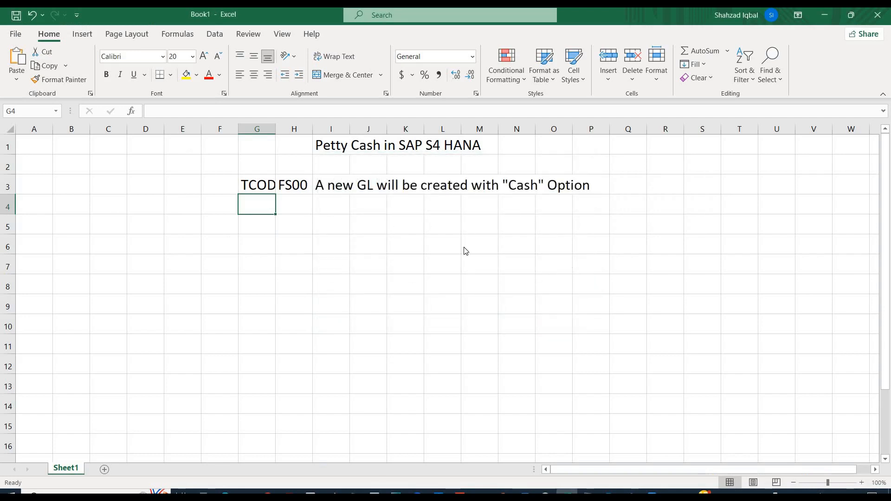
key("ctrl+s")
left_click(352, 319)
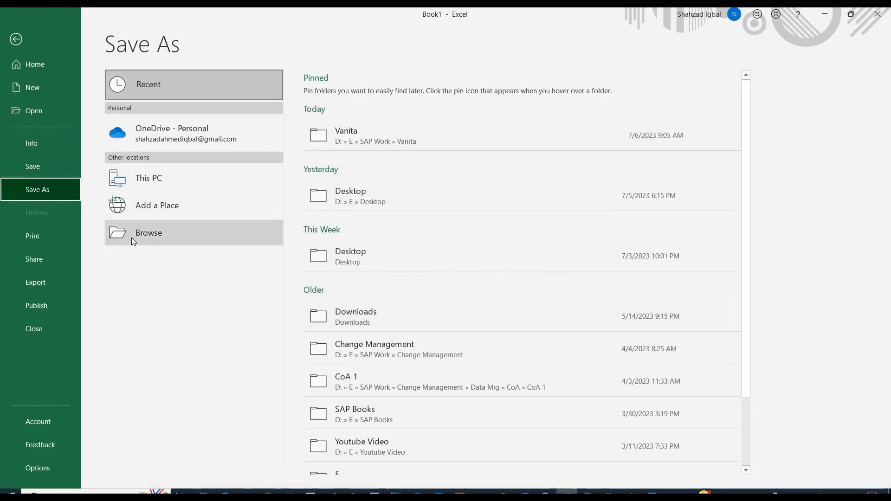
left_click(138, 238)
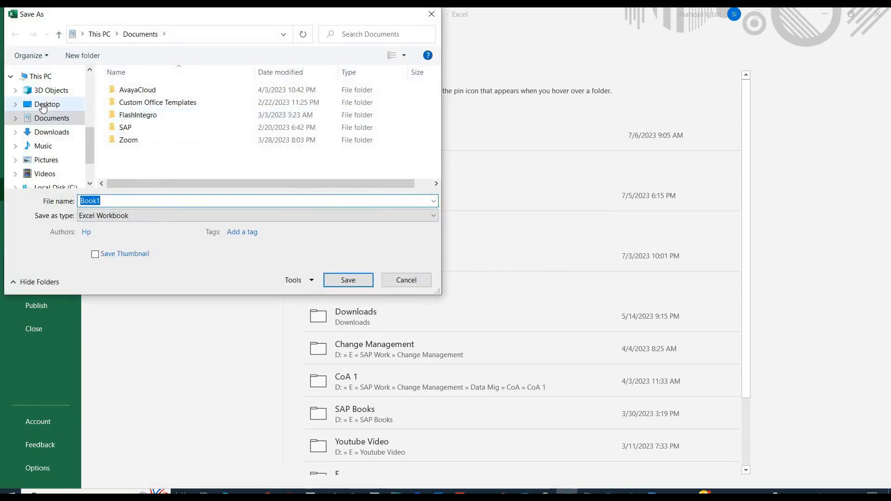
left_click(43, 105)
double_click(111, 201)
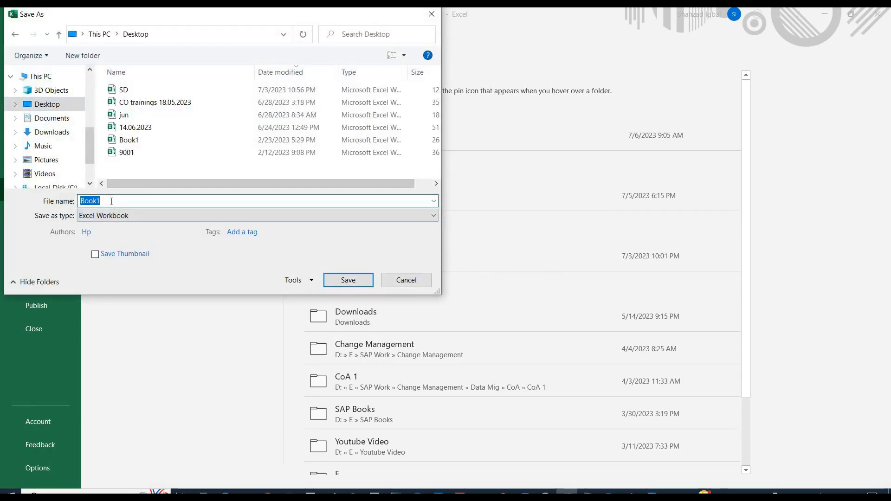
type("Petty cash")
key("Return")
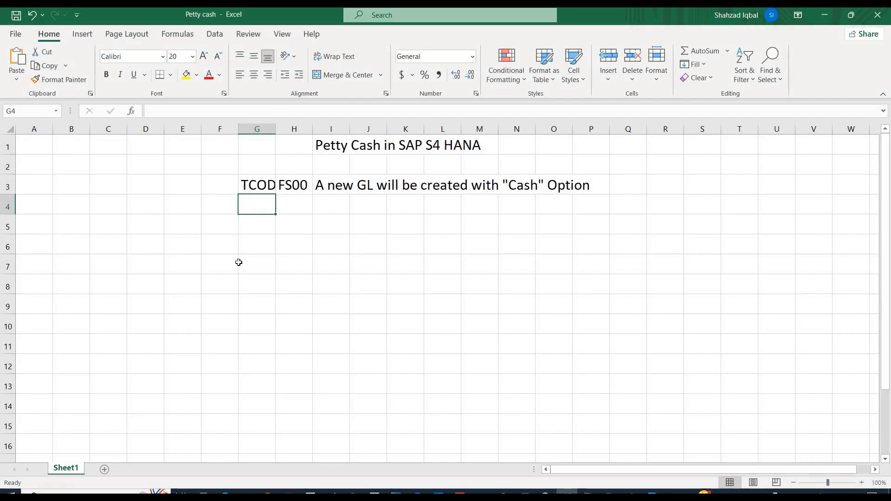
Dismiss the SAP system message and enter "When cash is withdraw from bank for petty cash" in cell G5.
left_click(301, 227)
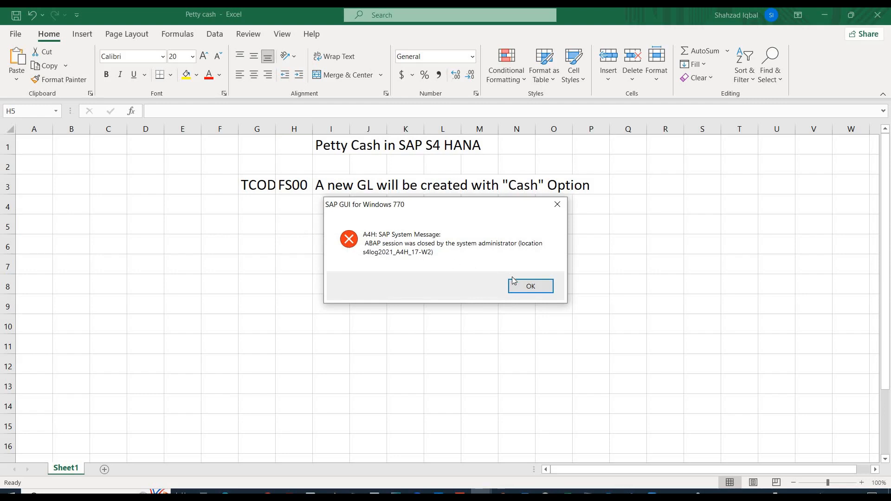
left_click(524, 283)
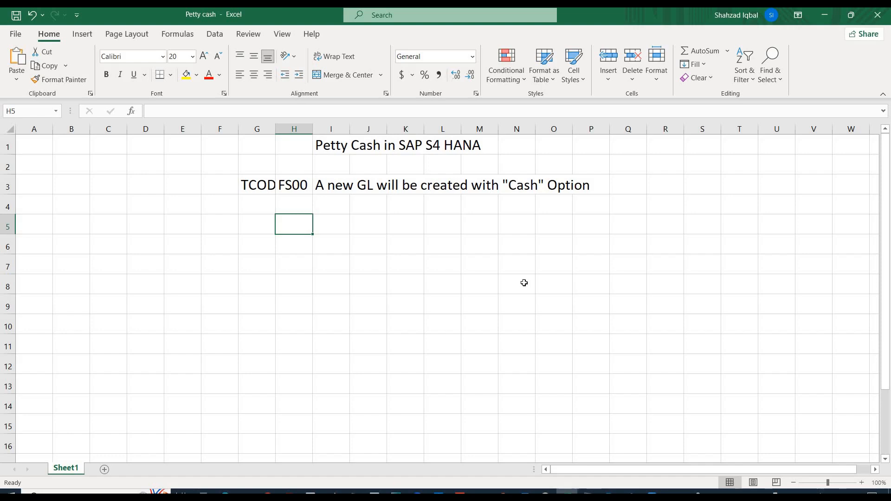
key("Left")
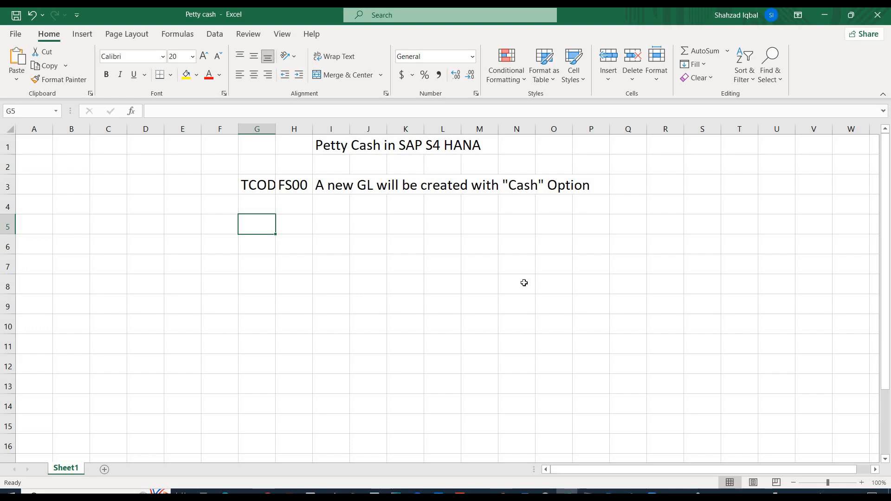
type("When a")
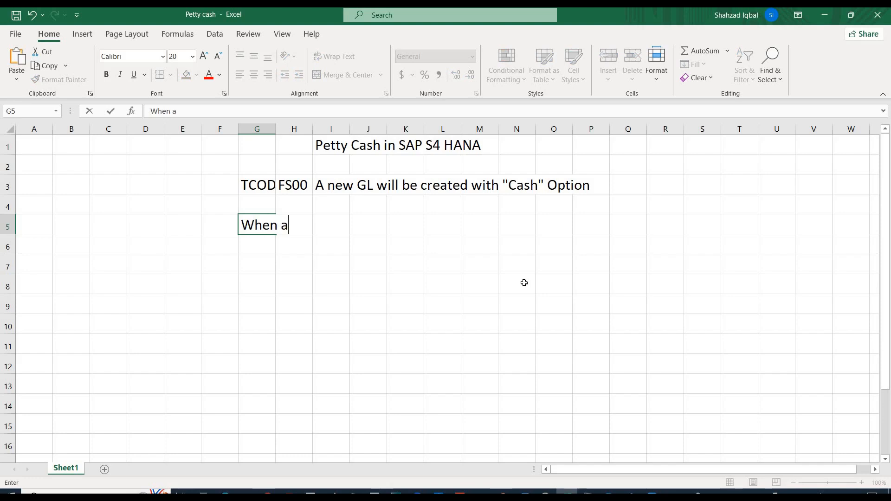
key("BackSpace")
type("cash")
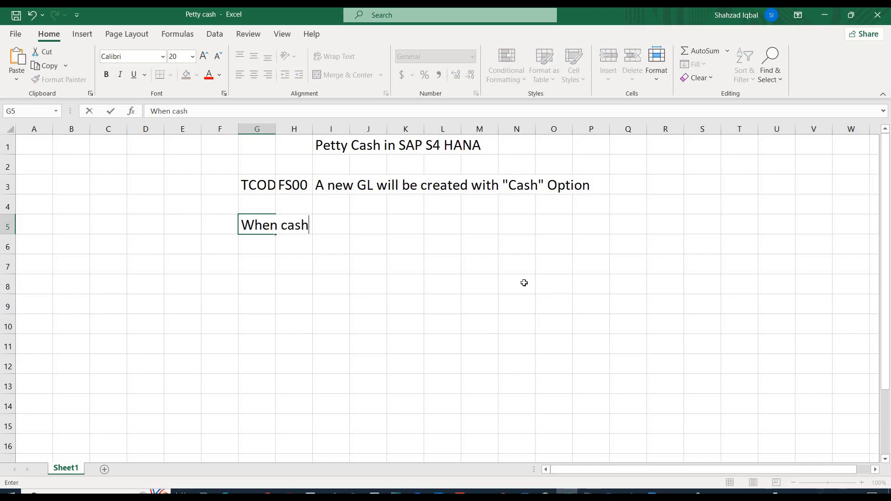
type(" is with")
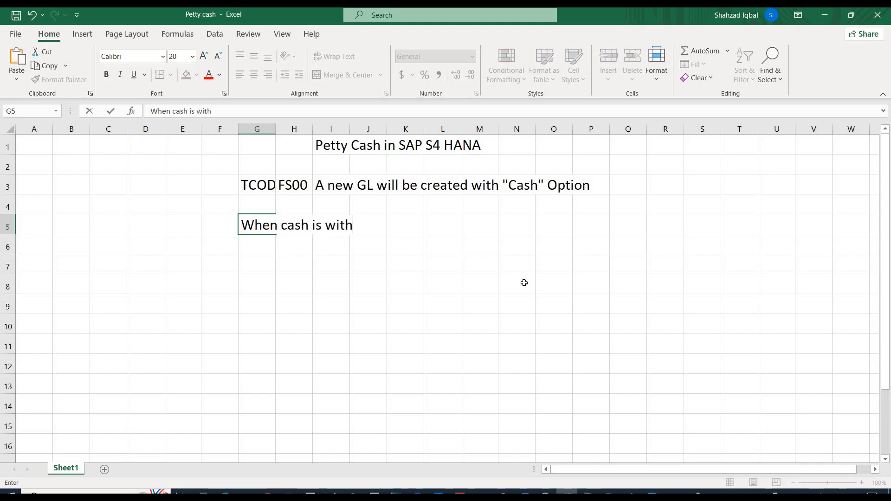
type("draw from ")
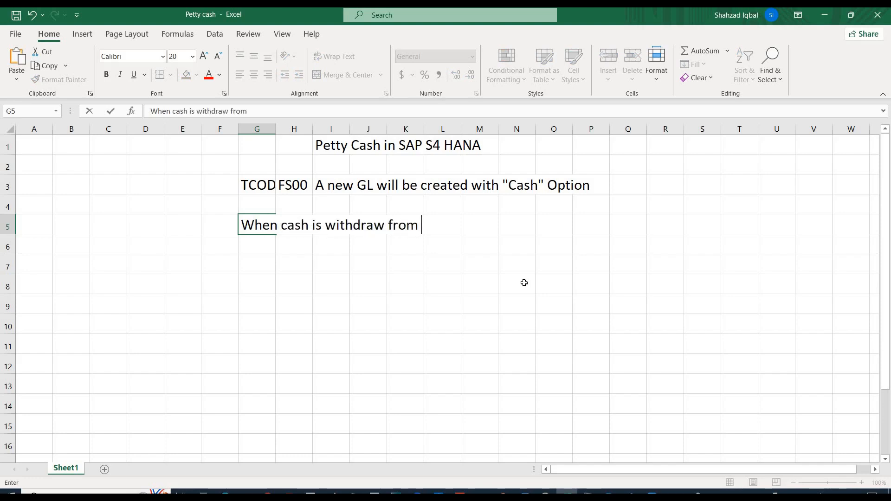
type("bank for ")
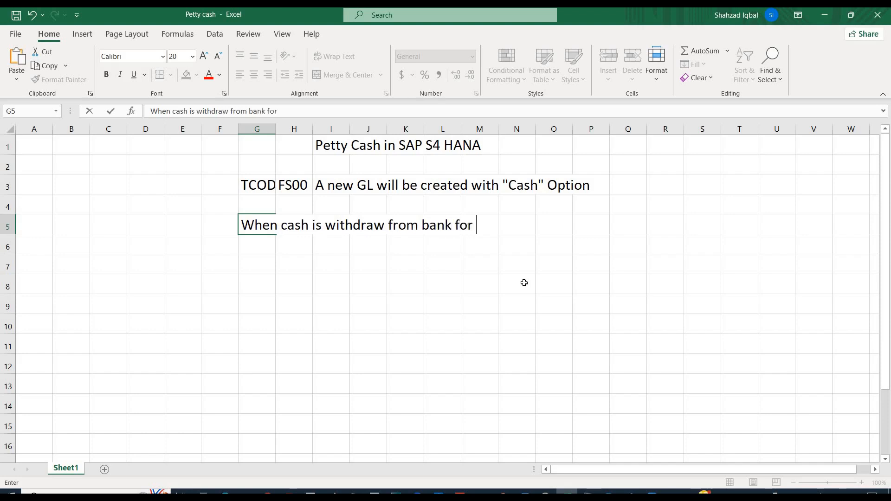
type("petty cash")
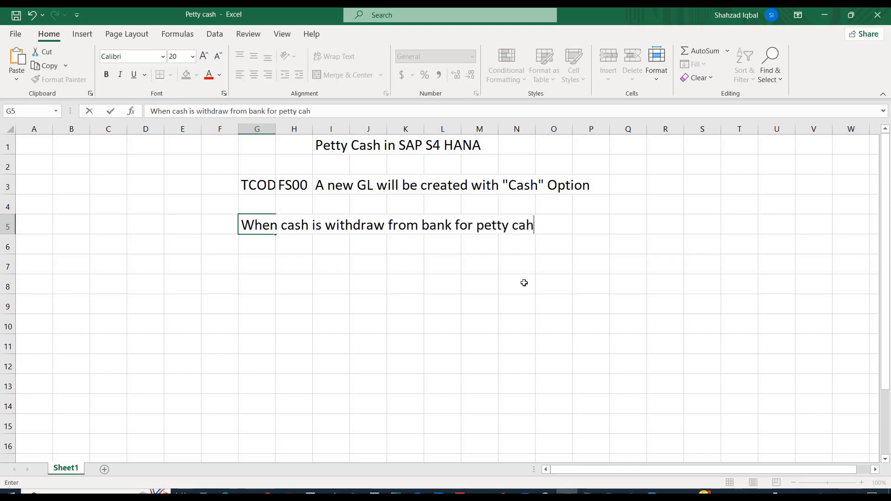
key("Return")
key("Return")
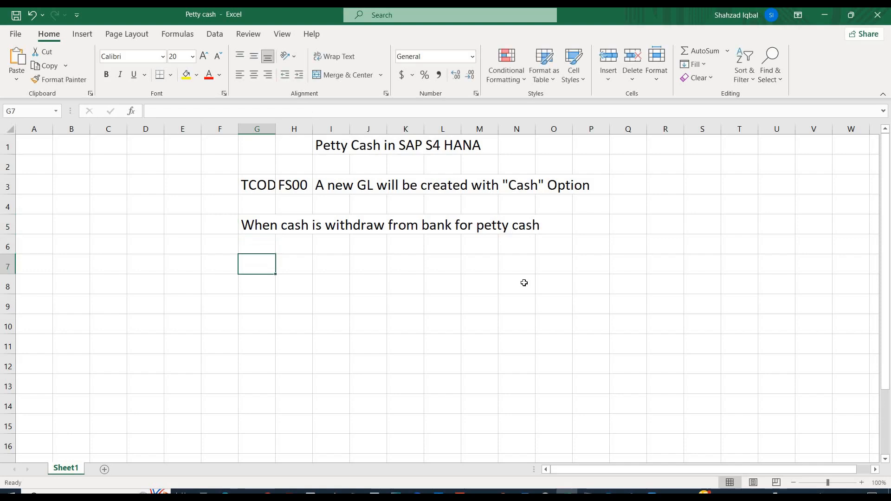
Add the column headings Dr in cell K6 and Cr in cell L6.
key("Right")
key("Right")
key("Right")
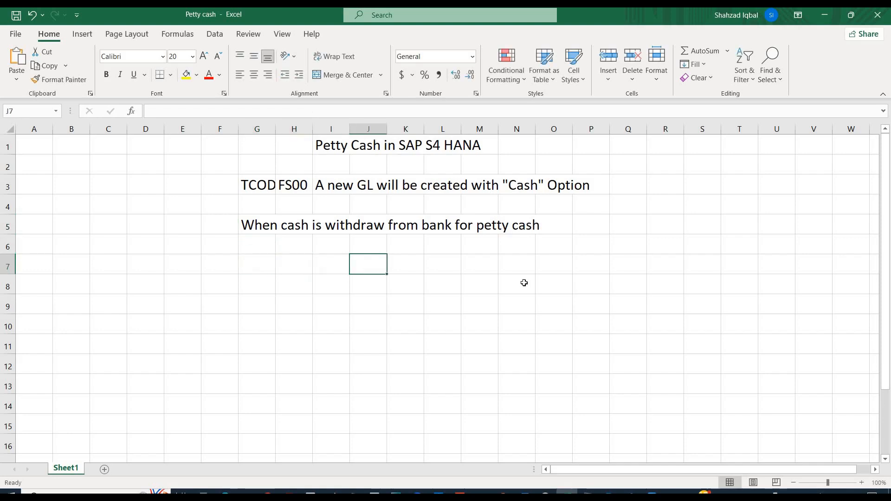
key("Right")
key("Up")
type("Dr")
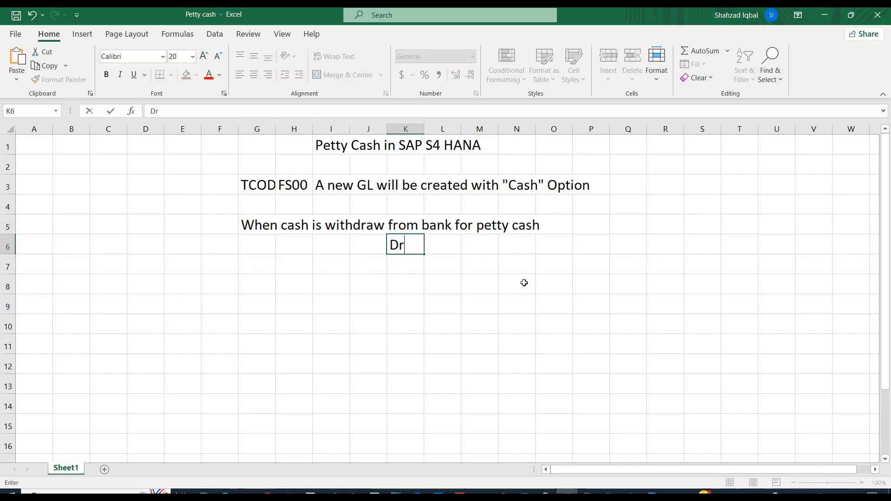
key("Right")
key("Right")
key("Left")
type("Cr")
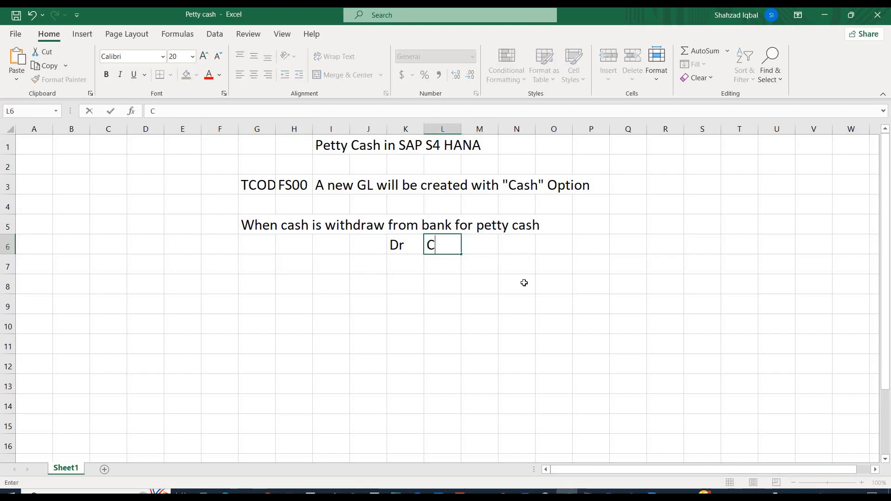
key("Left")
Enter the account label "Petty cash" in cell H7 and its debit amount of 50000 in cell K7.
key("Left")
key("Left")
key("Left")
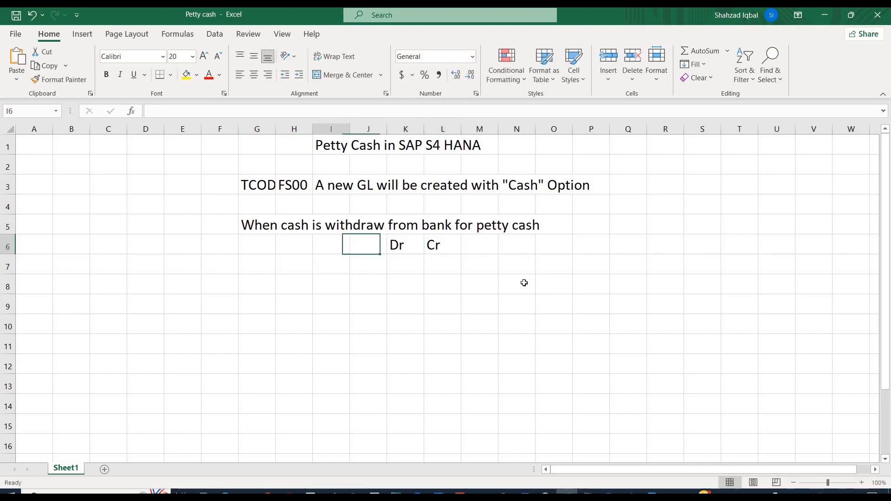
key("Down")
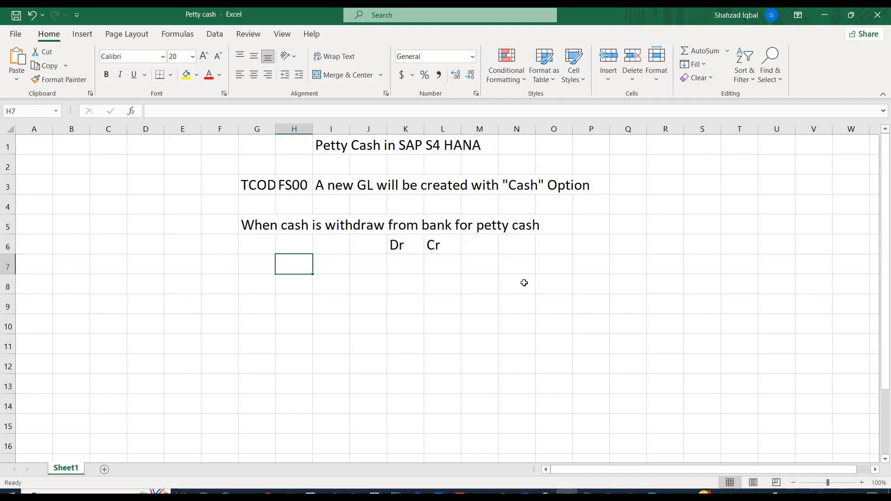
type("Pett")
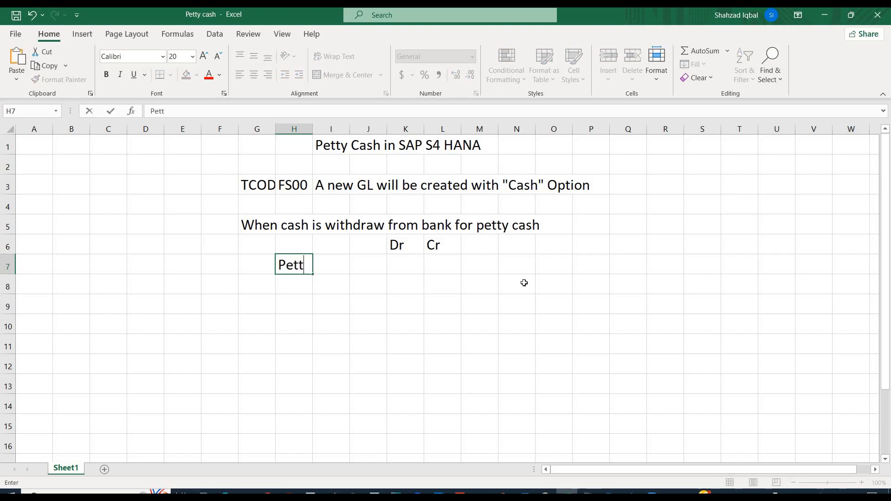
type("y cash")
key("Right")
key("Right")
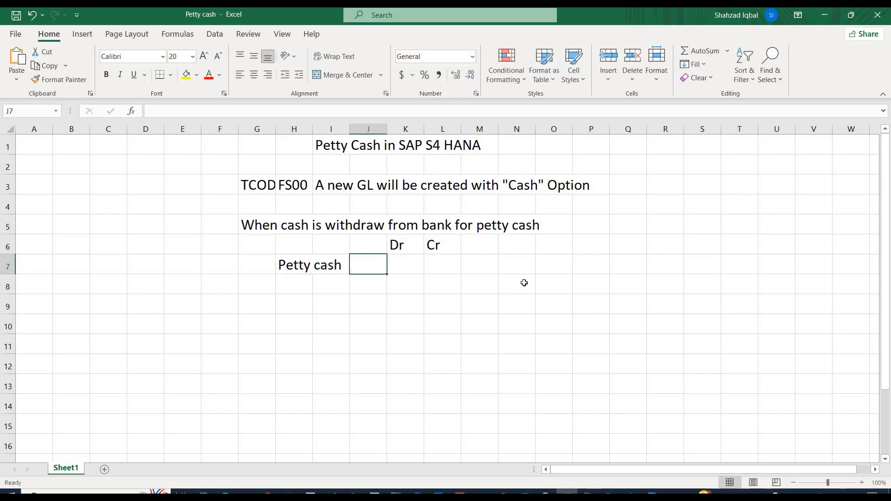
key("Right")
type("5")
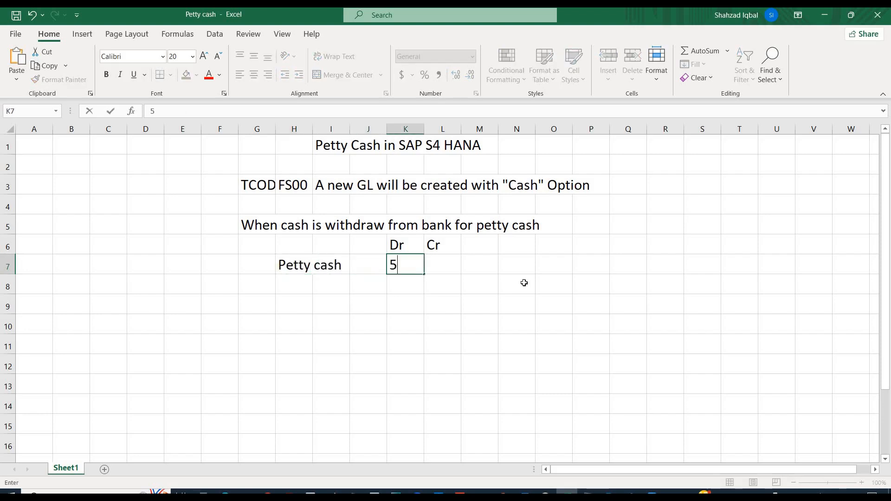
type("0000")
key("Return")
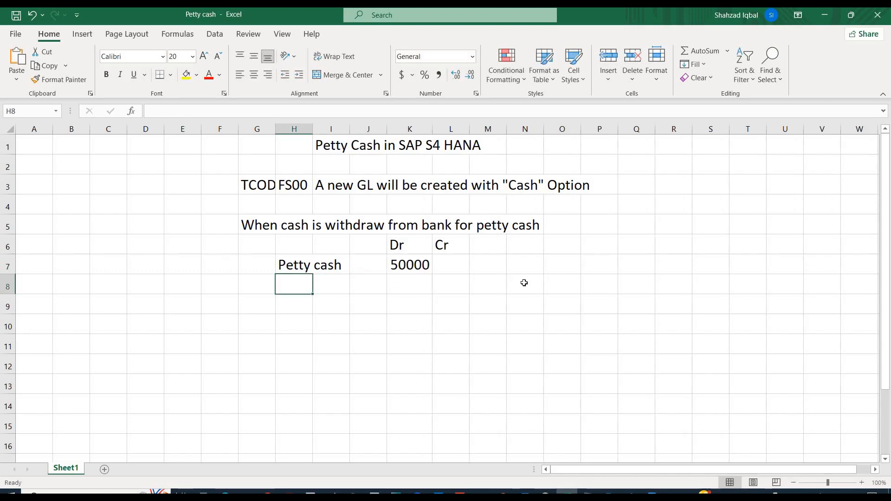
Enter the account label "Bank a/c" in cell H8 and its credit amount of 50000 in cell L8.
type("Bank")
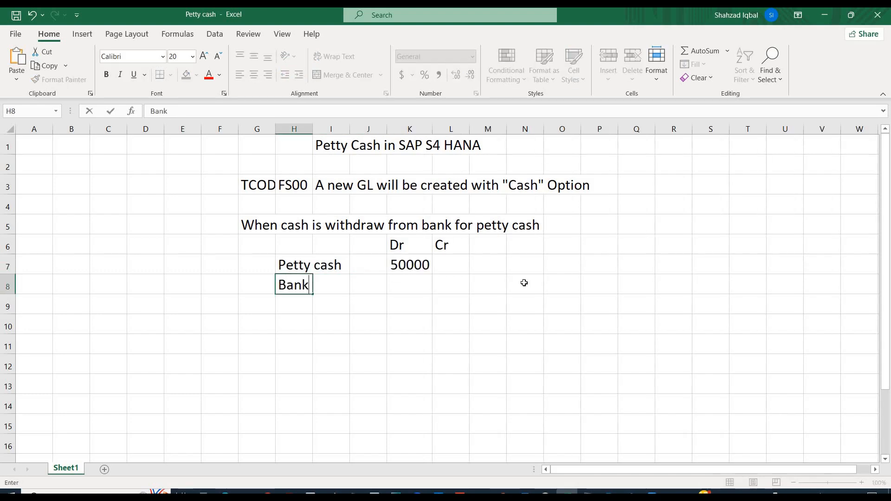
type(" a/c")
key("Right")
key("Right")
key("Right")
key("Right")
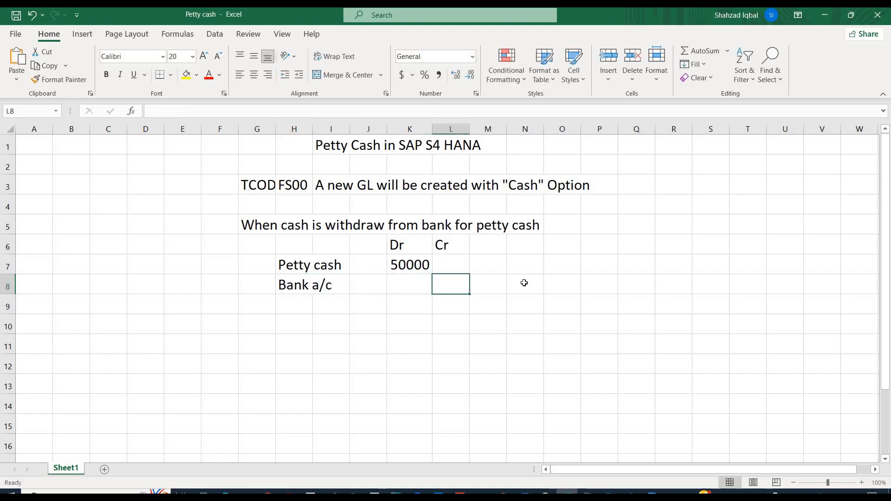
type("50")
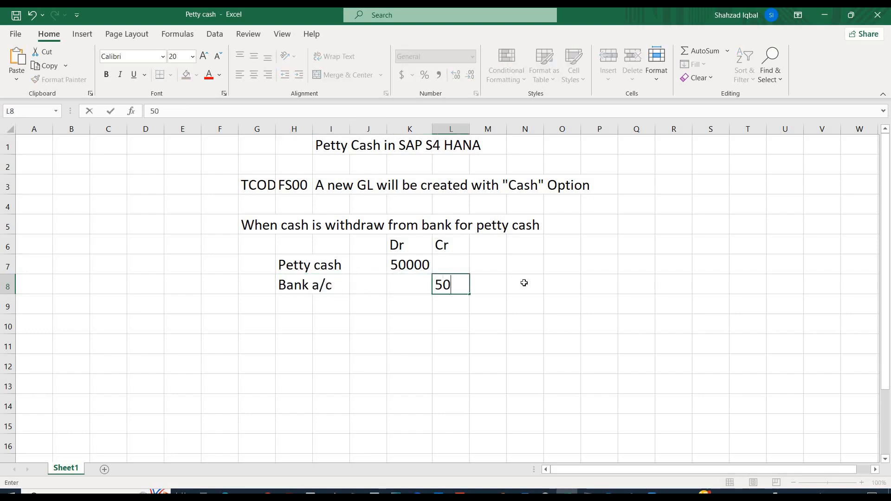
type("000")
key("Return")
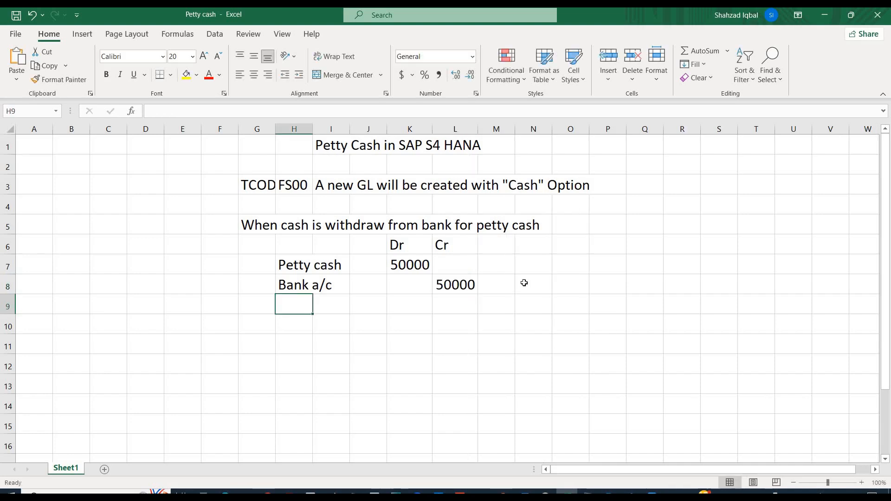
Number the bank withdrawal entry by entering 1 in cell F5.
key("Left")
key("Left")
key("Up")
key("Up")
key("Up")
key("Up")
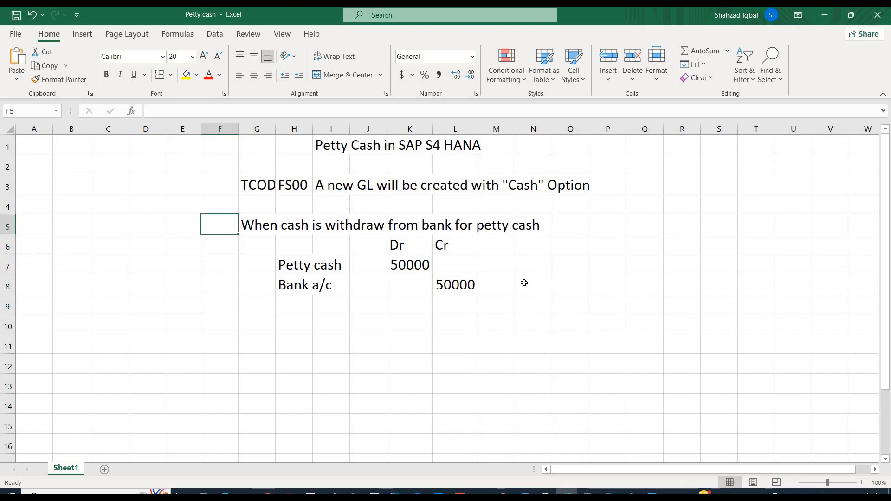
type("1")
key("Return")
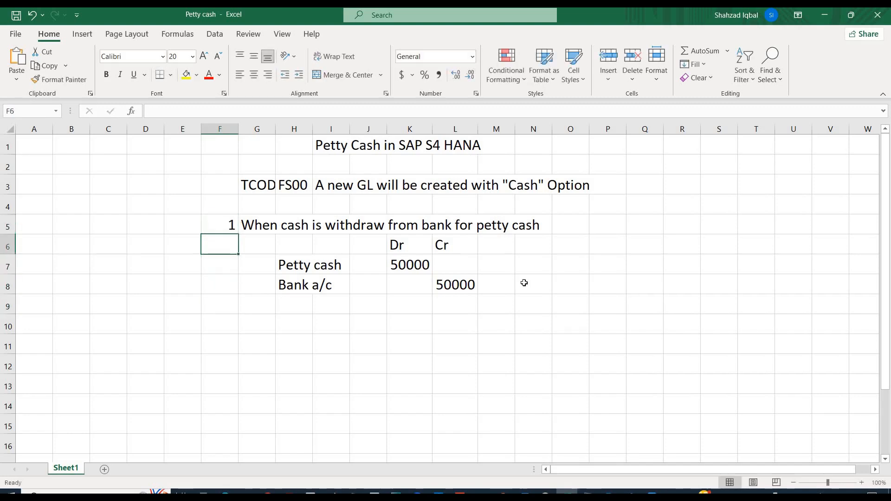
Enter the number 2 in cell F10 for a second journal entry.
key("Down")
key("Down")
key("Down")
key("Down")
type("2")
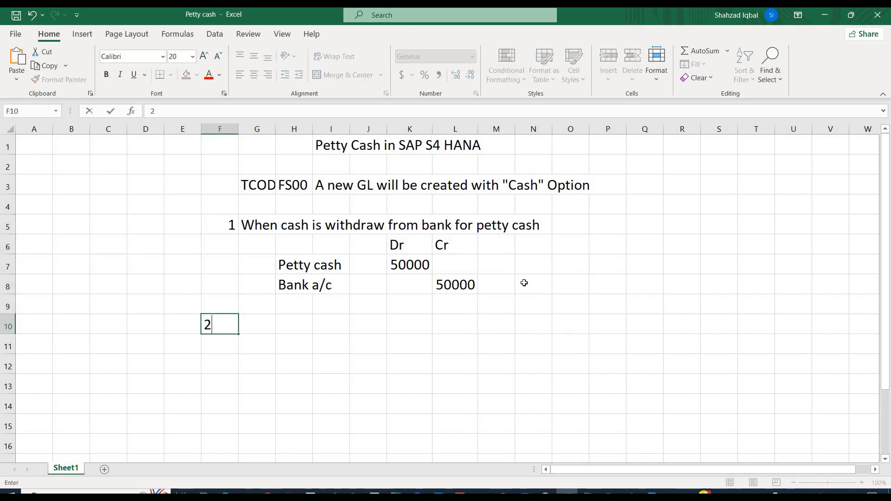
key("Return")
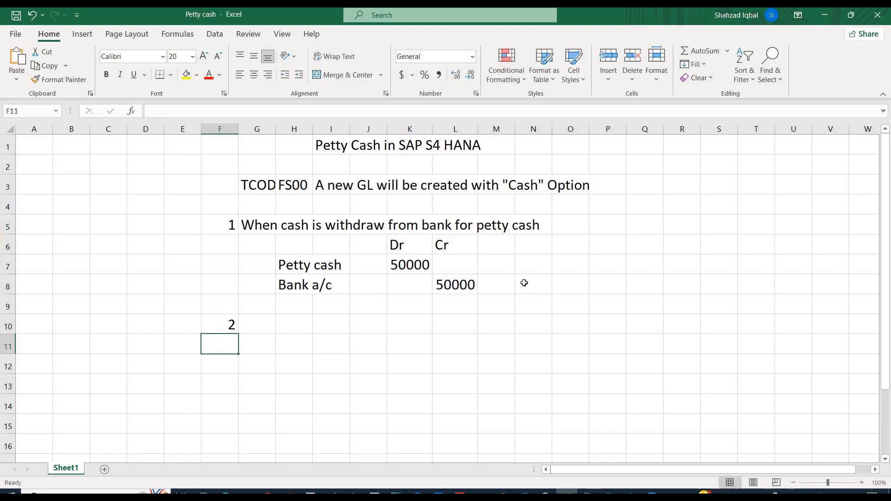
Enter the account label "Misc. Exp" in cell H10 and its debit amount of 2000 in cell K10.
key("Up")
key("Right")
key("Right")
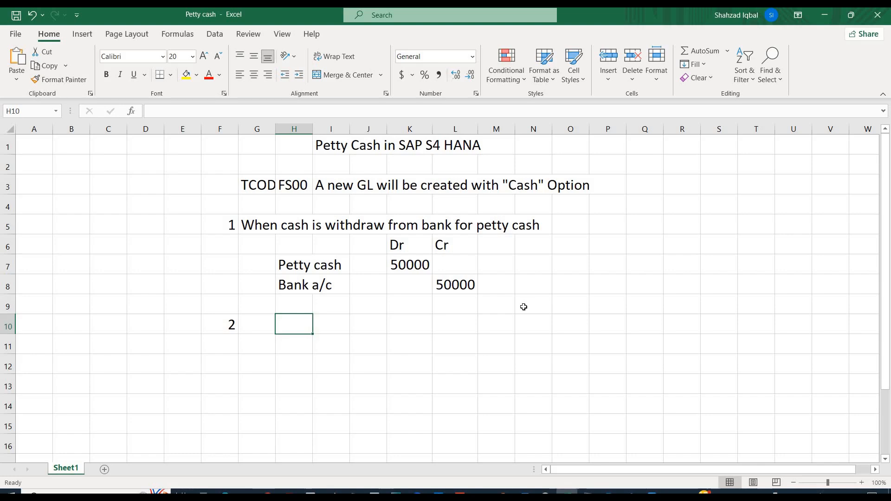
type("Misc")
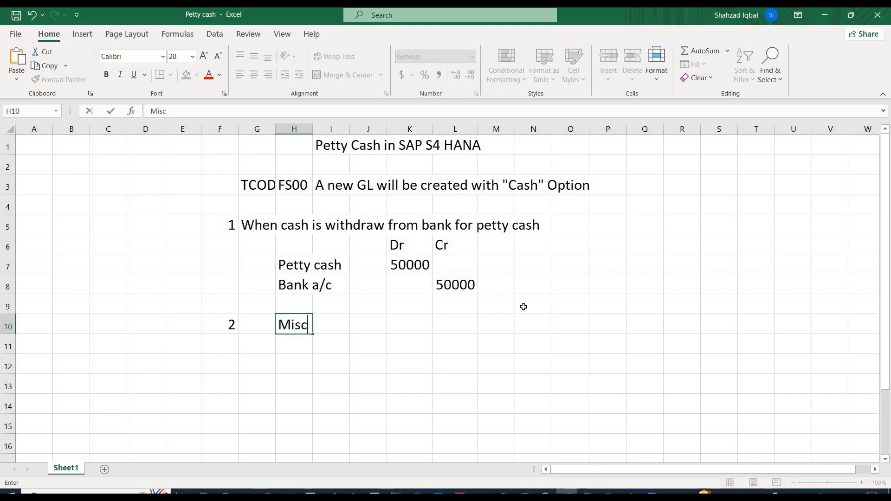
type(". Exp")
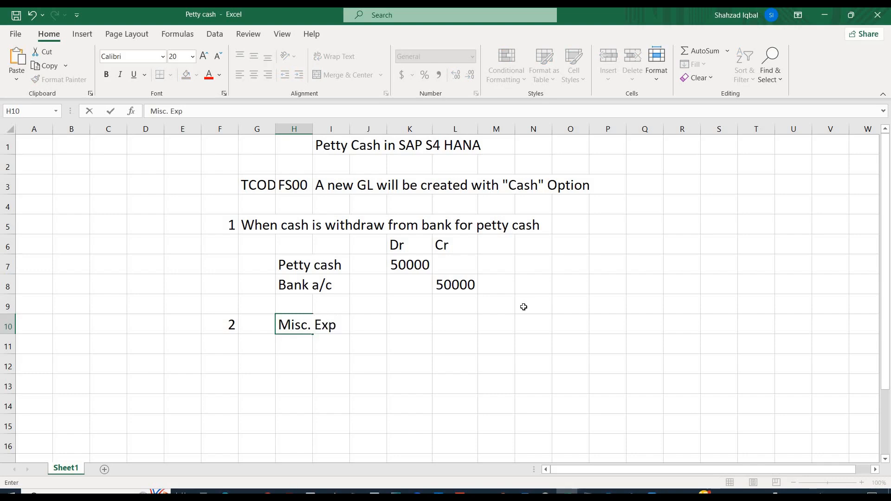
key("Tab")
key("Tab")
key("Tab")
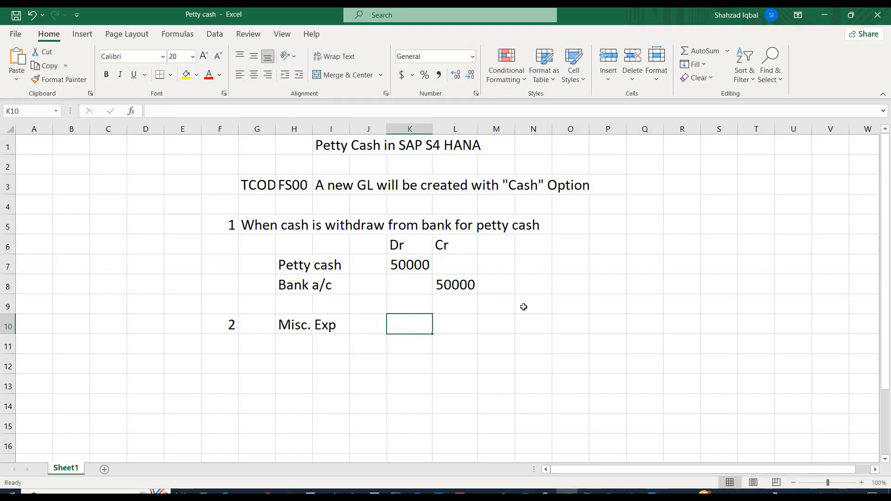
type("2")
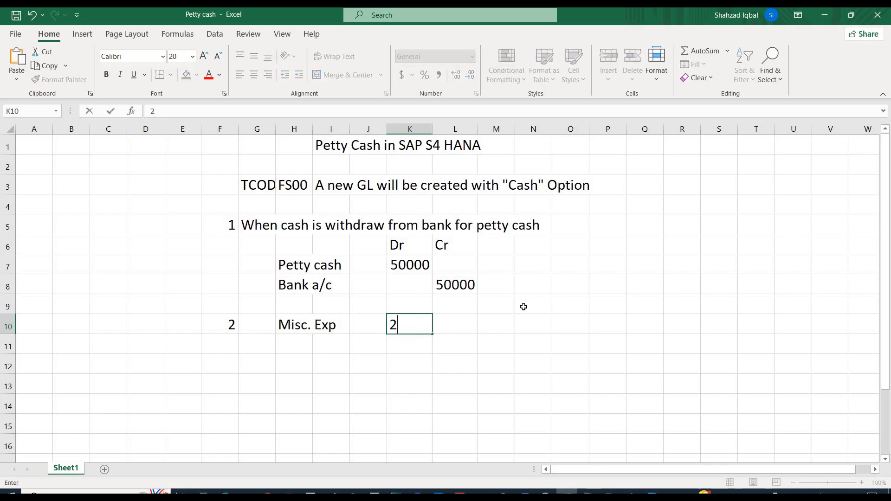
type("000")
key("Return")
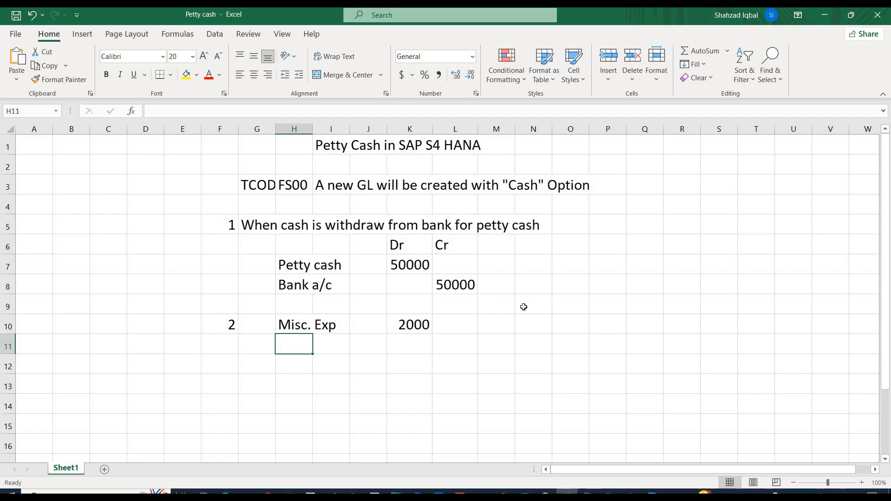
Enter the account label "Petty Cash" in cell H11 and its credit amount of 2000 in cell L11.
type("Petty ")
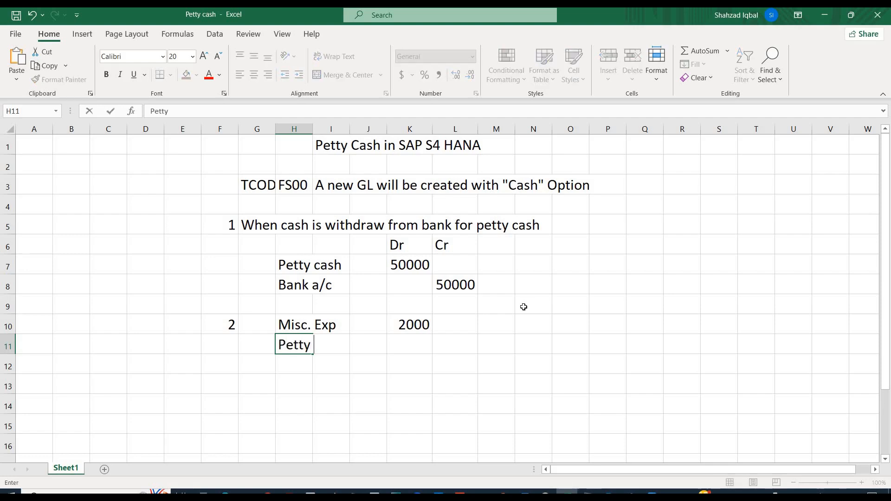
type("CAsh")
key("Tab")
key("Tab")
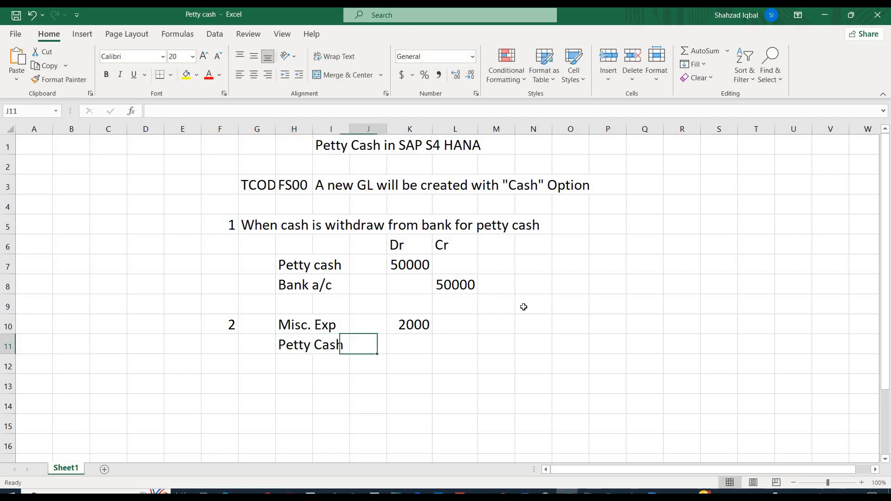
key("Tab")
key("Tab")
type("2000")
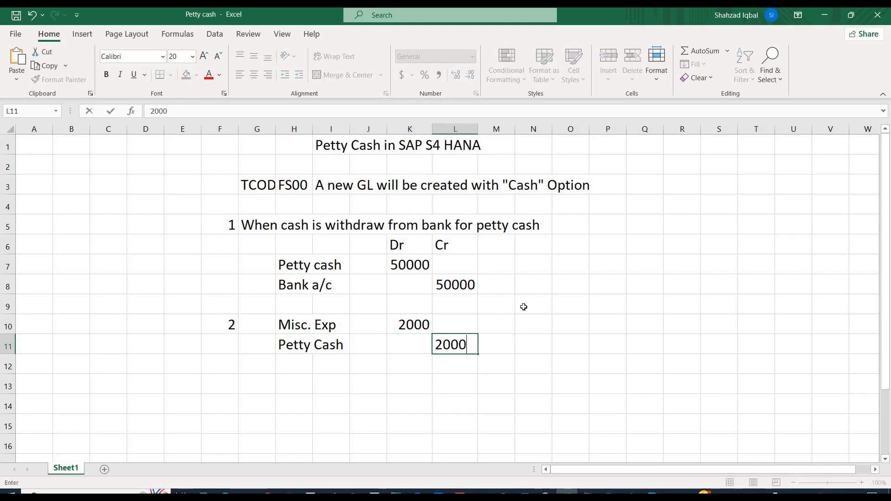
key("Return")
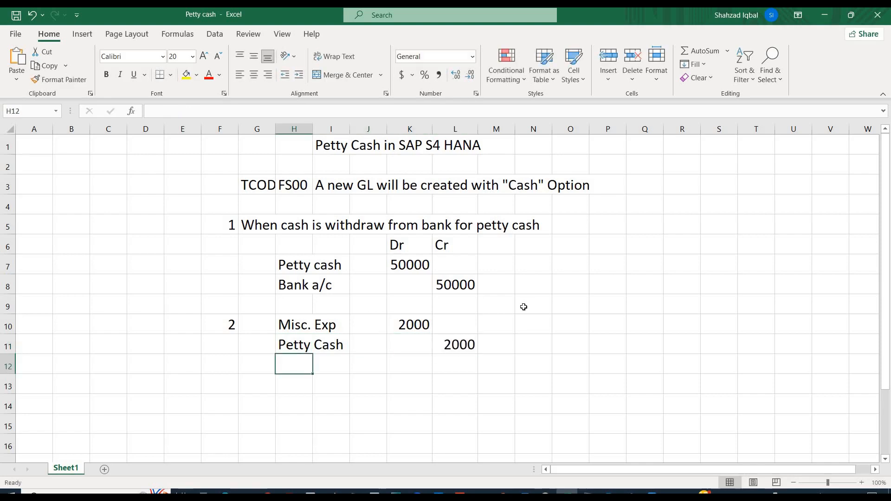
Delete the entry number 2 from cell F10 and enter it in cell F9 instead.
key("Down")
key("Left")
key("Left")
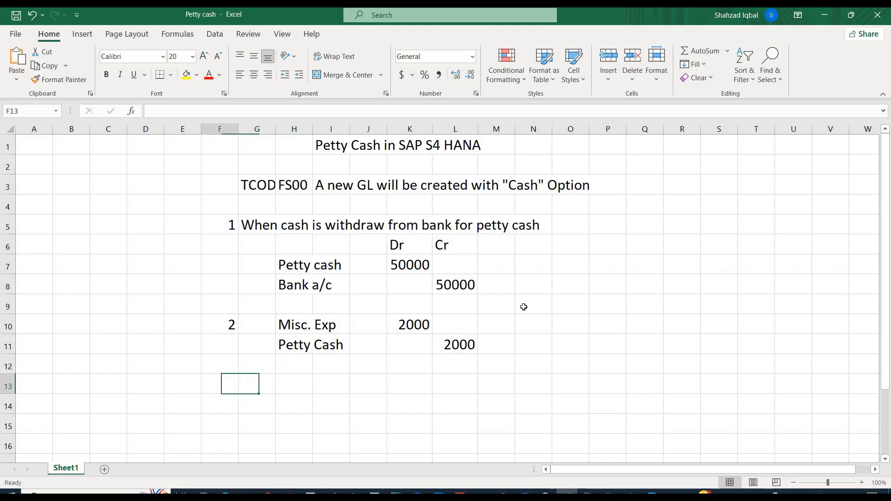
key("Up")
key("Up")
key("Up")
key("Up")
key("Right")
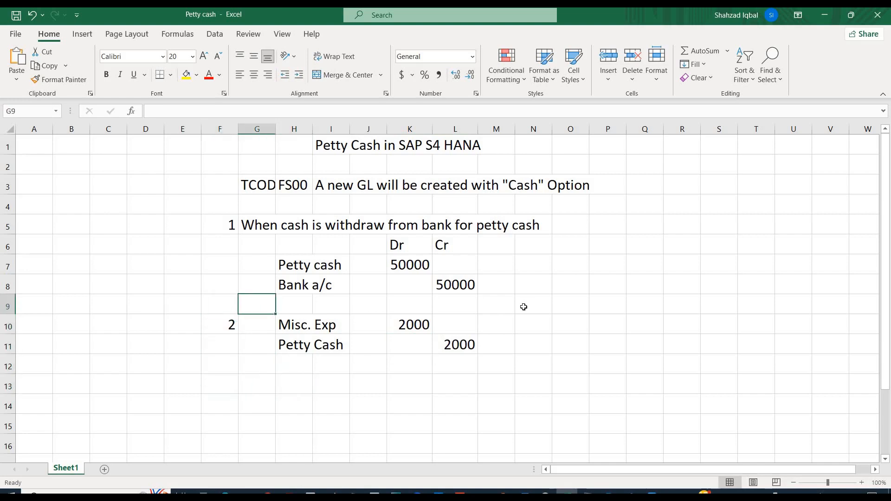
key("Left")
key("Down")
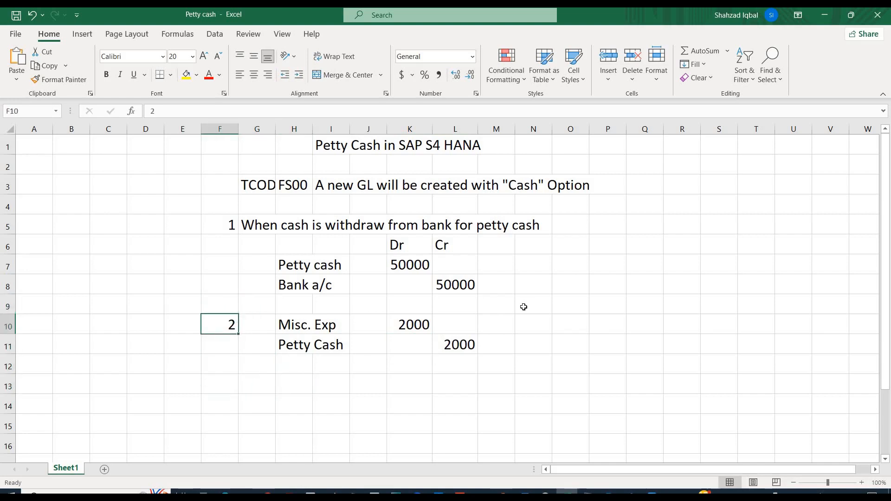
key("Delete")
key("Up")
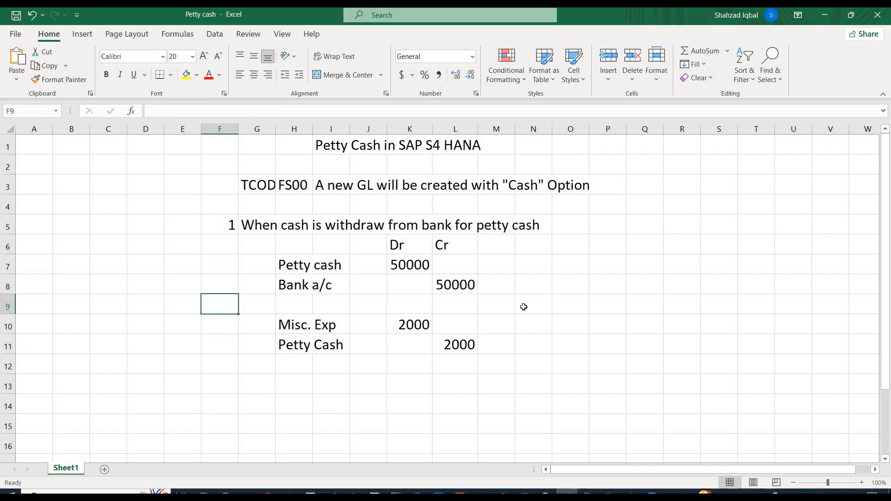
type("2")
key("Right")
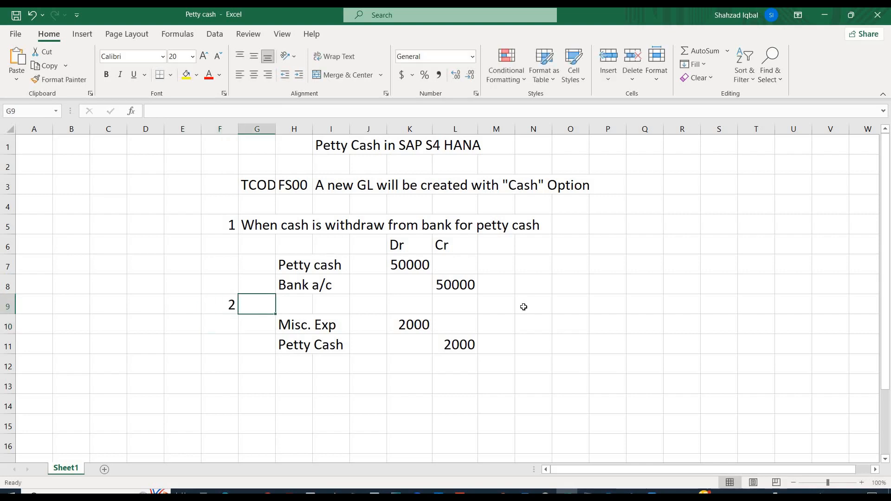
Enter the description "When expense are incurred" in cell G9 for the second entry.
key("Right")
key("Left")
type("When ex")
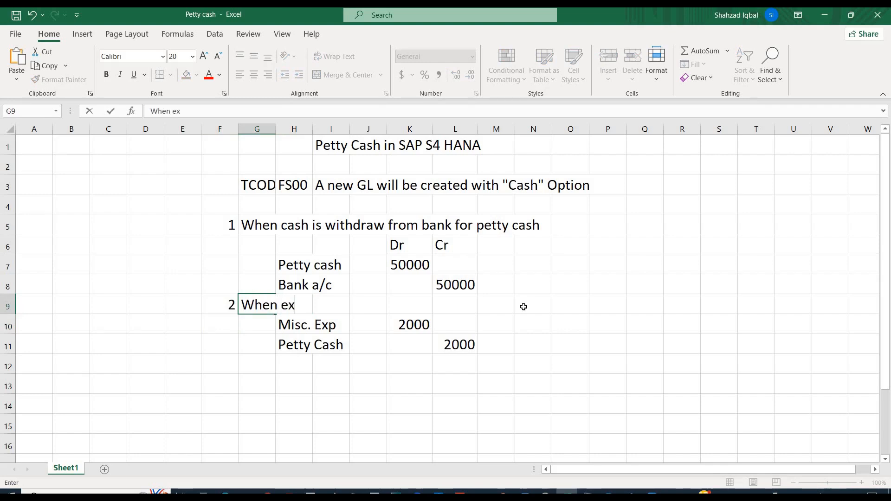
type("pense are incurred")
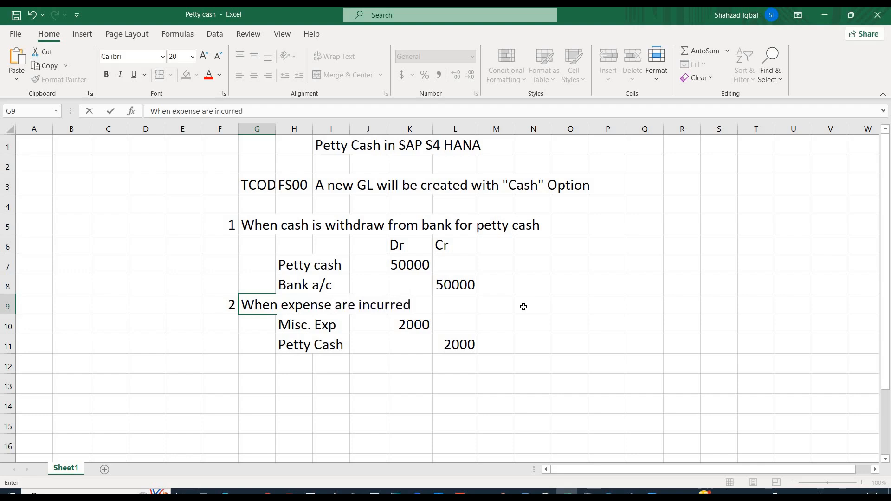
key("Return")
Enter the entry number 3 in cell F12 and its description "When Misc. Receipt of cash" in cell G12.
key("Down")
key("Left")
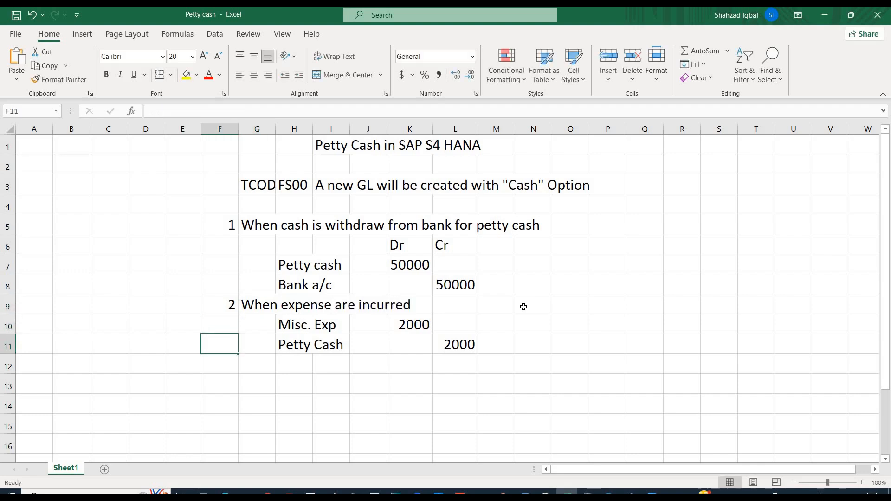
key("Down")
type("3")
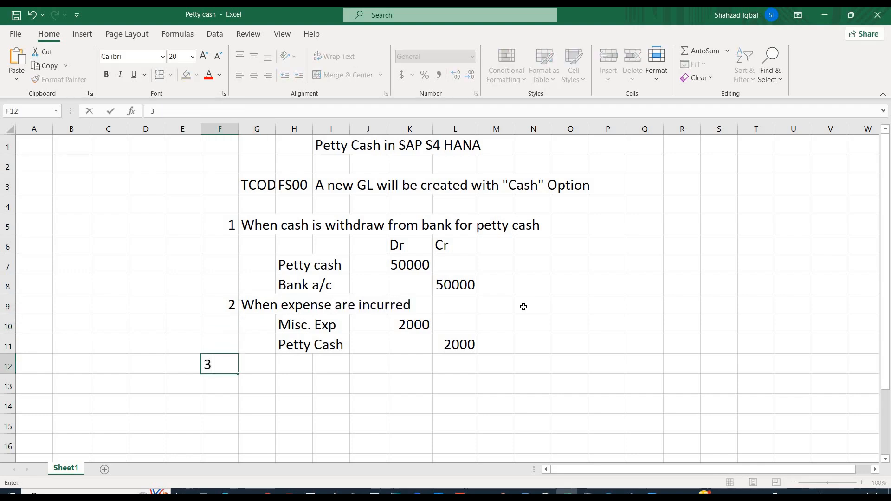
key("Tab")
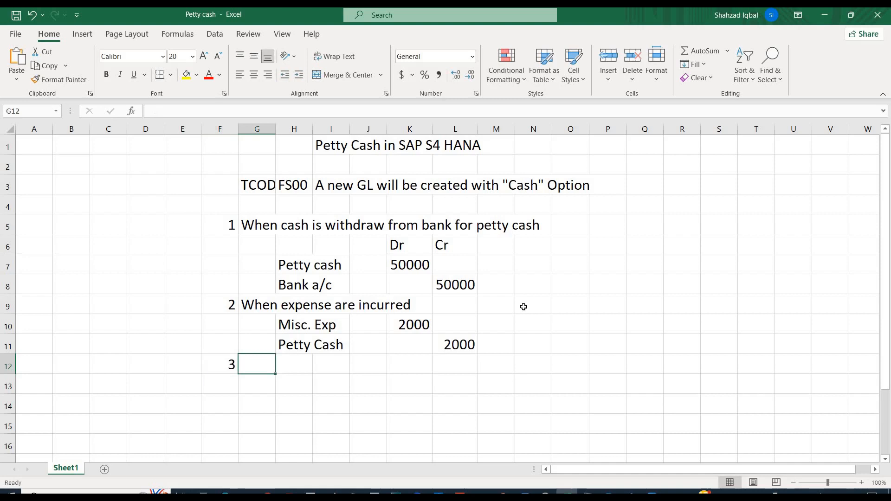
type("Whe")
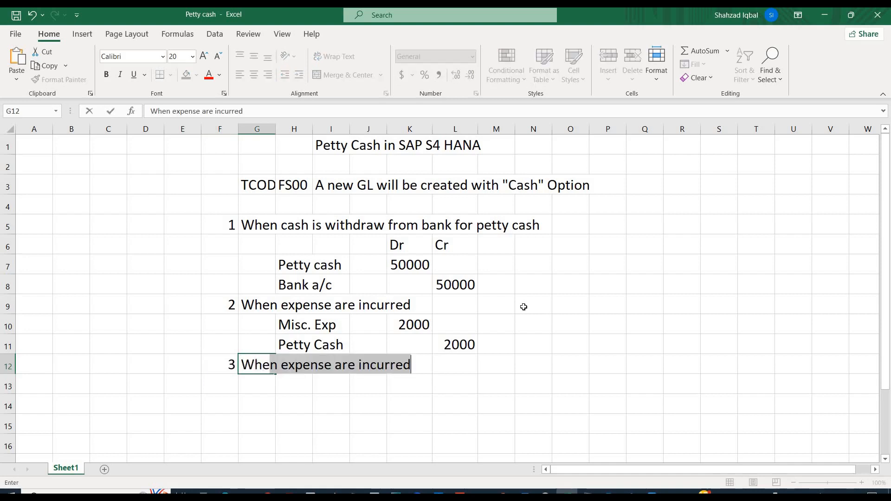
type("n Misc")
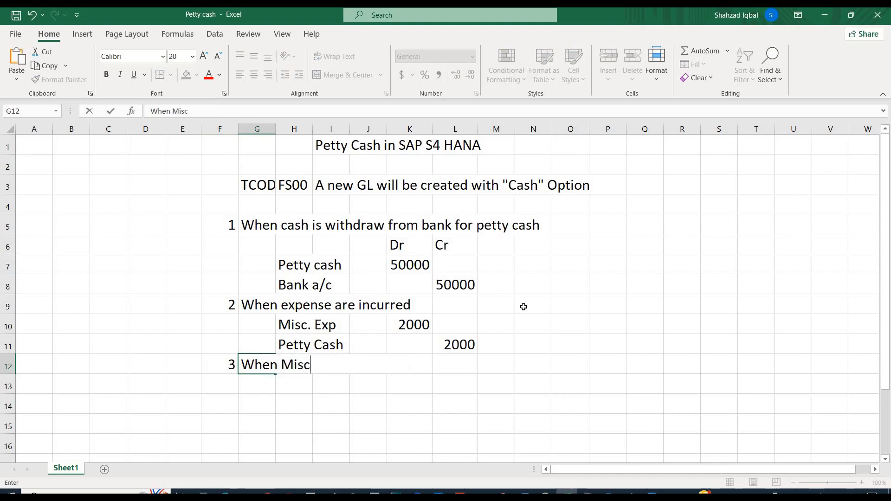
type(". Receipt of cash")
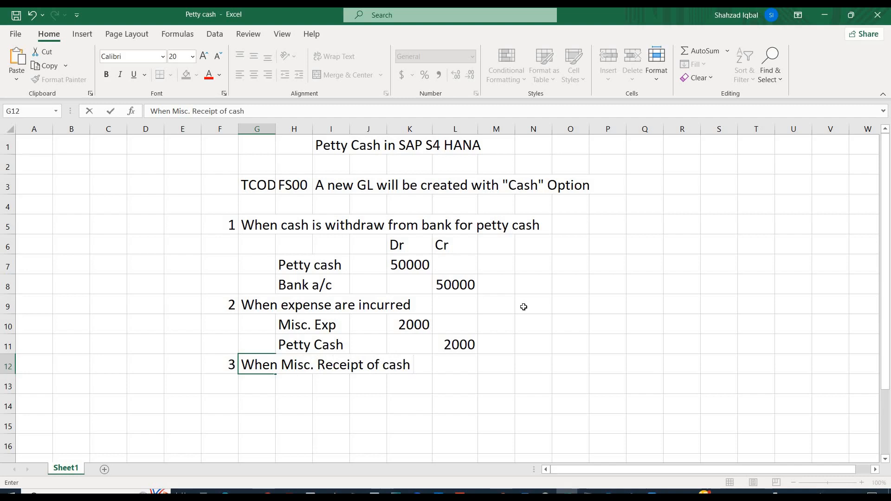
key("Return")
Enter the account label "Petty cash" in cell H13 and its debit amount of 500 in cell K13.
key("Right")
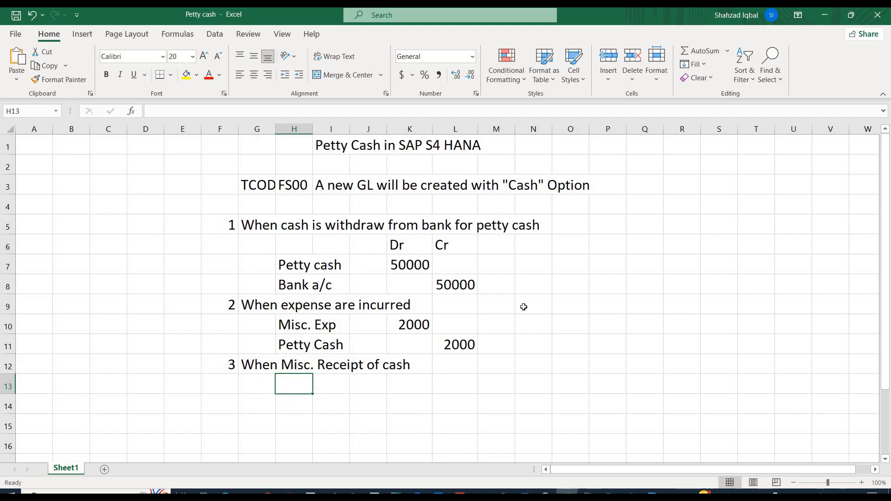
type("Petty cash")
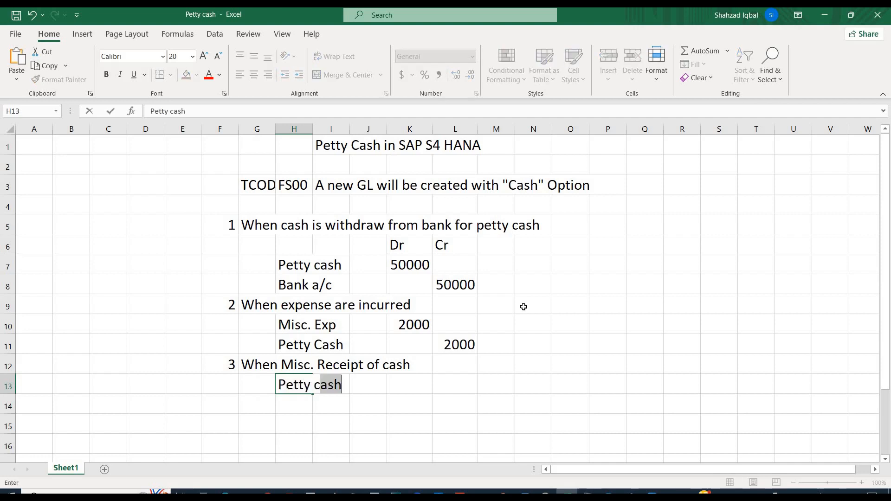
key("Right")
key("Right")
key("Right")
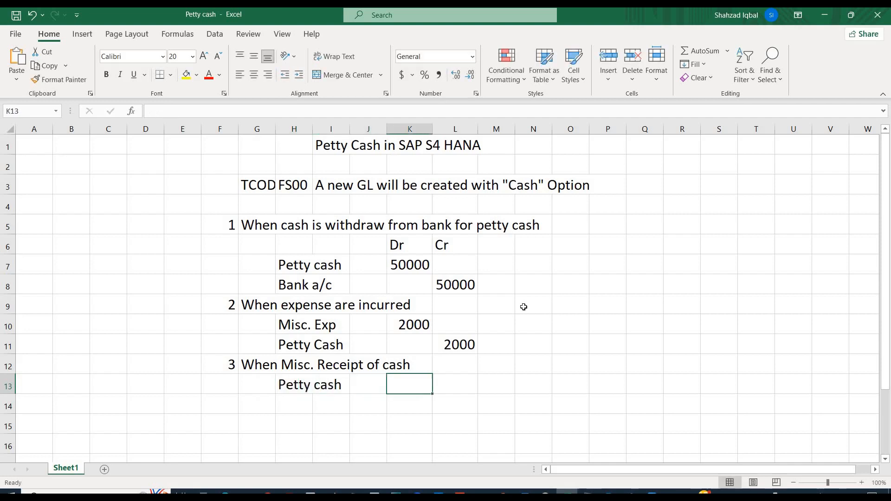
type("500")
key("Return")
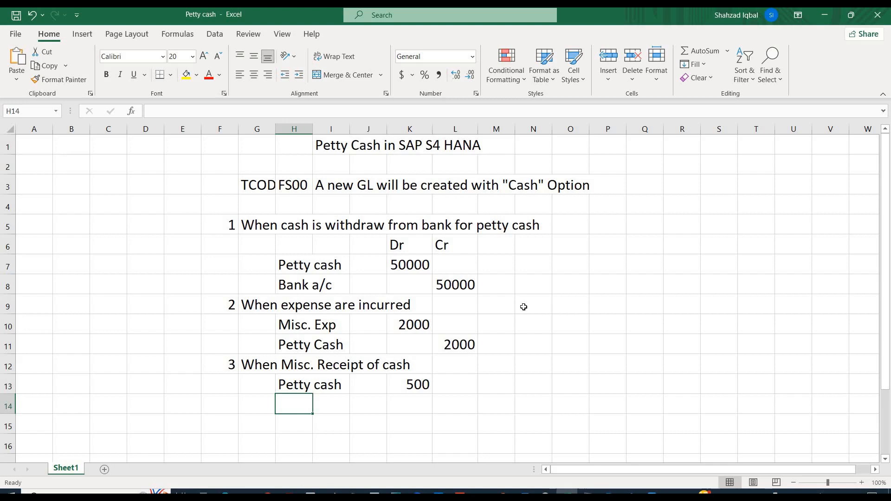
Enter the account label "Misc. Receipt" in cell H14 and its credit amount of 500 in cell L14.
type("Misc. ")
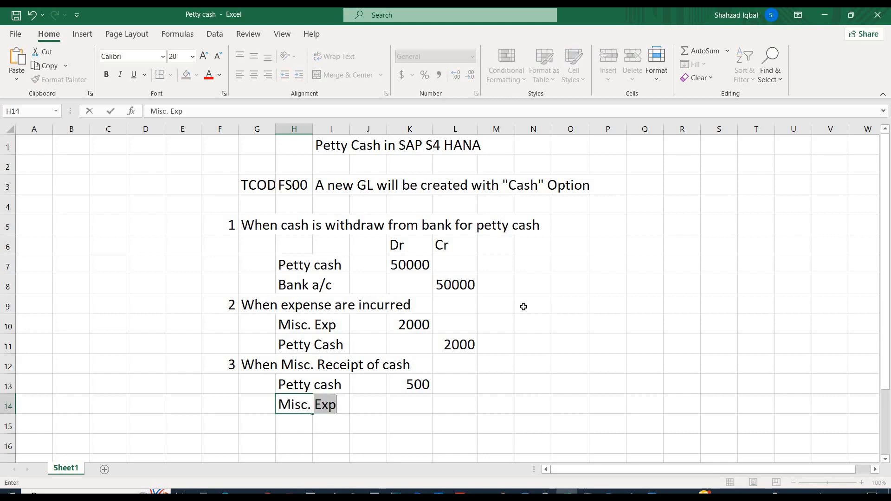
type("Receipt")
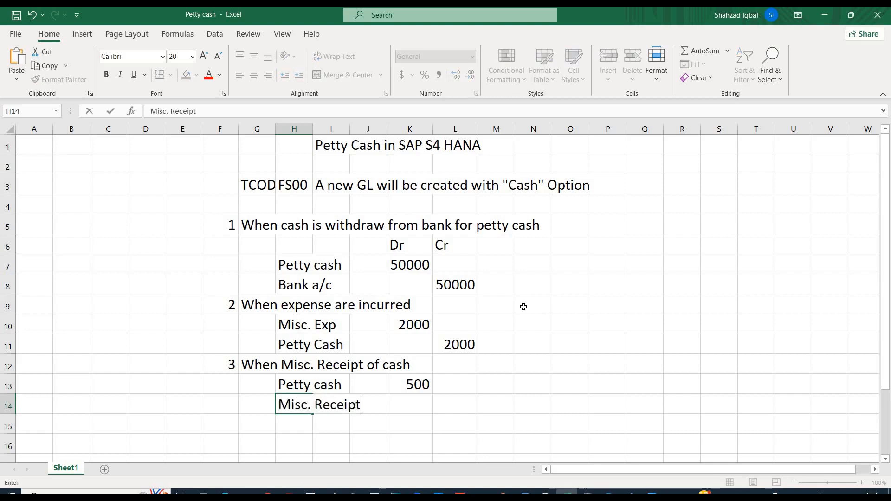
key("Right")
key("Right")
key("Right")
key("Right")
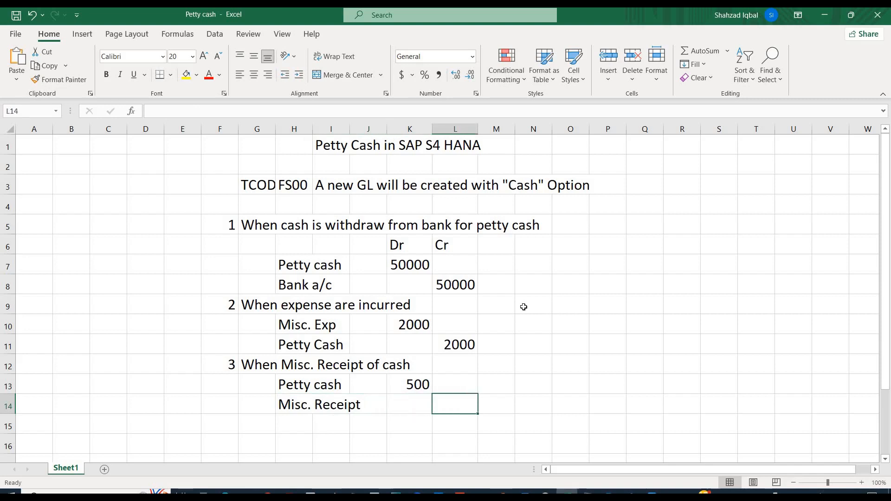
type("500")
key("Return")
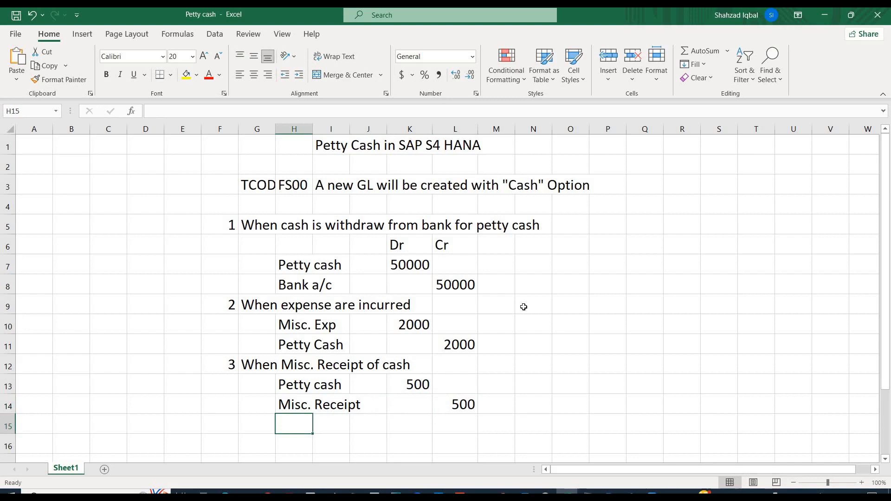
Enter the entry number 4 in cell F15, directly below the third journal entry.
key("Left")
key("Left")
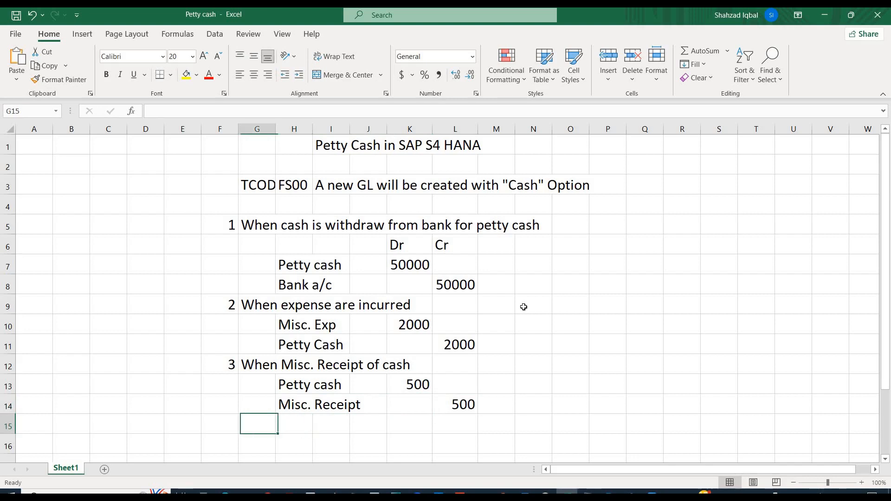
key("Down")
key("Down")
key("Down")
key("Up")
key("Up")
key("Up")
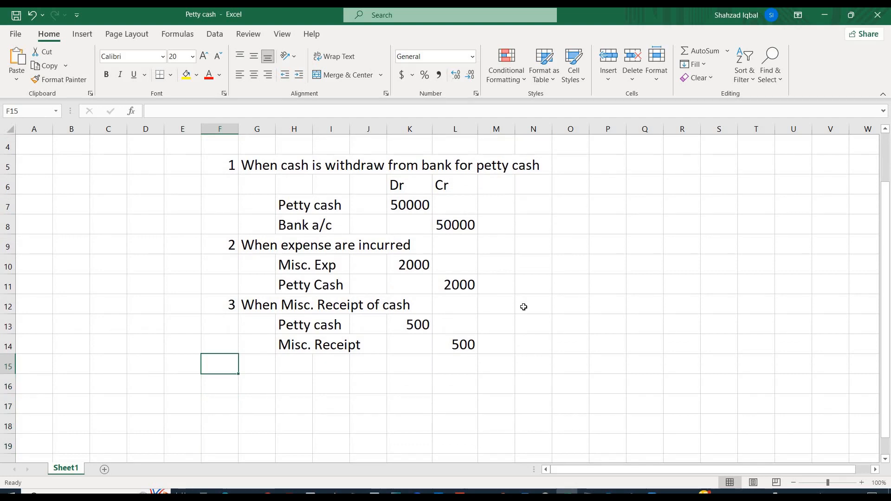
type("4")
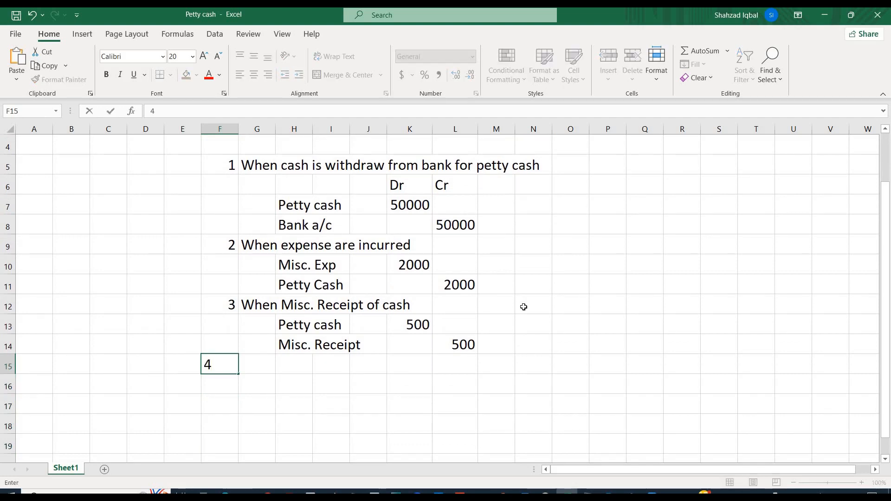
key("Tab")
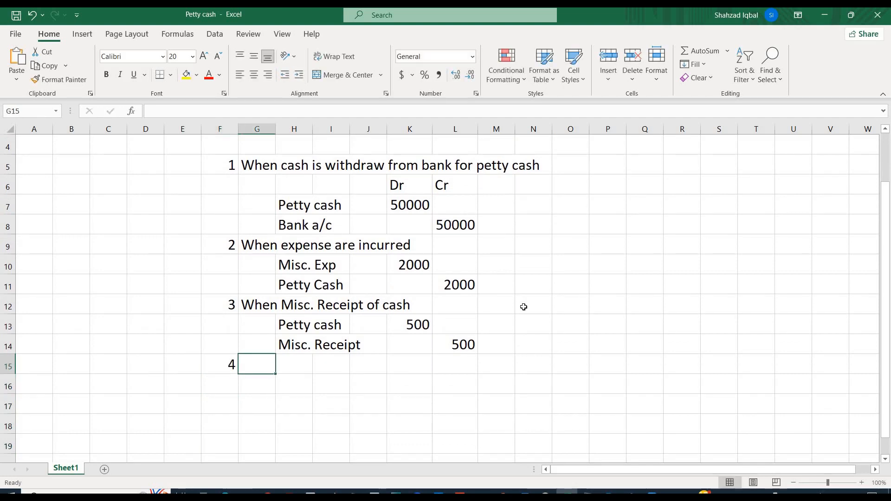
Enter the description "When payment is made to vendor from petty cash" in cell G15 for the fourth entry.
type("When rem")
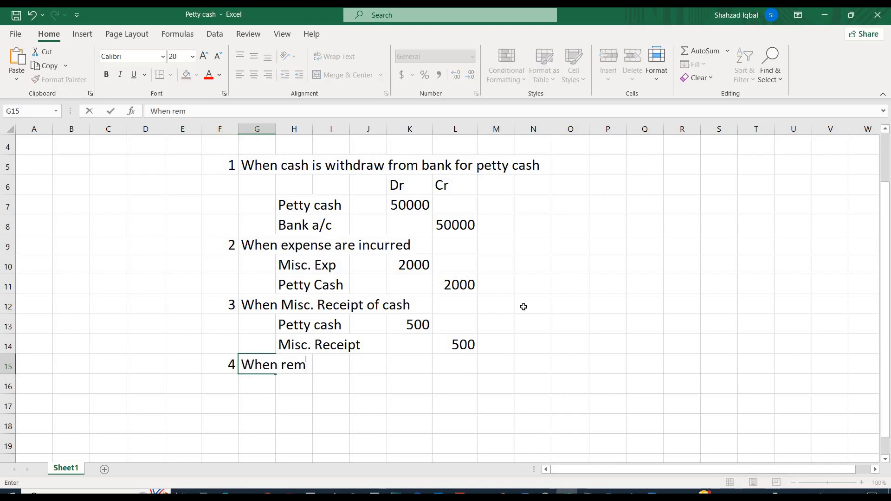
key("BackSpace")
key("BackSpace")
key("BackSpace")
key("BackSpace")
key("BackSpace")
type("n")
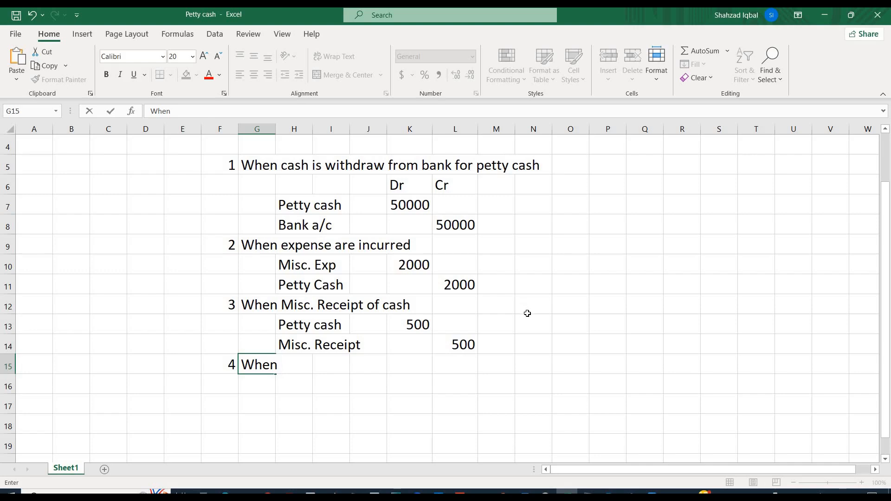
type("payme")
type("nt is")
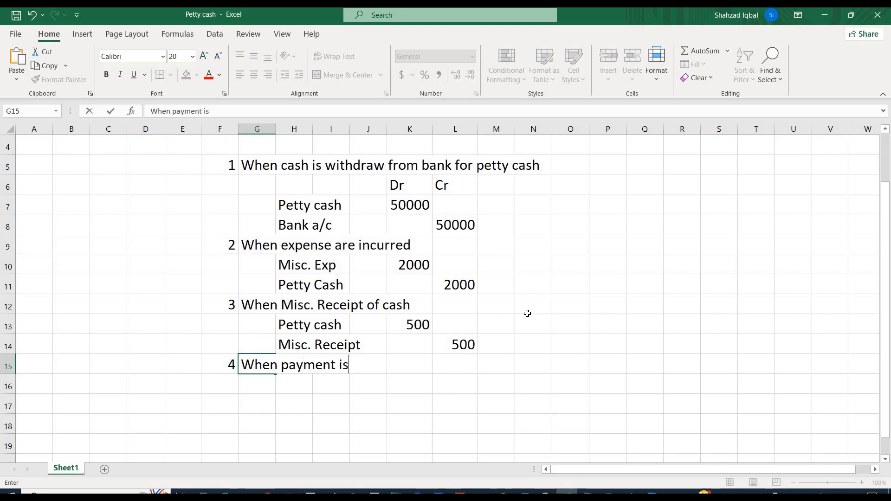
type(" made to ve")
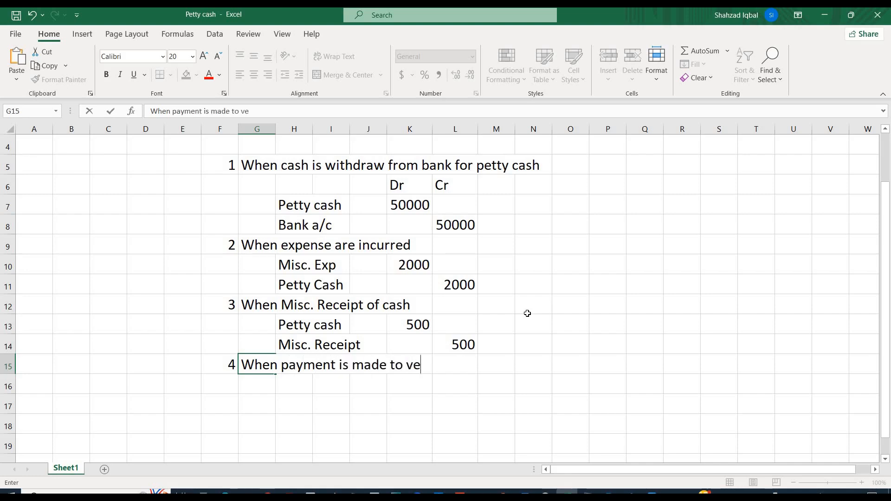
type("ndor from petty cash")
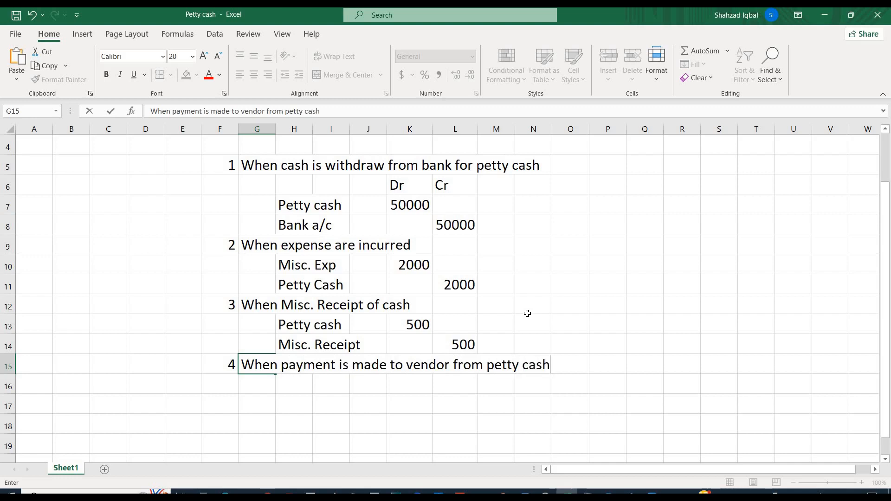
key("Return")
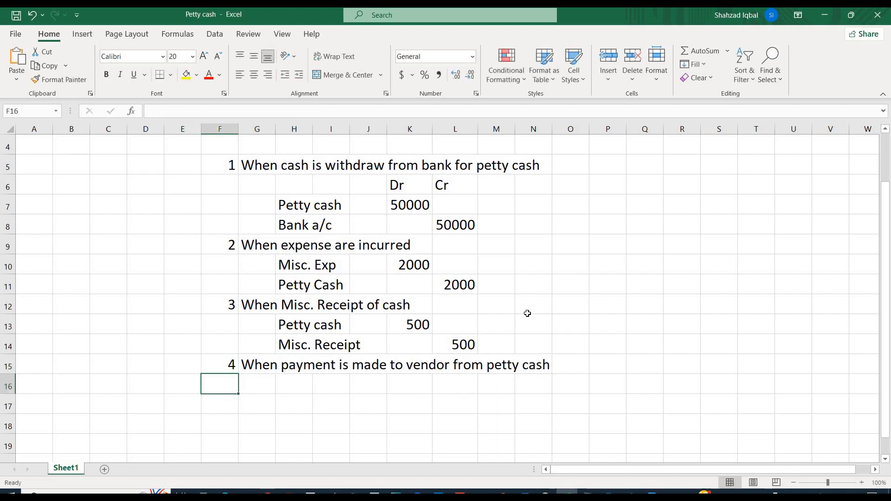
Enter the account label "Petty Cash" in cell H17 and its credit amount of 1000 in cell L17.
key("Right")
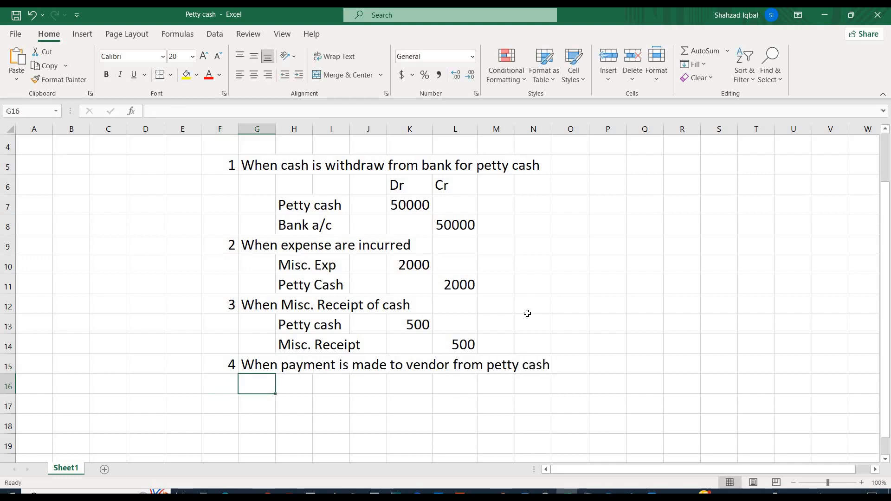
key("Right")
key("Down")
key("Down")
key("Up")
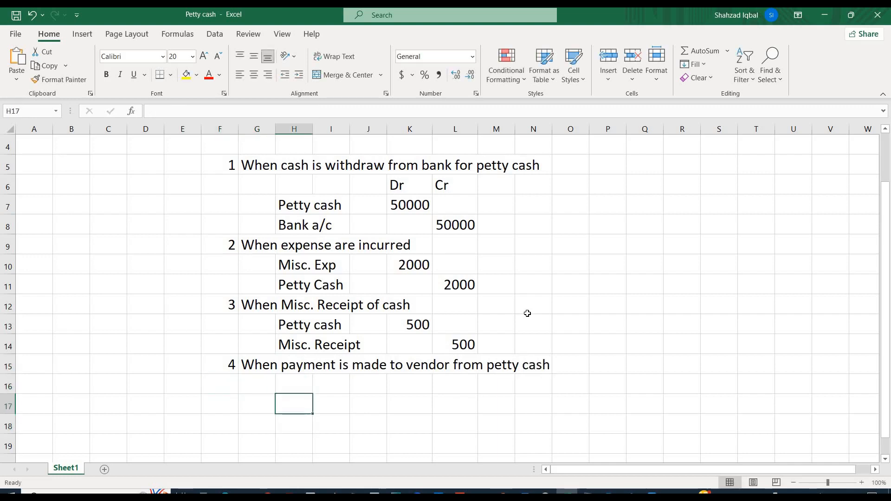
key("Up")
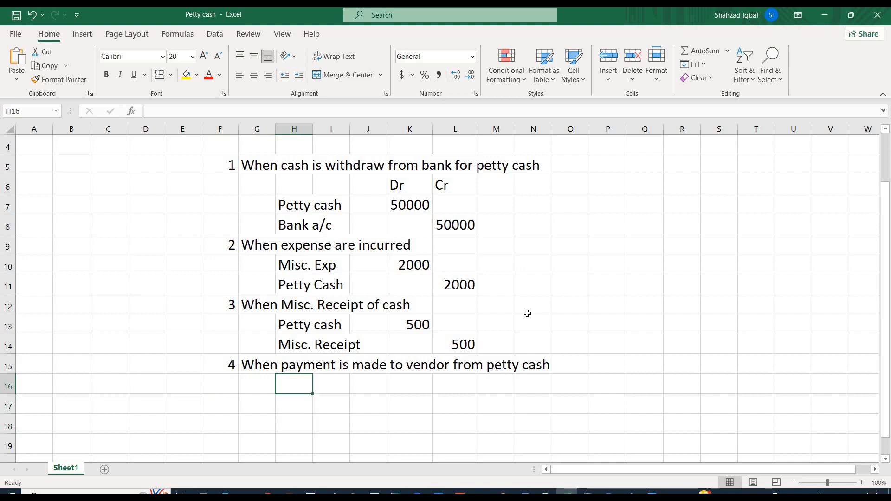
key("Down")
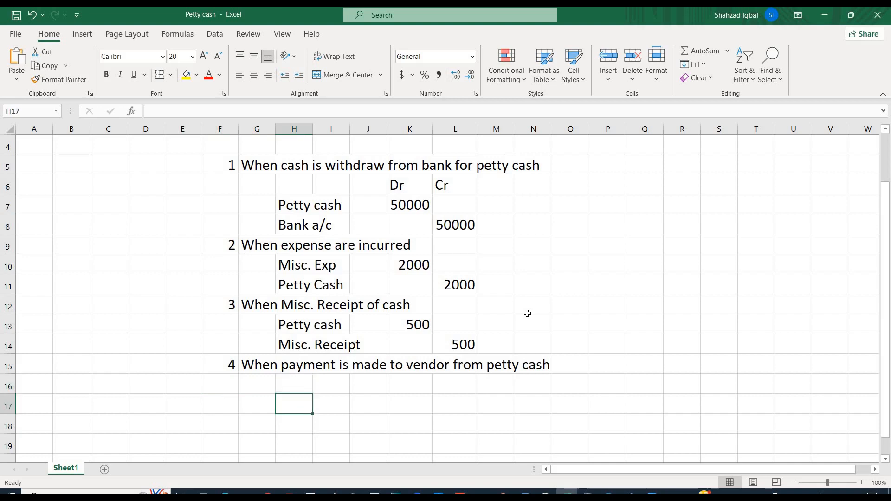
type("Petty ")
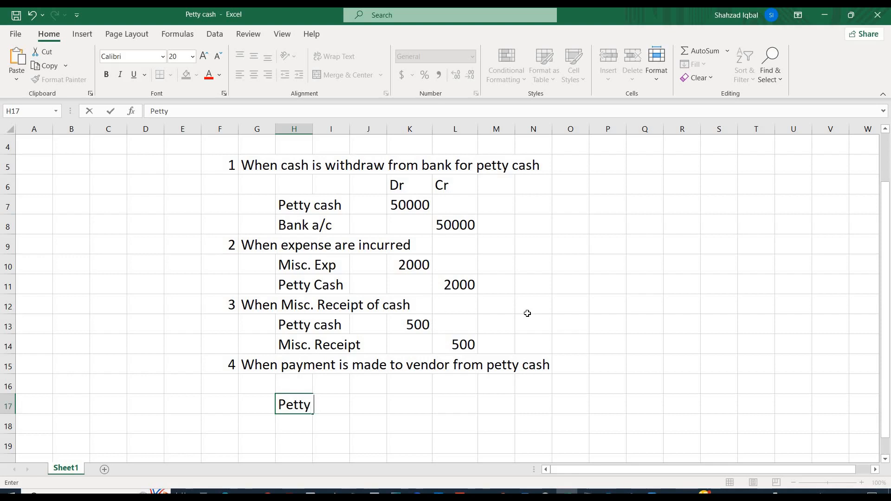
type("CAsh")
key("Right")
key("Right")
key("Right")
key("Right")
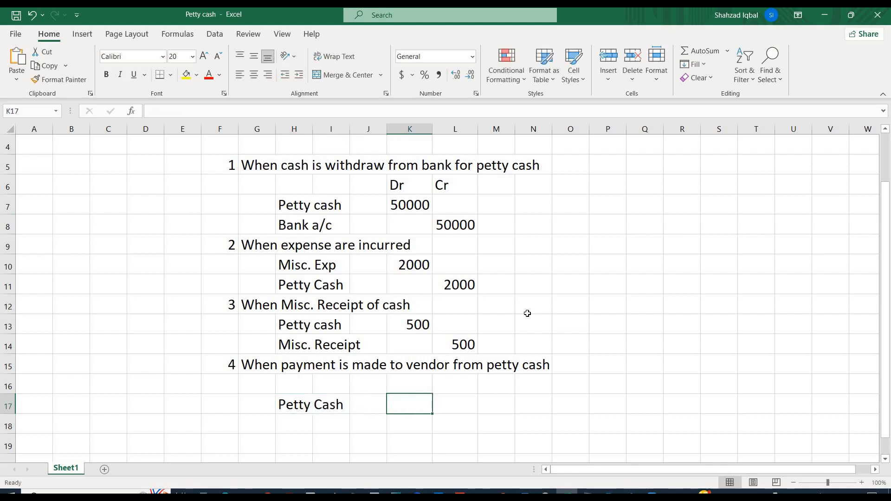
type("1000")
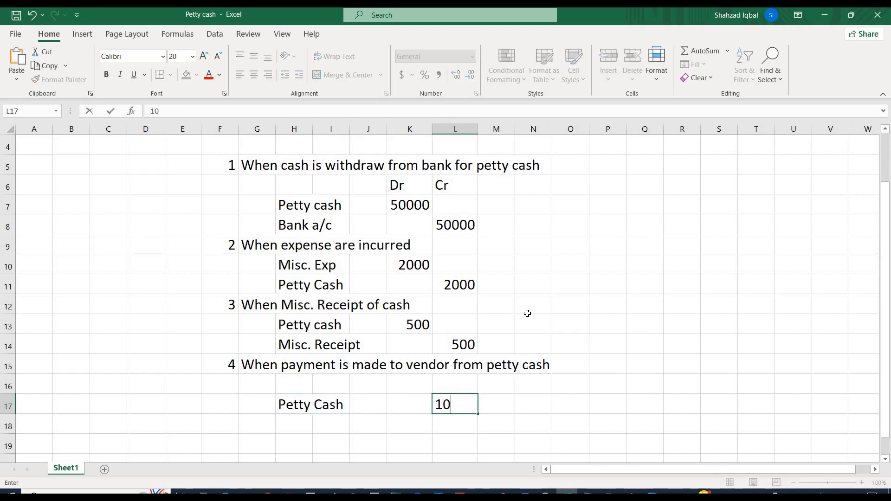
key("Return")
Enter the account label "Vendor" in cell H16 and its debit amount of 1000 in cell K16.
key("Up")
key("Up")
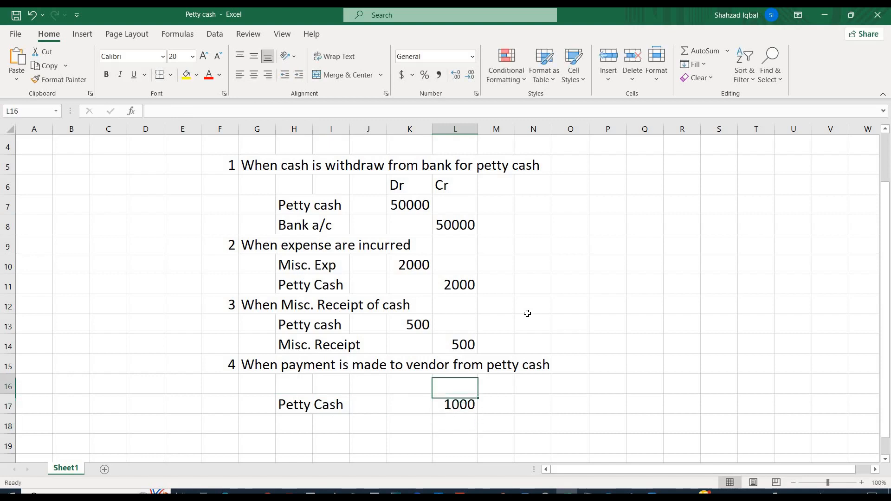
key("Left")
key("Left")
key("Left")
key("Left")
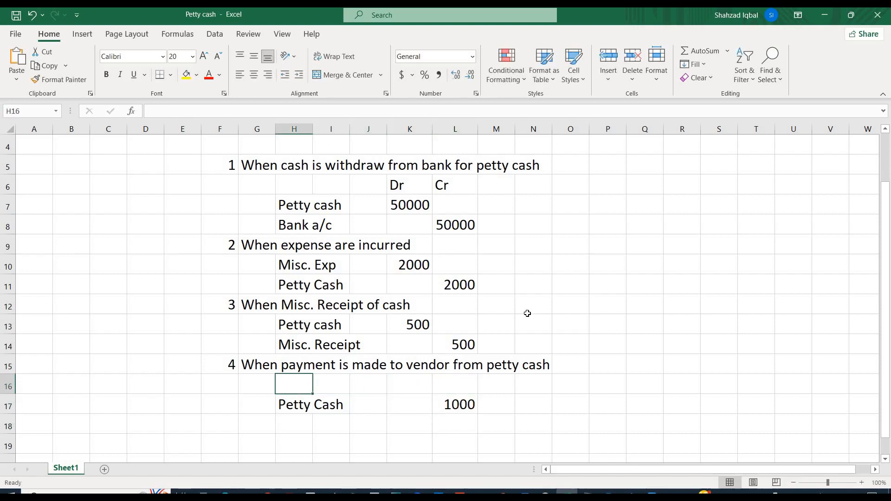
type("Vendor")
key("Right")
key("Right")
key("Right")
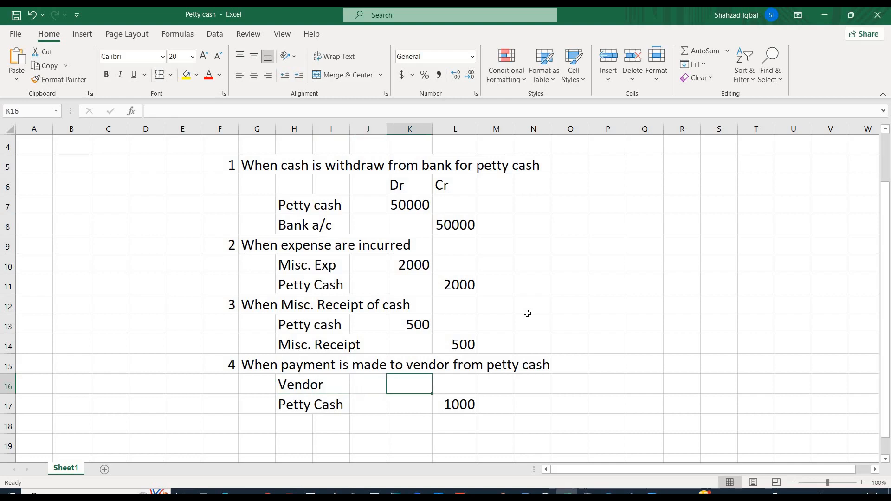
type("1000")
key("Return")
key("Left")
key("Left")
key("Left")
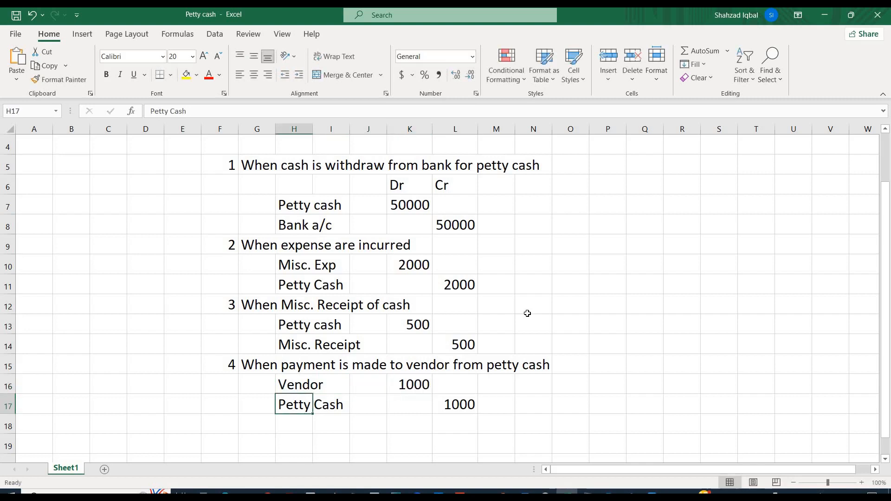
Enter the entry number 5 in cell F18, directly below the fourth journal entry.
key("Down")
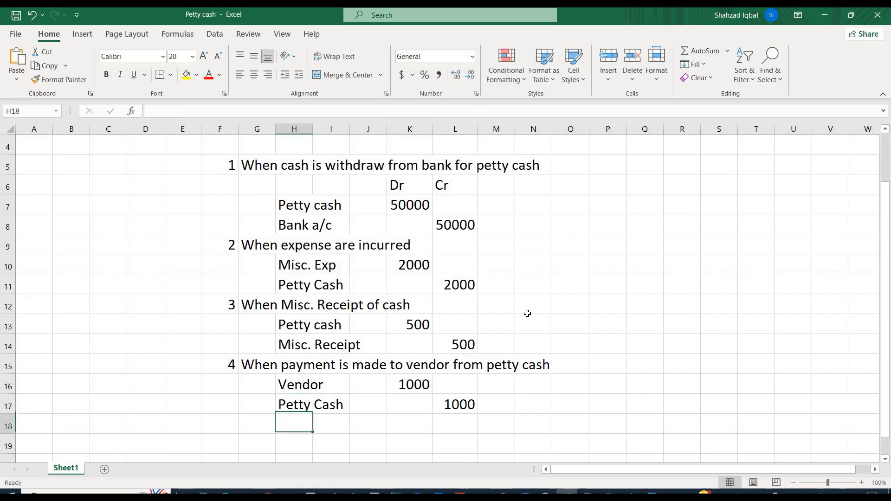
key("Left")
key("Left")
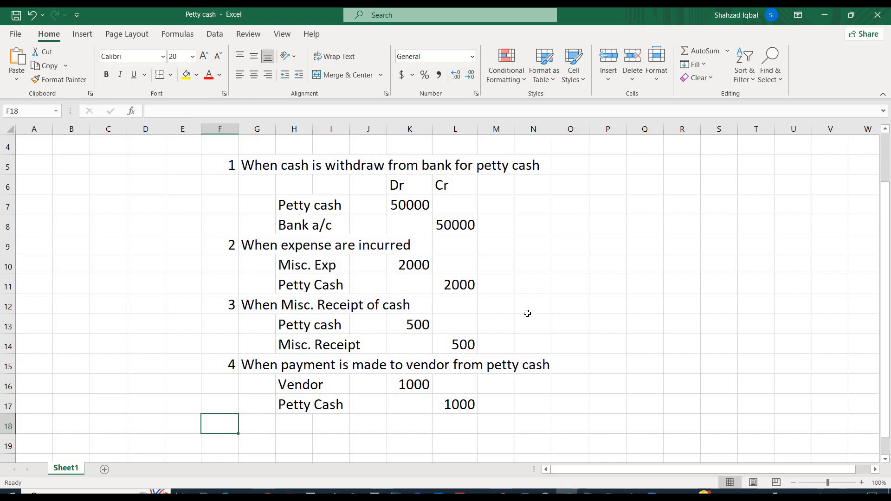
type("5")
key("Right")
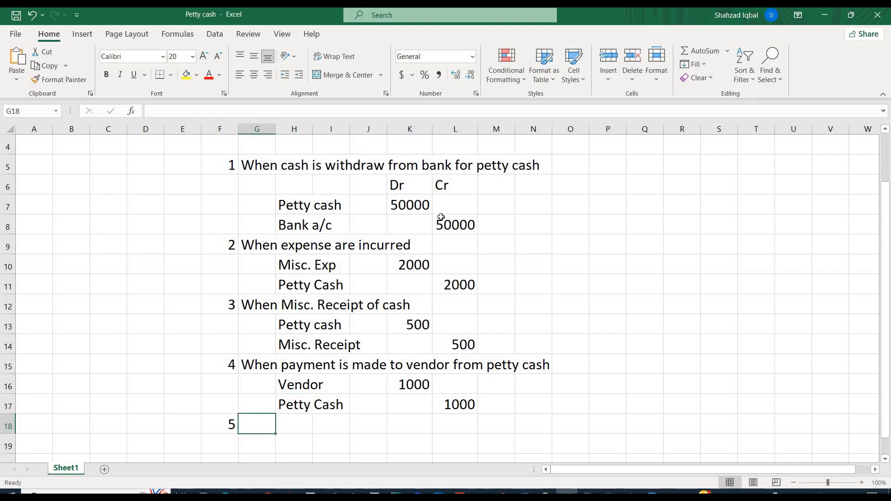
left_click(406, 200)
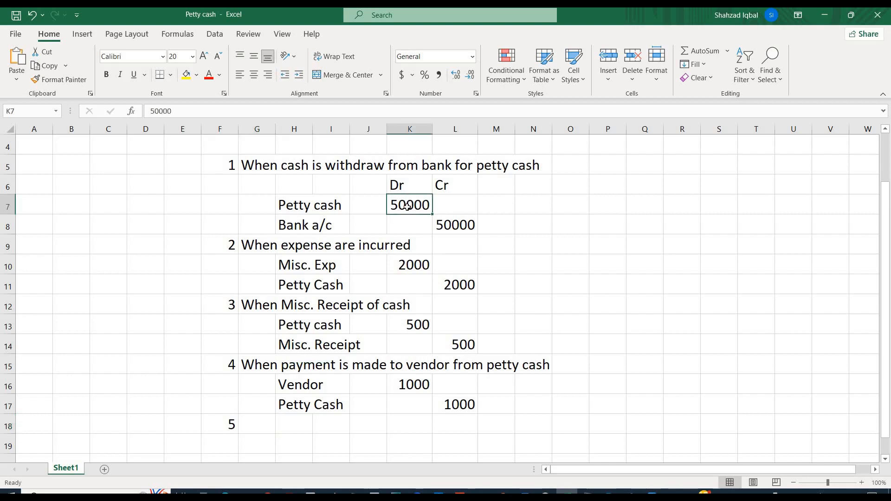
left_click(418, 265)
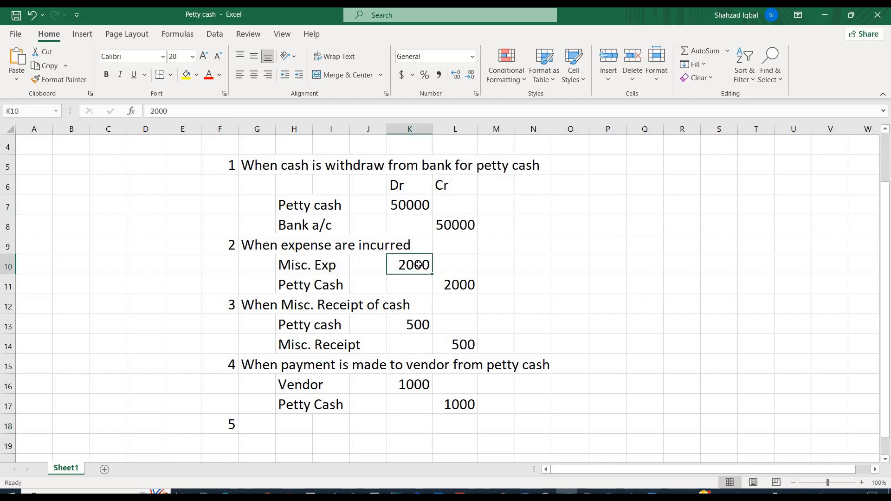
left_click(417, 387)
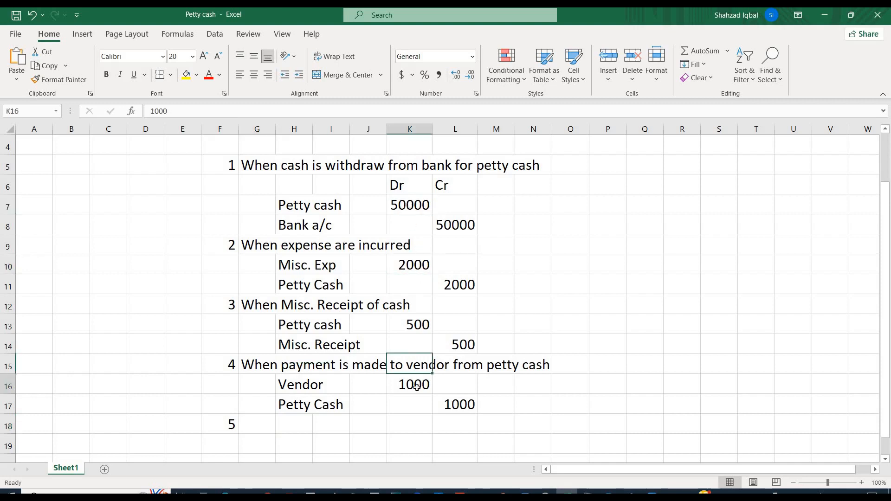
left_click(408, 326)
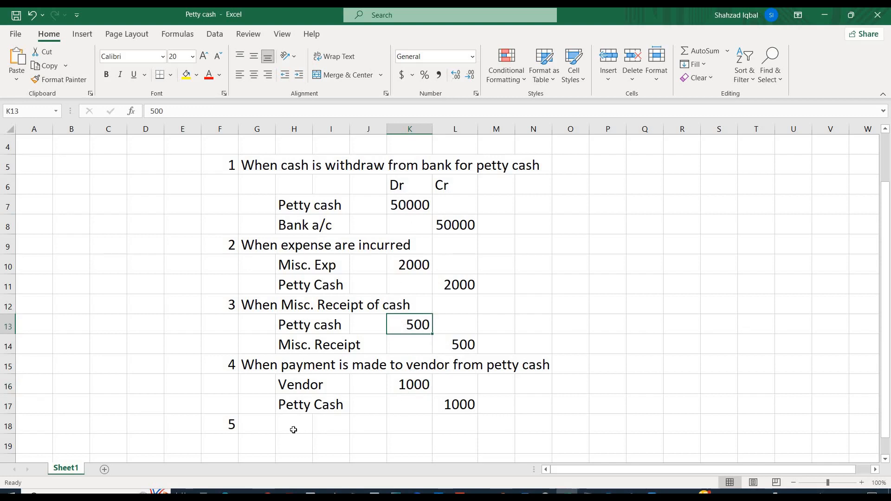
Enter the description "When amount is deposited into bank from petty cash" in cell G18 for the fifth entry.
left_click(265, 431)
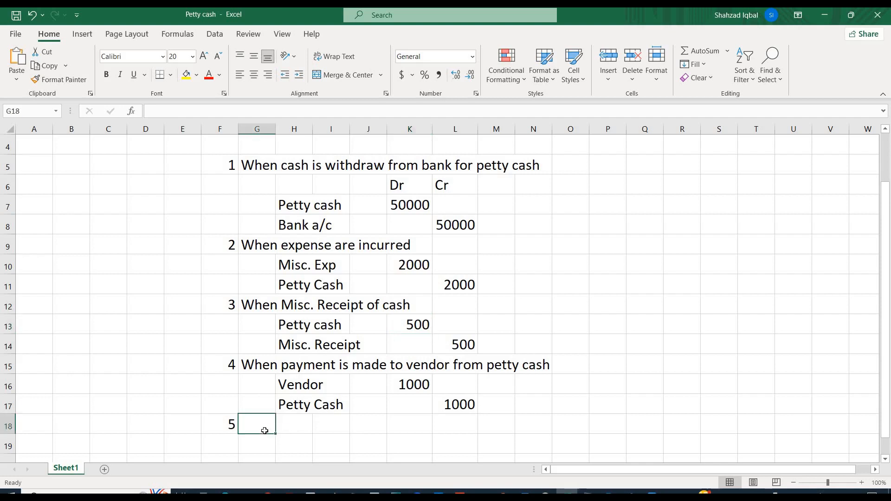
type("When ")
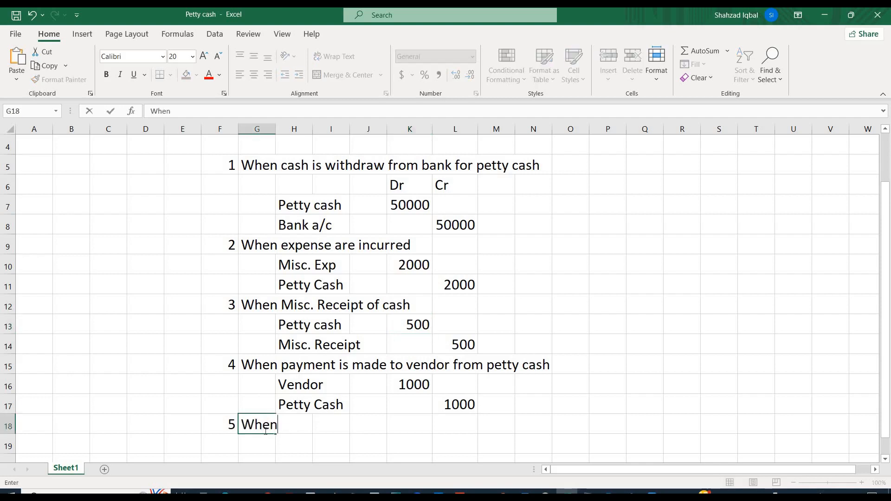
type("pay")
key("BackSpace")
key("BackSpace")
key("BackSpace")
key("BackSpace")
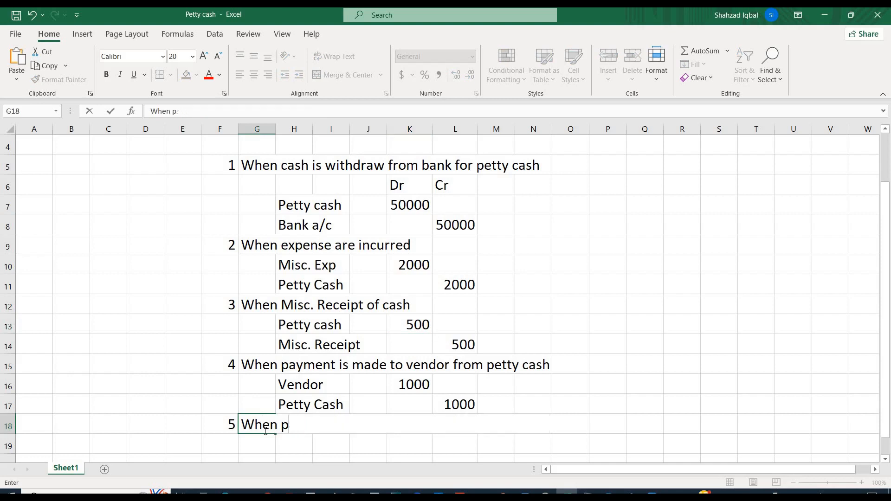
type("amount is ")
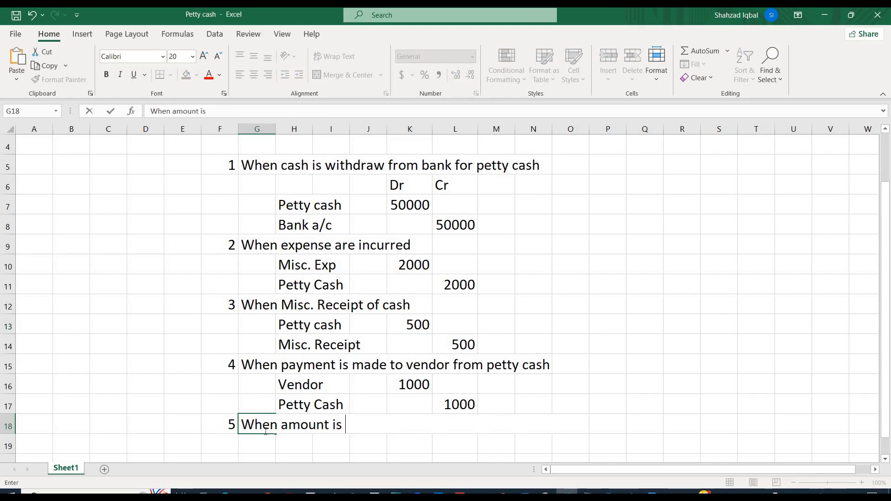
type("deposited in ")
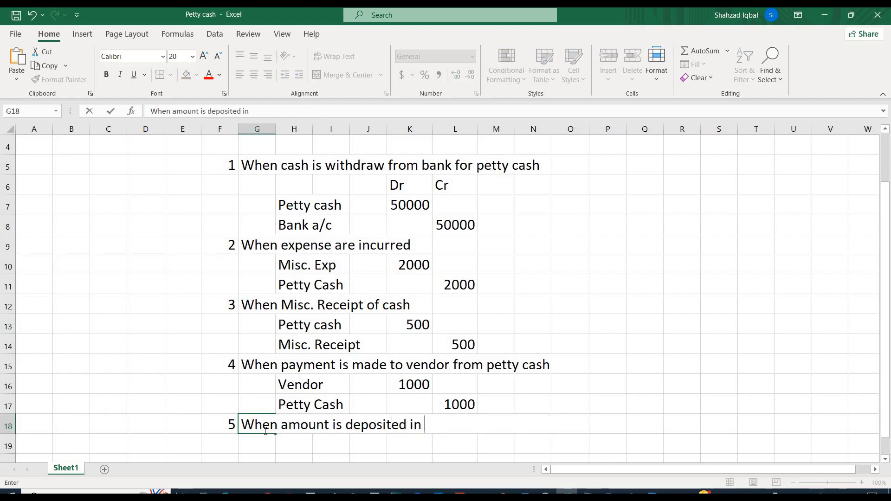
type("to ban")
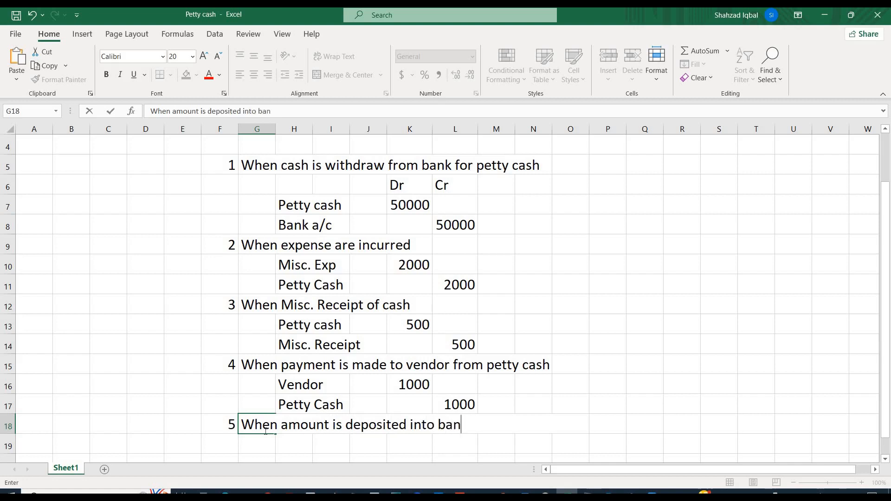
type("k from pe")
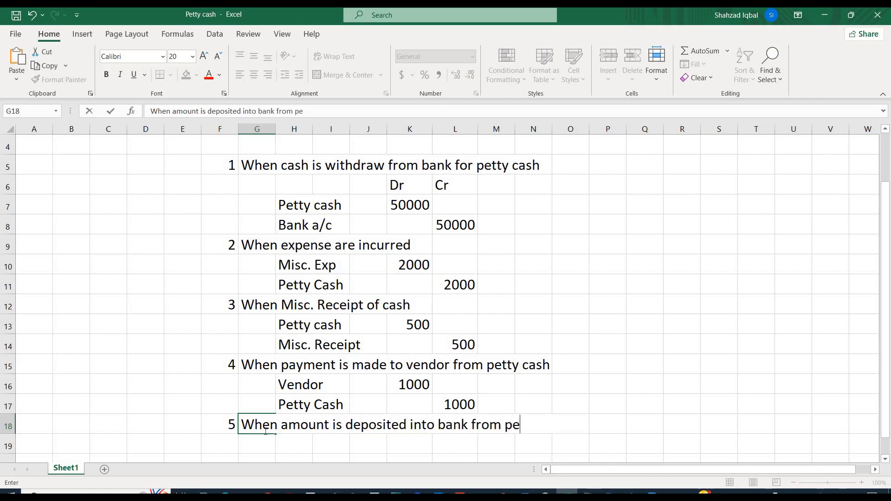
type("tty cash")
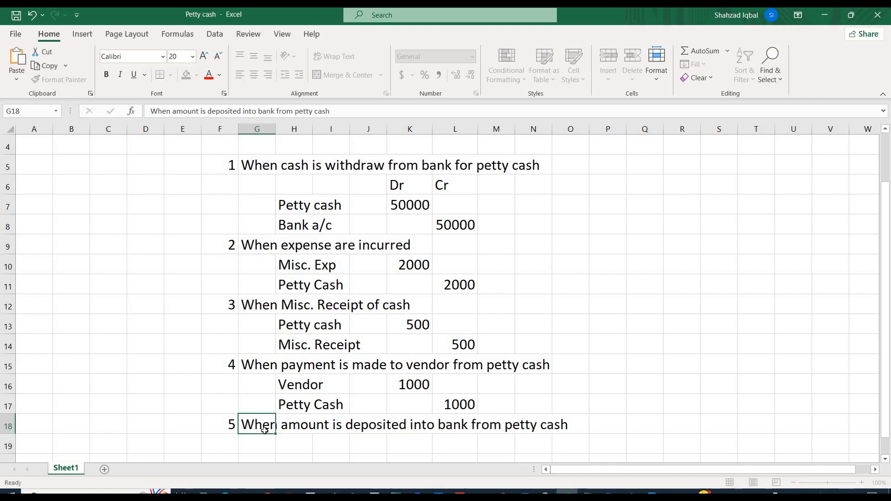
key("Return")
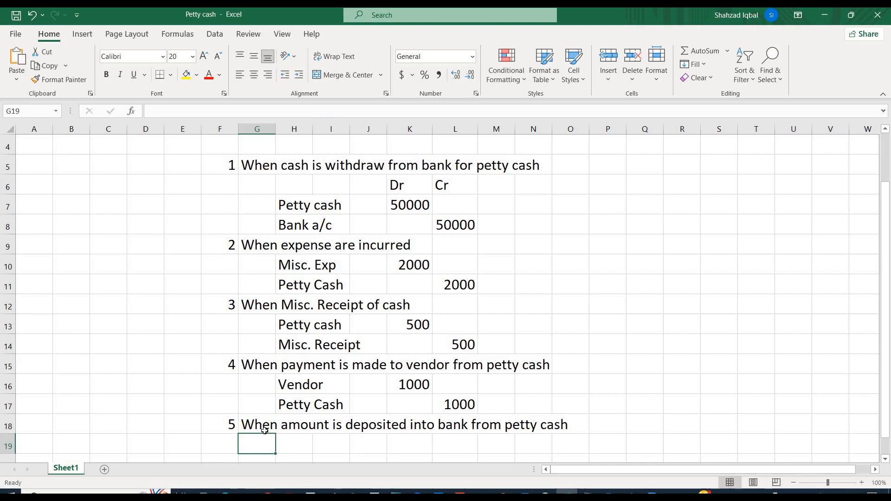
Enter the account label "Bank a/c" in cell H19 and its debit amount of 47500 in cell K19.
key("Right")
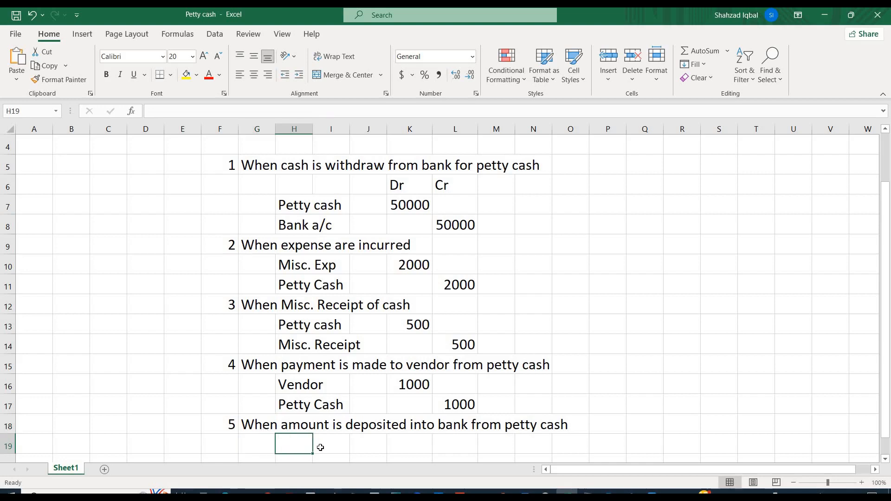
left_click_drag(290, 202, 351, 226)
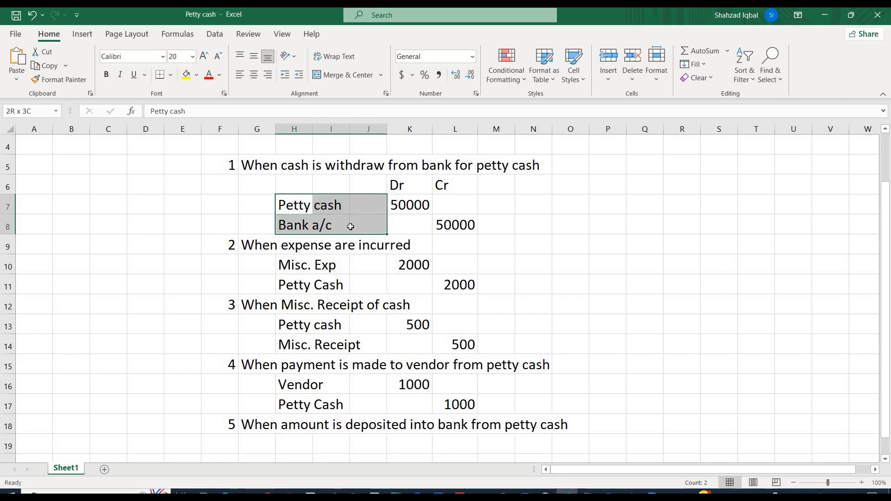
left_click(284, 446)
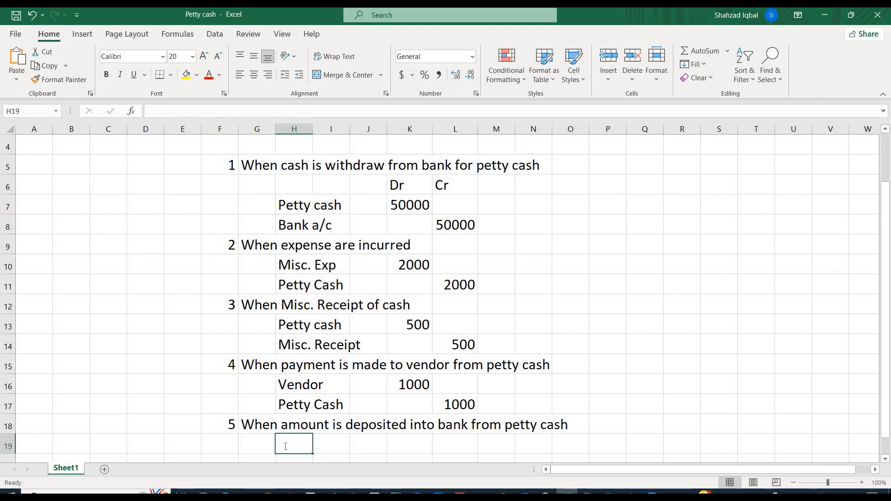
type("Bank a/c")
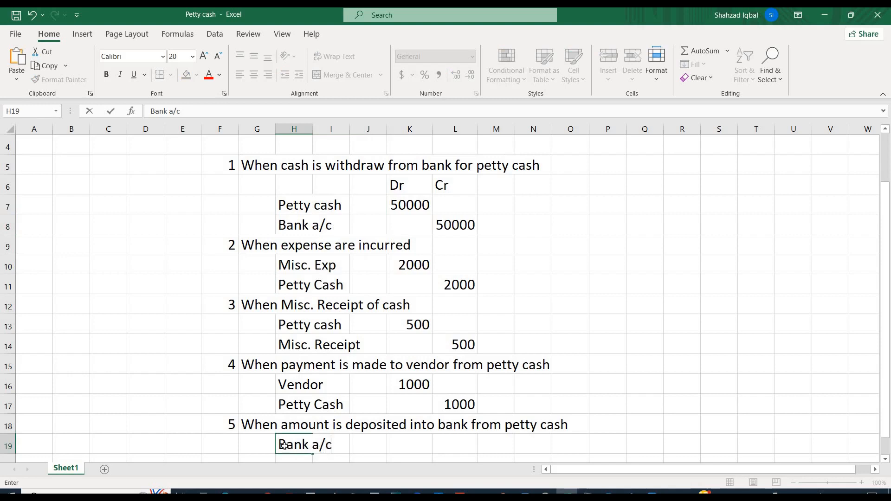
key("Tab")
key("Tab")
key("Tab")
type("47500")
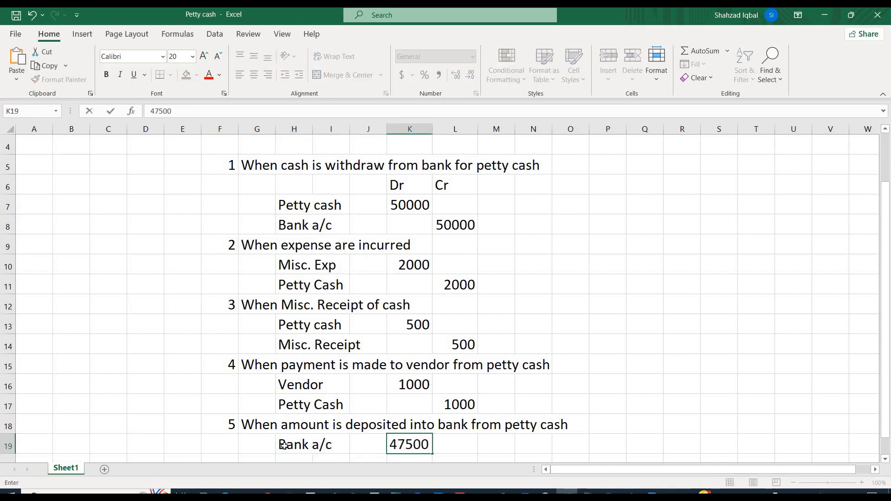
Enter the account label "Petty CAsh" in cell H20 and its credit amount of 47500 in cell L20.
key("Down")
key("Left")
key("Left")
key("Left")
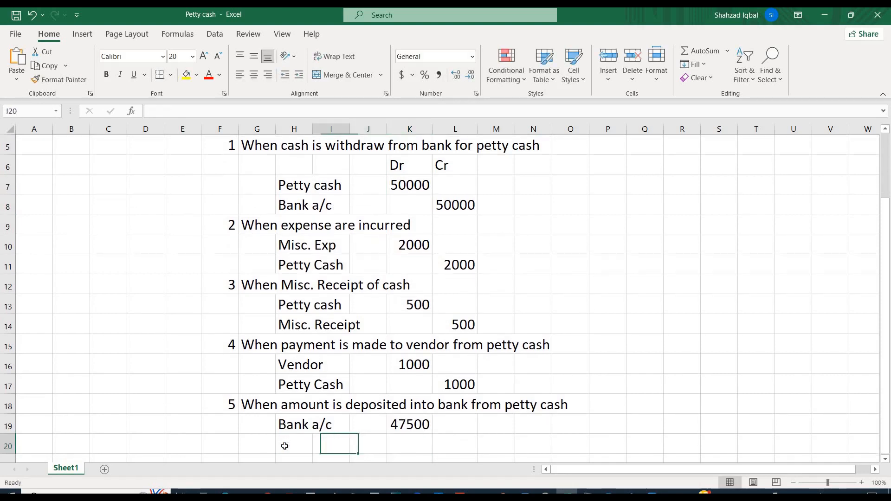
type("Petty CAsh")
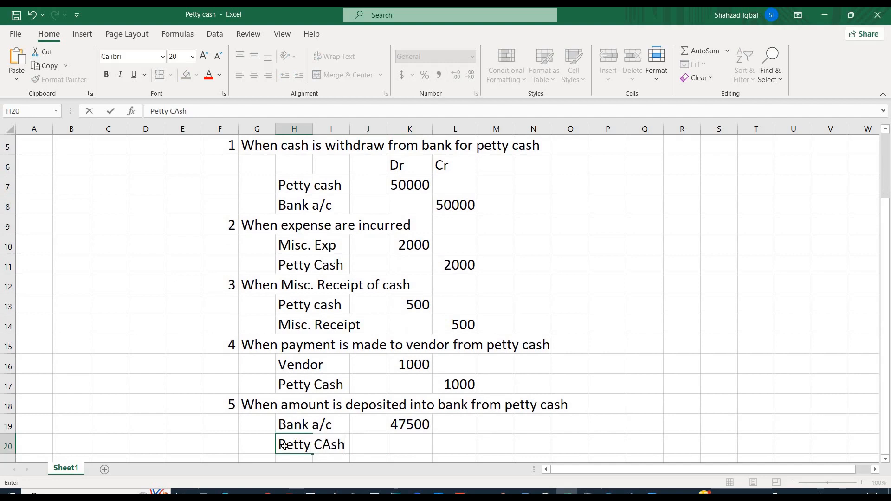
key("Right")
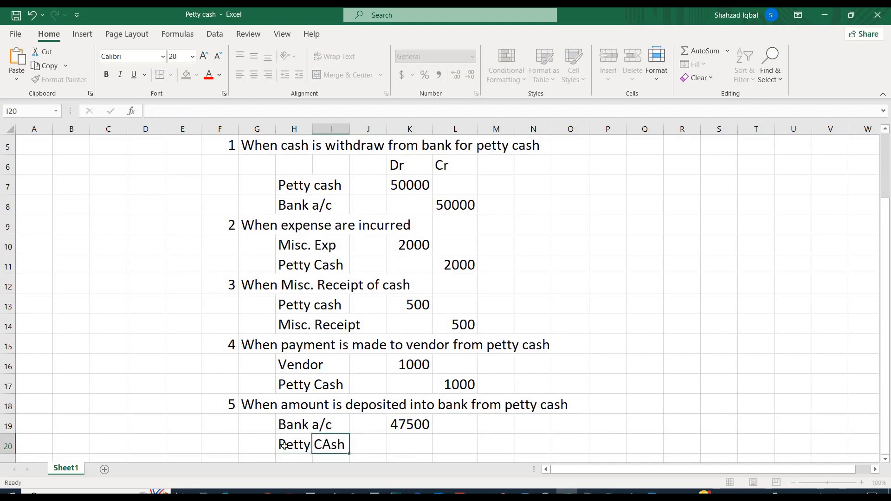
key("Right")
key("Right")
key("Right")
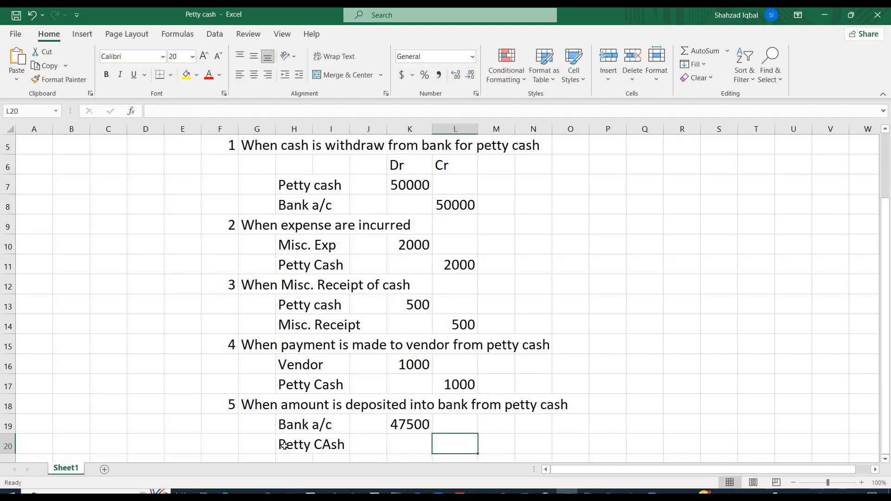
type("47500")
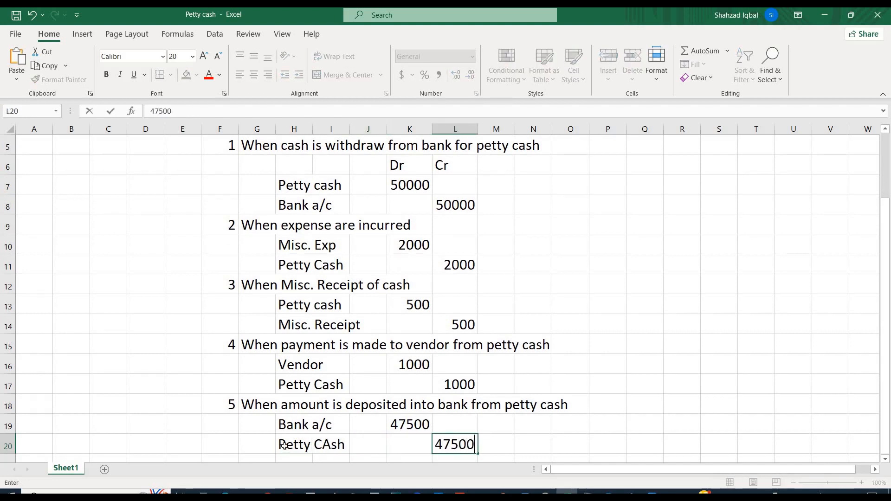
key("Return")
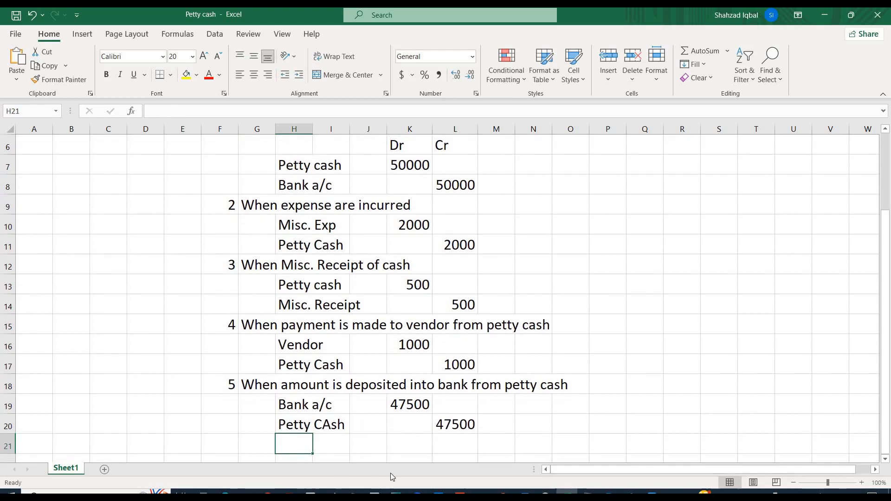
Review the accounts and amounts of the five journal entries, the Petty cash line of the first entry and the sheet's heading rows.
left_click(400, 419)
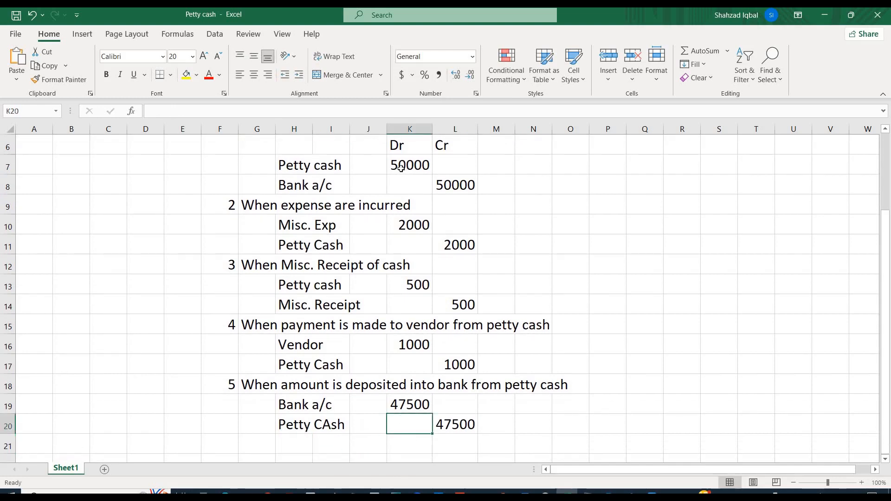
left_click_drag(401, 168, 483, 191)
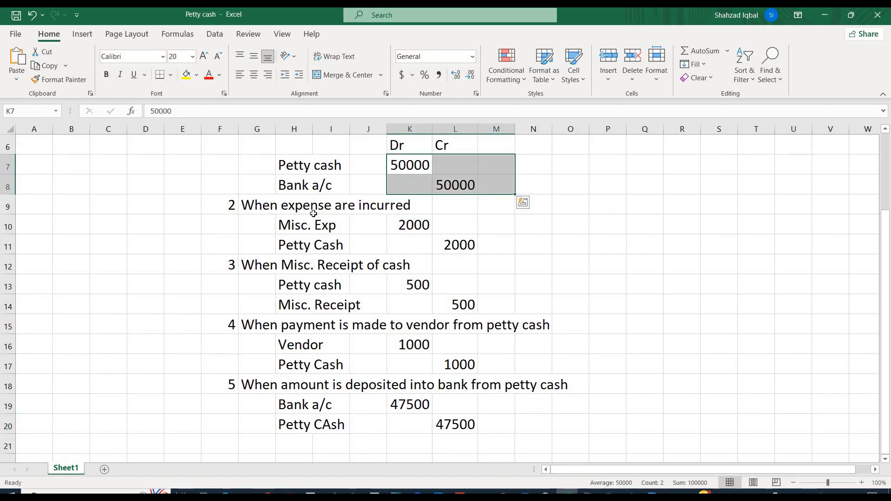
left_click_drag(315, 224, 539, 384)
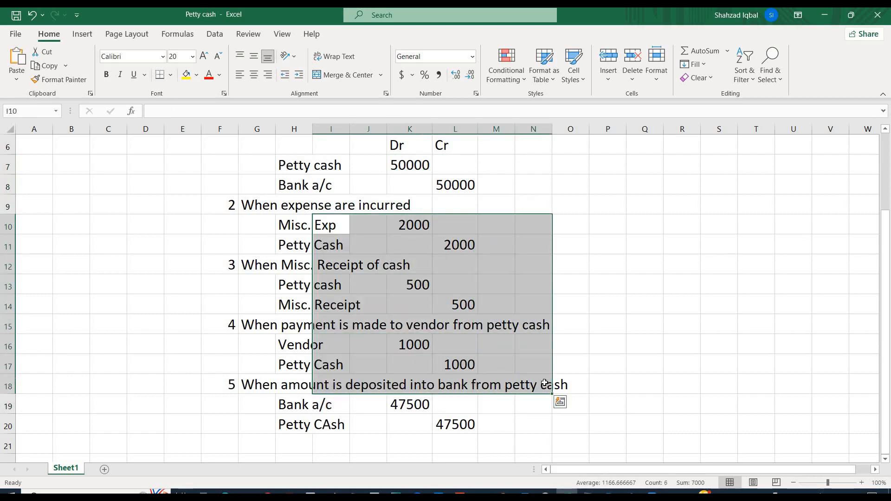
left_click(378, 317)
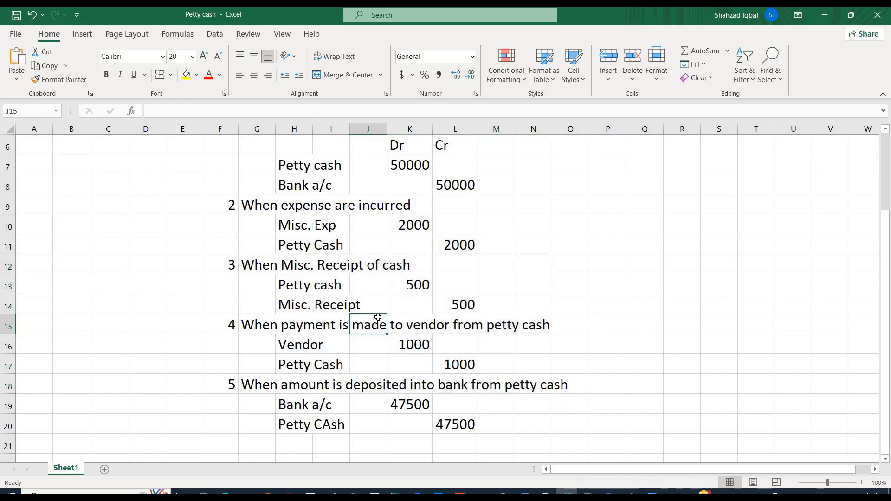
scroll(378, 317, "up", 1)
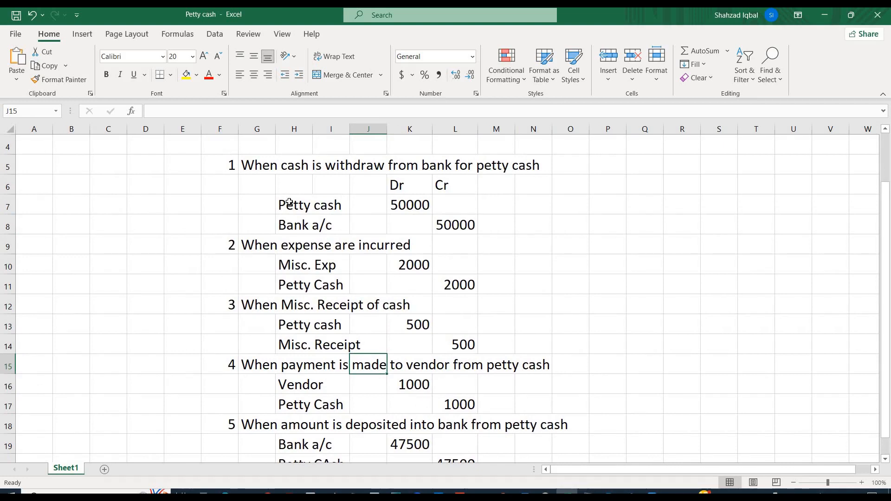
left_click_drag(288, 201, 363, 203)
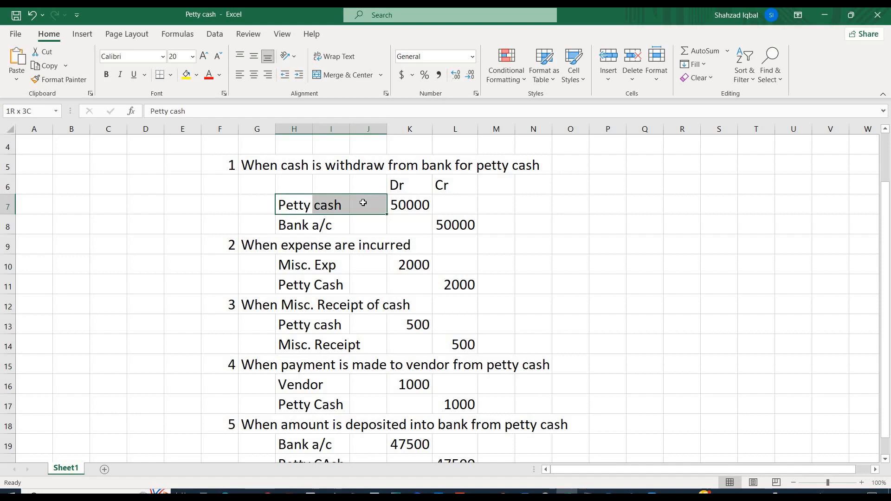
left_click_drag(365, 202, 365, 203)
scroll(364, 202, "up", 1)
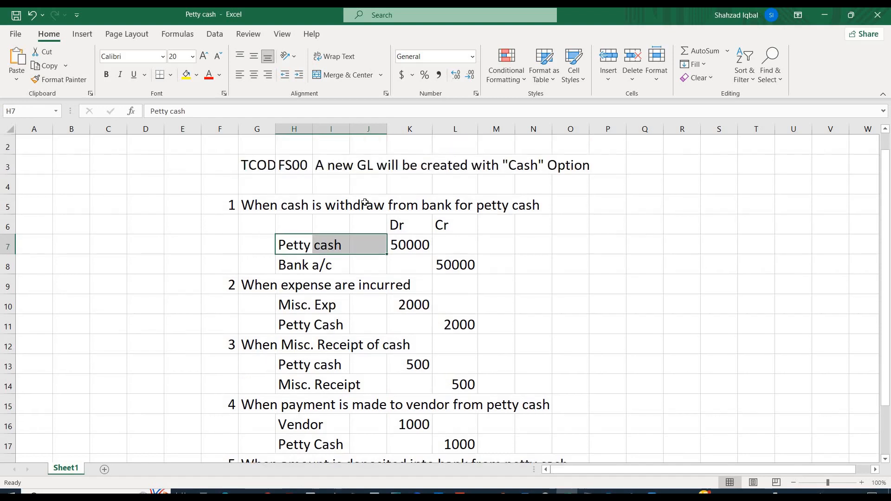
scroll(365, 202, "up", 1)
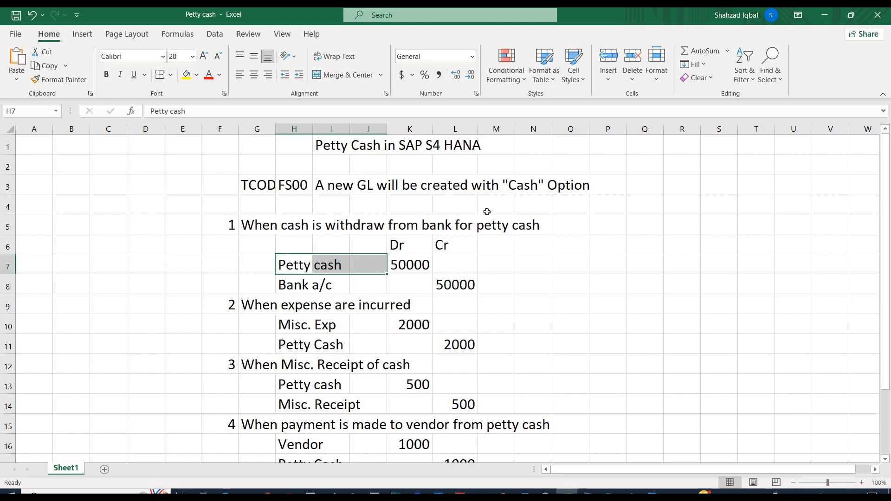
Review the FS00 heading row and the account lines of the first three journal entries, including Bank a/c and Misc. Exp.
left_click(523, 188)
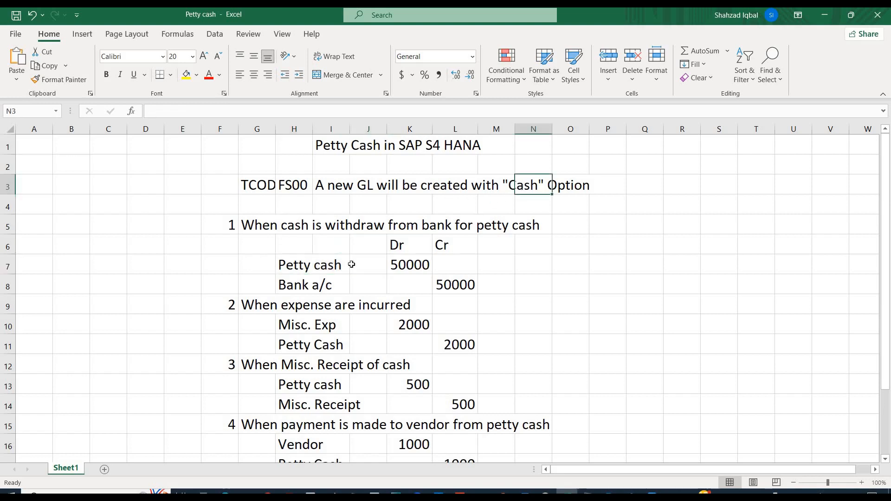
left_click(315, 265)
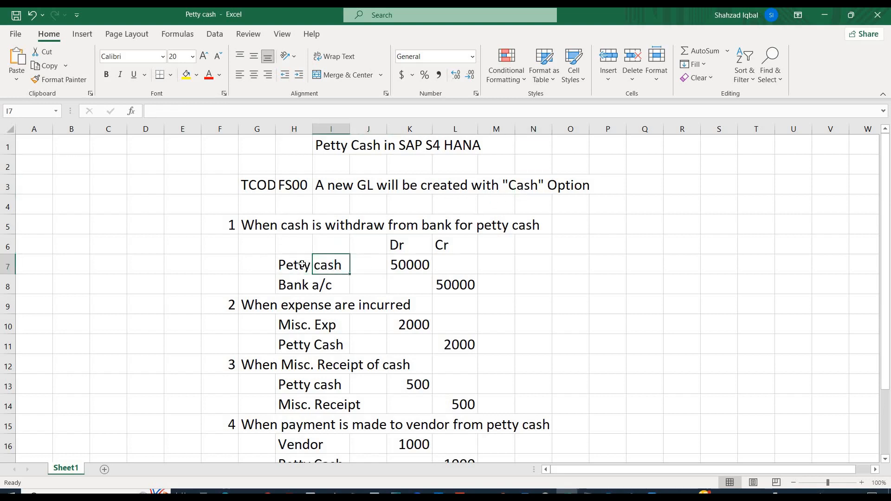
left_click(303, 264)
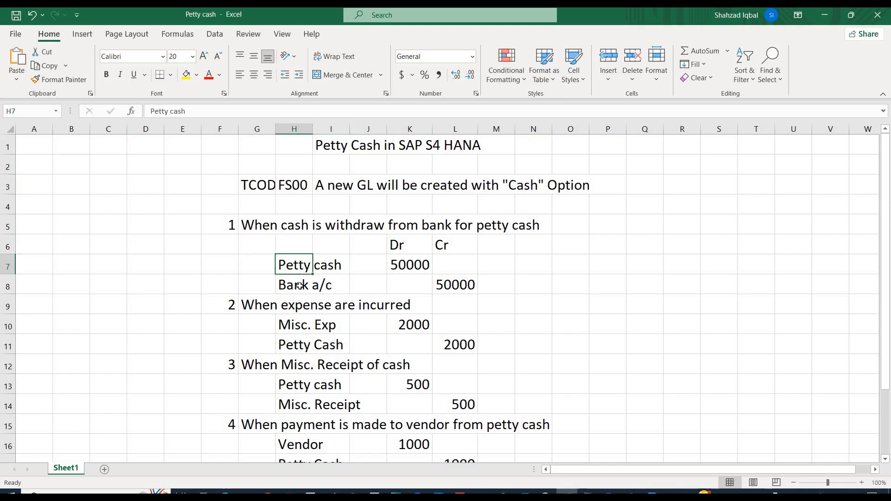
left_click(300, 286)
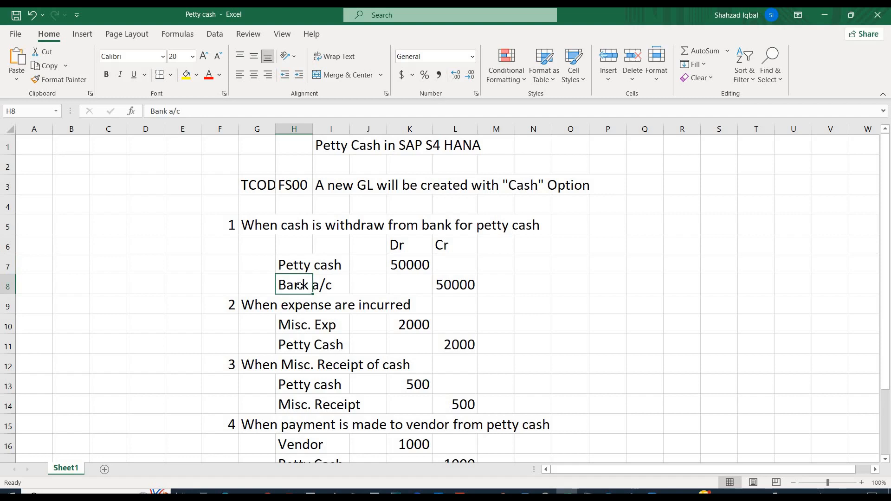
left_click(300, 341)
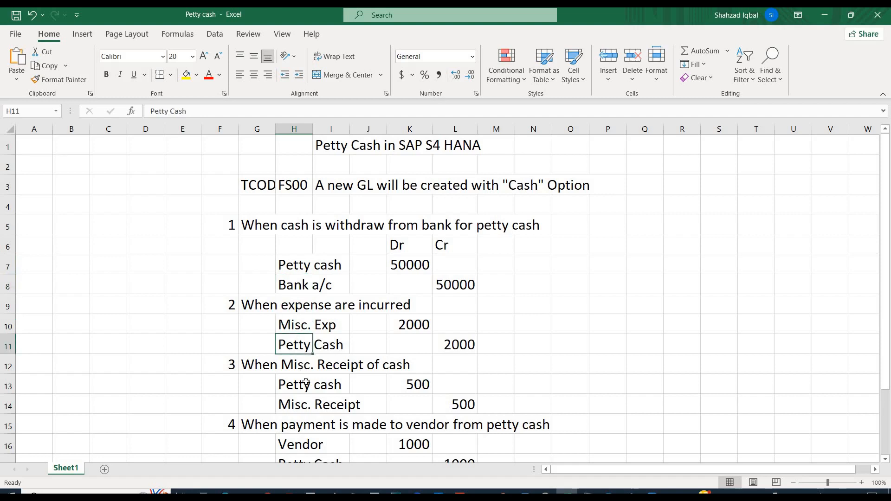
left_click(308, 393)
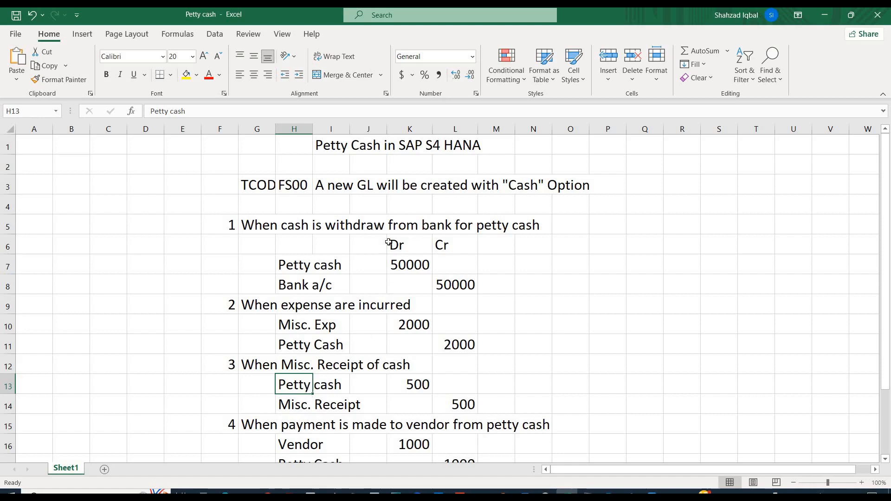
left_click(447, 199)
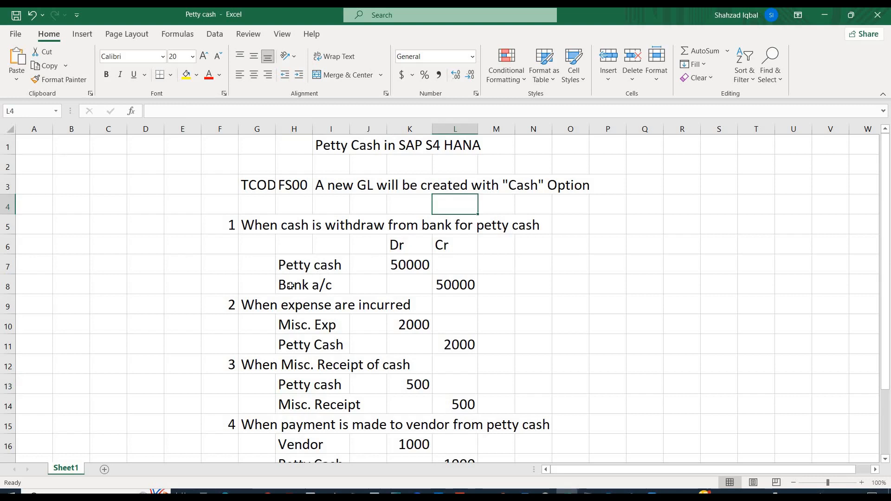
left_click_drag(298, 325, 328, 323)
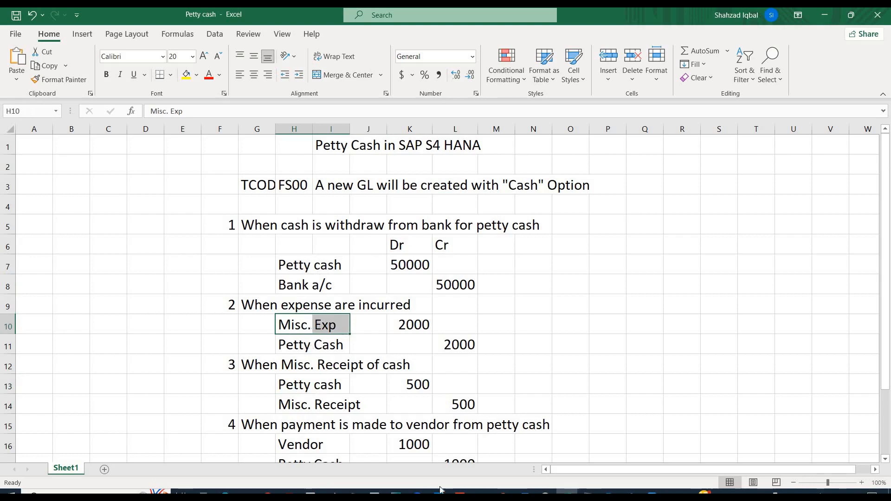
Switch to SAP Logon, open the HANA - ANI system in a maximized window and log on to client 400 with the user ID and password.
mouse_move(481, 491)
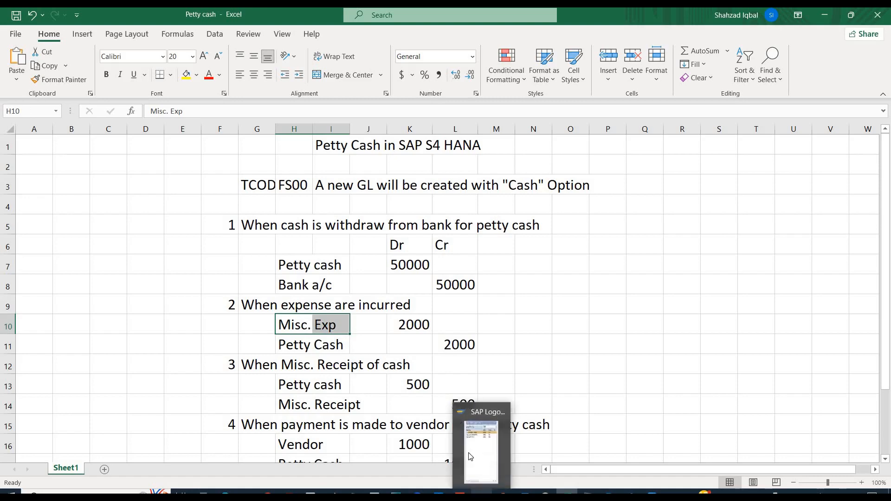
left_click(473, 455)
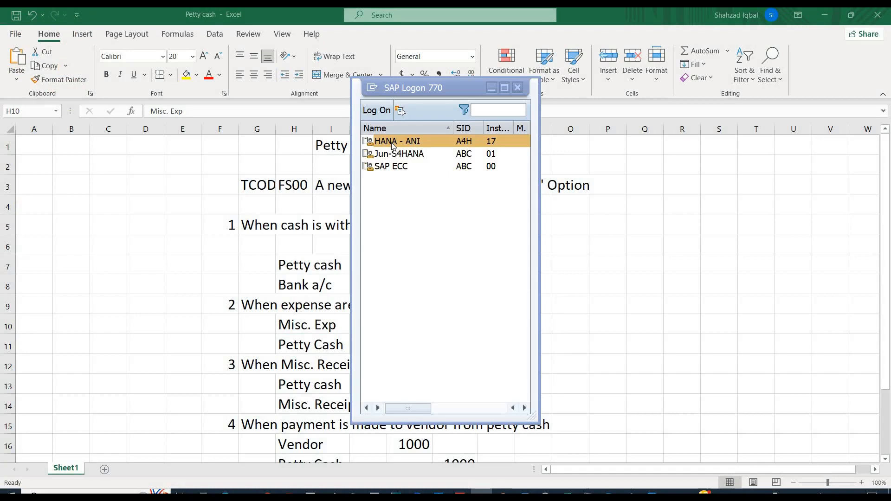
double_click(391, 143)
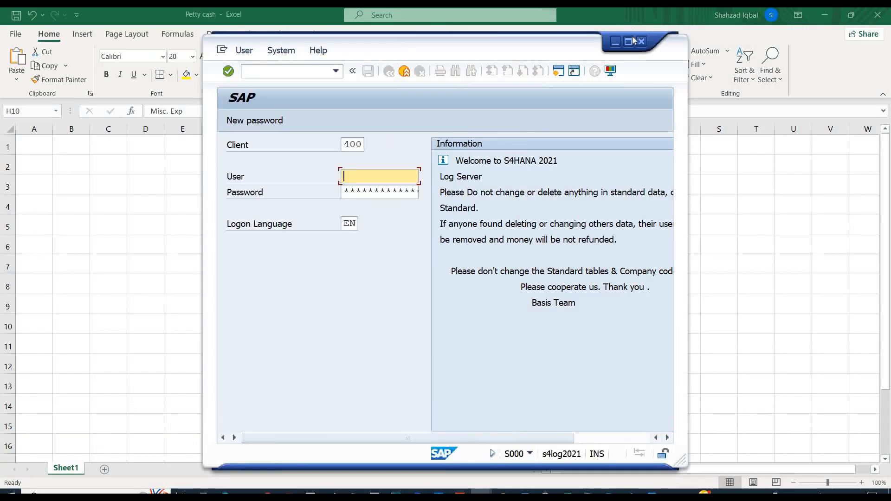
left_click(629, 41)
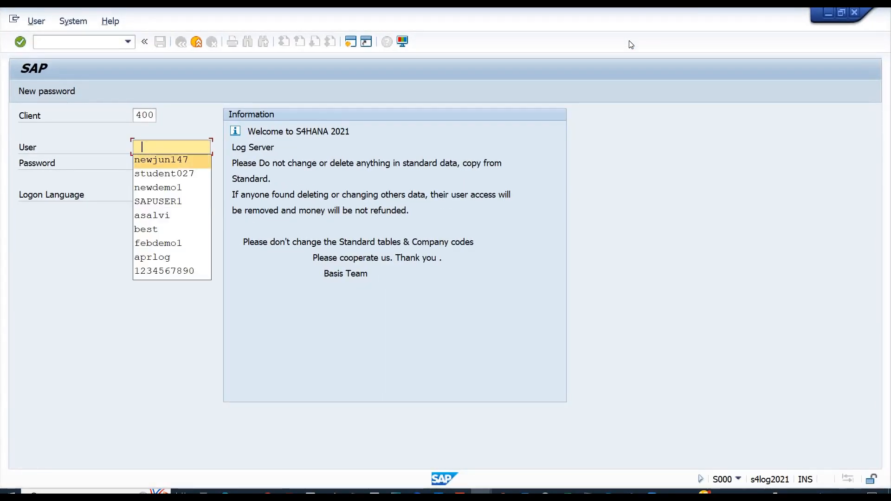
key("Tab")
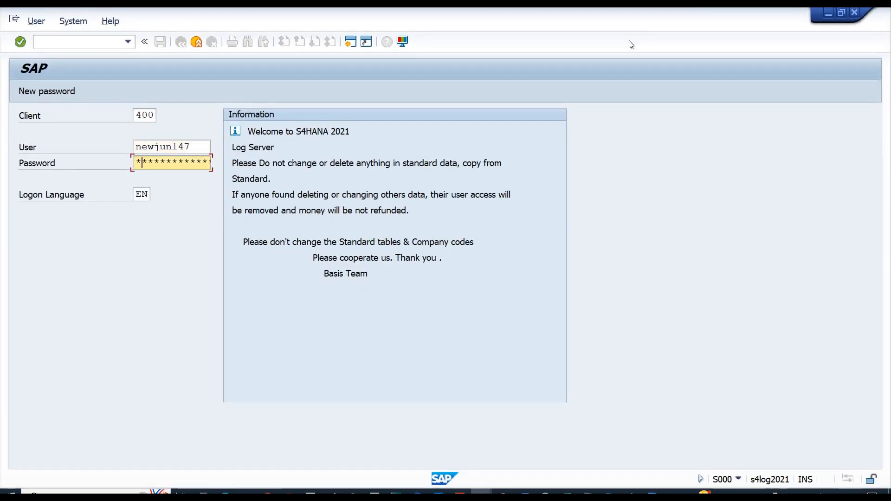
key("Return")
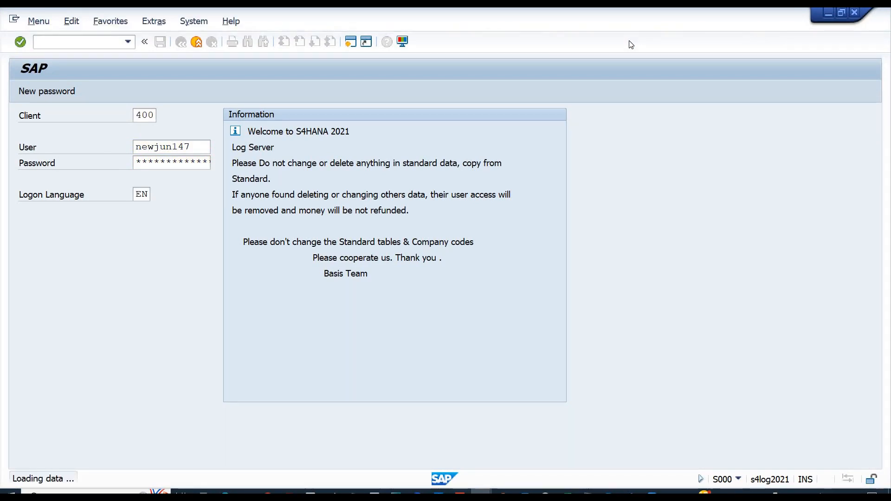
Run transaction FS00 and expand the ASSETS accounts of company code TTAU.
type("FS00")
key("Return")
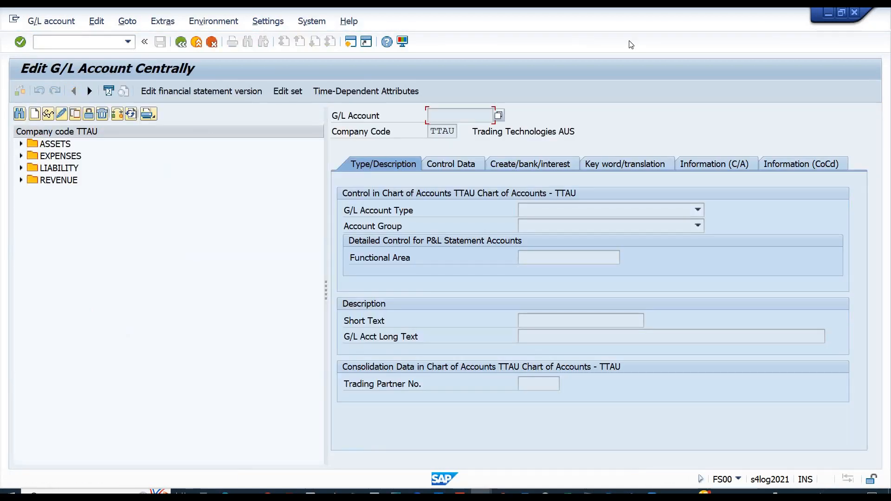
left_click(21, 144)
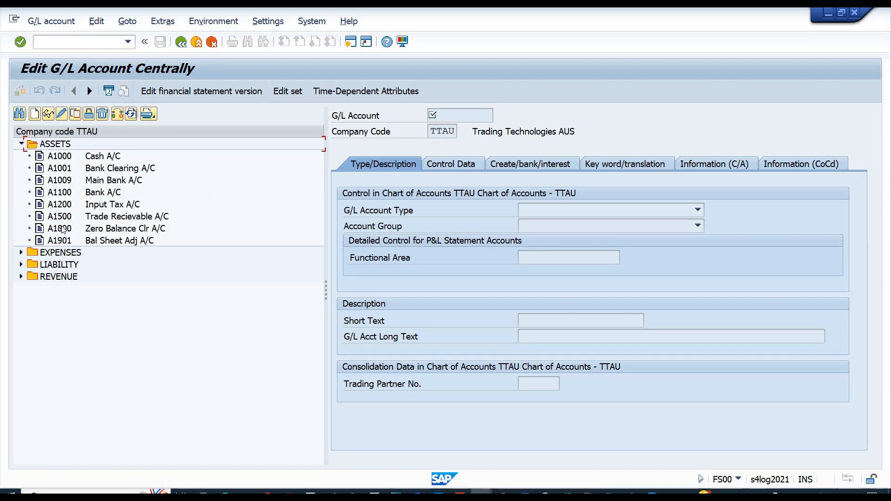
Copy the Main Bank A/C account A1009 to a new G/L account A1010 in company code TTAU.
left_click(60, 181)
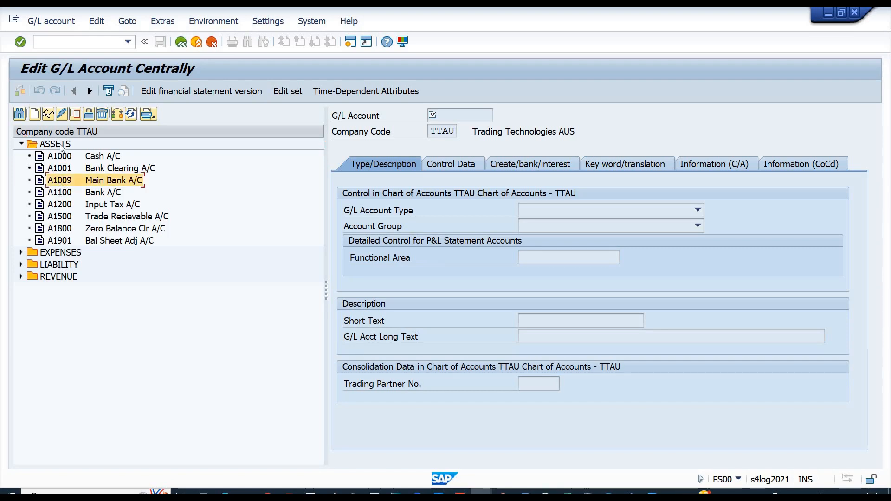
left_click(75, 115)
type("A101")
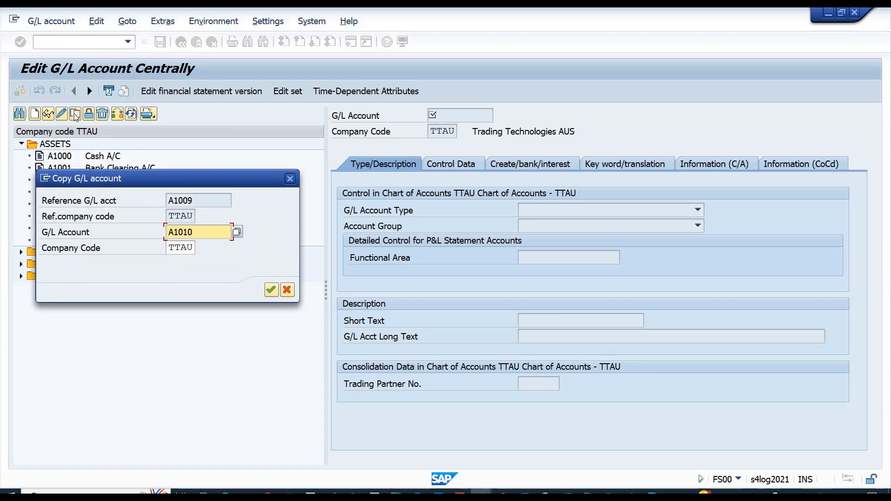
type("0")
key("Return")
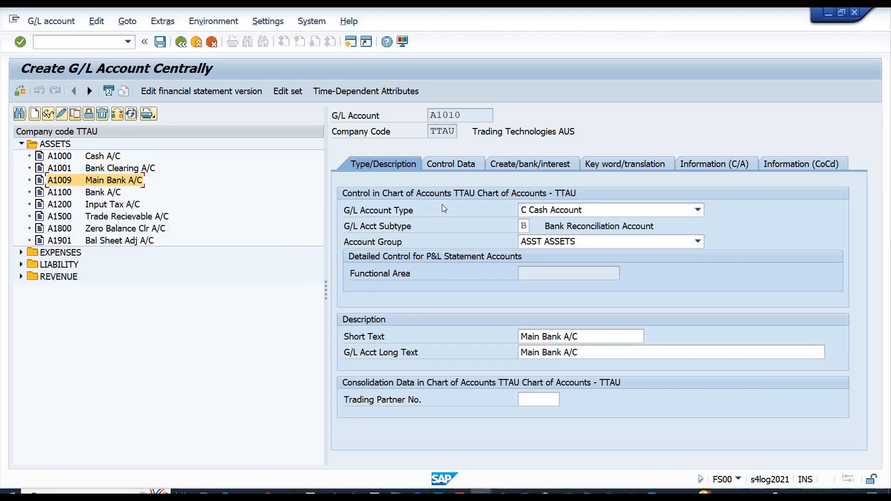
Set the new account's G/L account subtype to P, Petty Cash, keeping the Cash Account type.
left_click(561, 209)
left_click(561, 209)
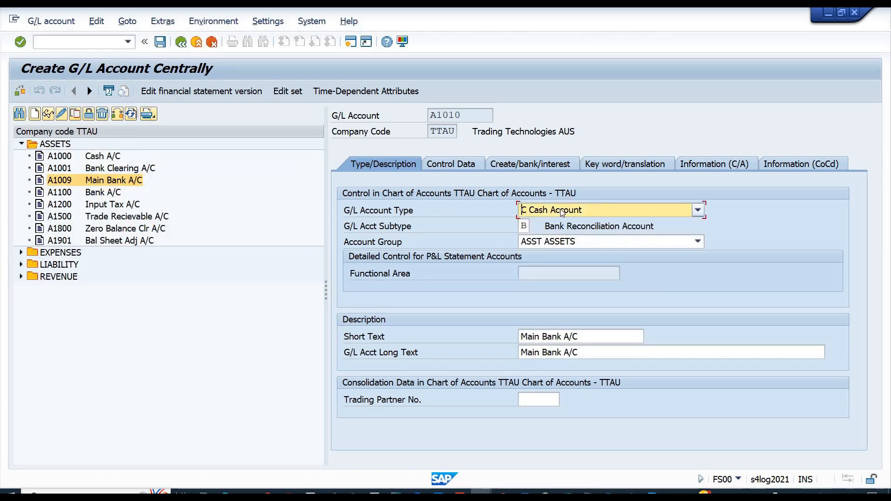
left_click(524, 228)
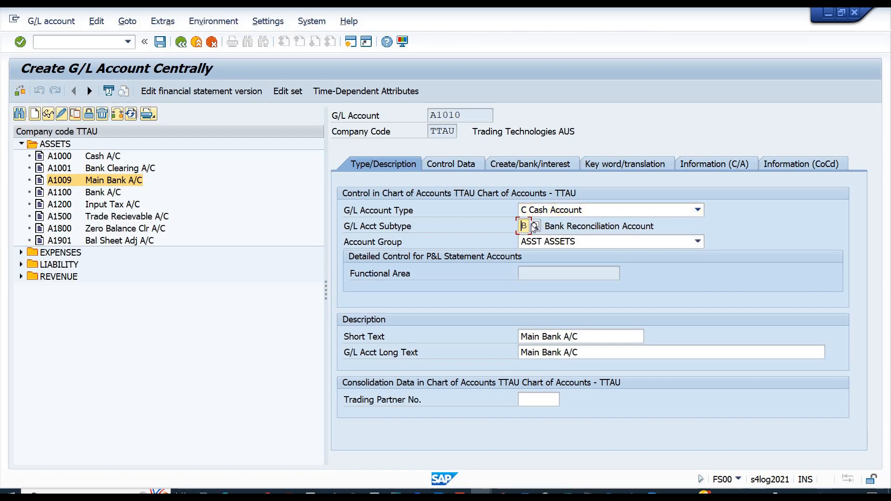
left_click(534, 226)
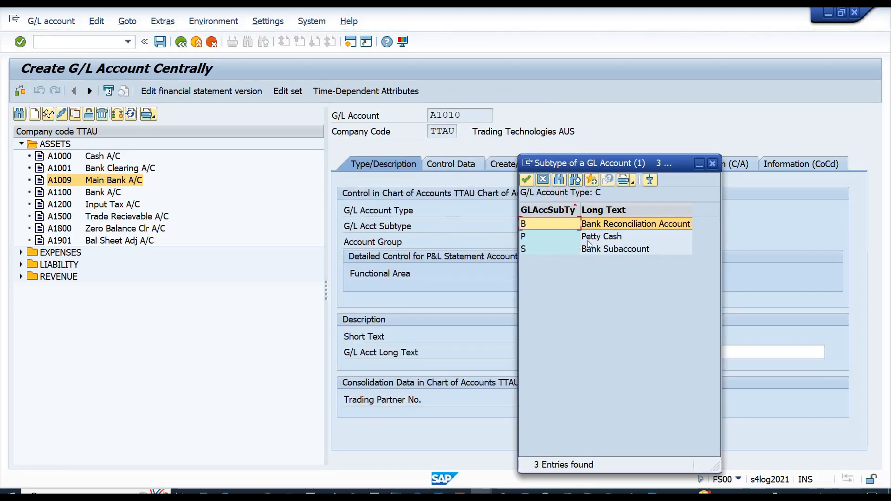
double_click(596, 238)
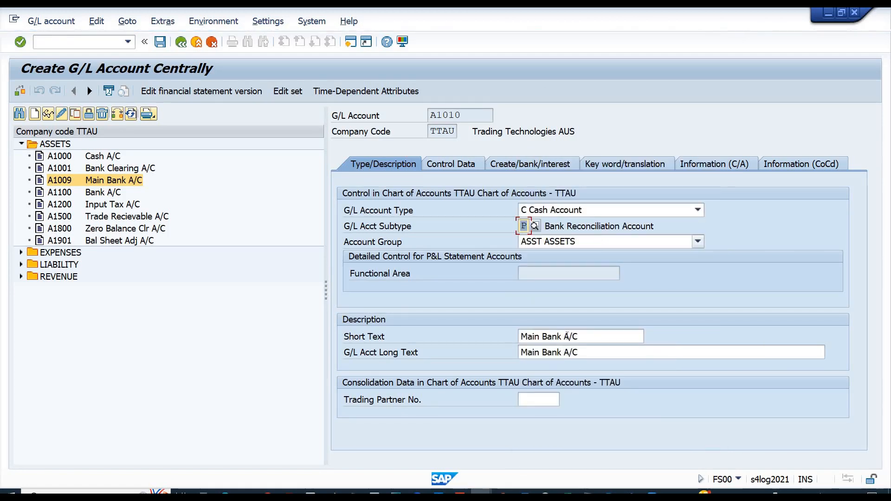
Replace both the short text and the G/L account long text of account A1010 with "Petty Cash".
left_click_drag(593, 338, 454, 352)
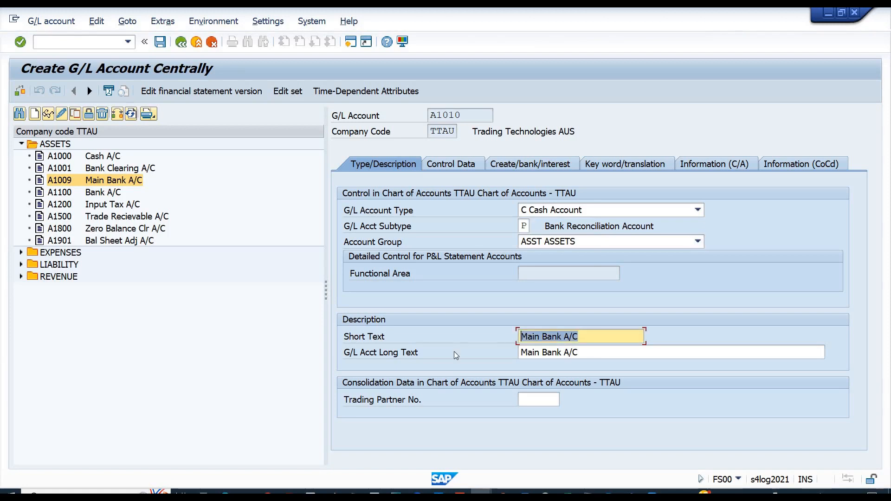
type("Petty CAsh")
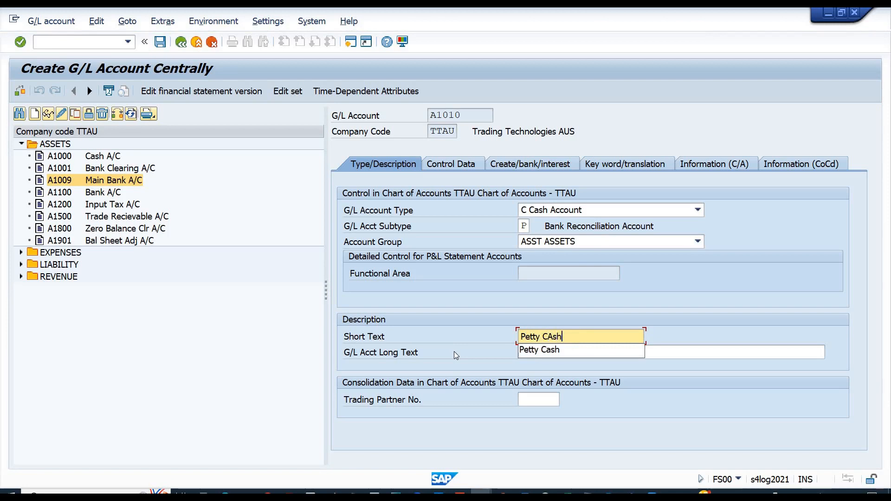
key("Tab")
key("shift+Tab")
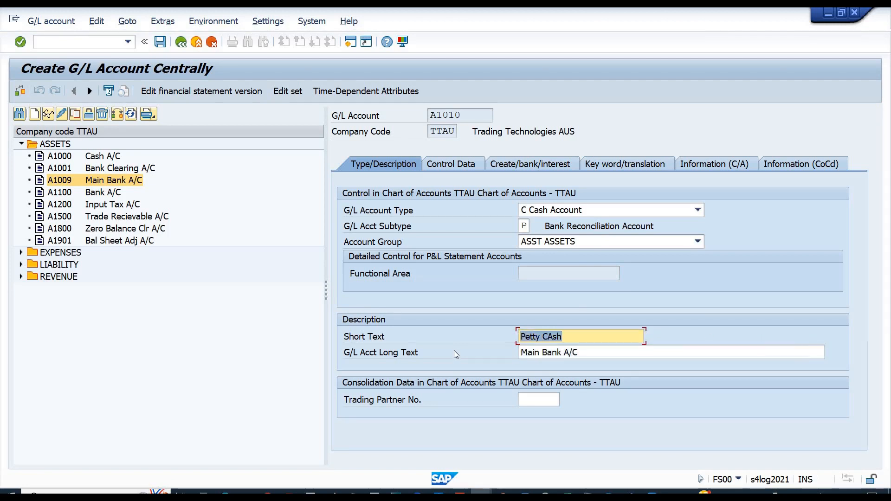
type("Pett")
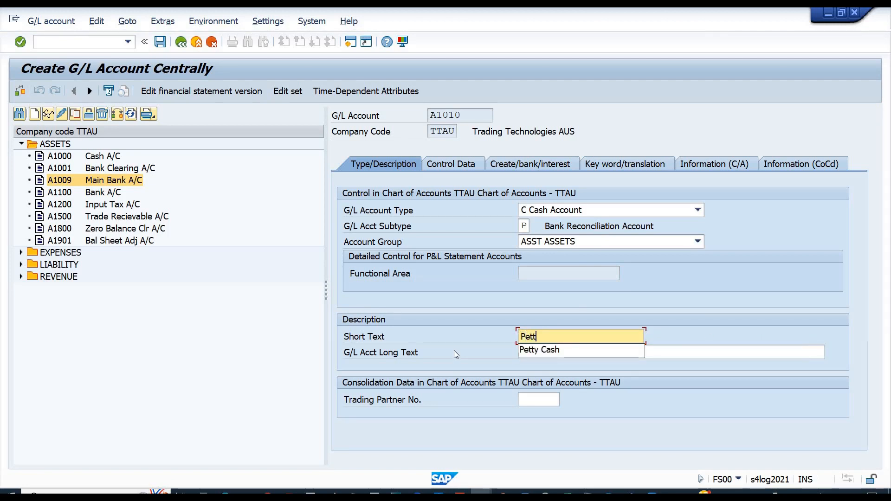
type("y")
key("Down")
key("Return")
key("Tab")
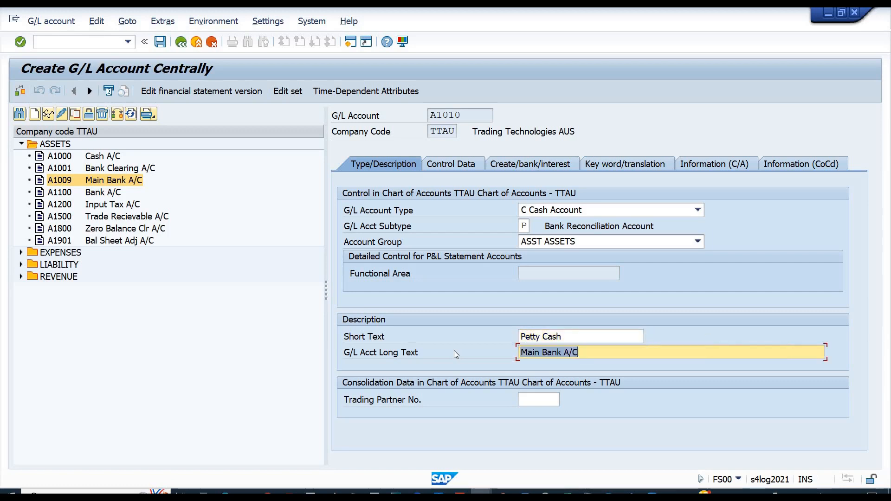
type("p")
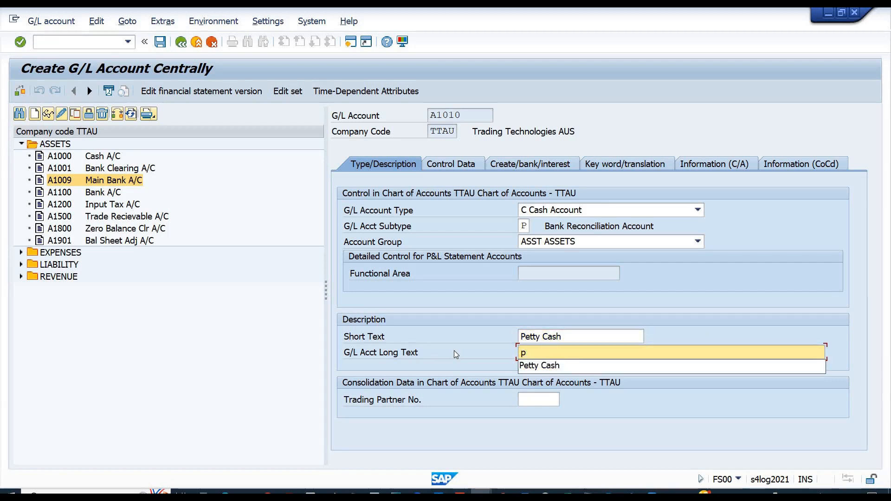
key("Down")
key("Return")
key("Return")
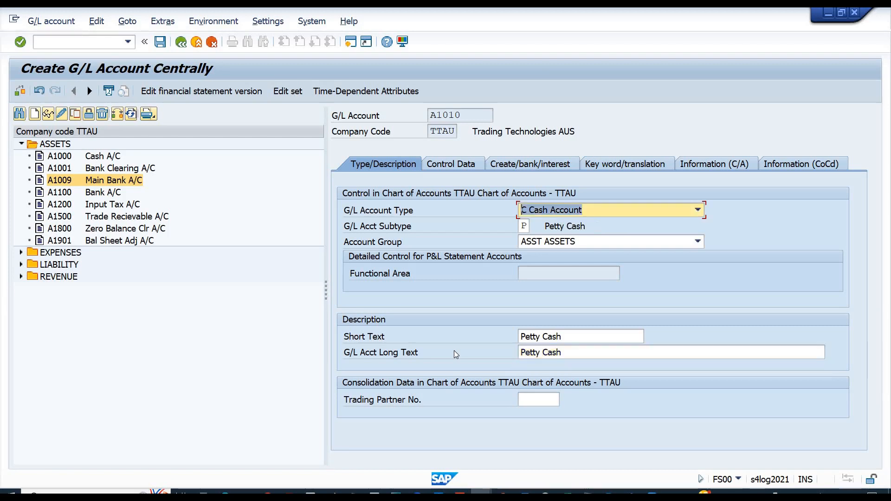
Enable Post Automatically Only in the document creation control of account A1010 and save the account.
left_click(442, 165)
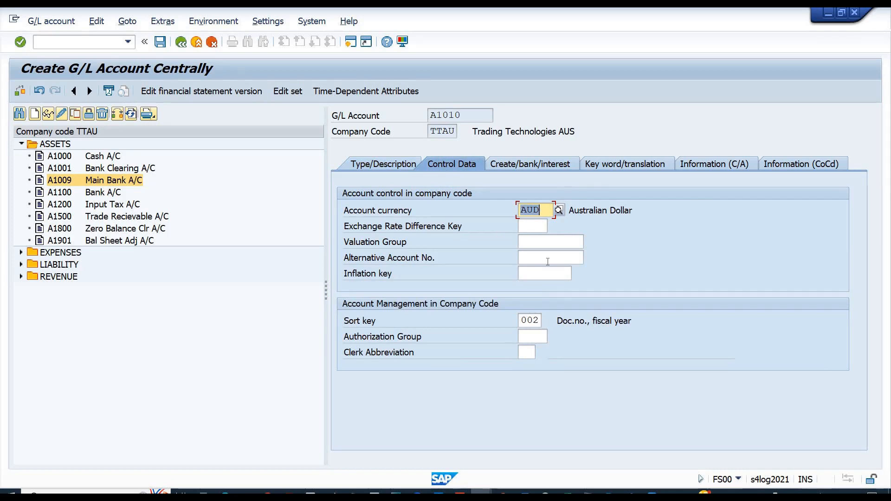
left_click(529, 165)
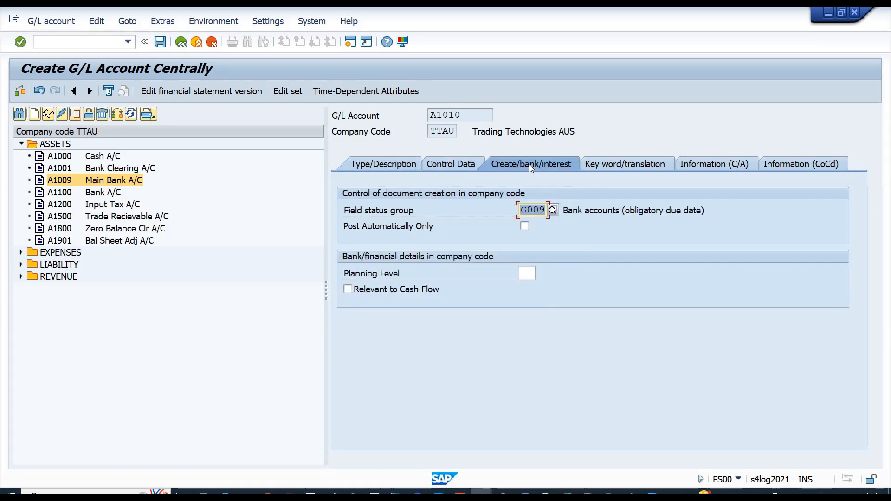
key("Tab")
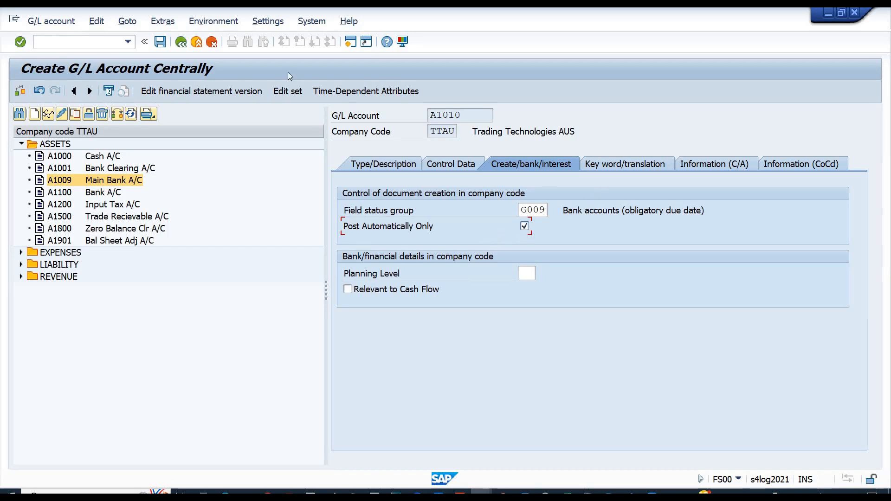
left_click(160, 43)
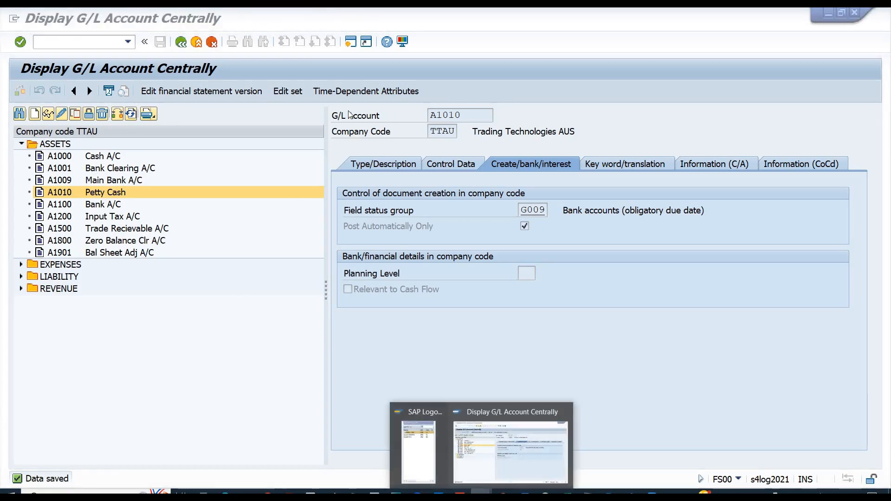
Open a second maximized session and start the SIMG implementation activities in it.
left_click(351, 46)
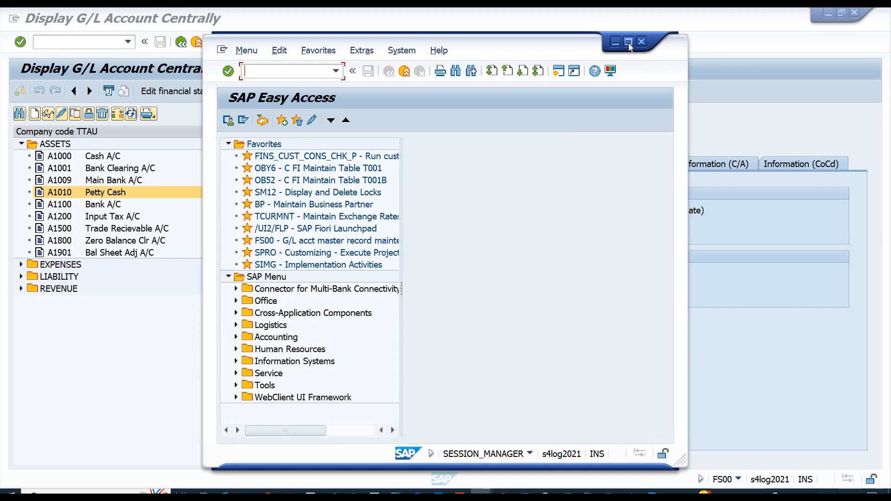
left_click(629, 42)
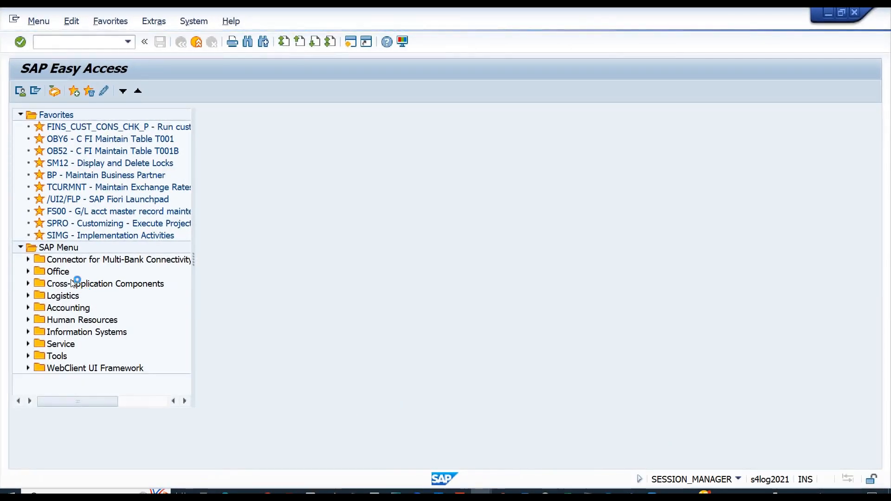
left_click(63, 237)
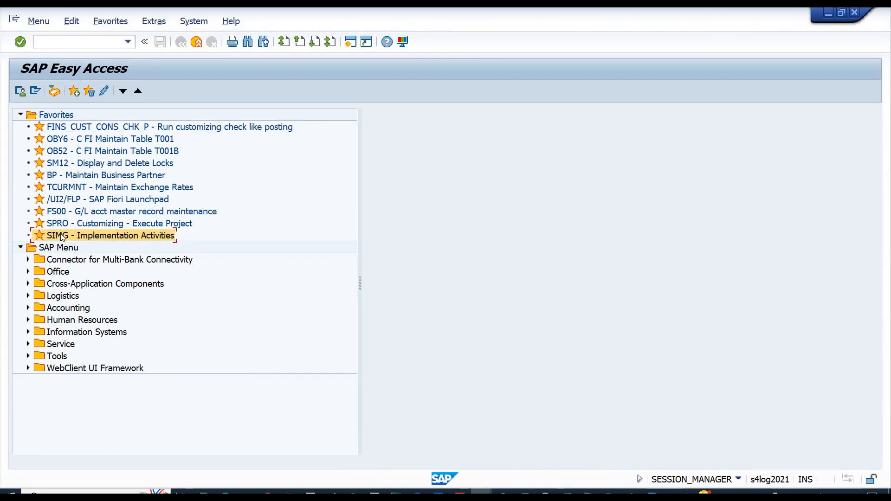
double_click(63, 237)
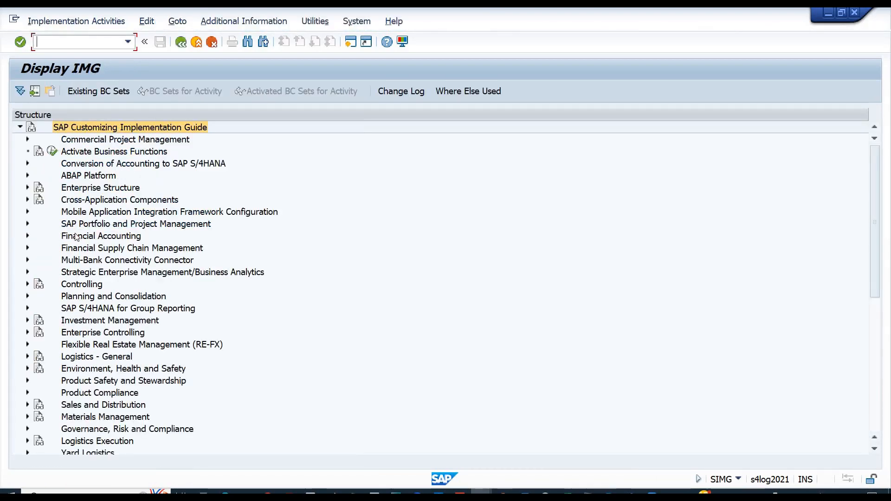
Expand Financial Accounting, Bank Accounting, Business Transactions and Cash Journal in the implementation guide, and open Create G/L Account for Cash Journal.
double_click(77, 237)
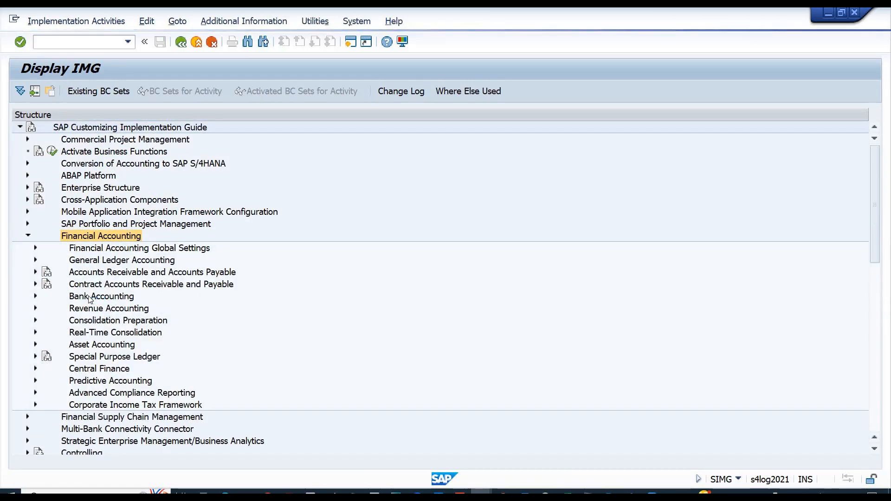
double_click(90, 297)
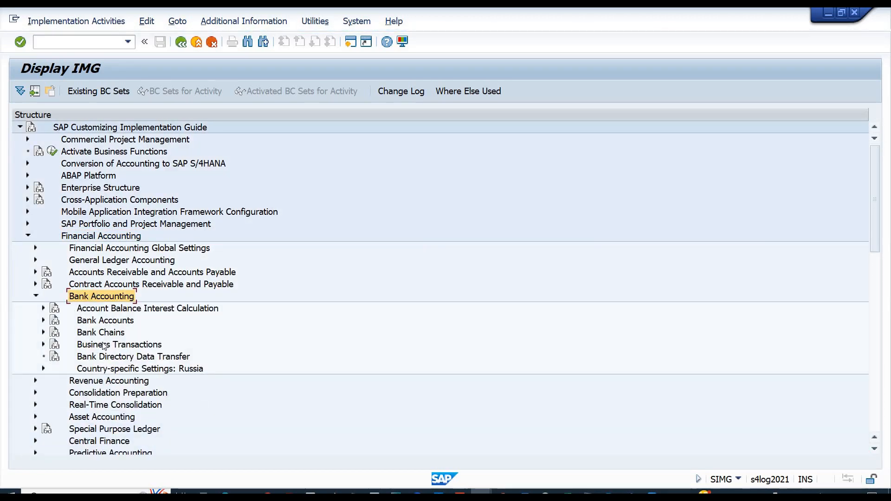
double_click(104, 346)
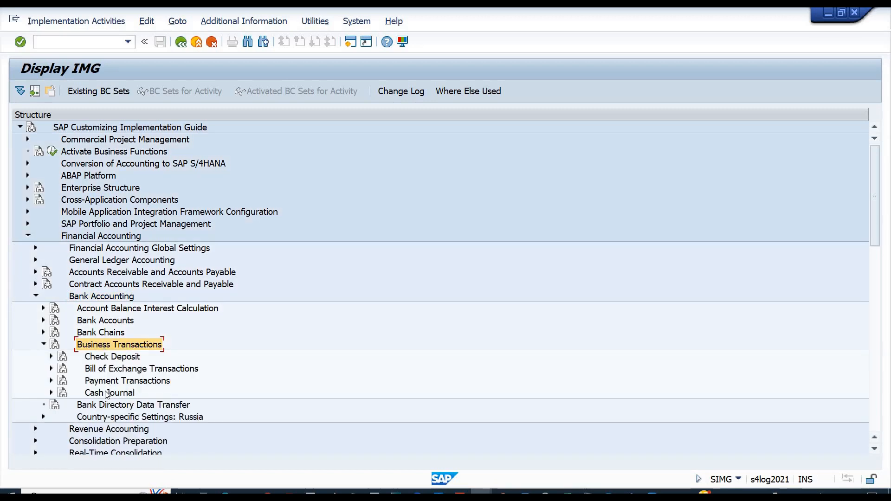
left_click(108, 394)
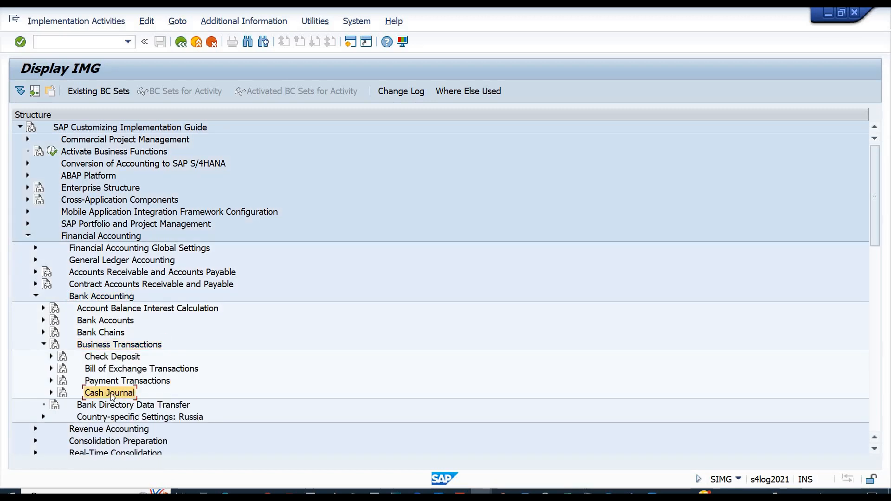
double_click(125, 393)
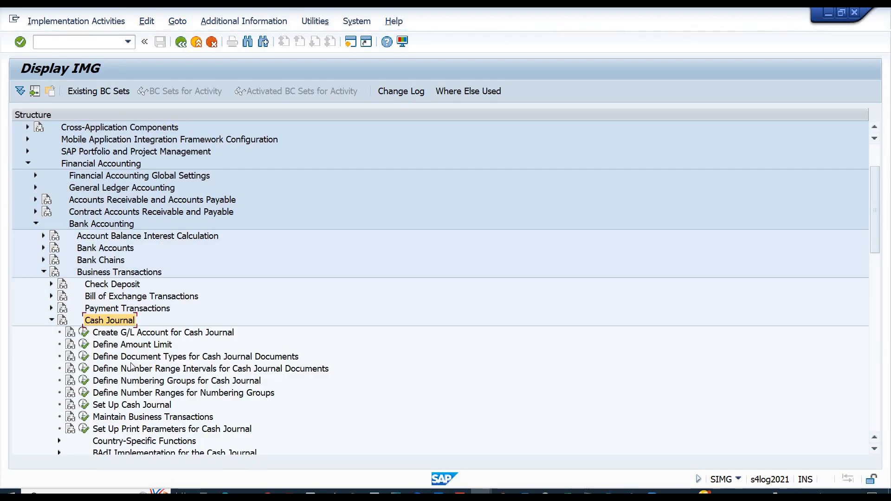
left_click(126, 334)
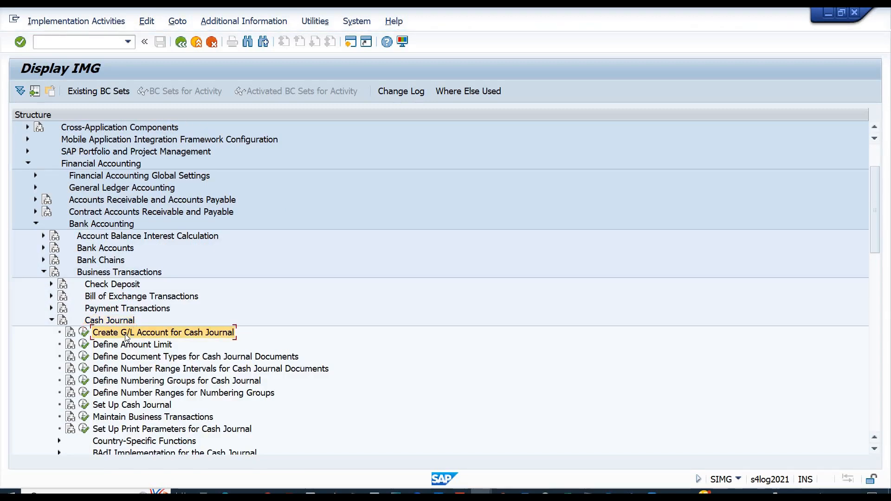
left_click(84, 332)
Define a cash journal amount limit of 200,000 AUD for company code TTAU, valid from 01.07.2023.
left_click(137, 349)
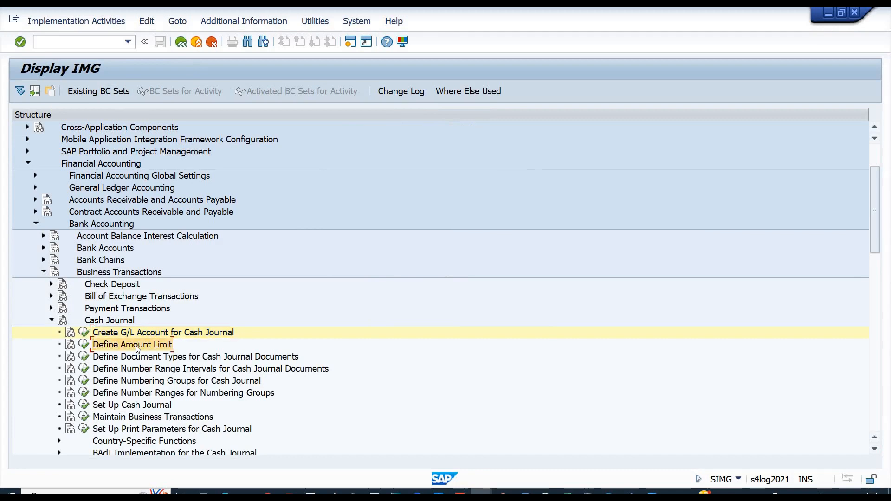
left_click(84, 345)
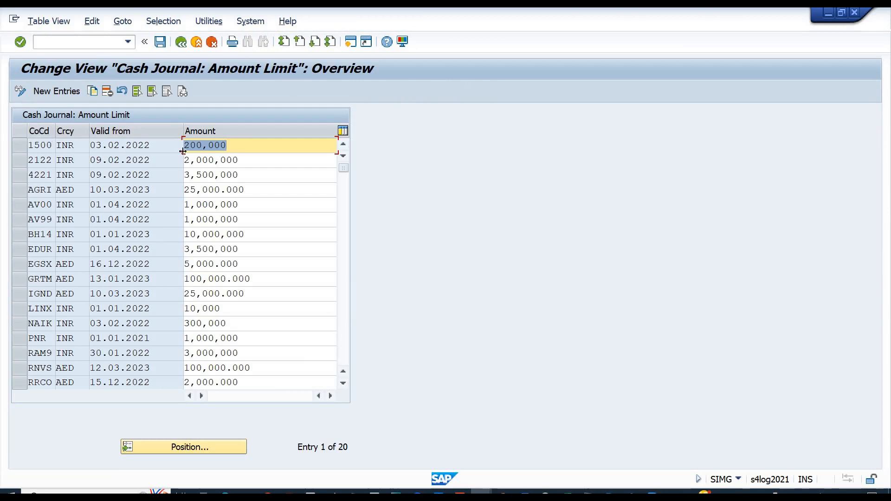
left_click(60, 91)
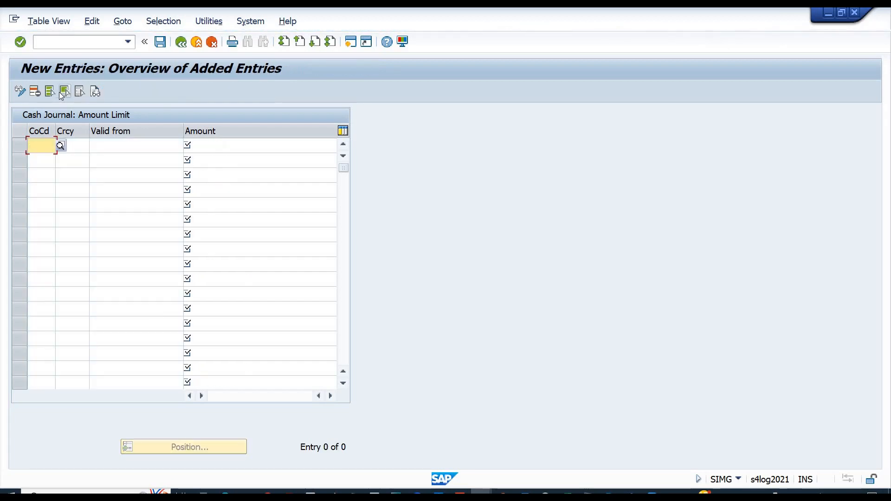
type("ttau")
key("Tab")
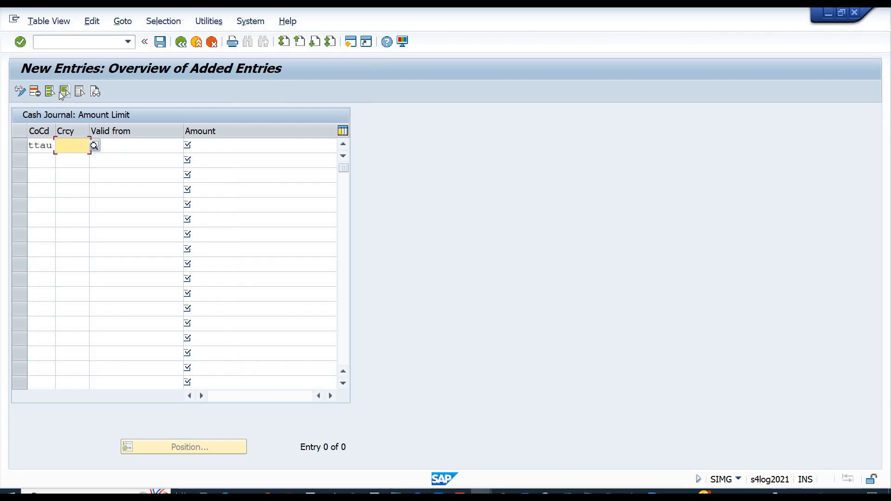
type("aud")
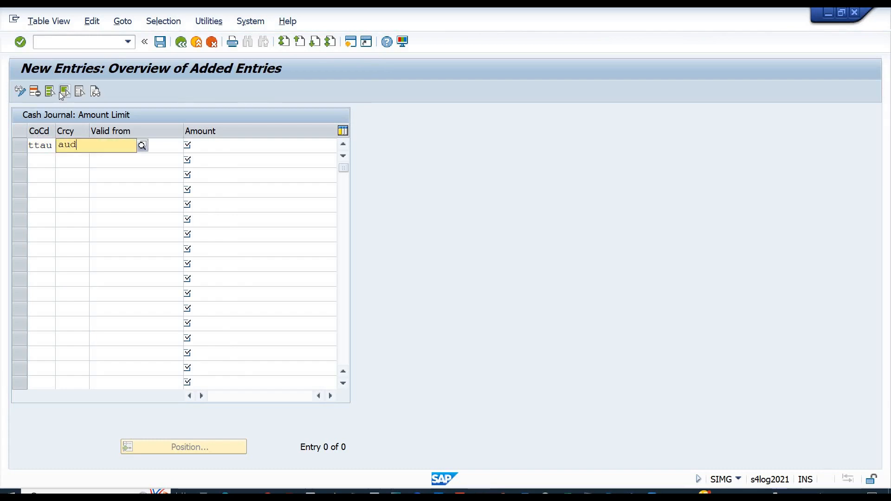
key("Tab")
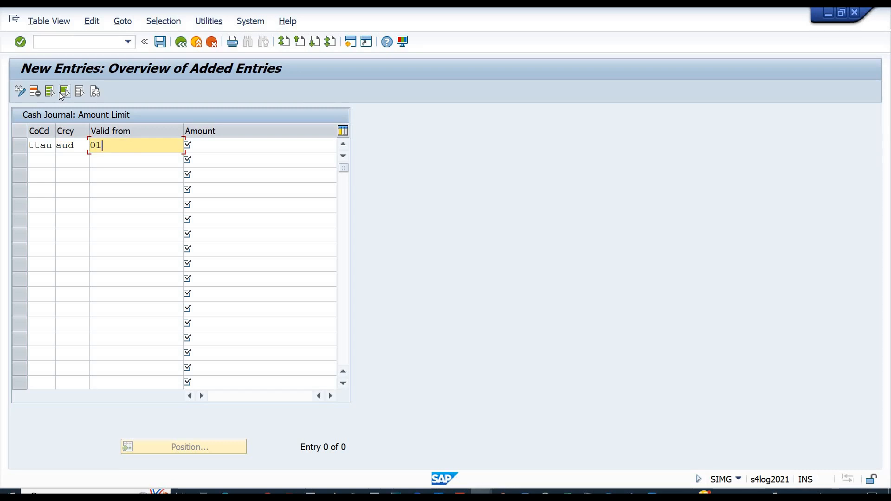
type("01.07.2023")
key("Tab")
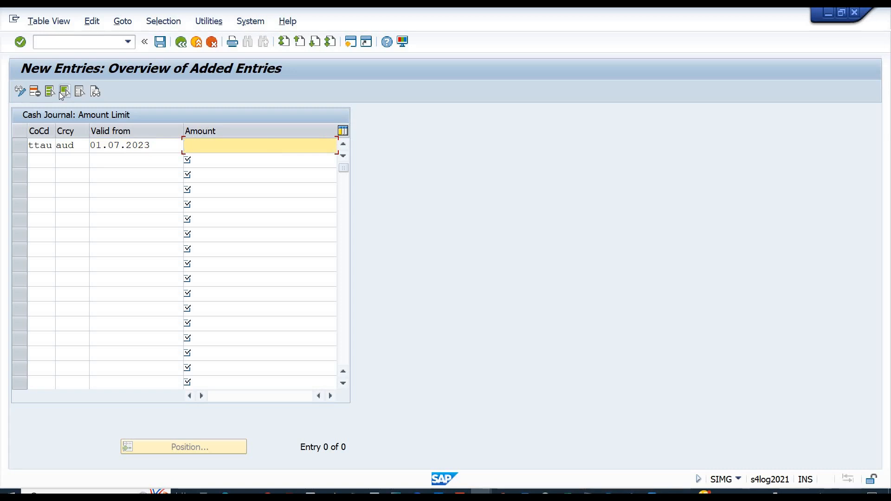
type("200000")
key("Return")
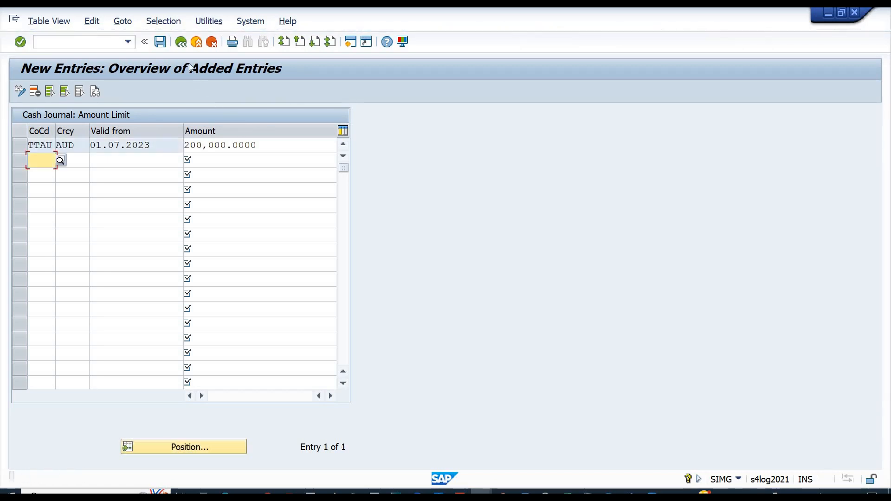
Save the amount limit under the "Company - TTAU" customizing request and return to the implementation guide.
left_click(161, 42)
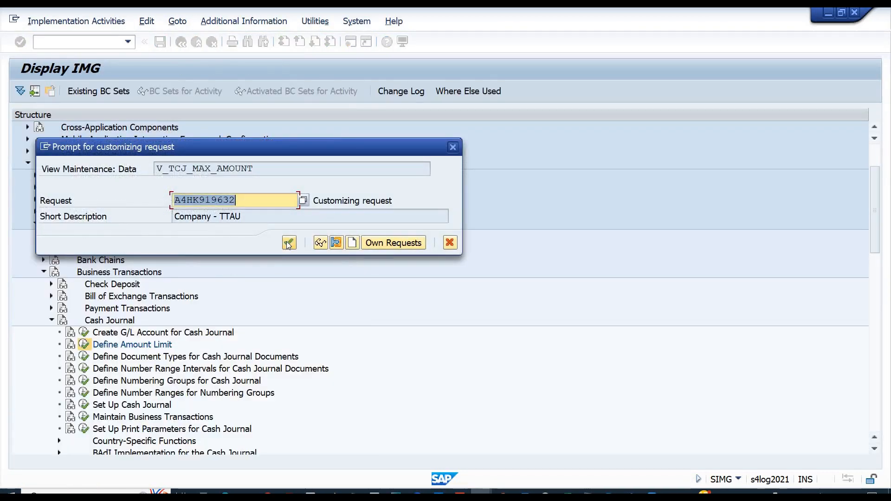
left_click(288, 242)
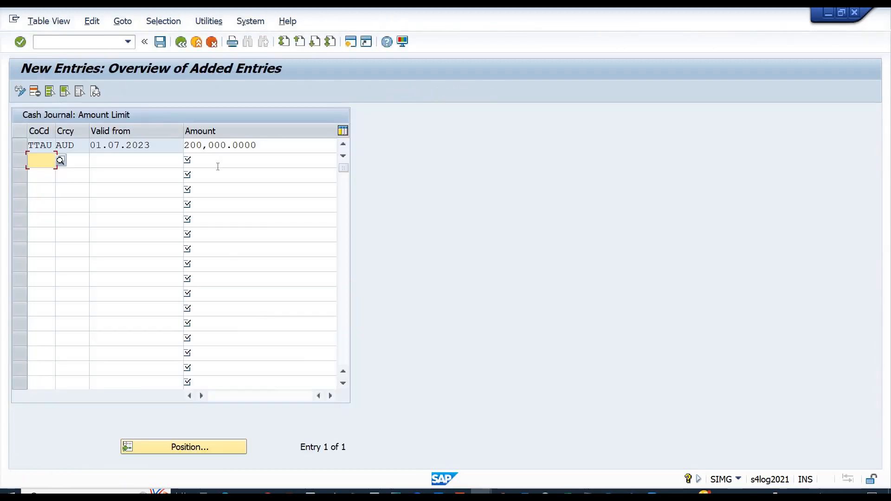
left_click(181, 42)
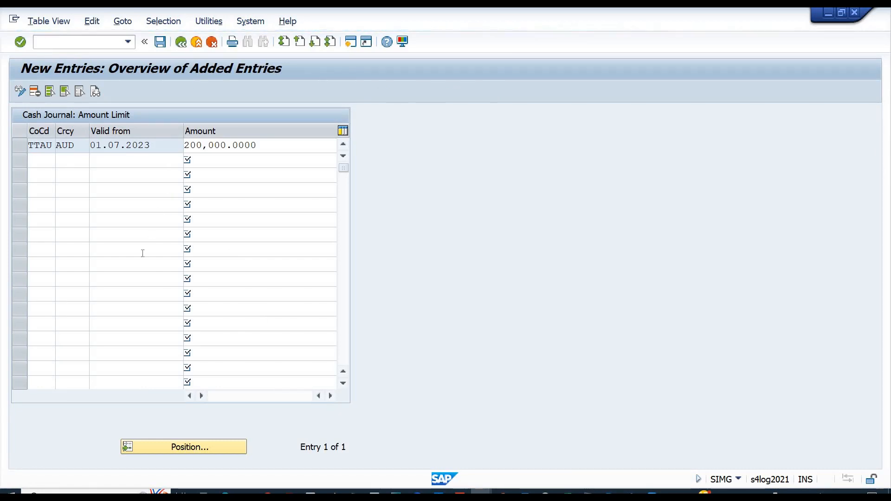
left_click(181, 42)
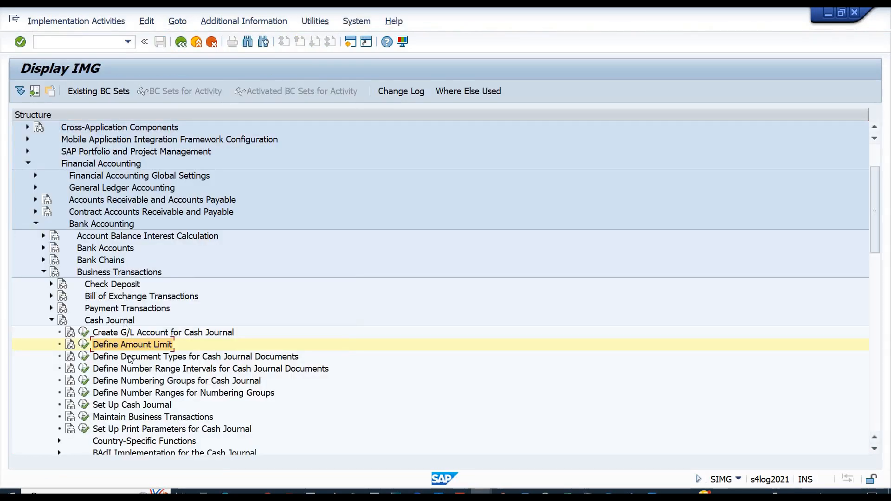
Check the number range intervals for cash journal documents in company code TTAU, and return to the implementation guide.
left_click(131, 358)
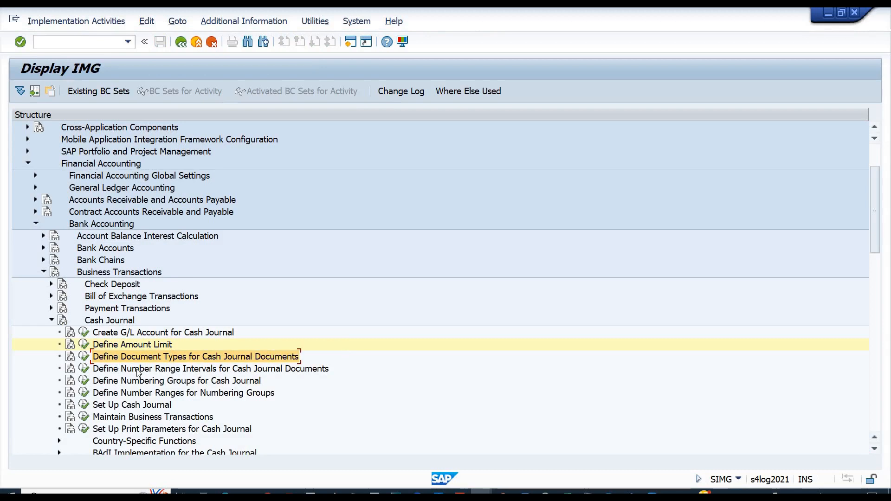
left_click(126, 371)
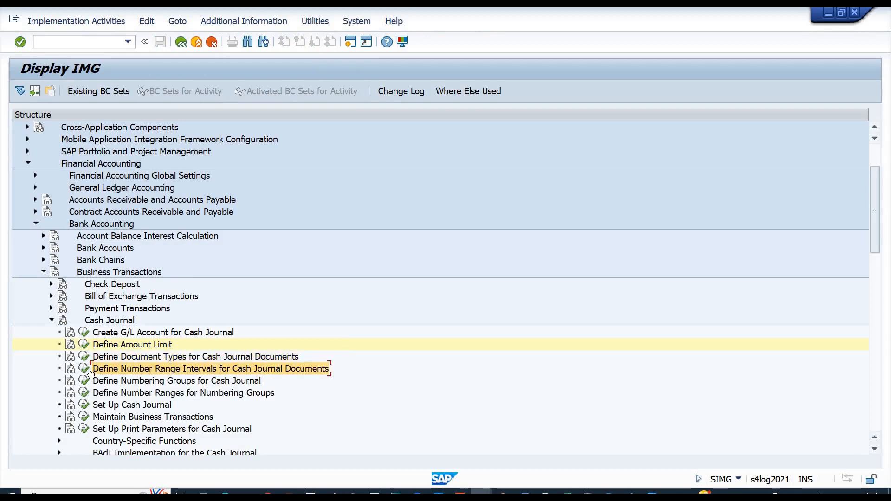
left_click(85, 370)
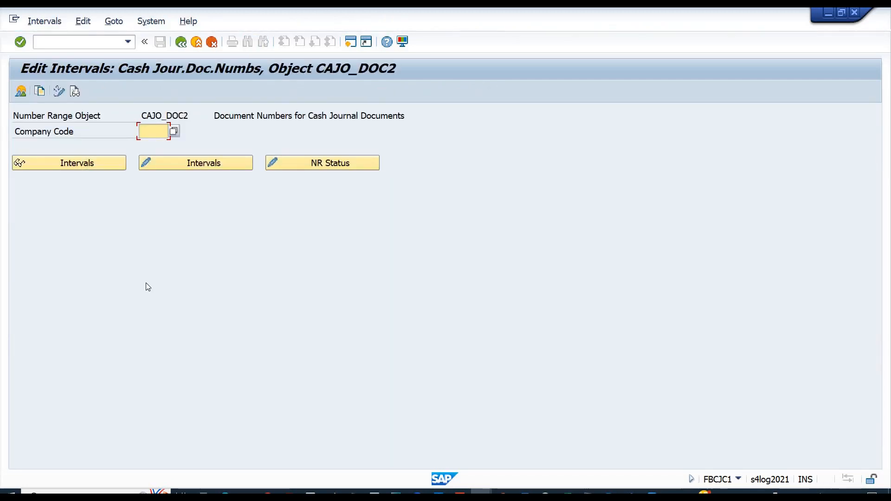
type("ttau")
left_click(205, 166)
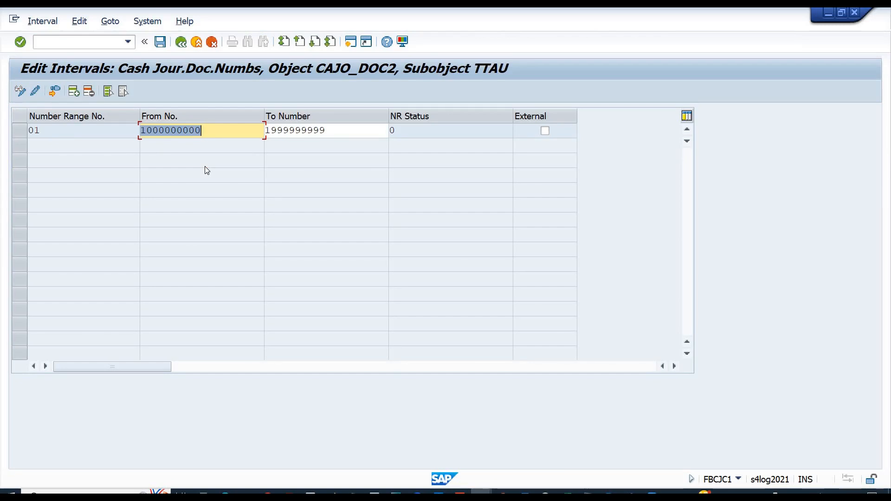
left_click(219, 128)
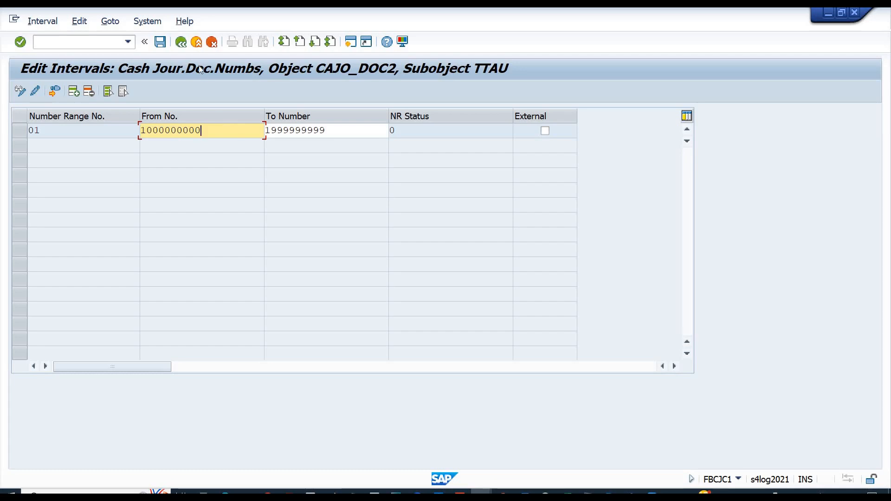
left_click(180, 48)
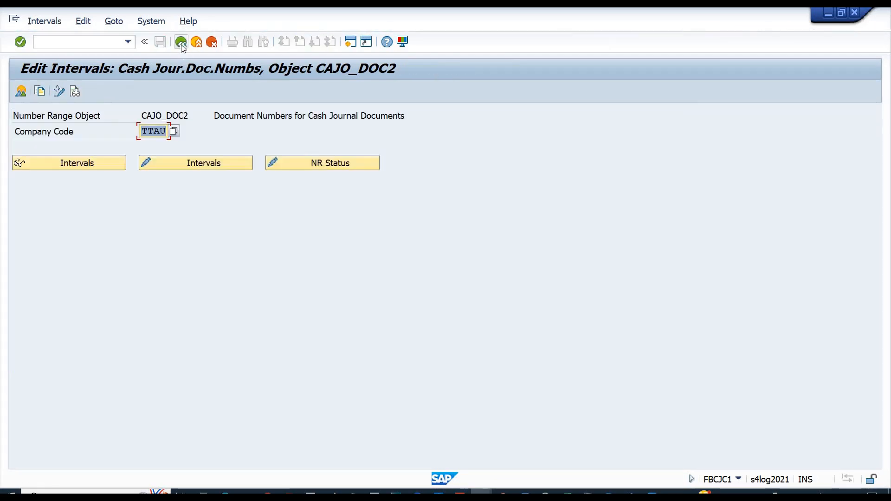
left_click(181, 48)
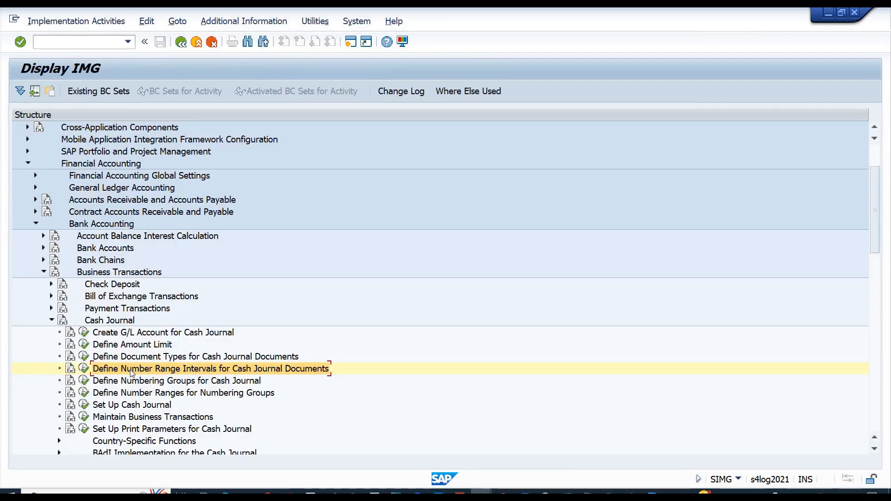
In Set Up Cash Journal, copy the company code 0001 entry to company code TTAU with cash journal number TTA1.
left_click(128, 408)
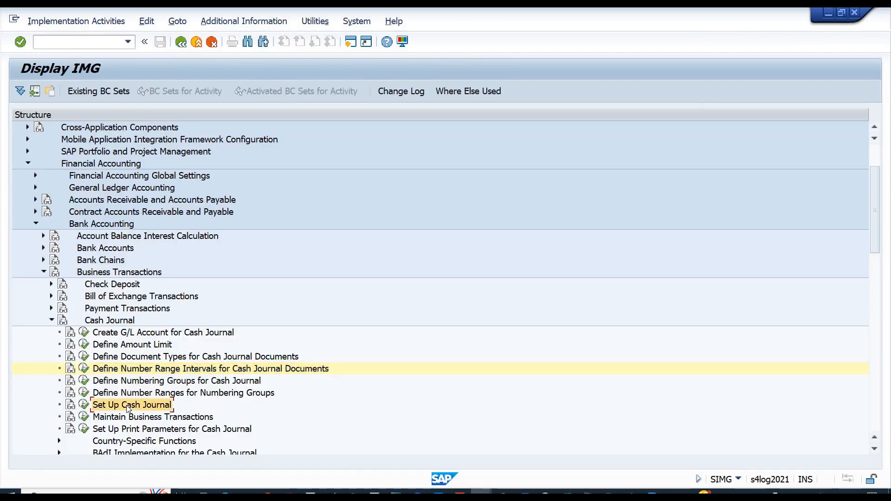
left_click(85, 407)
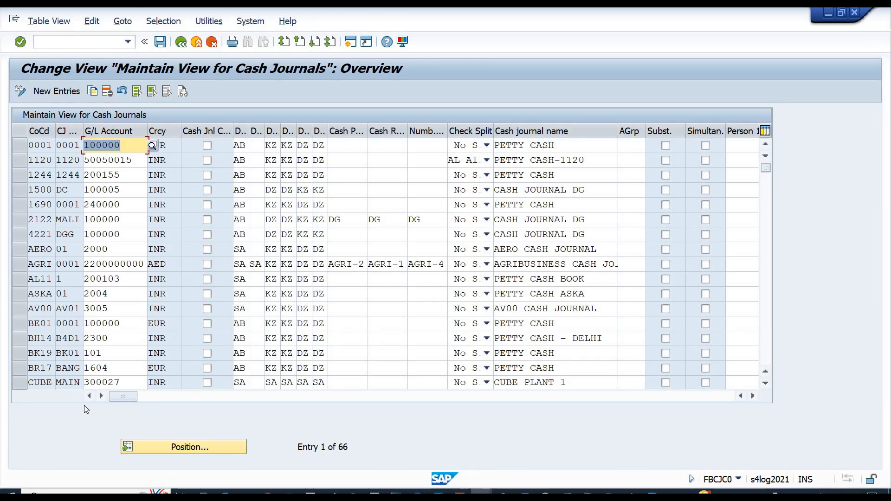
left_click(20, 145)
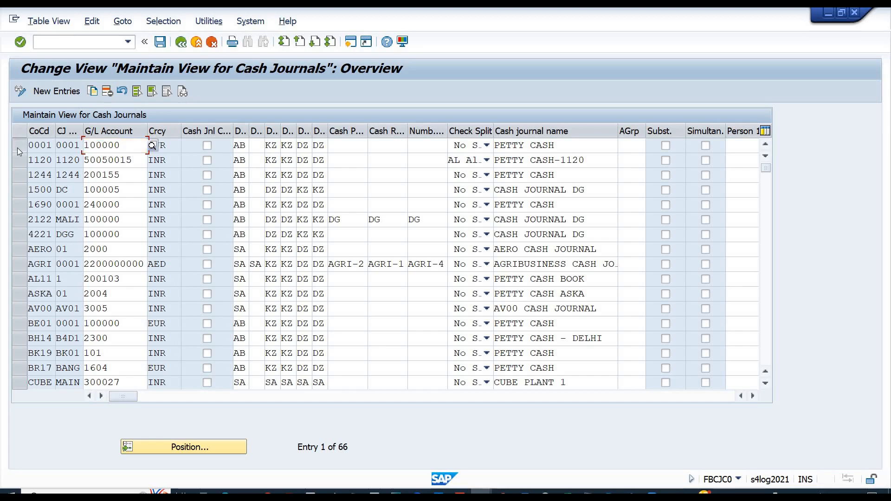
left_click(93, 91)
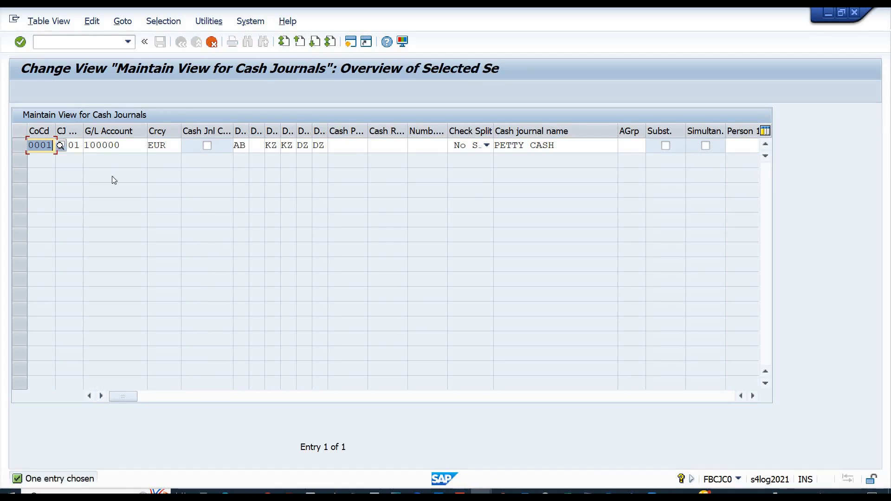
type("TTAU")
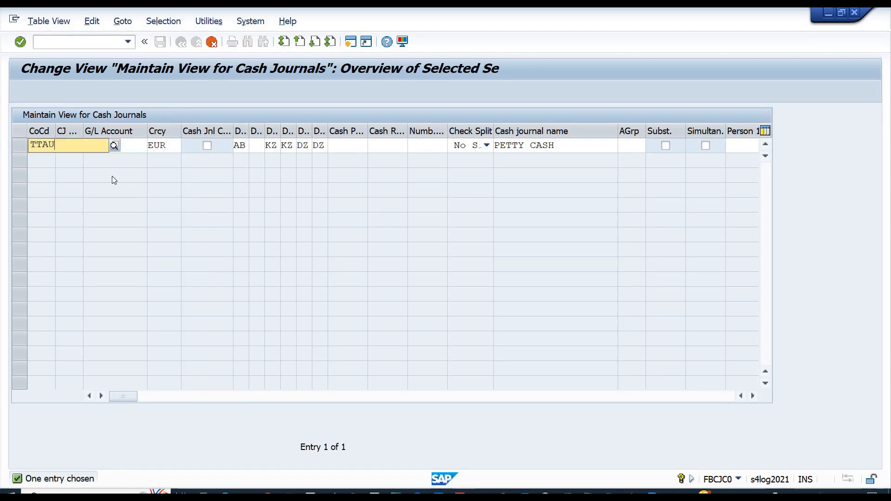
key("Tab")
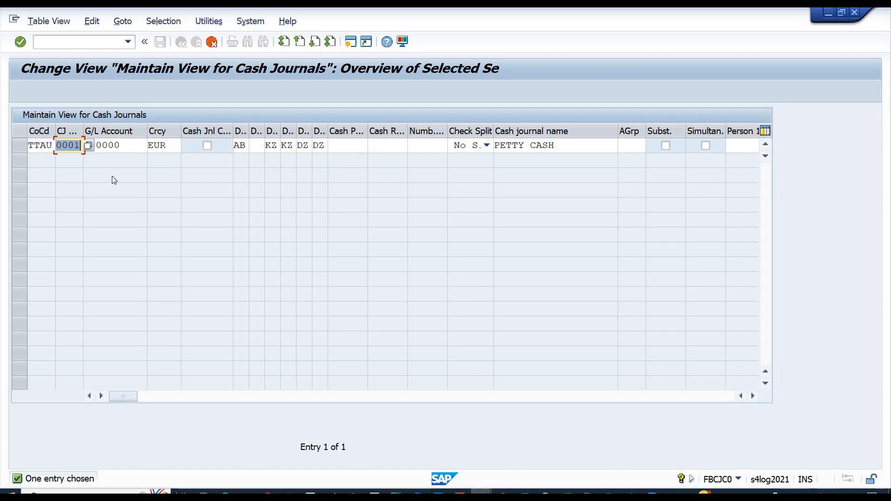
type("TTA1")
key("Return")
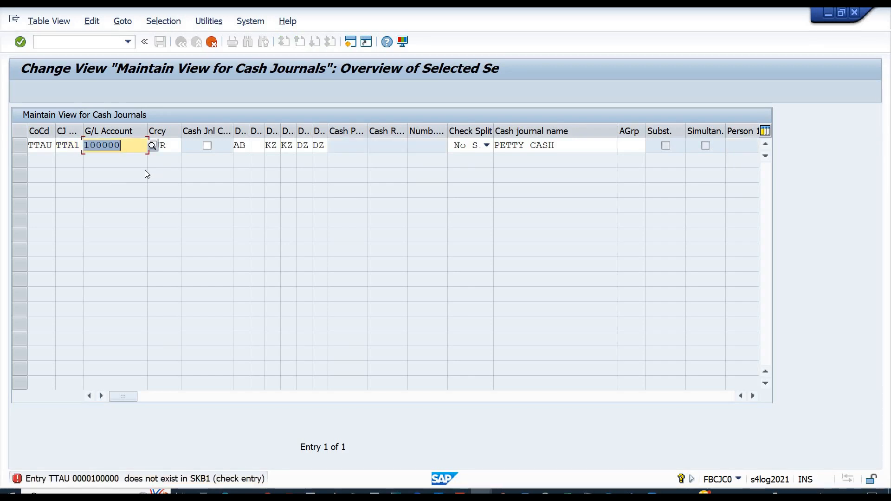
Assign G/L account A1010 (Petty Cash) and currency AUD to the copied cash journal, and accept the entry.
left_click(152, 146)
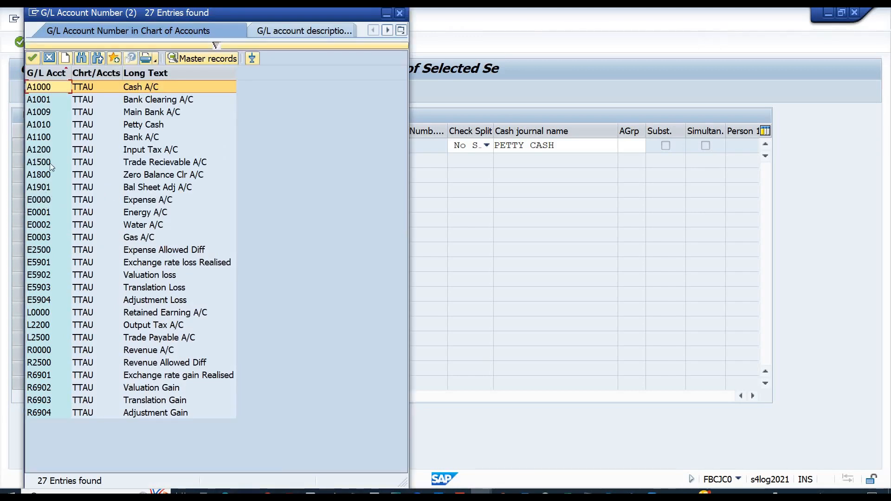
left_click(45, 125)
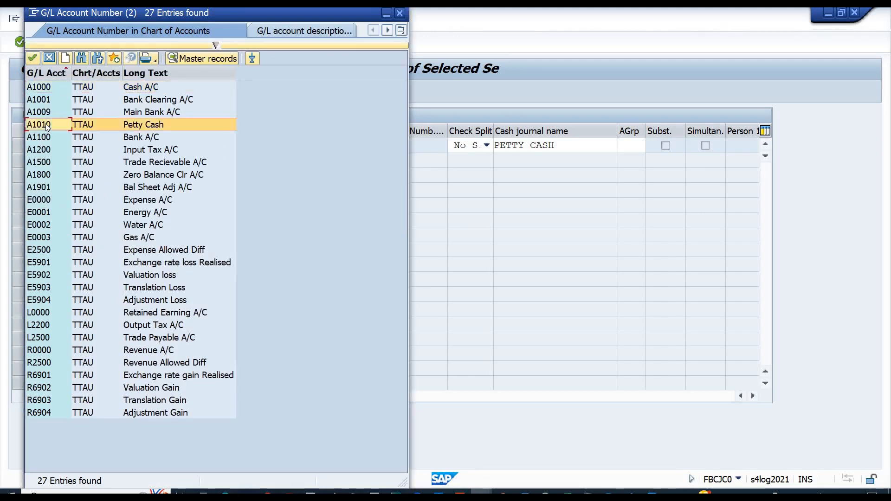
double_click(45, 125)
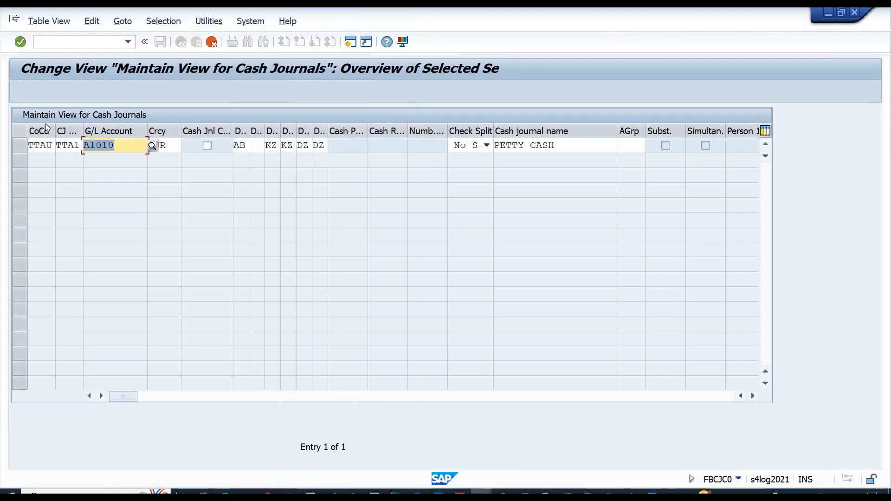
key("Tab")
type("AUD")
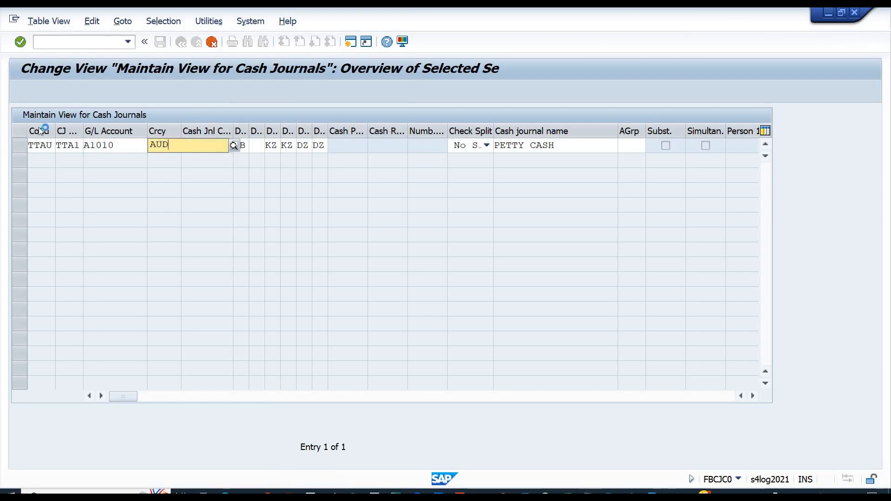
key("ctrl+s")
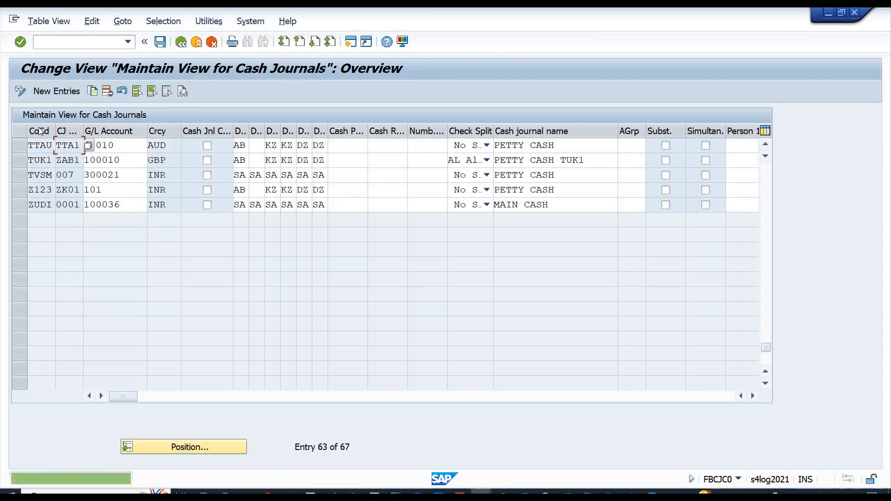
Review the TTAU entry's cash journal number, G/L account, closed indicator and document types.
left_click(20, 148)
left_click(128, 145)
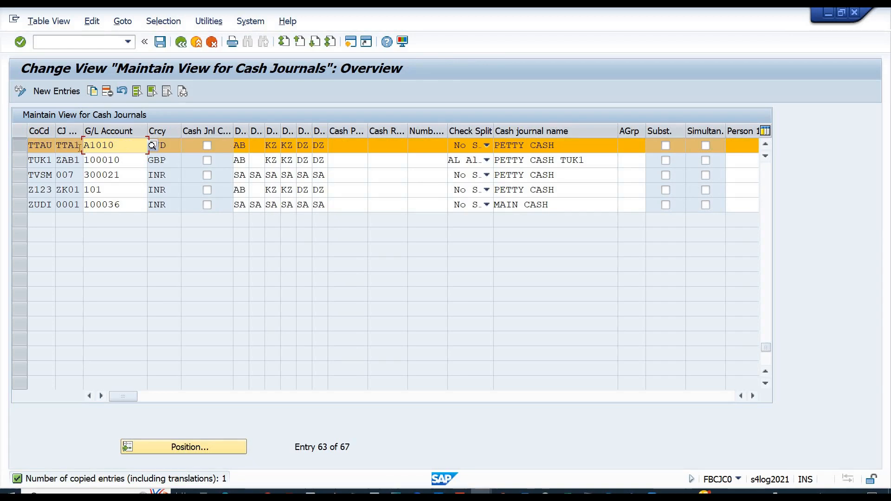
left_click_drag(58, 147, 82, 146)
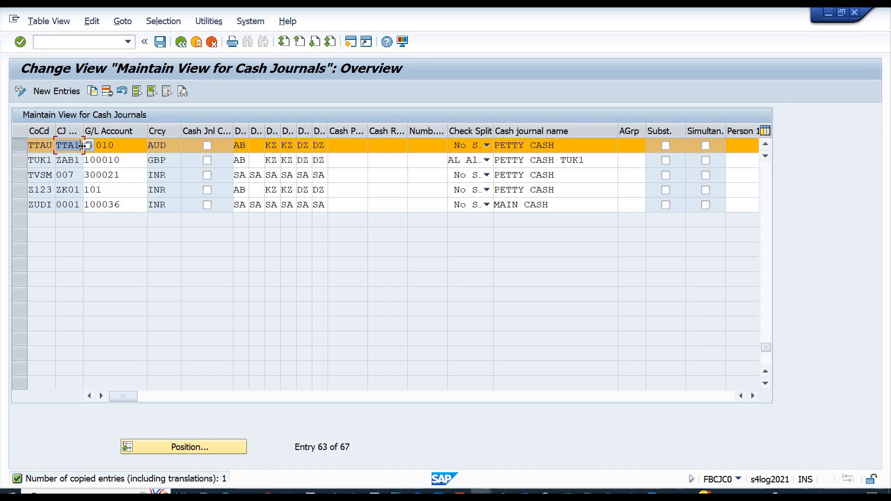
left_click(118, 145)
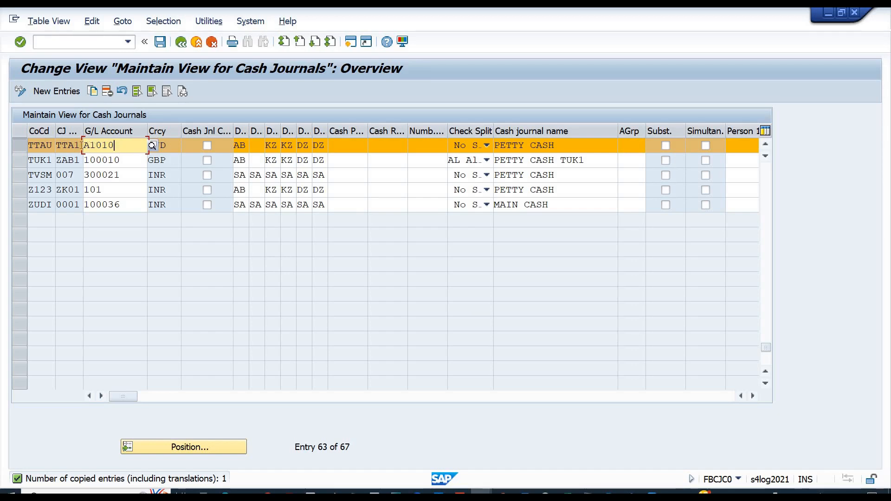
left_click_drag(117, 146, 79, 145)
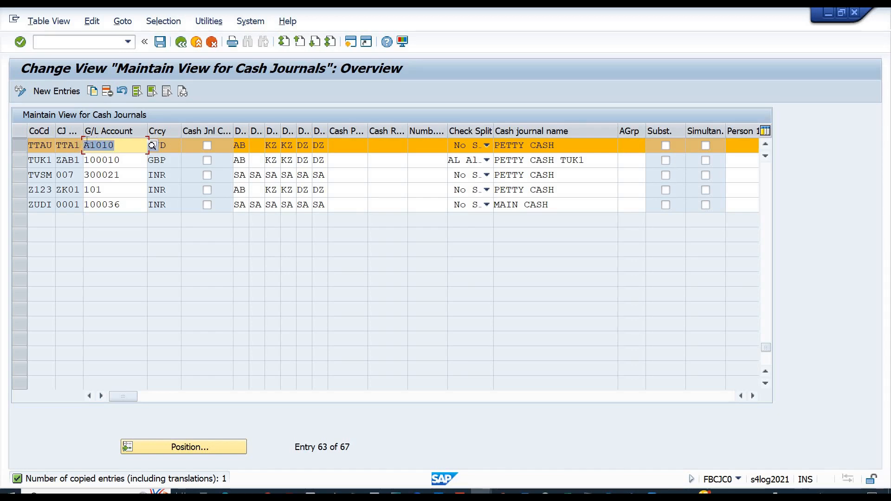
double_click(80, 145)
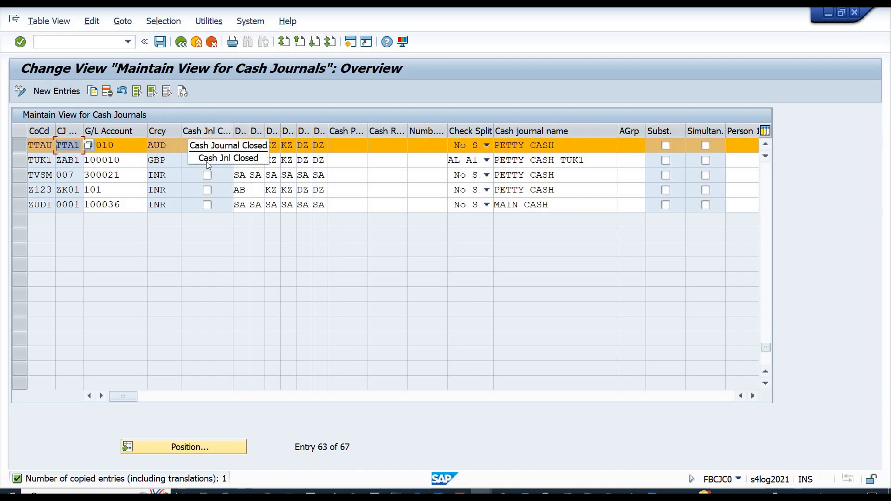
left_click(207, 146)
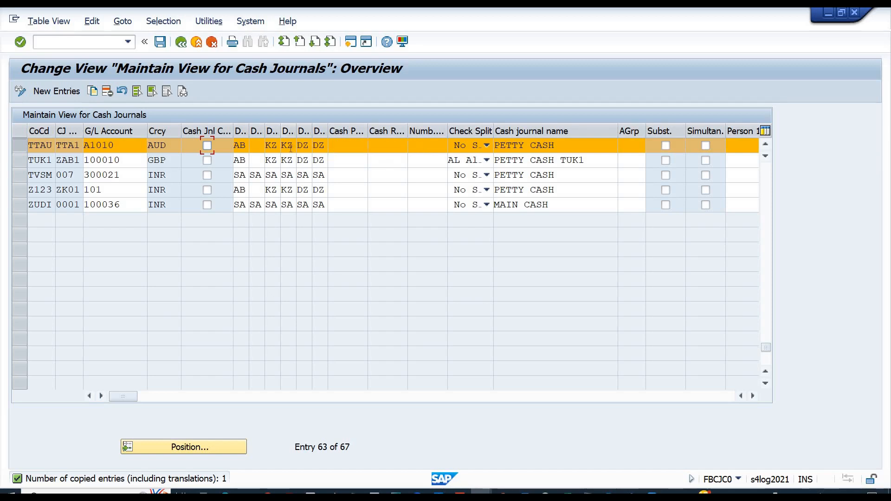
left_click(286, 146)
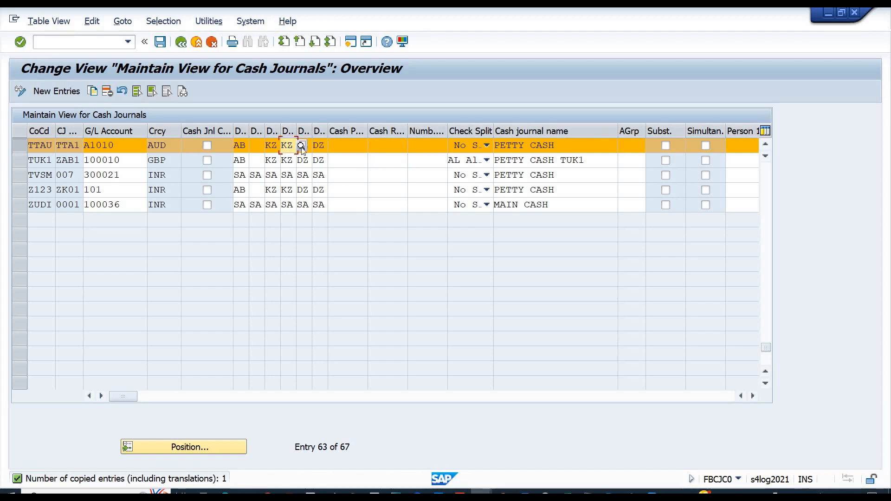
left_click(325, 146)
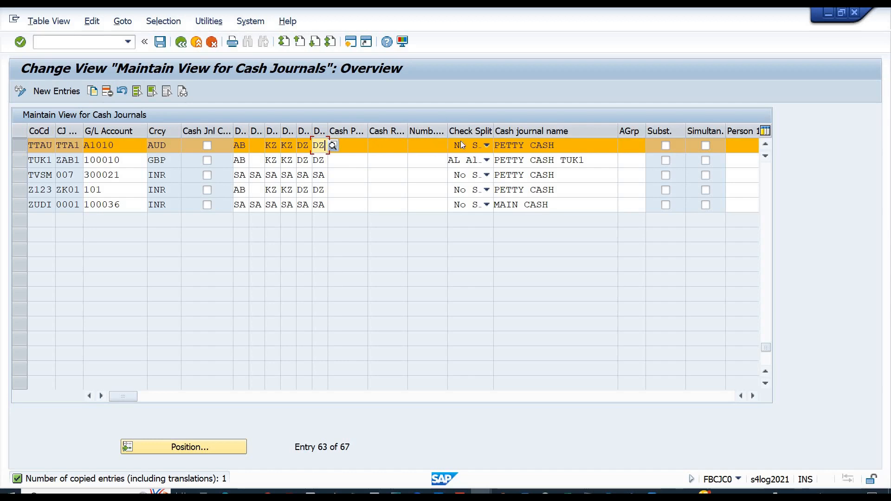
Change the TTAU cash journal name to "PETTY CASH FOR TTAU".
left_click(562, 145)
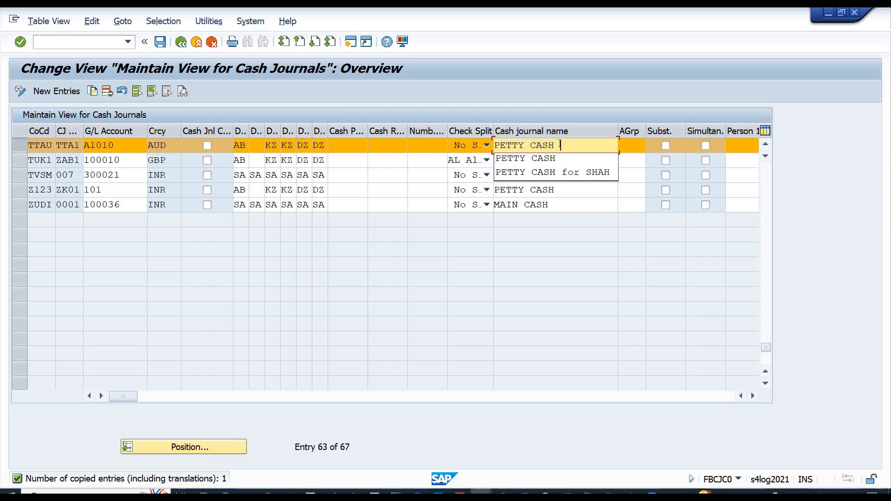
type("FOR TTAU")
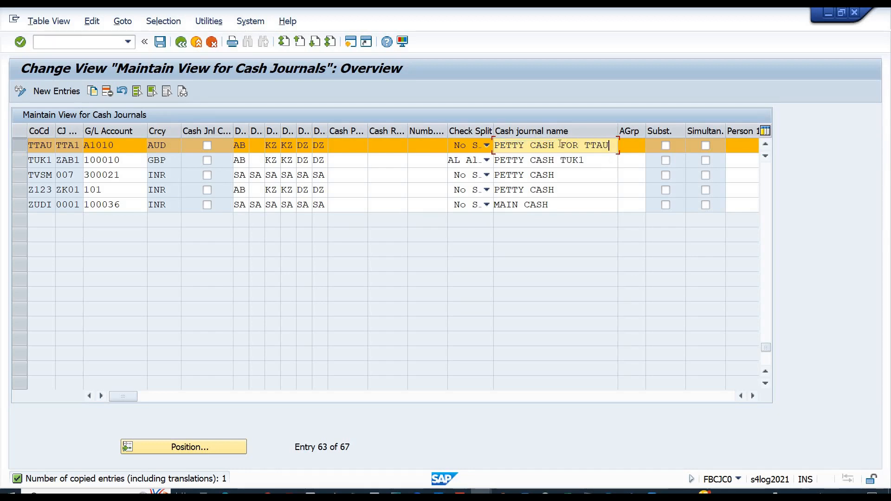
left_click(631, 147)
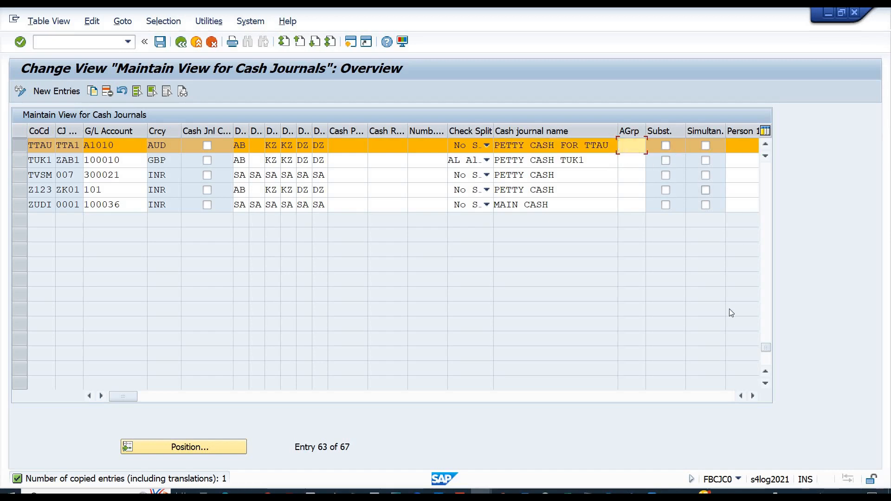
Examine the TTAU entry's remaining fields through Additional text, and recheck its G/L account.
left_click(753, 396)
left_click(753, 396)
left_click(753, 396)
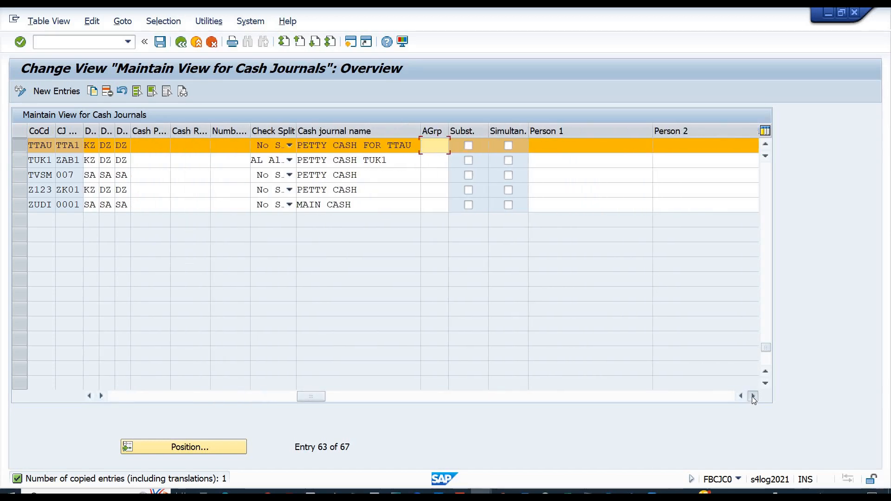
left_click(753, 396)
left_click(753, 396)
left_click(753, 396)
left_click(752, 396)
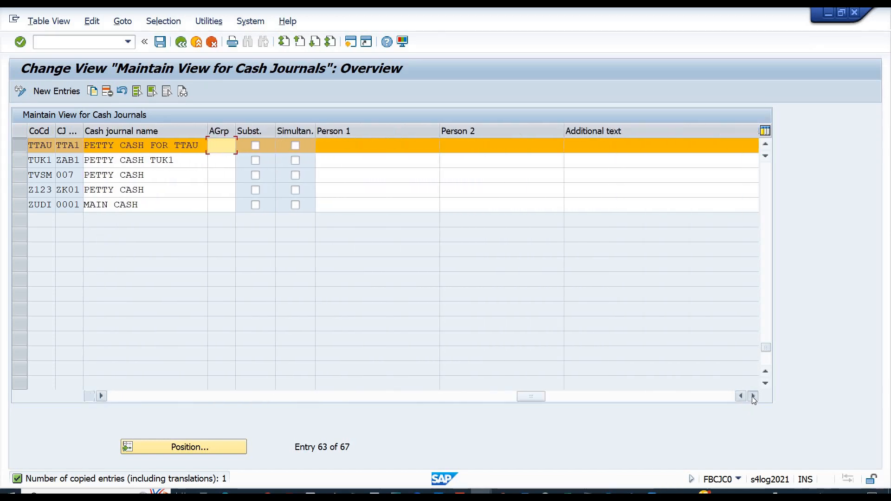
left_click(595, 143)
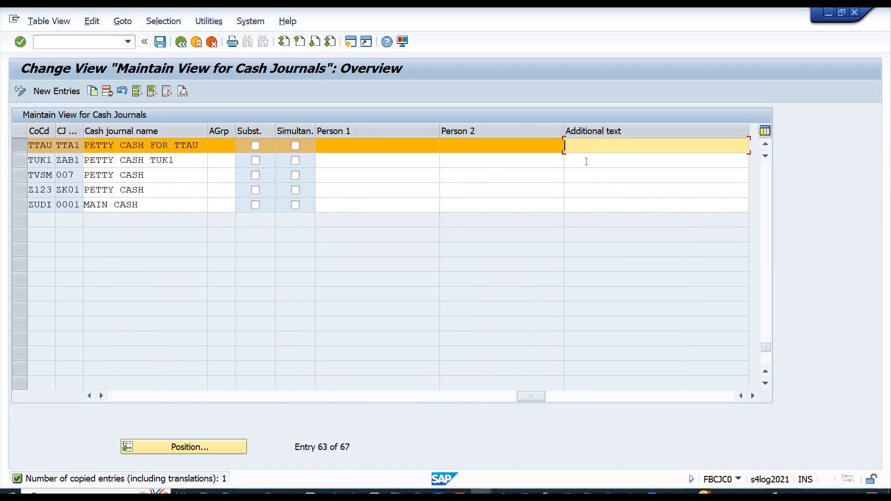
left_click(115, 397)
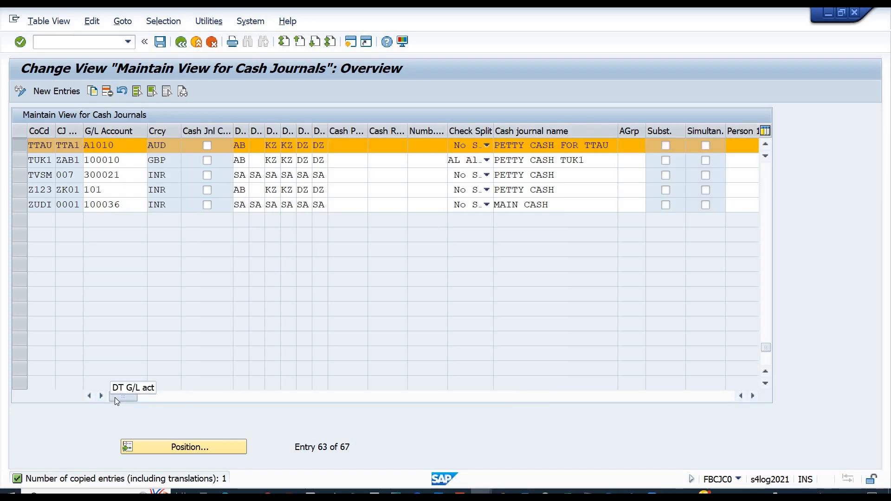
double_click(115, 145)
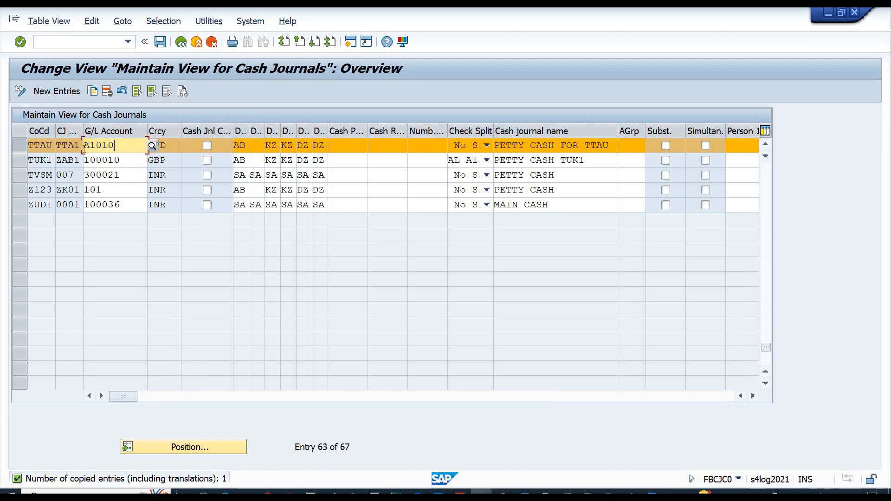
Save the TTAU cash journal and return to the implementation guide.
left_click(159, 42)
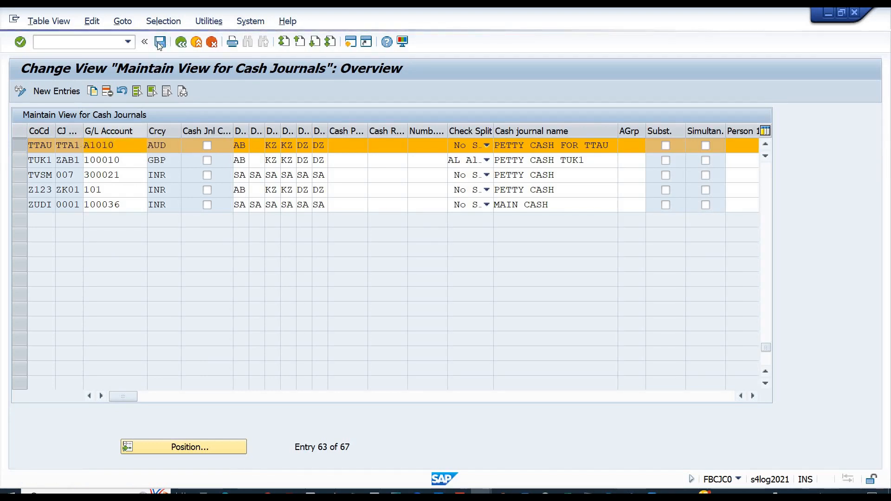
key("Return")
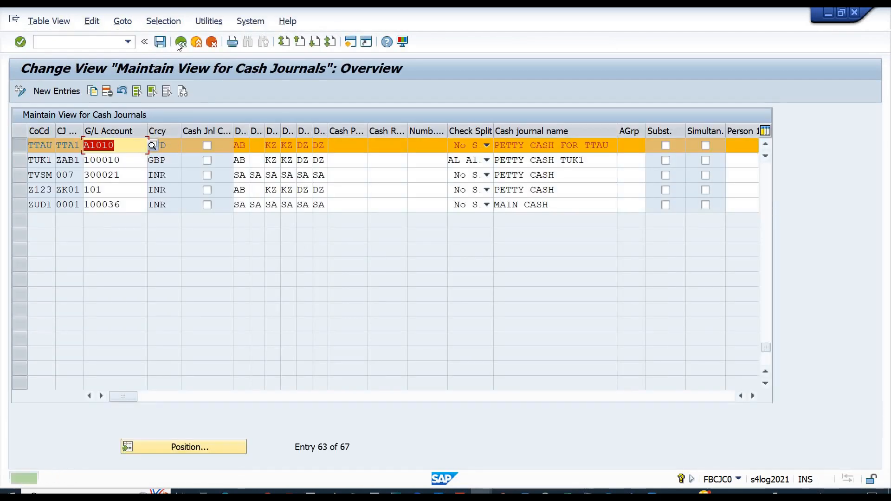
left_click(181, 42)
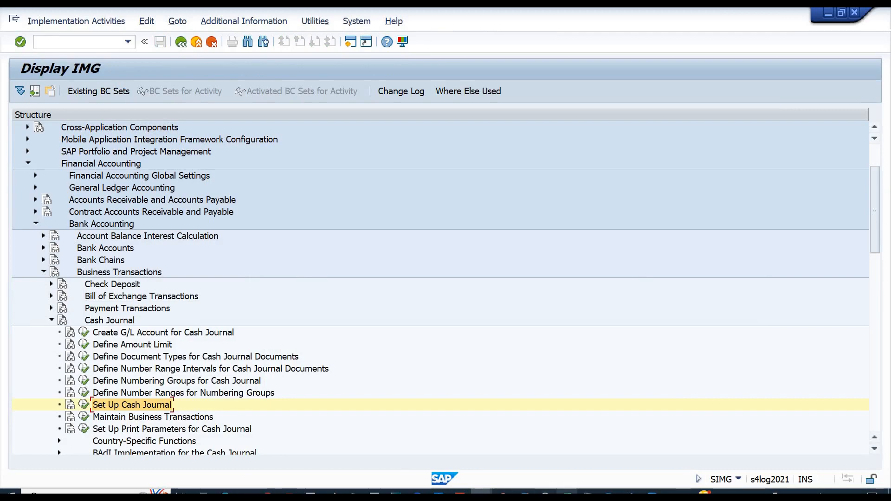
Switch to the Petty cash workbook in Excel and review the miscellaneous expense, miscellaneous receipt and bank account lines.
left_click(568, 493)
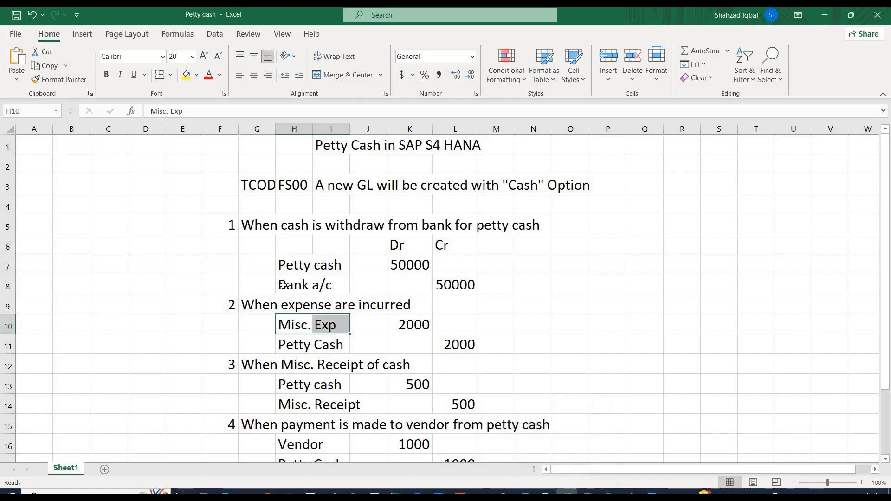
left_click_drag(286, 327, 371, 325)
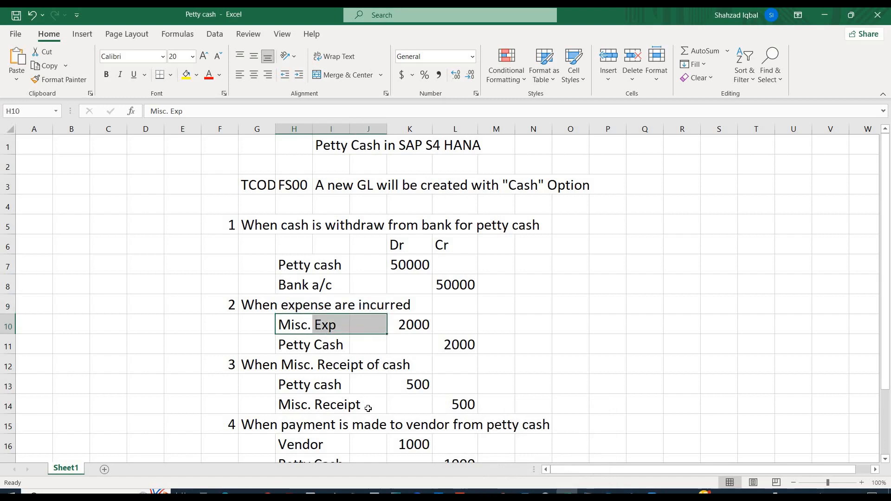
left_click_drag(368, 409, 296, 343)
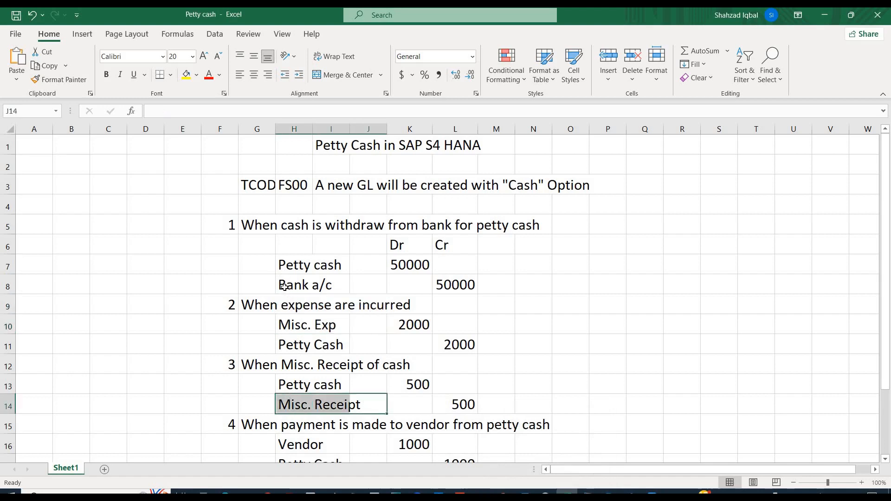
left_click_drag(287, 288, 395, 284)
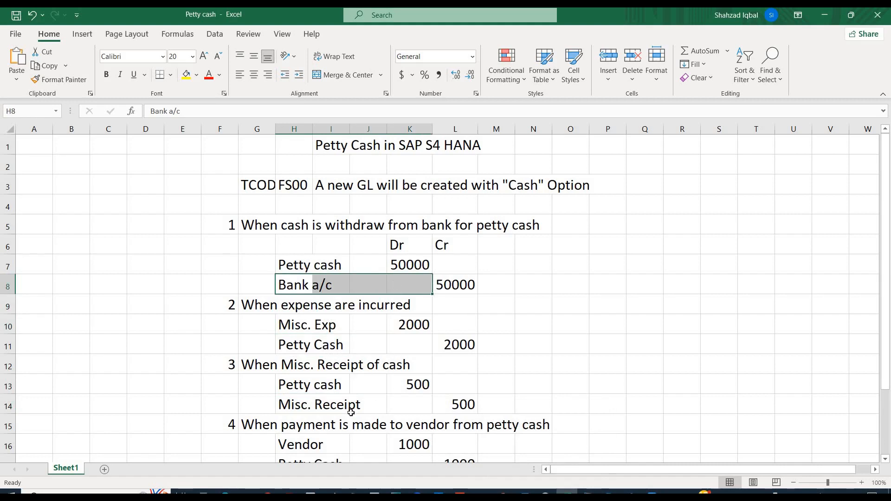
Switch back to SAP, open Maintain Business Transactions for the cash journal, and start a new entry for company code TTAU.
left_click(822, 18)
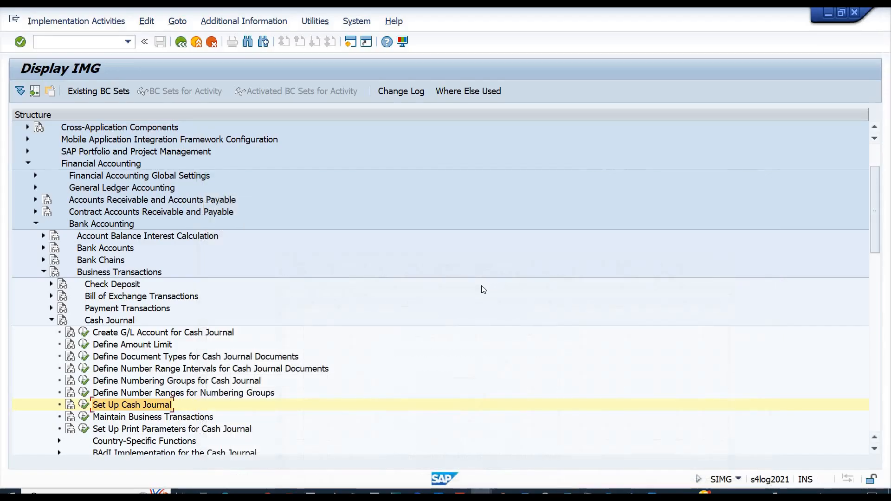
left_click(105, 421)
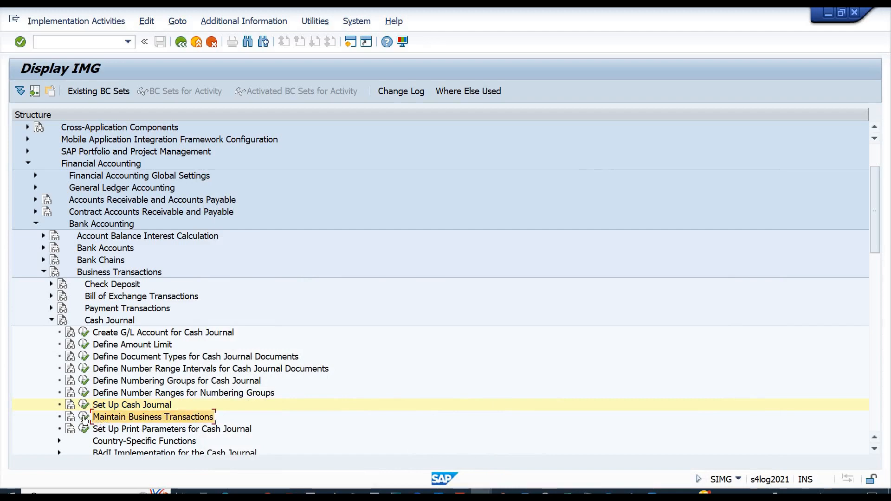
left_click(83, 417)
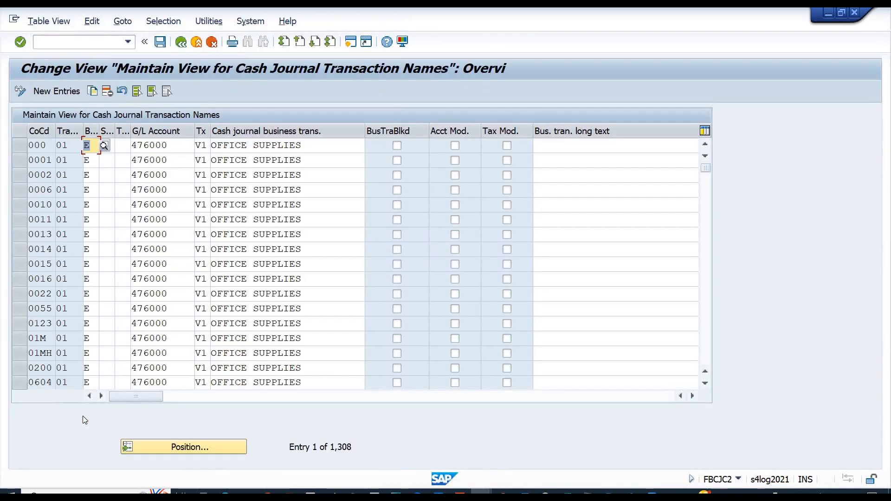
left_click(54, 91)
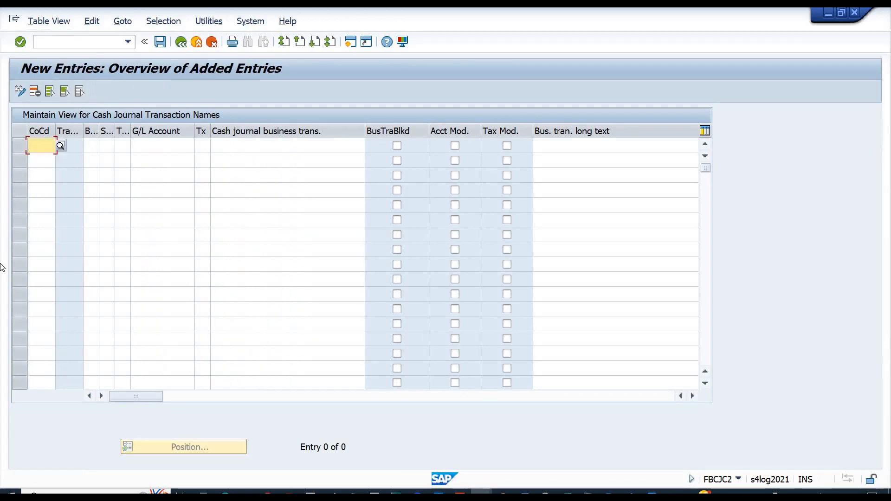
type("TTAU")
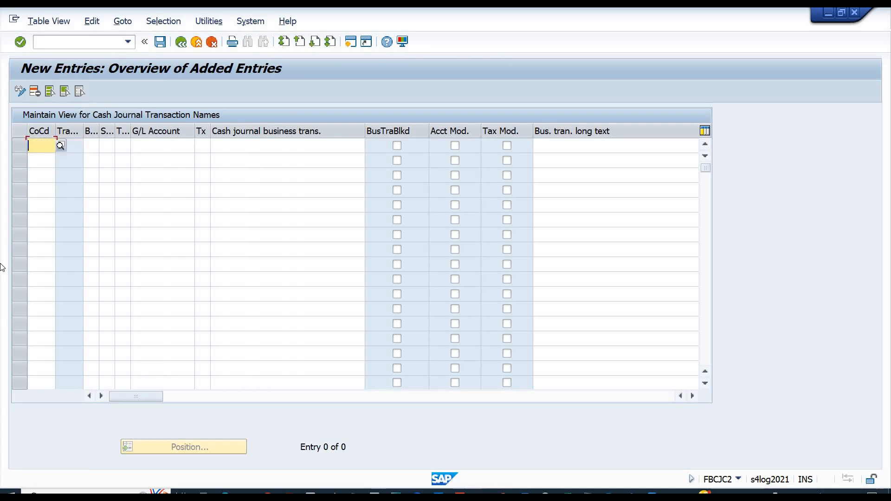
key("Tab")
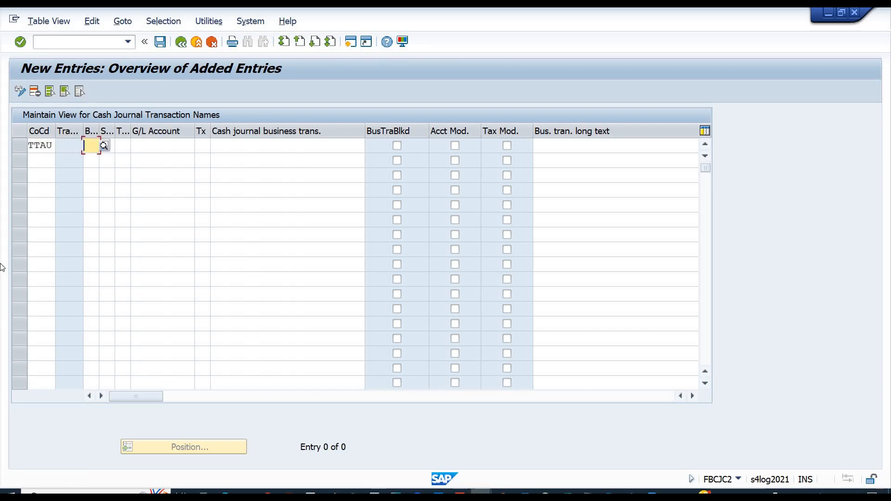
Review the available business transaction types and choose C, Receipt from bank account, for the TTAU entry.
left_click(104, 147)
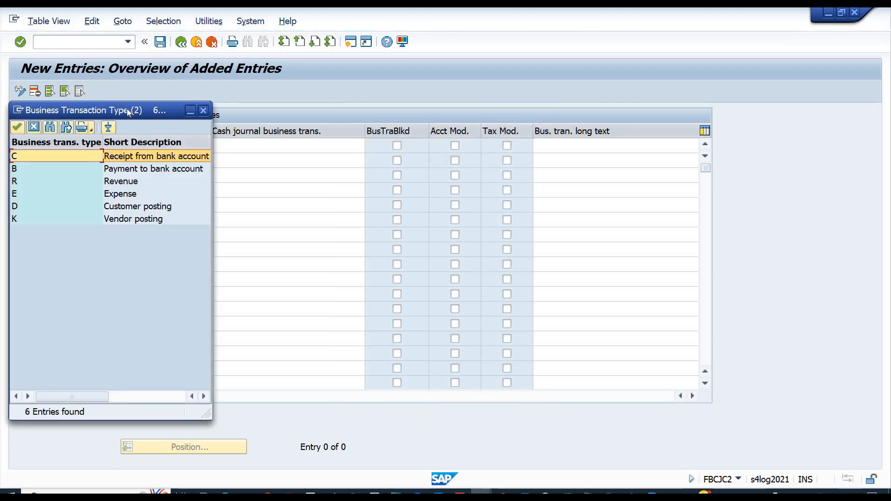
left_click_drag(129, 112, 559, 128)
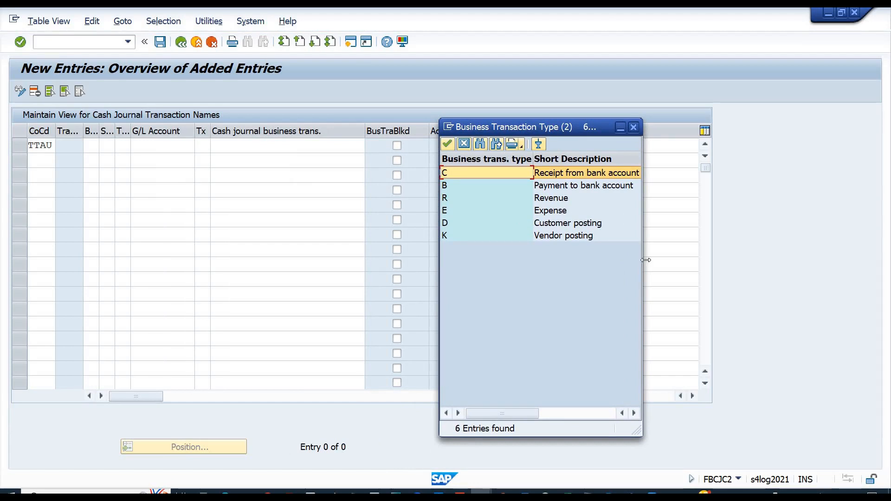
left_click_drag(645, 259, 762, 255)
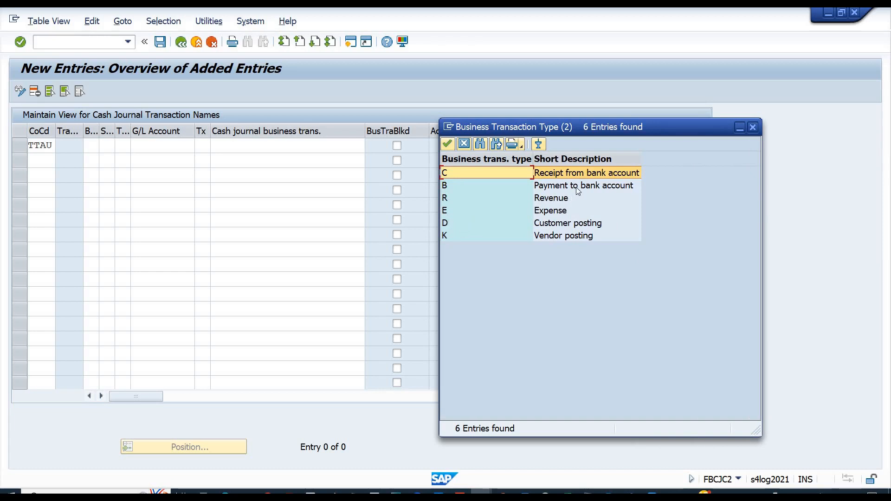
left_click(549, 186)
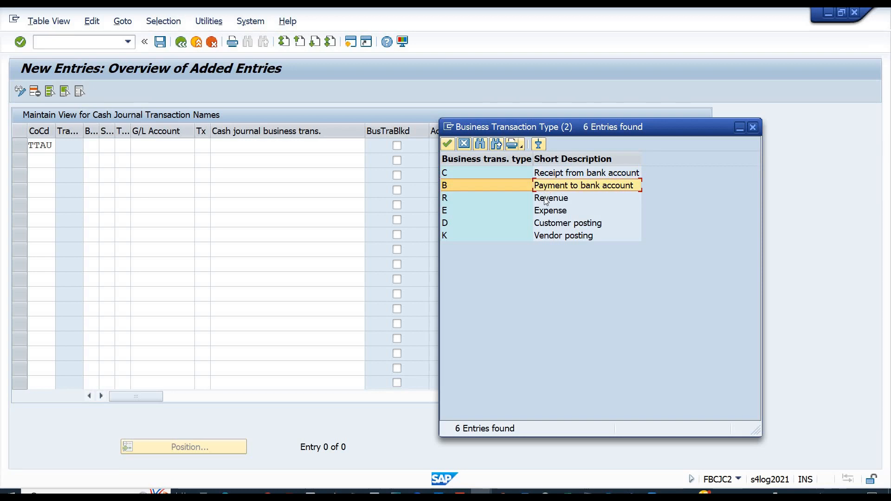
left_click(546, 202)
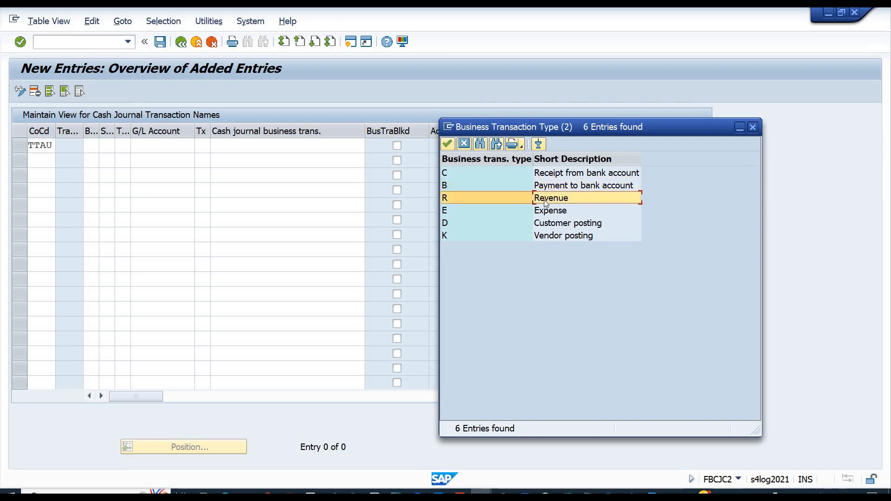
left_click(547, 211)
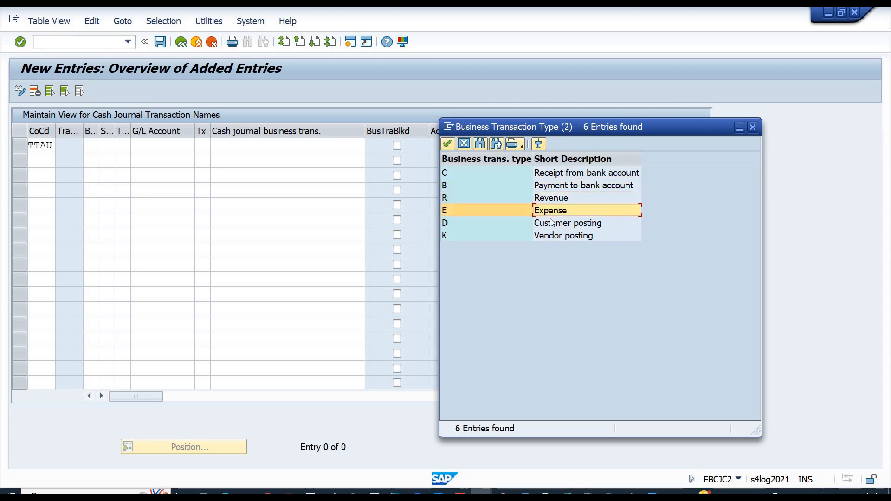
left_click(555, 226)
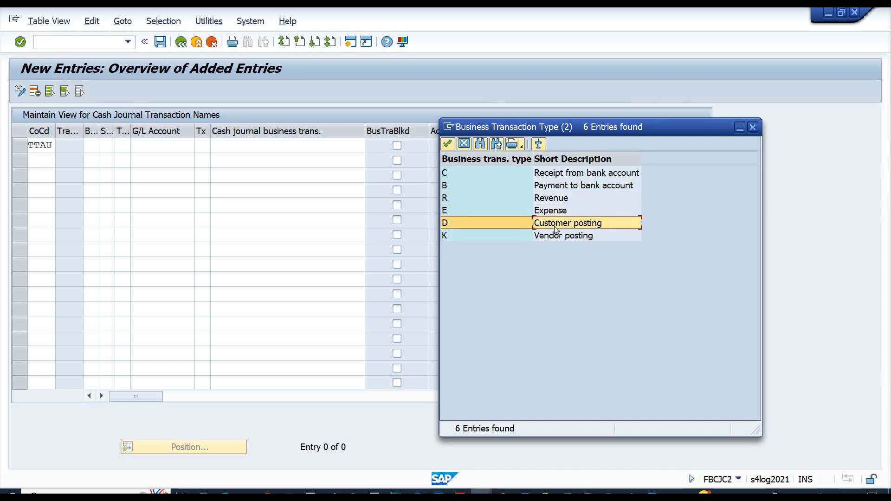
left_click(556, 236)
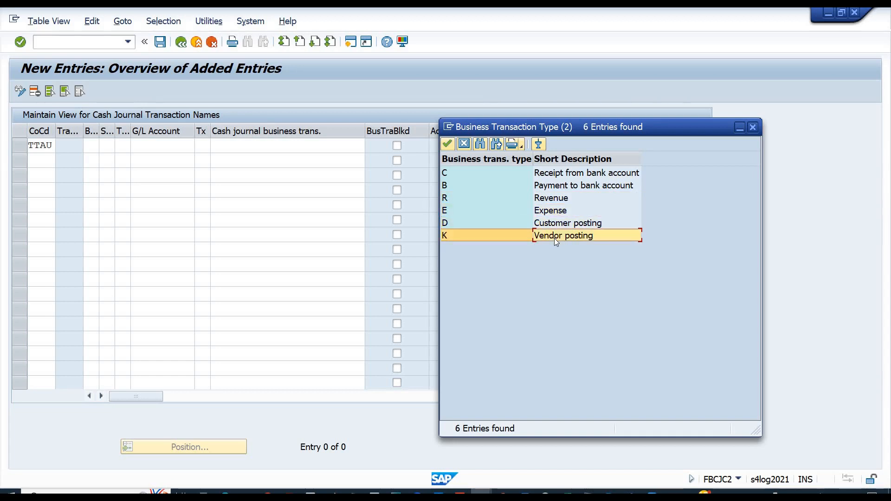
double_click(445, 172)
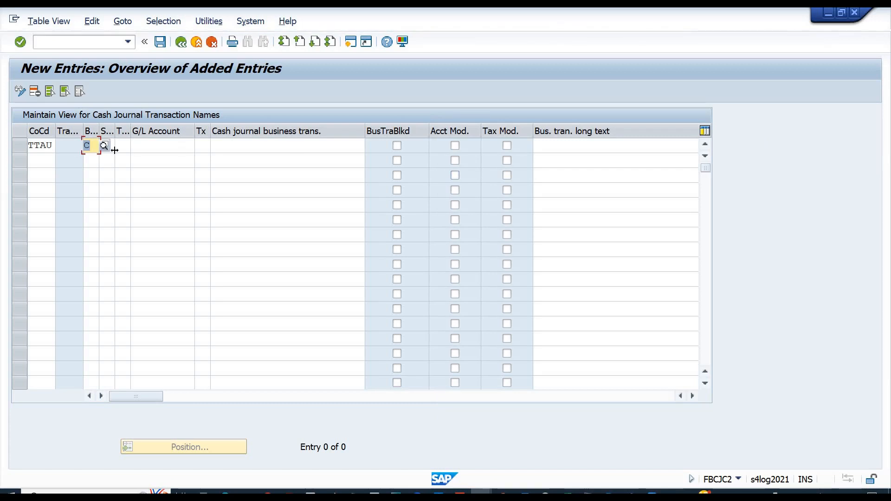
Assign G/L account A1009, Main Bank A/C, from the TTAU chart of accounts to the bank receipt entry.
left_click(149, 148)
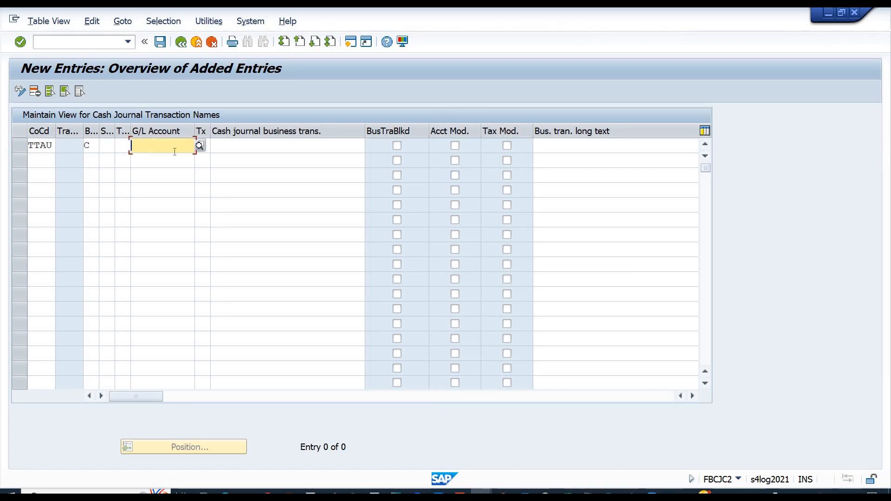
left_click(199, 147)
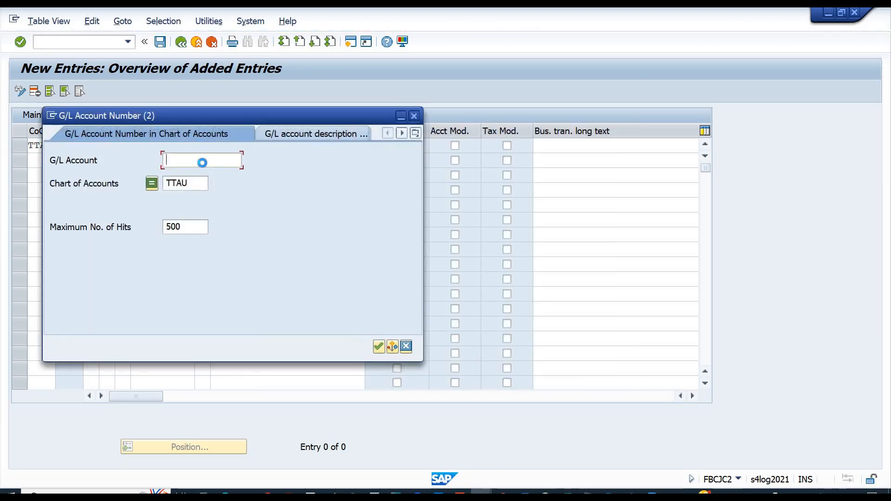
key("Return")
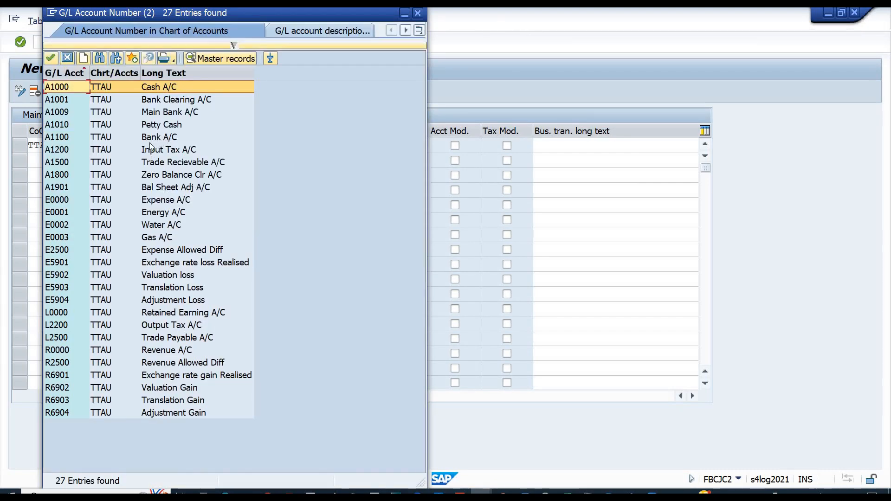
left_click(156, 112)
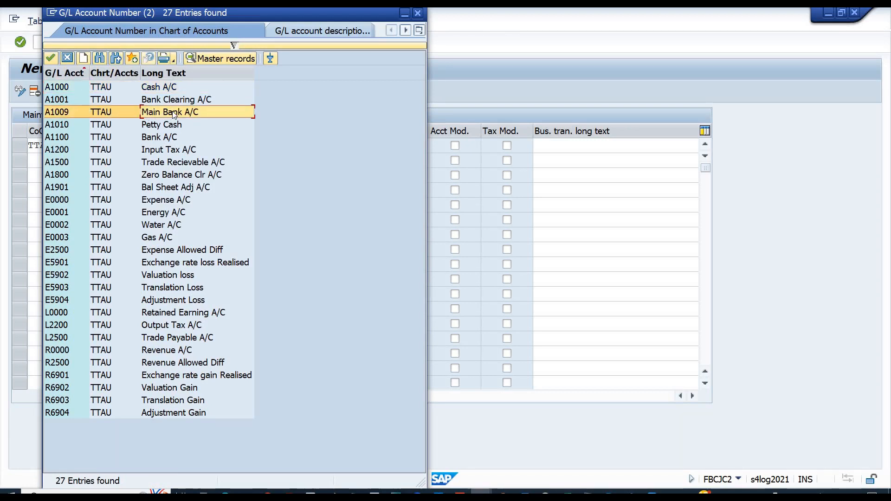
double_click(173, 113)
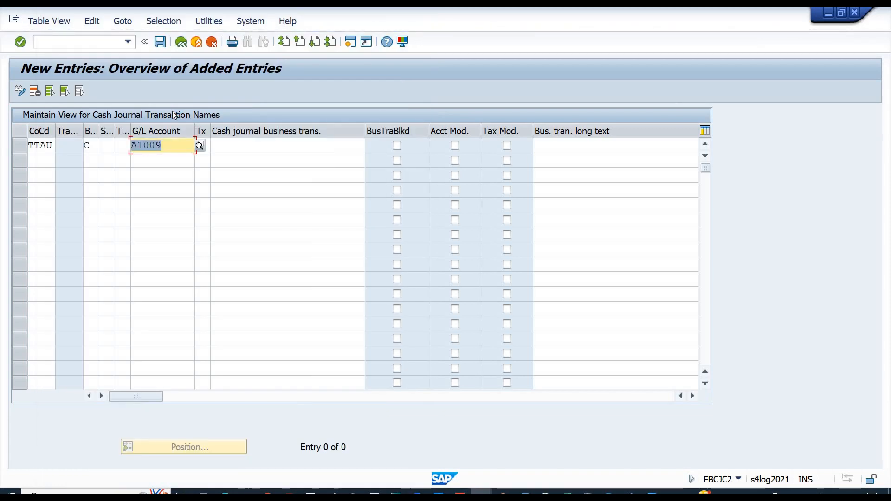
Name the bank receipt business transaction "Cash from Bank" and confirm the entry.
left_click(267, 145)
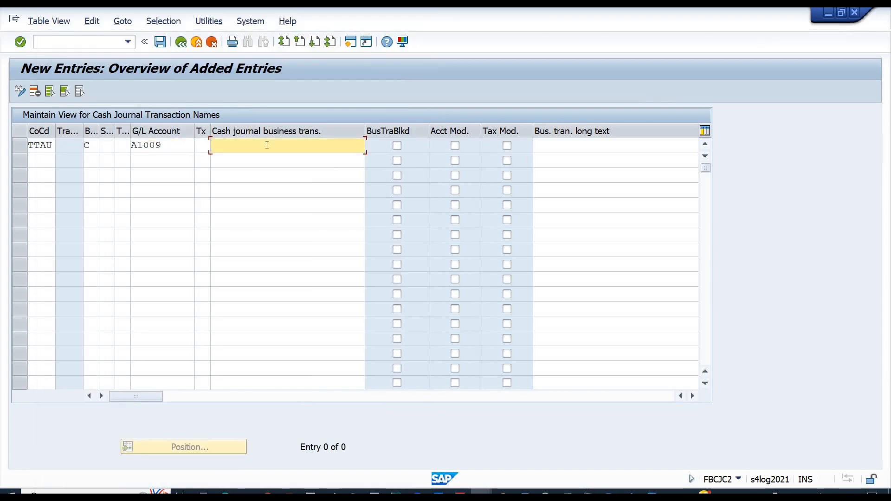
key("Return")
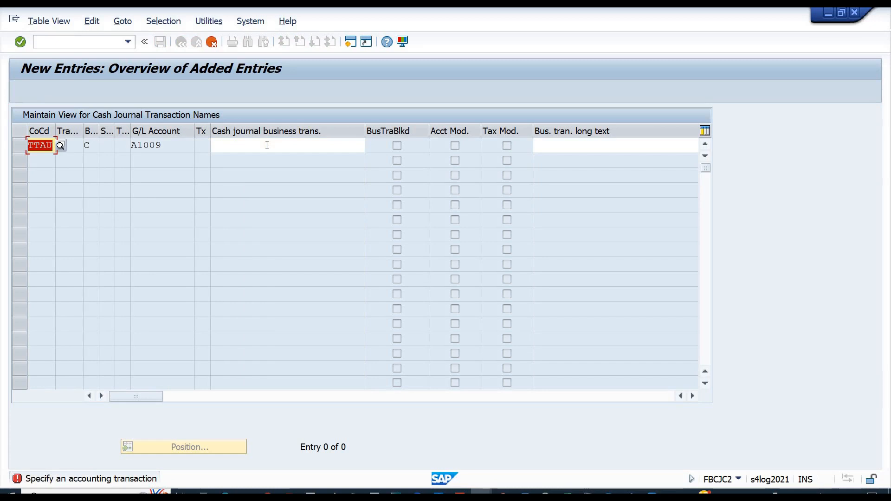
left_click(267, 145)
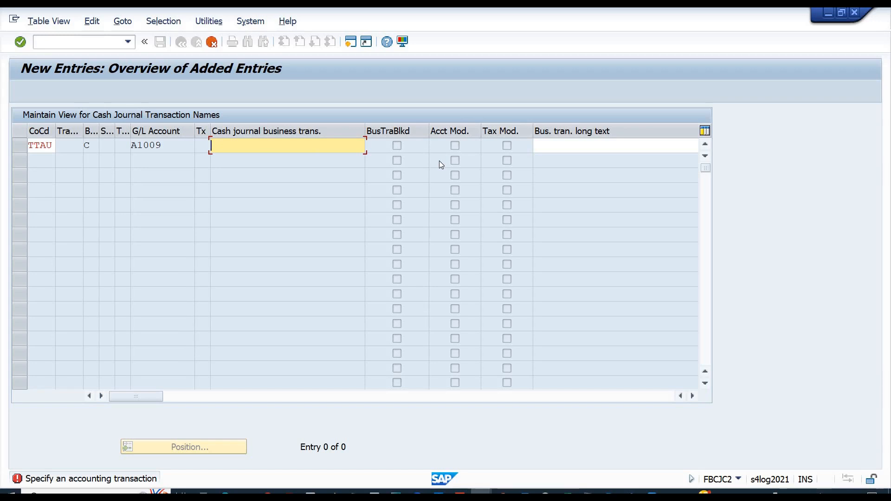
type("cAS")
key("BackSpace")
key("BackSpace")
key("BackSpace")
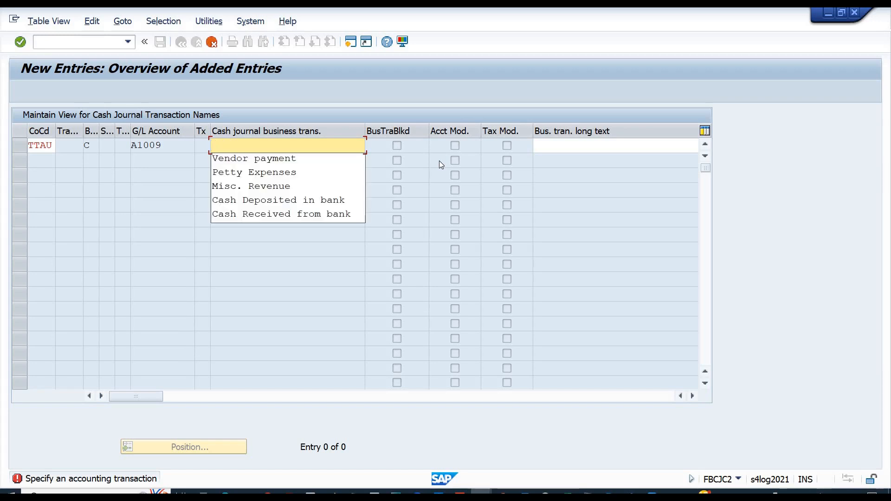
type("Cash ")
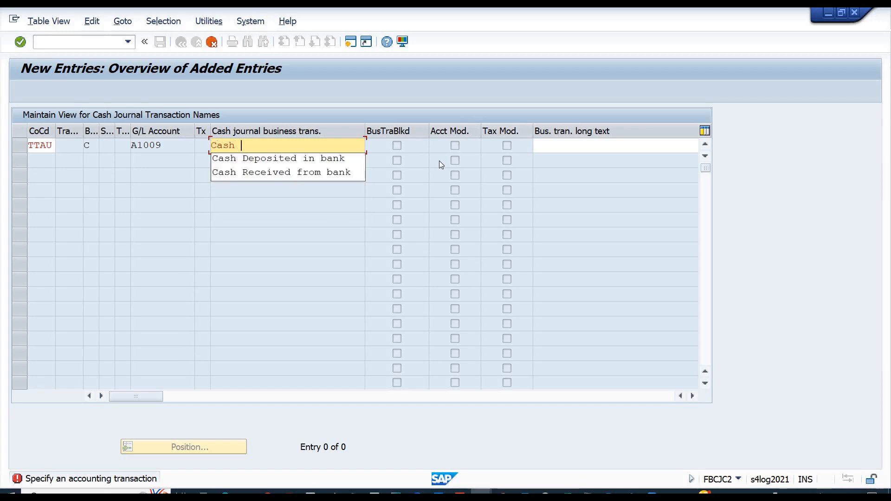
type("from BAn")
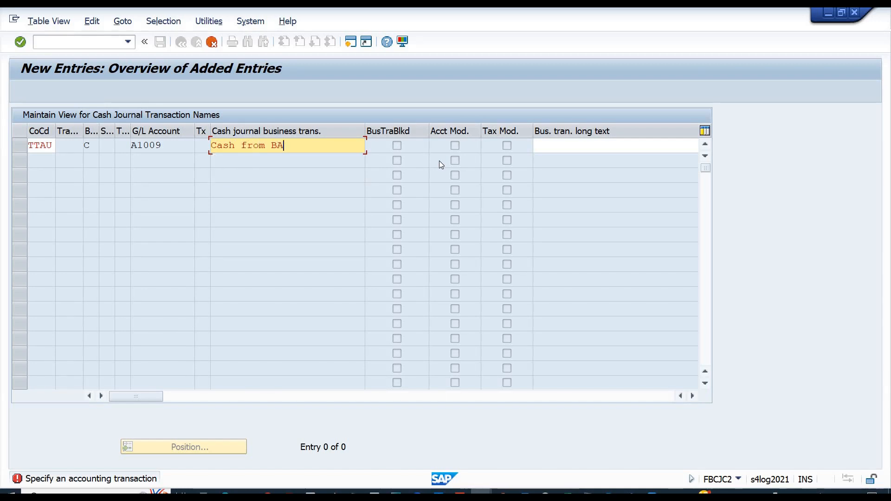
key("BackSpace")
key("BackSpace")
type("ank")
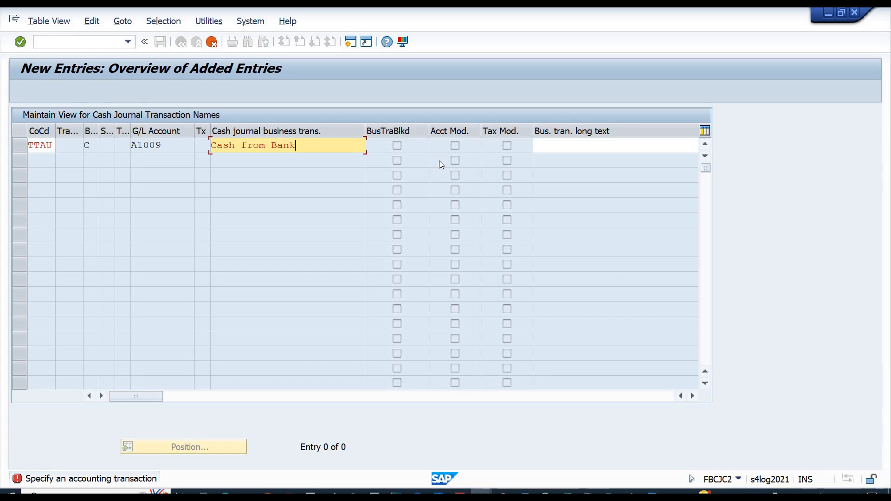
key("Return")
key("Return")
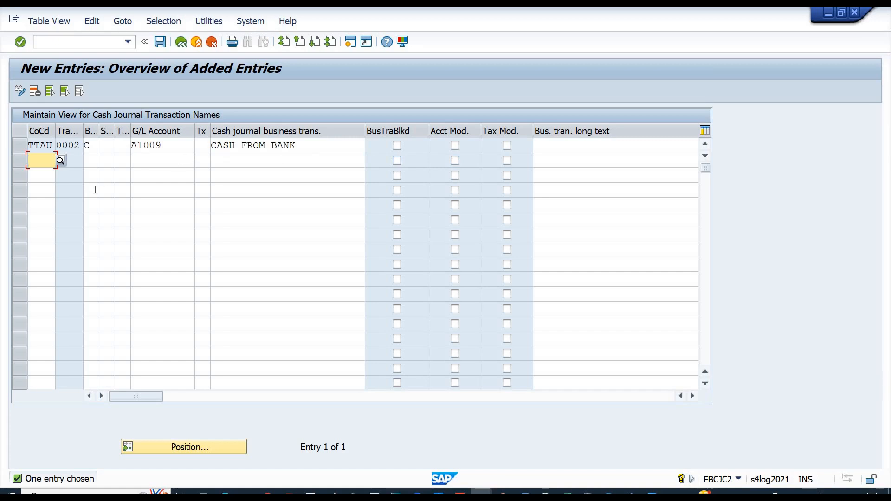
Add a second entry for company code TTAU with business transaction type B, Payment to bank account.
left_click(204, 160)
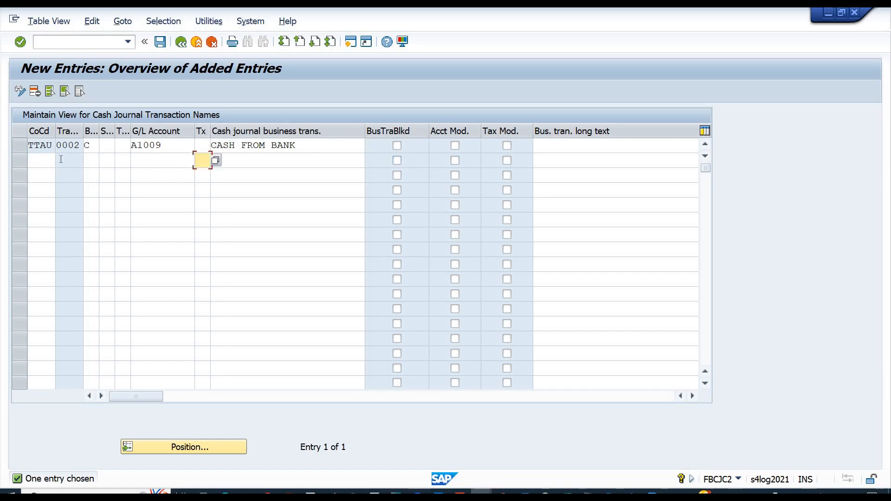
left_click(45, 162)
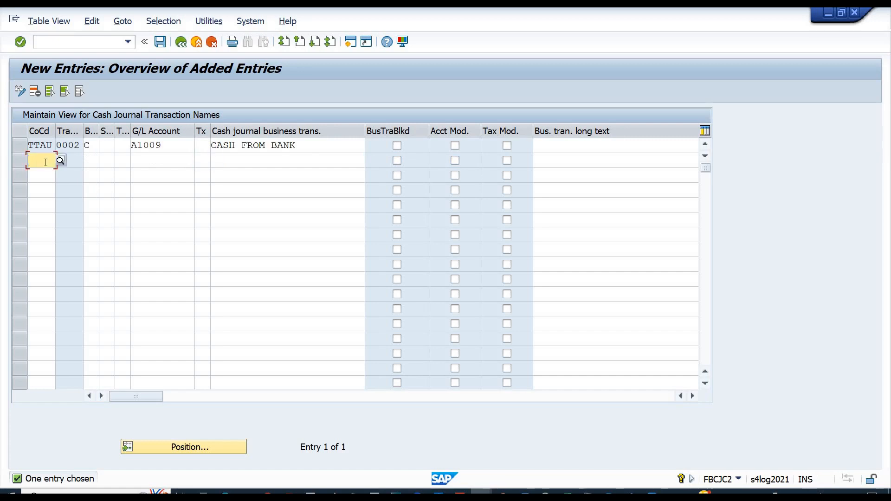
type("TTAU")
key("Tab")
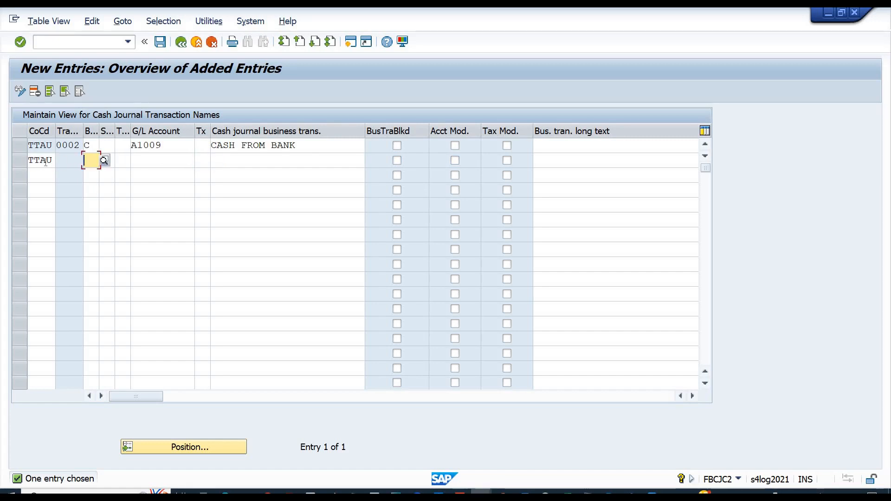
left_click(104, 160)
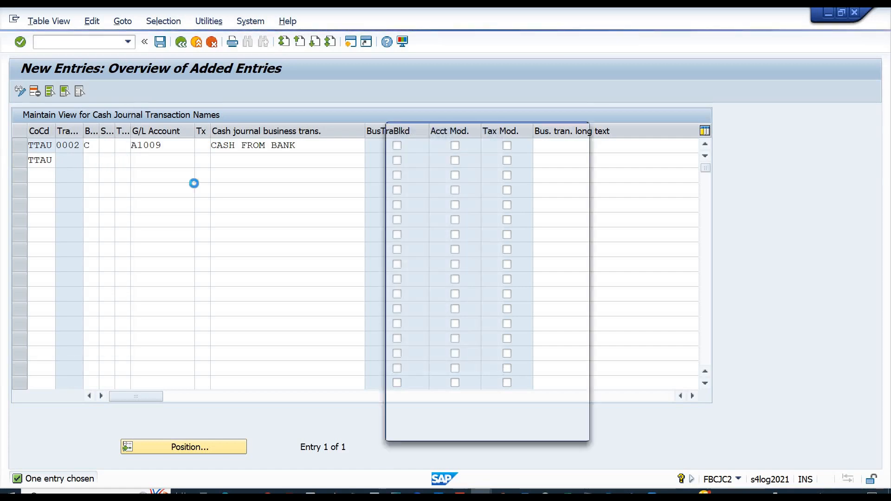
double_click(112, 170)
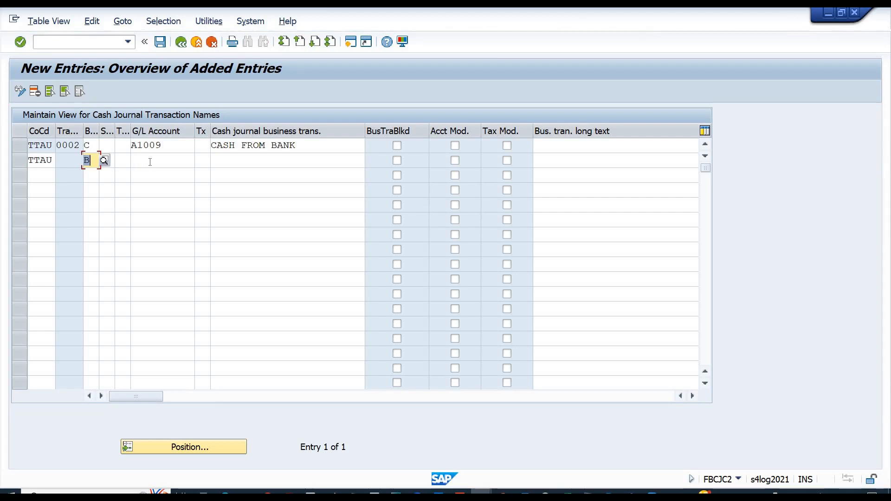
Assign G/L account A1009 to the payment to bank entry by copying it from the bank receipt entry.
left_click(150, 162)
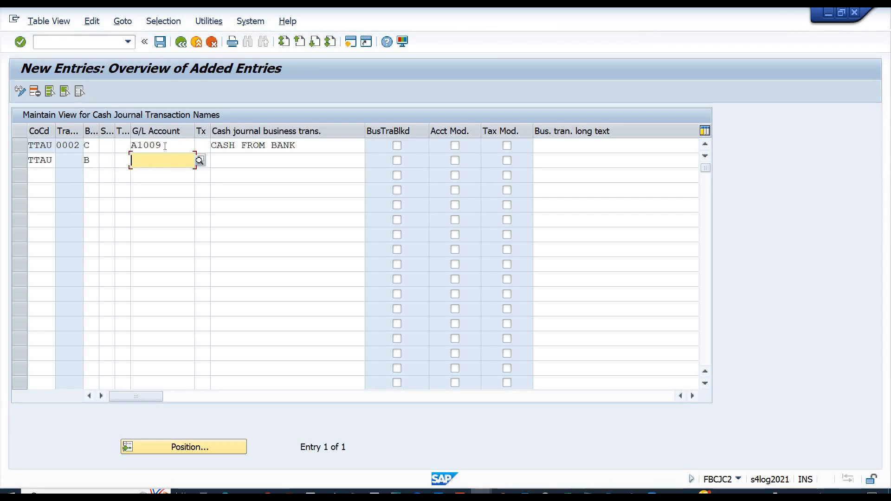
left_click_drag(165, 146, 124, 145)
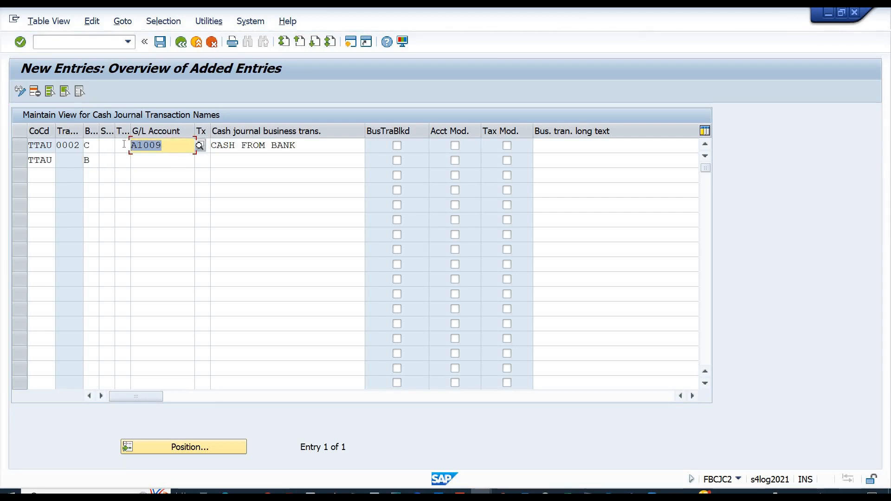
key("ctrl+c")
key("Down")
key("ctrl+v")
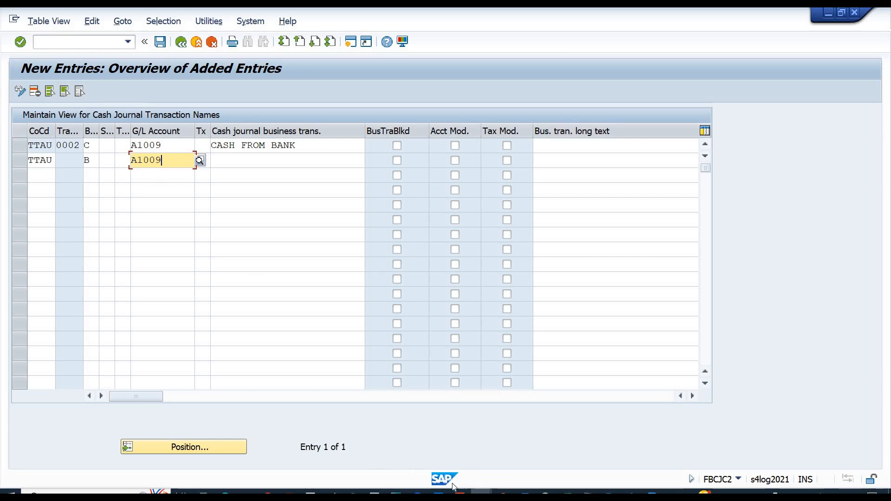
Check the account type and subtype of G/L account A1009, Main Bank A/C, in the G/L account master, and return to the new entries.
mouse_move(481, 495)
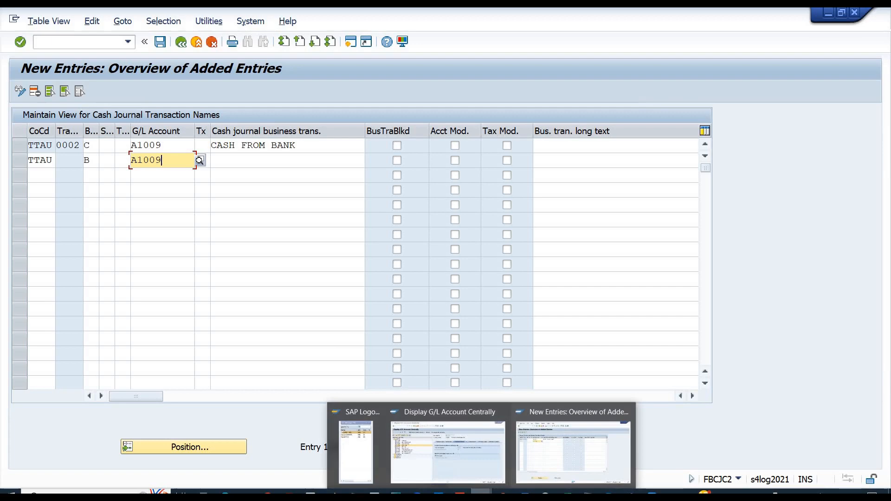
right_click(456, 451)
left_click(456, 451)
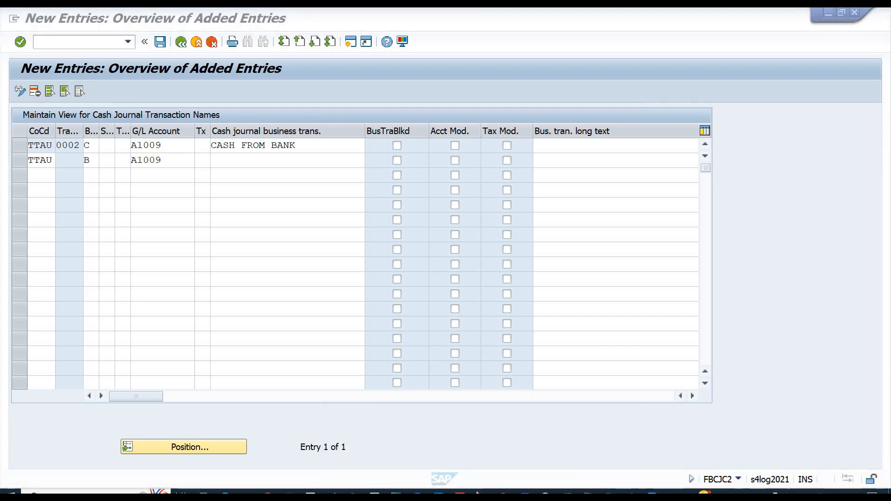
mouse_move(481, 494)
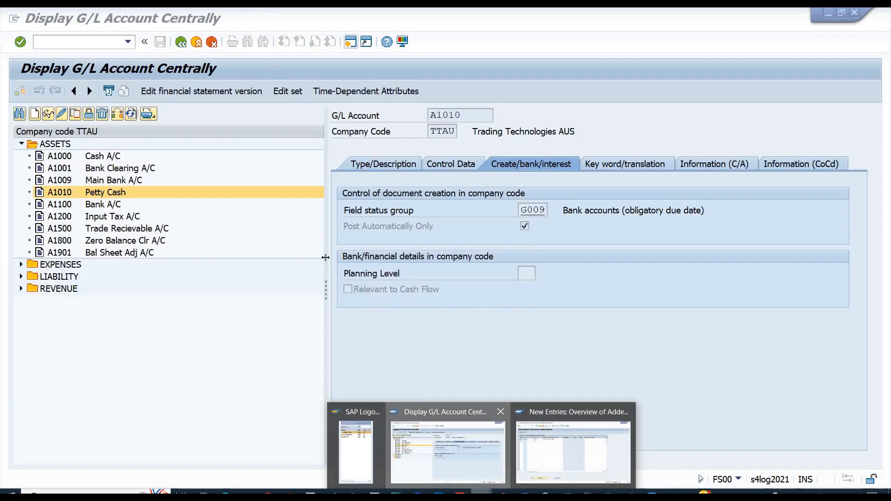
left_click(456, 467)
double_click(97, 182)
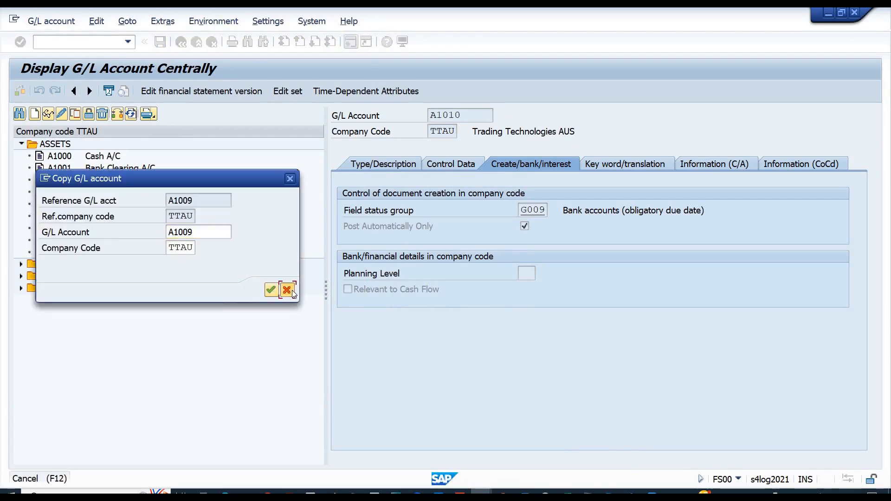
left_click(287, 290)
left_click(48, 112)
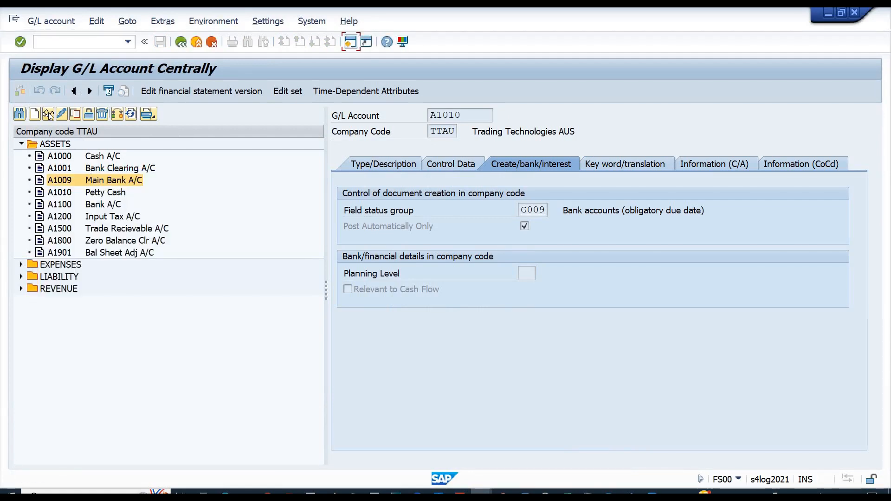
left_click(364, 165)
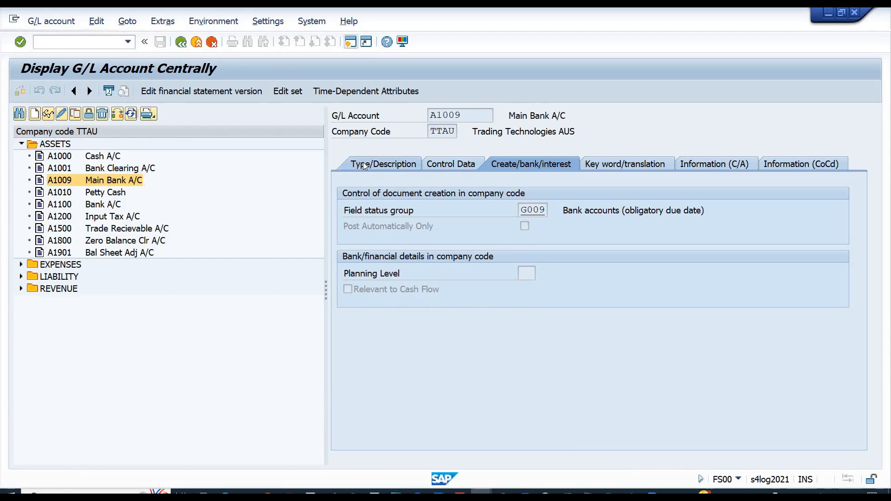
left_click(594, 210)
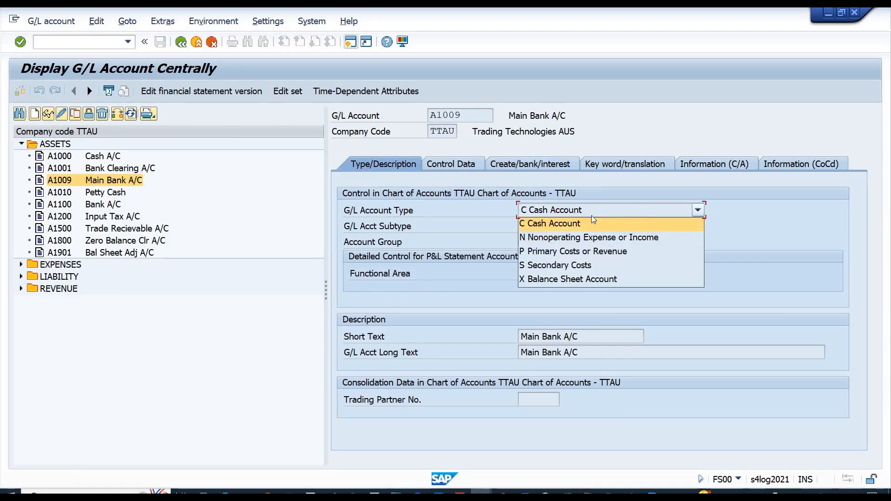
left_click(547, 224)
left_click_drag(546, 226, 664, 221)
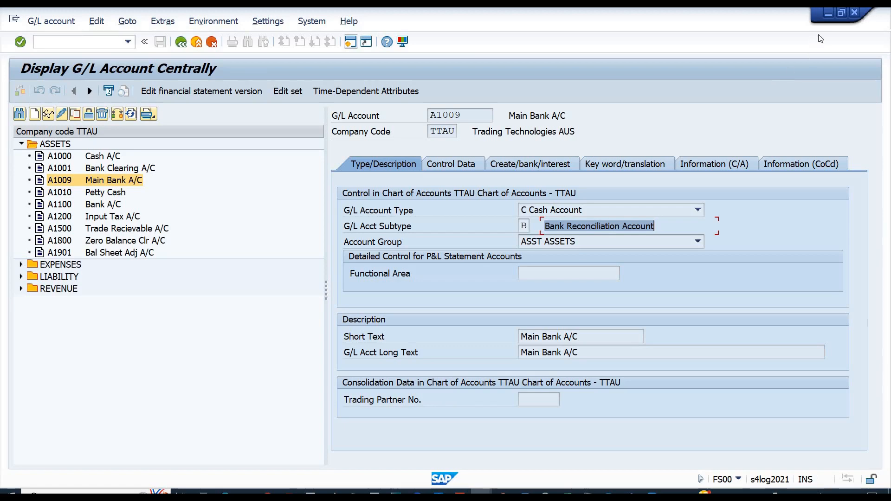
left_click(829, 12)
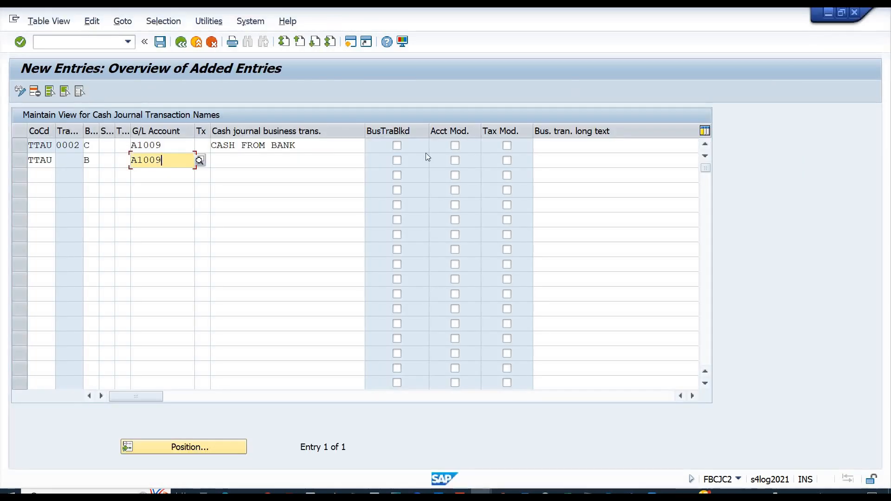
Name the payment to bank business transaction "Cash Deposited in bank" and confirm the entry.
left_click(251, 163)
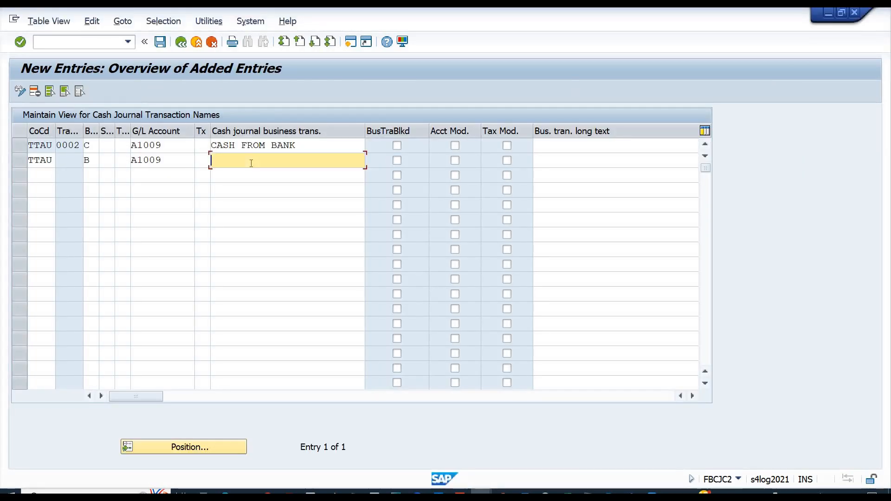
type("C")
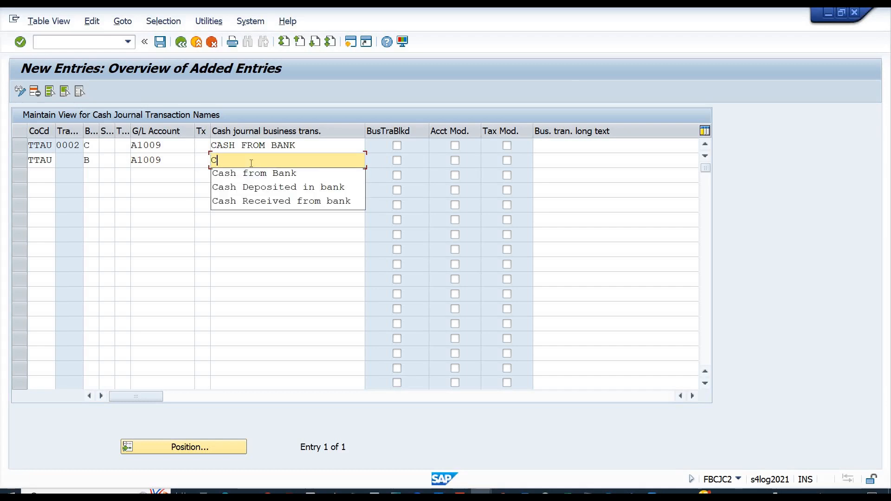
type("ash d")
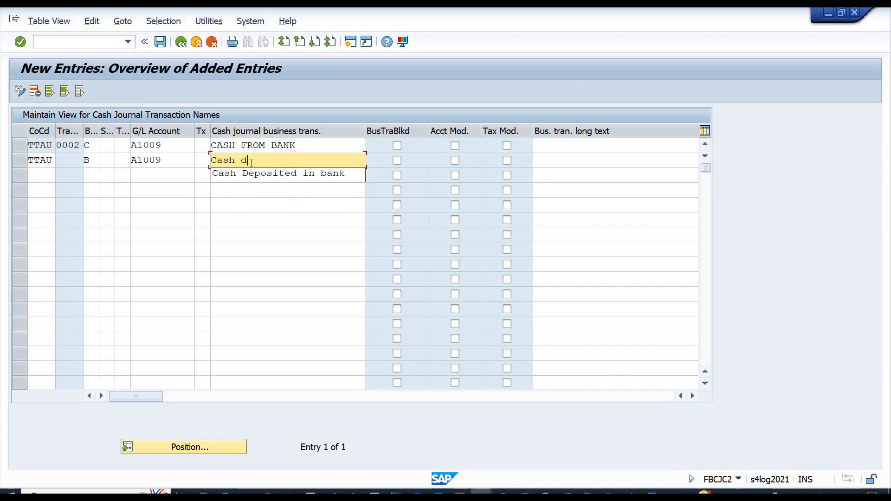
left_click(268, 174)
key("Return")
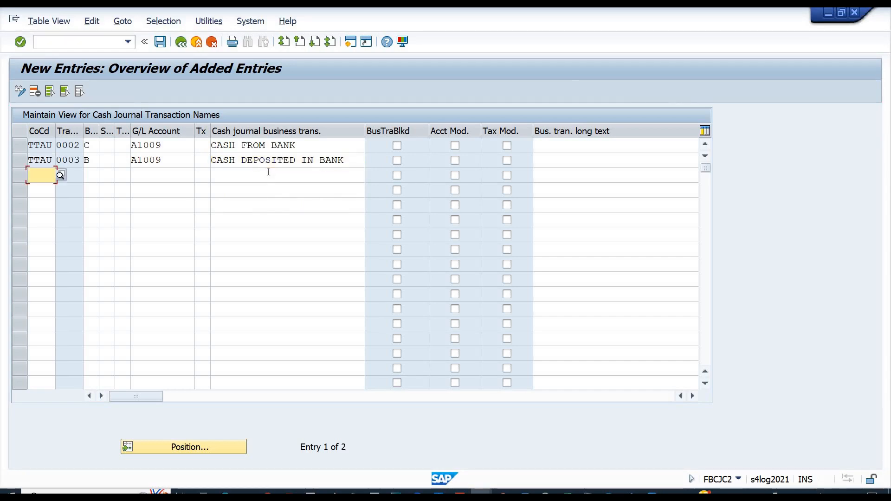
Add a third entry for company code TTAU with business transaction type R, Revenue.
left_click(60, 176)
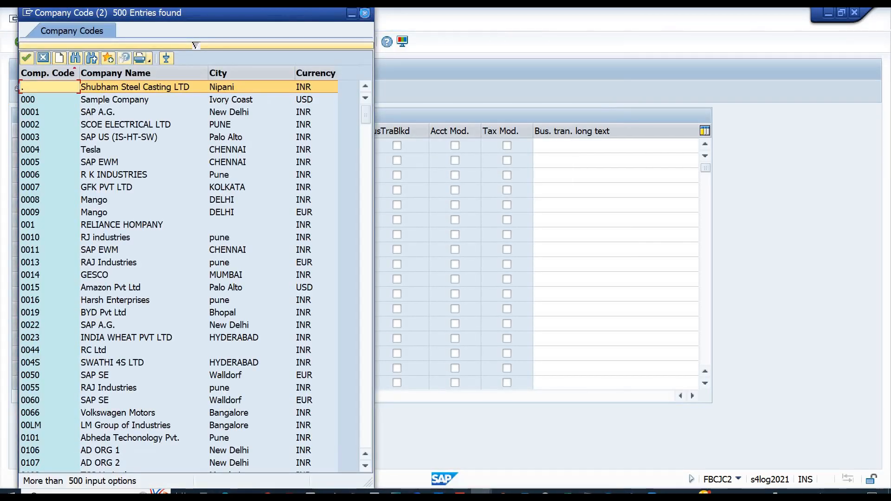
left_click(366, 14)
type("ttau")
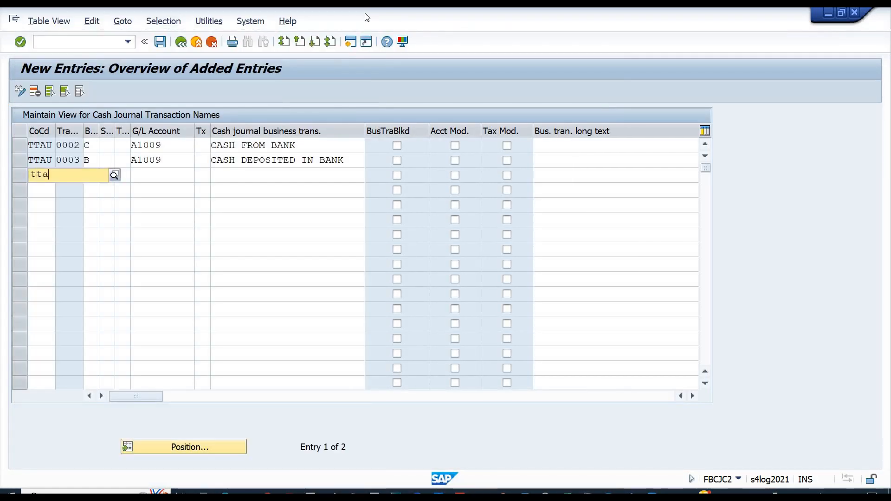
key("Tab")
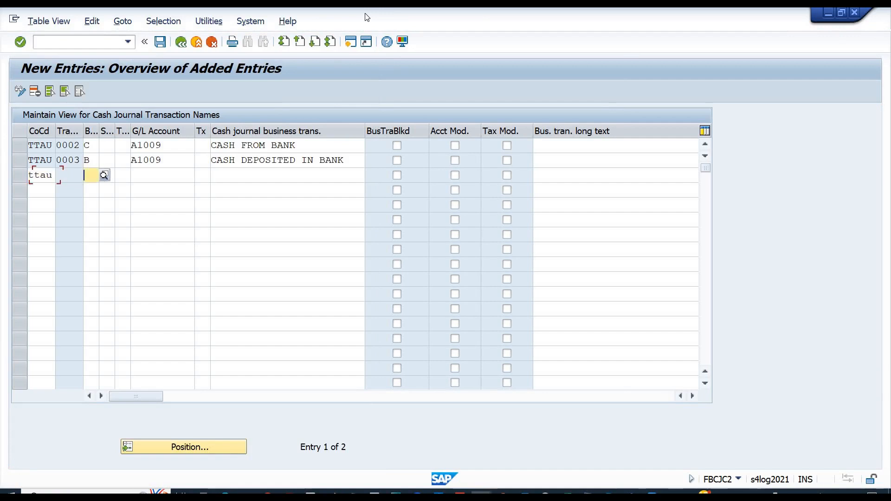
left_click(104, 176)
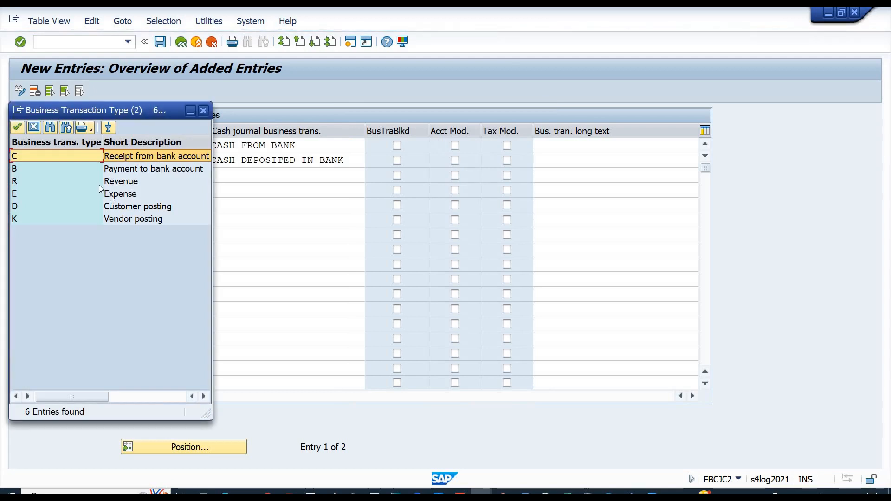
double_click(111, 182)
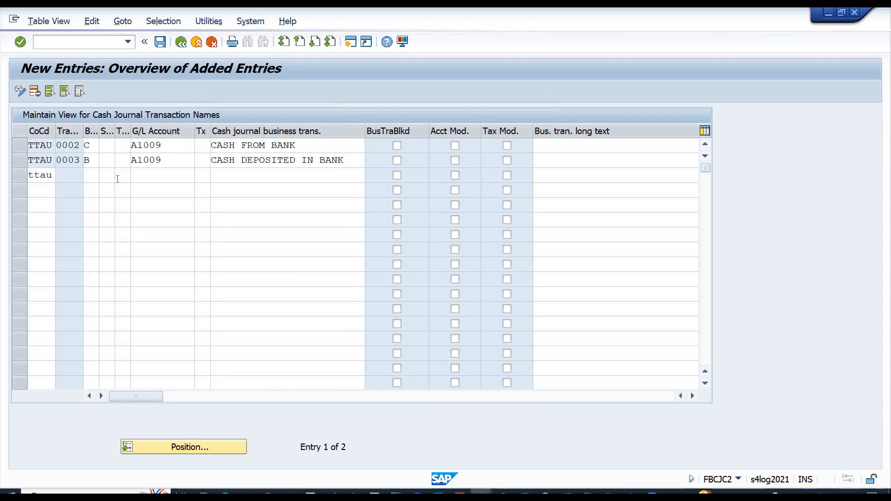
Assign G/L account R0000, Revenue A/C, from the TTAU chart of accounts to the revenue entry.
left_click(150, 176)
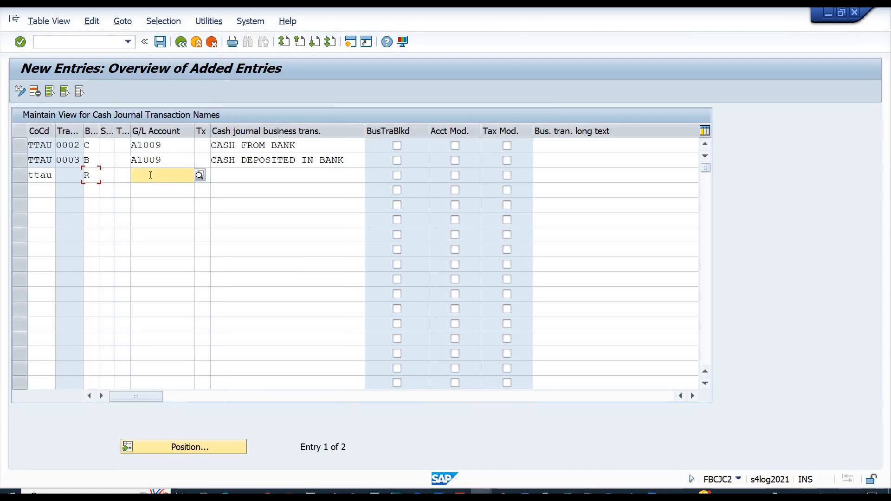
left_click(198, 176)
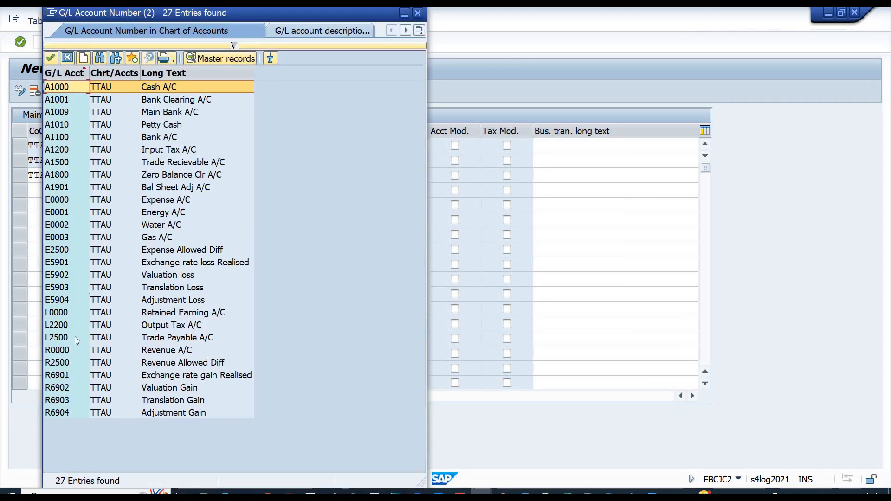
left_click(166, 352)
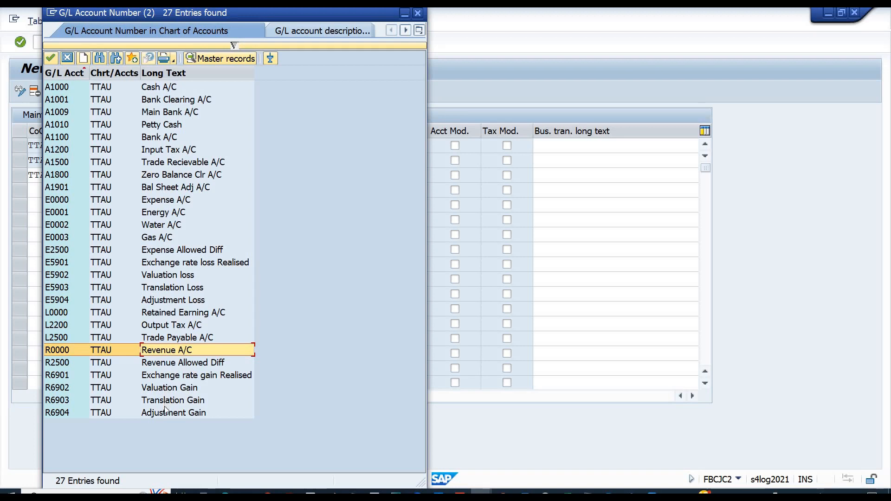
double_click(171, 352)
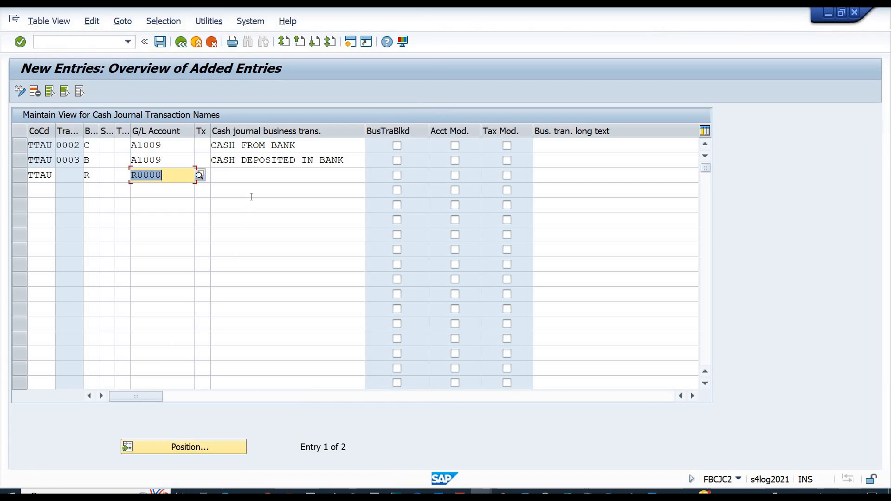
Name the revenue business transaction "Misc. Revenue" and submit the entry for validation.
left_click(234, 176)
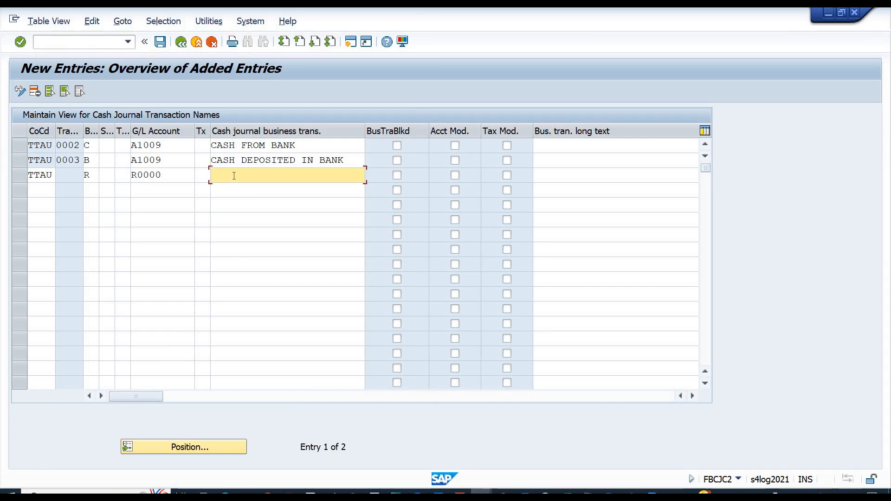
type("mi")
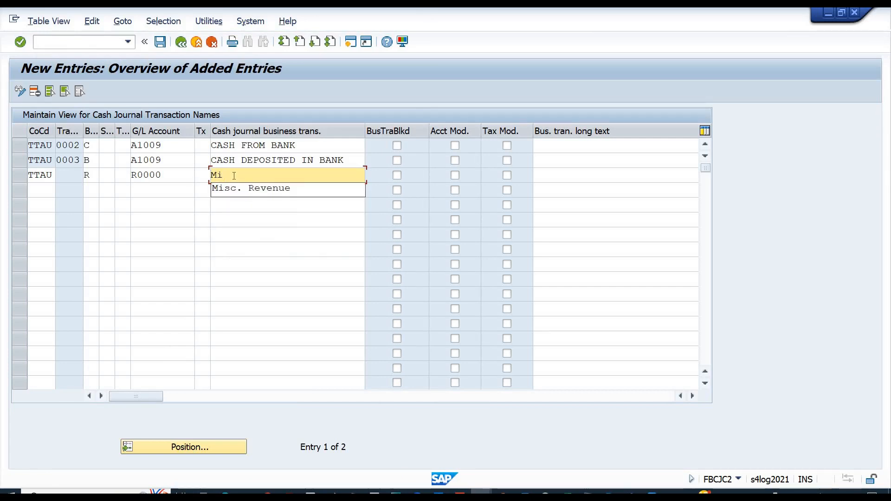
type("sc. Revenue")
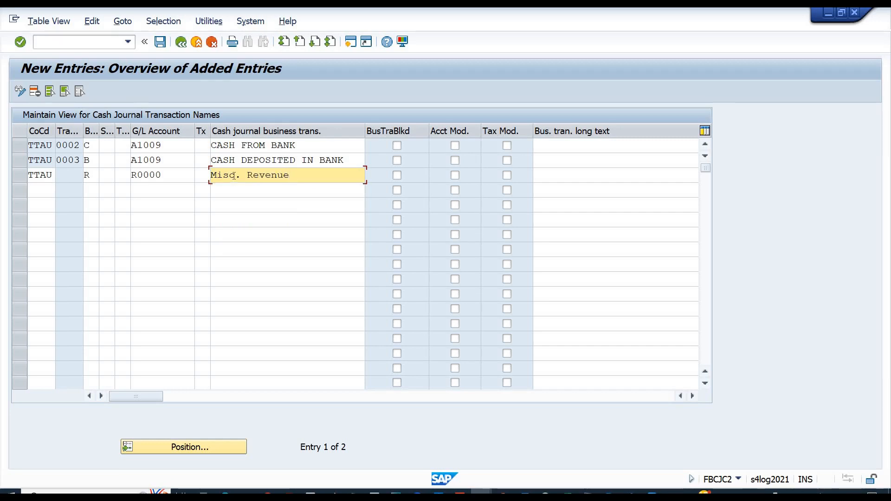
key("BackSpace")
type("e")
key("Return")
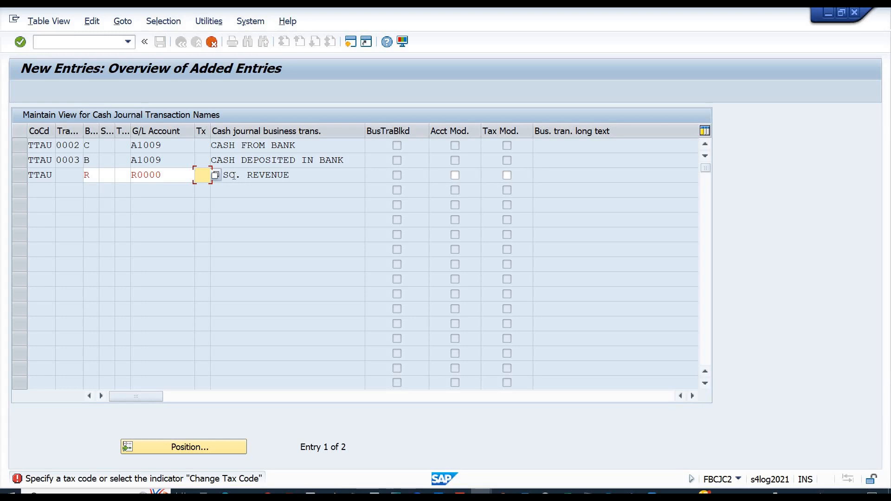
Assign tax code S0, tax on sales - zero percent, to the revenue entry and confirm it.
left_click(215, 175)
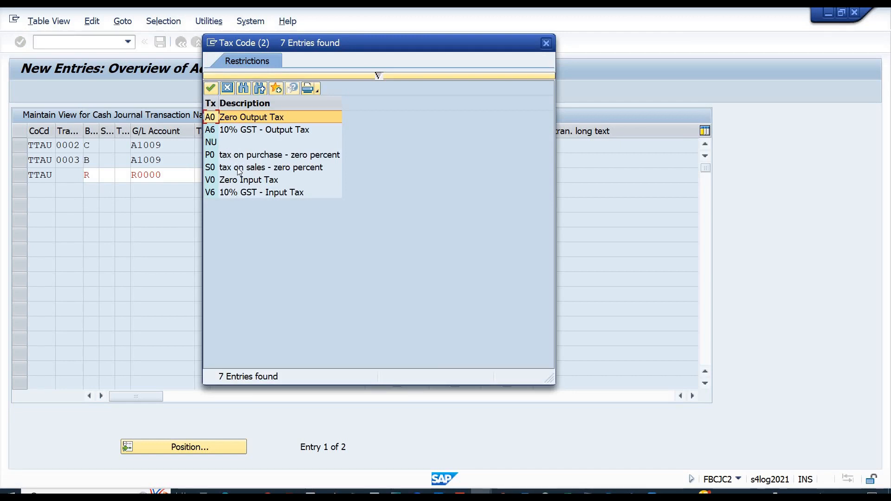
double_click(237, 168)
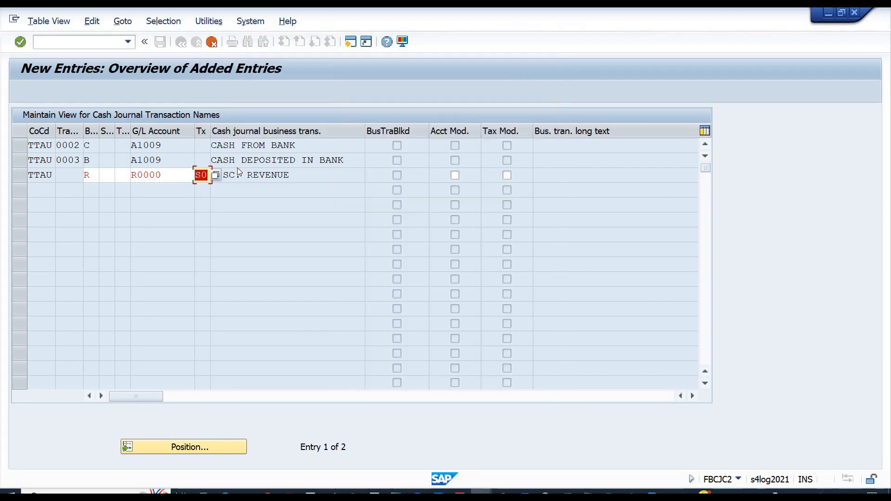
key("Return")
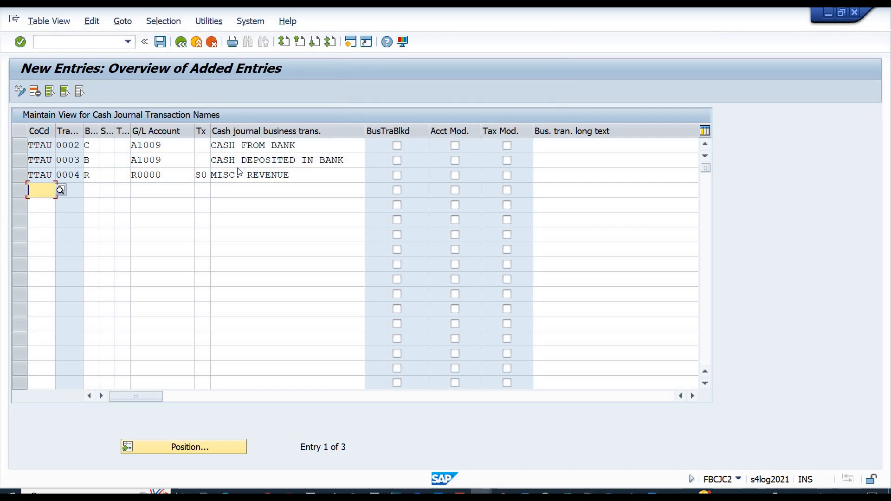
Allow both the account and the tax code to be modified for the Misc. Revenue transaction.
left_click(507, 176)
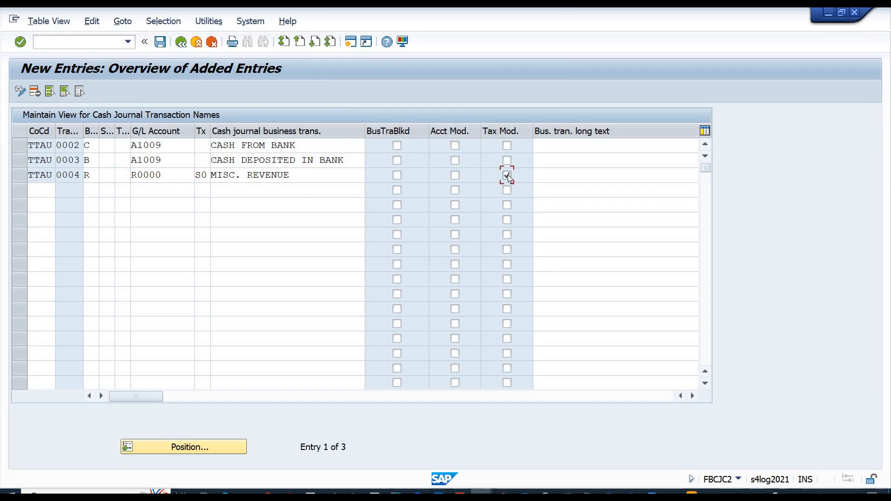
left_click(454, 175)
left_click(455, 175)
Start a new cash journal transaction entry for company code TTAU with business transaction type E, Expense.
left_click(39, 193)
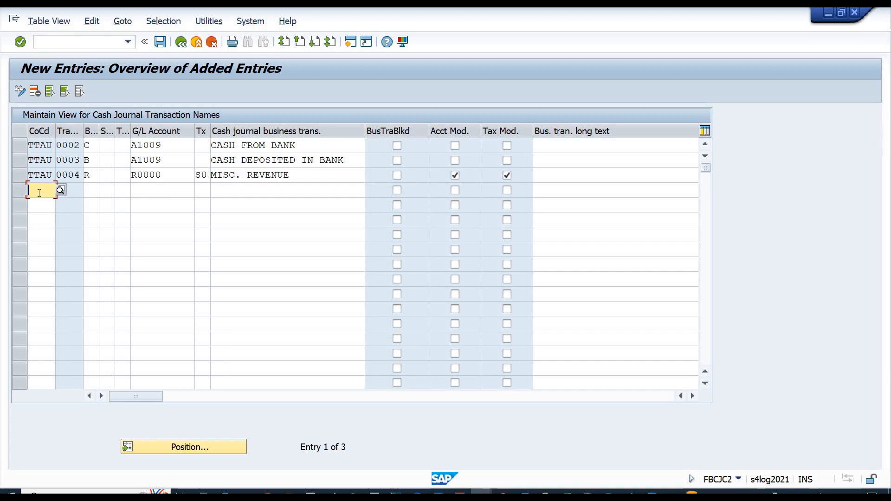
type("TTAU")
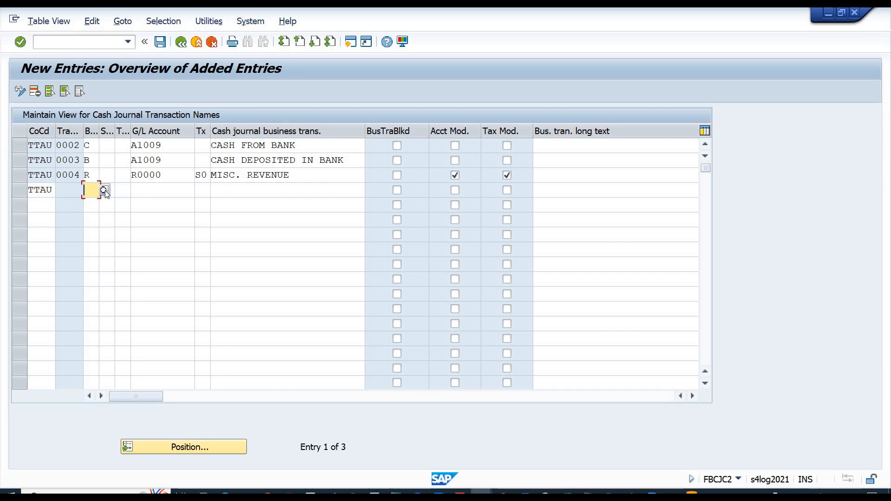
left_click(104, 190)
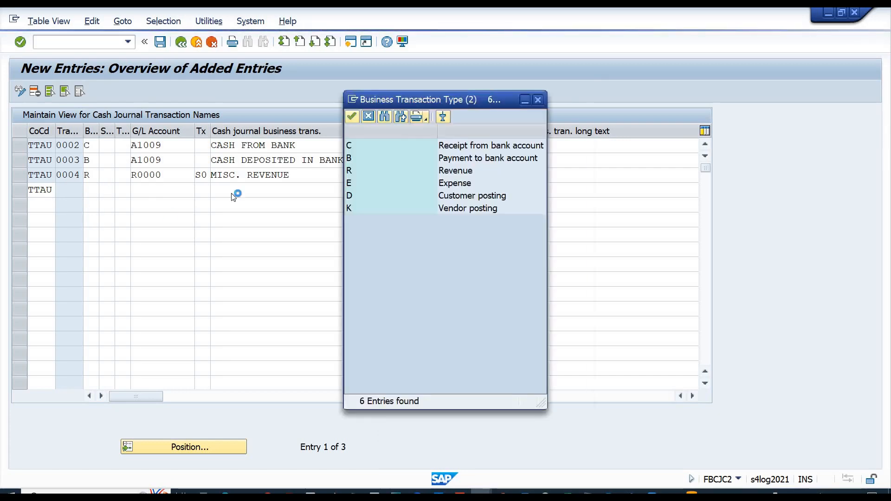
left_click(22, 193)
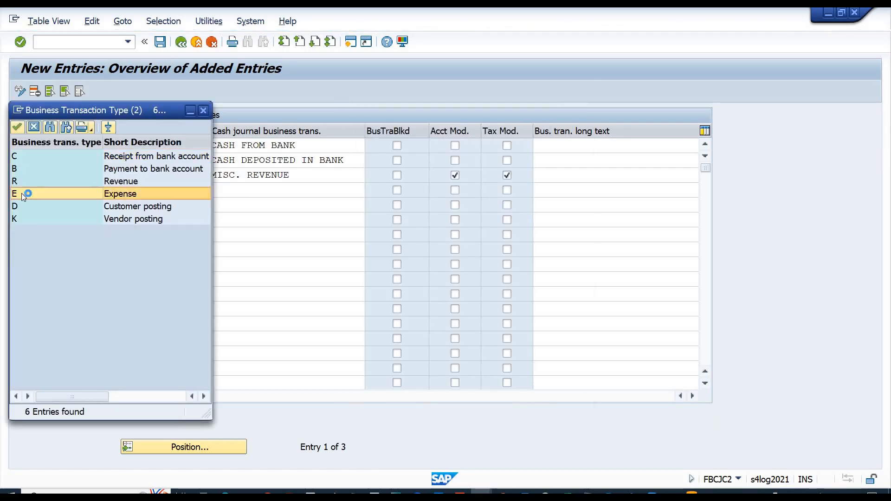
Assign G/L account E0000, Expense A/C, from the TTAU chart of accounts to the expense entry.
left_click(192, 192)
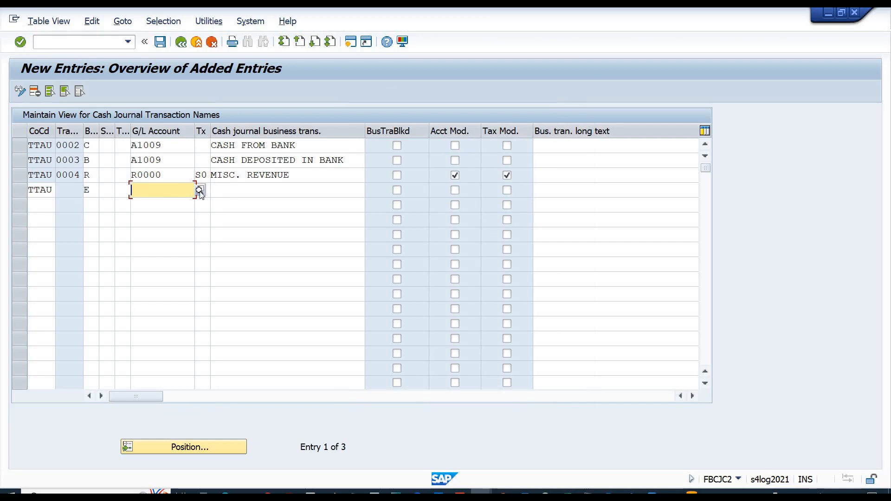
left_click(200, 191)
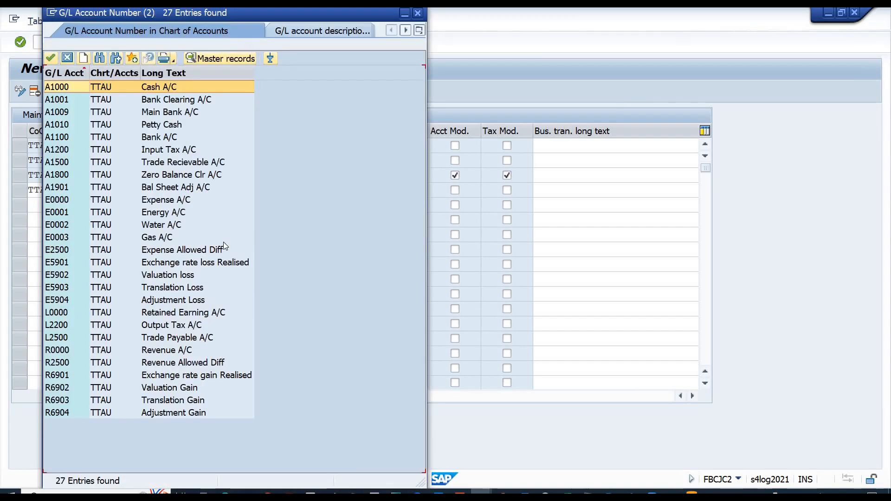
left_click(166, 202)
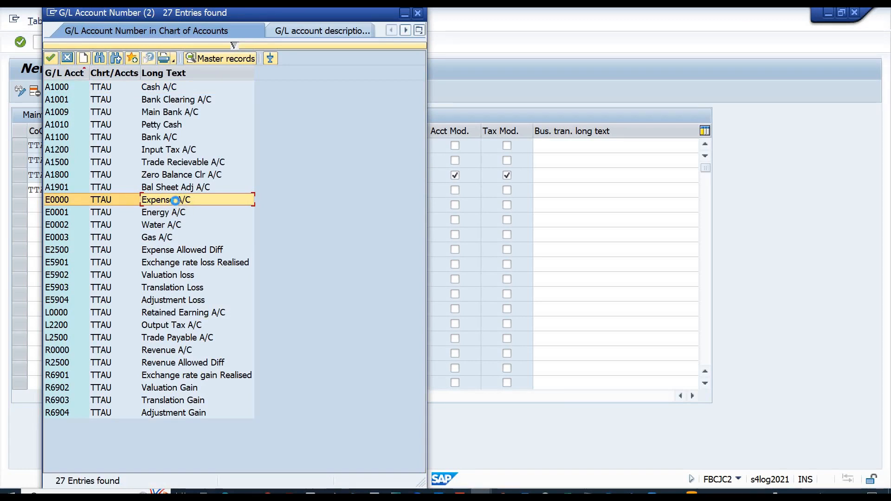
double_click(176, 203)
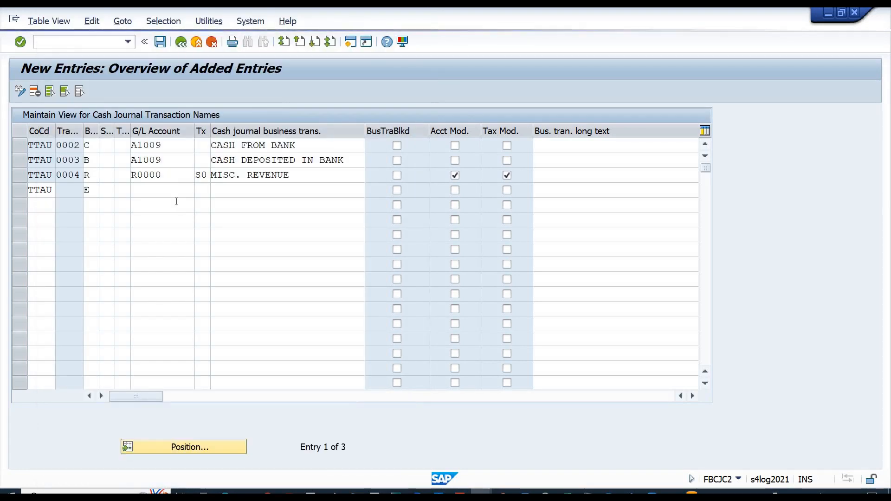
Name the expense business transaction "Misc. Expense" and submit the entry for validation.
left_click(242, 194)
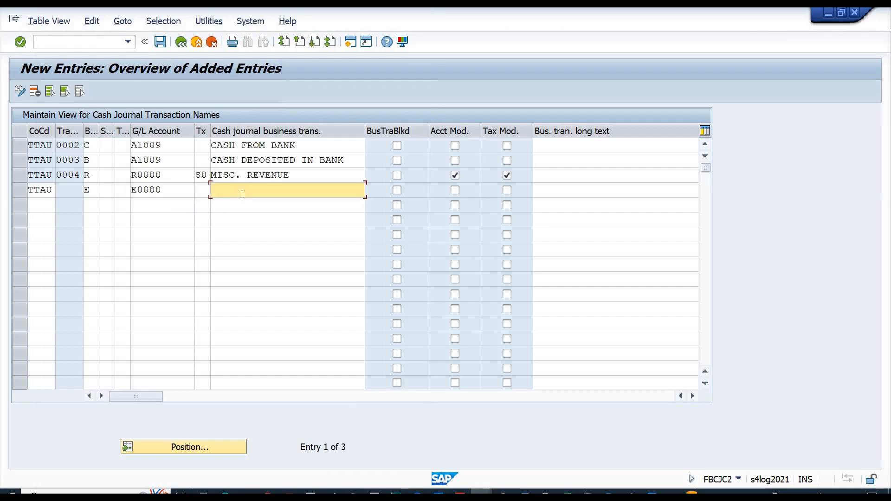
type("mi")
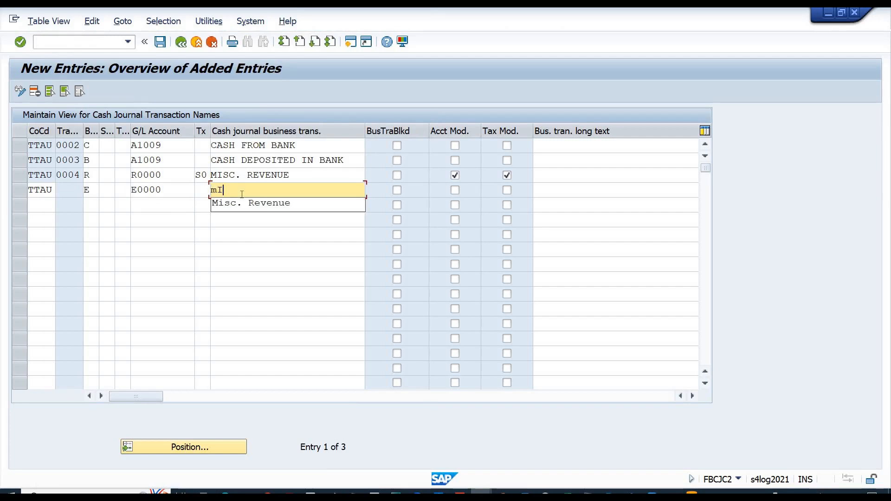
key("BackSpace")
key("BackSpace")
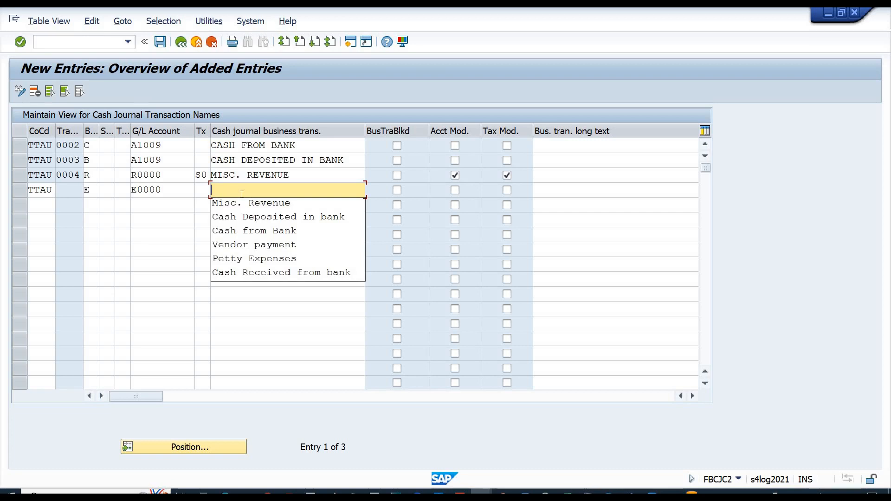
type("m")
key("BackSpace")
type("m")
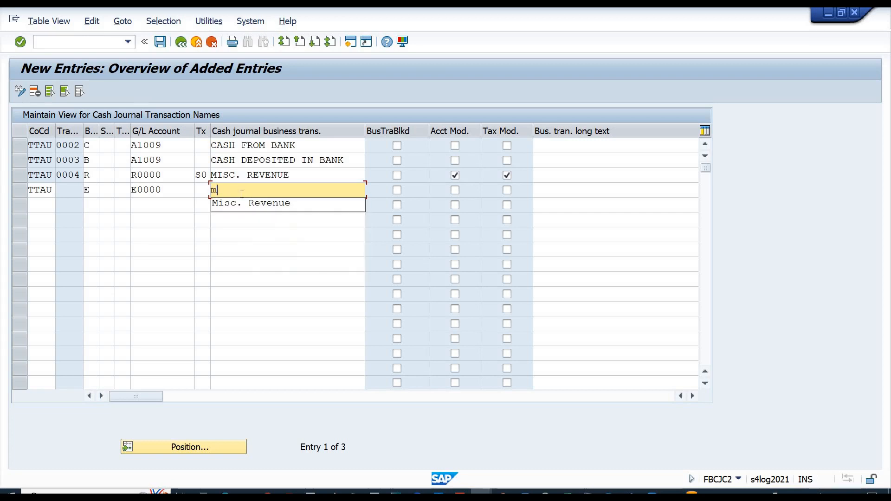
key("BackSpace")
type("Misc. Expense")
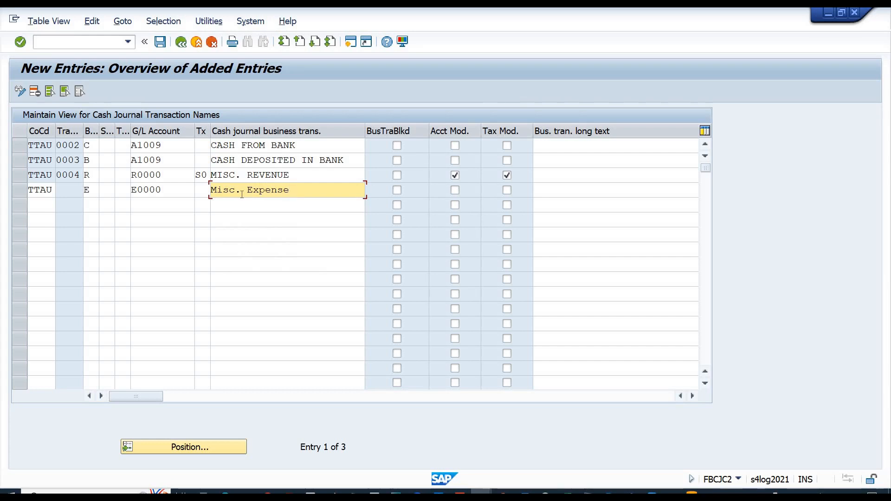
key("Return")
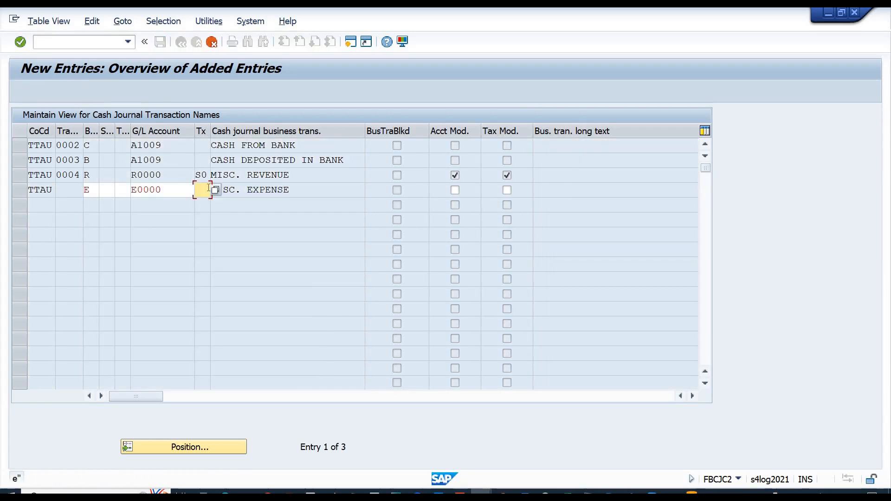
Assign tax code P0, tax on purchase - zero percent, to the Misc. Expense entry and allow its account to be modified.
left_click(215, 190)
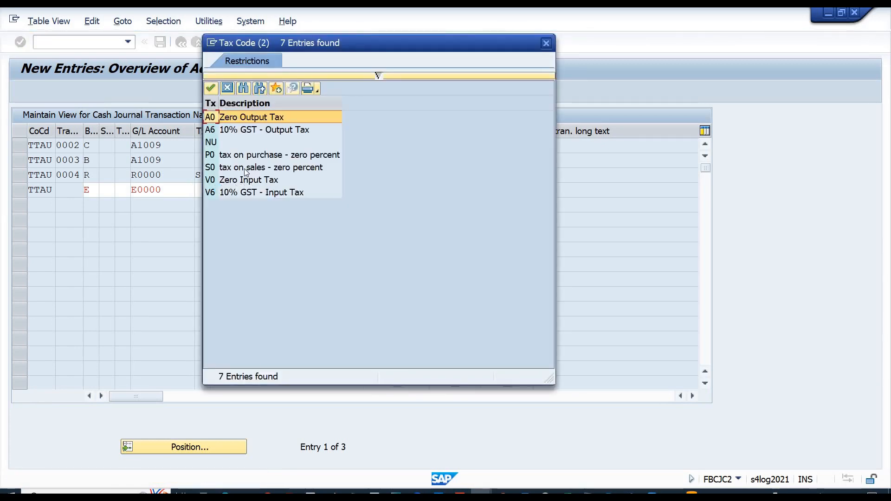
double_click(229, 153)
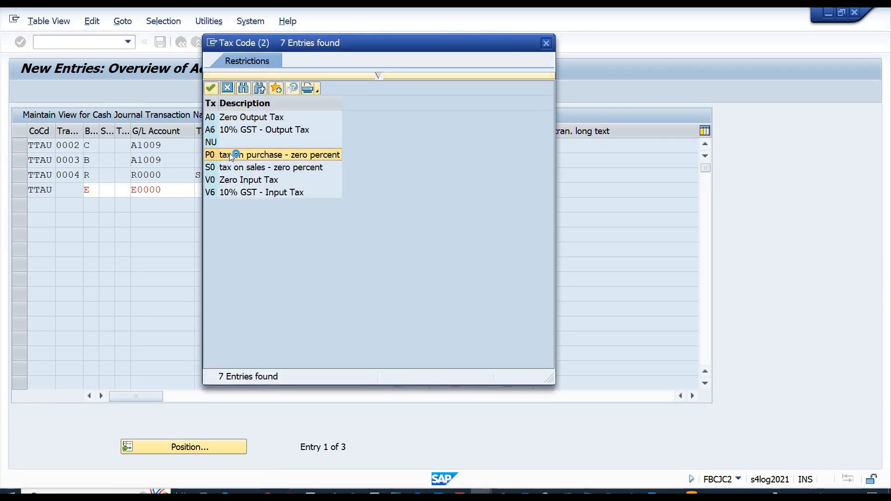
key("Return")
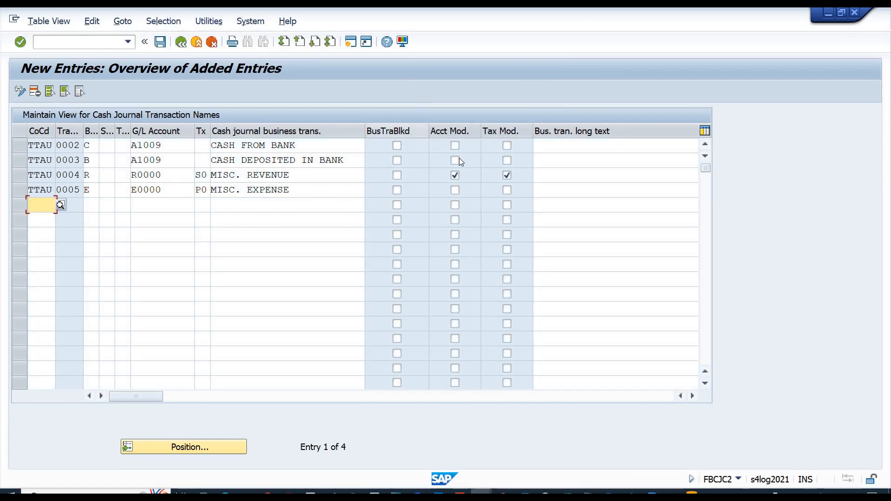
left_click(455, 190)
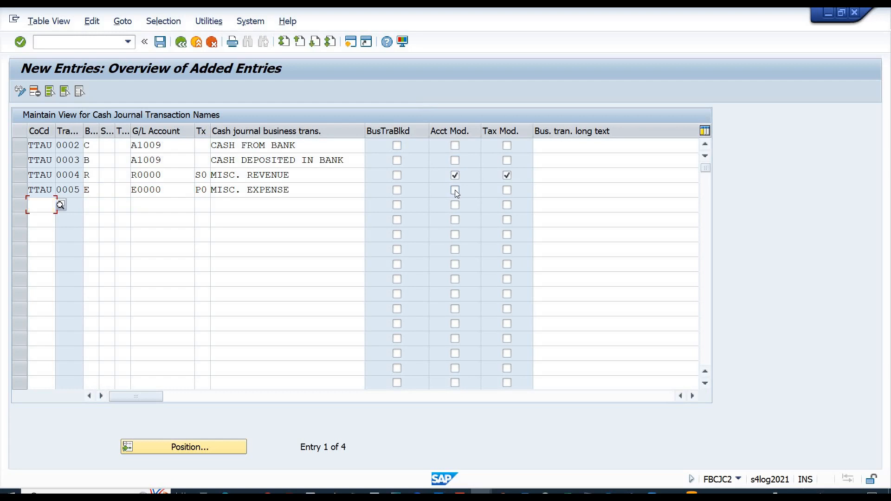
left_click(507, 190)
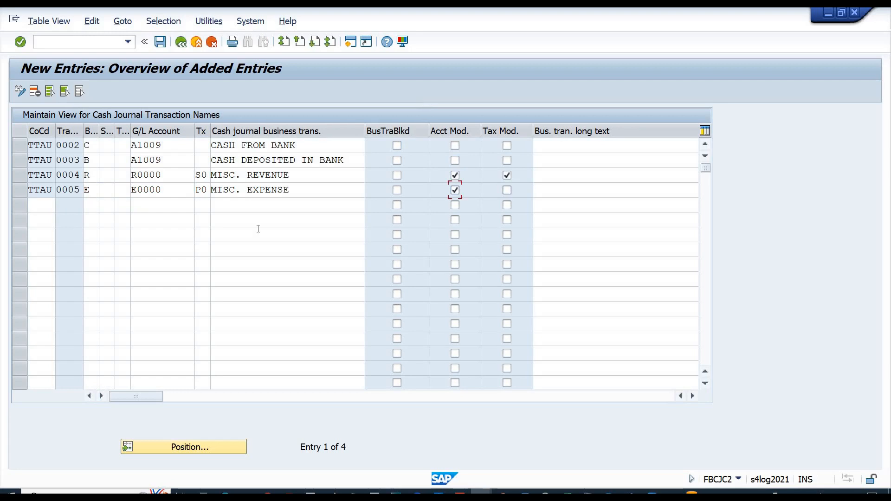
Start another entry for company code TTAU with business transaction type K, Vendor posting.
left_click(46, 203)
left_click(60, 205)
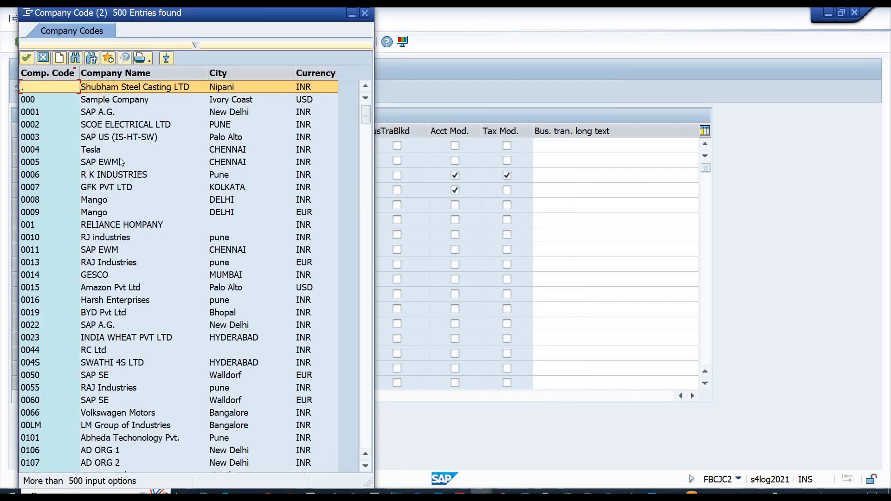
left_click(41, 56)
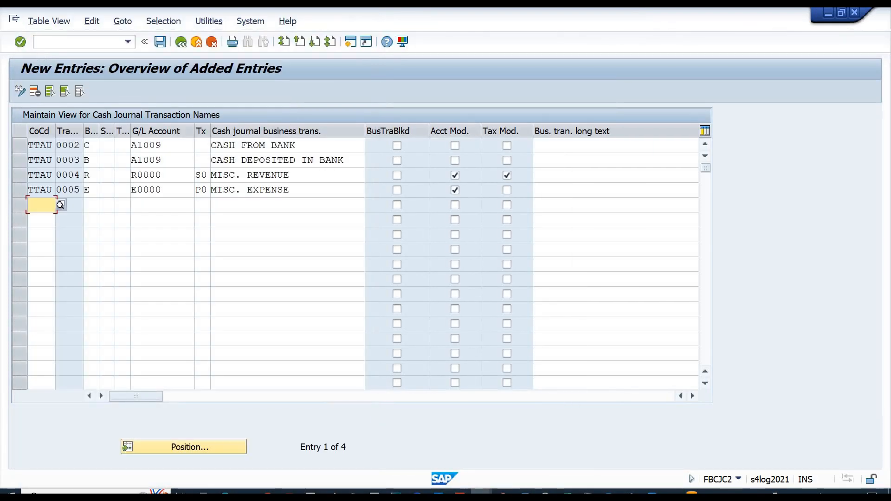
type("ttau")
key("Tab")
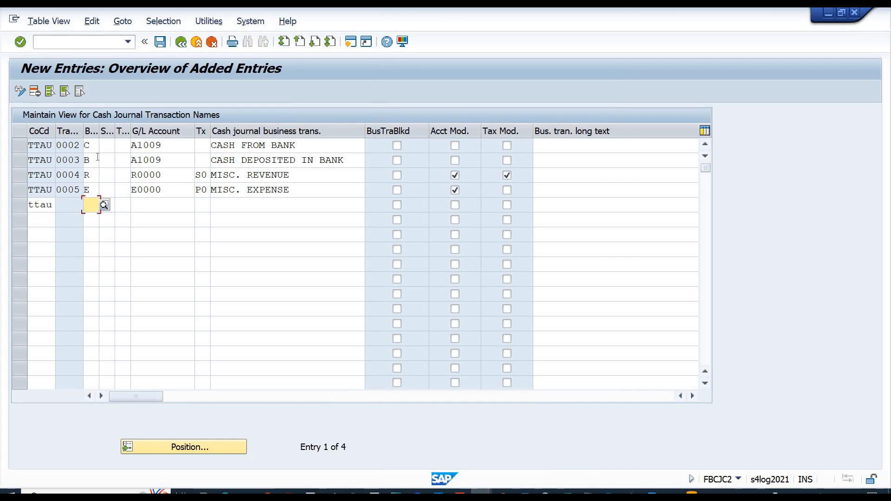
left_click(104, 206)
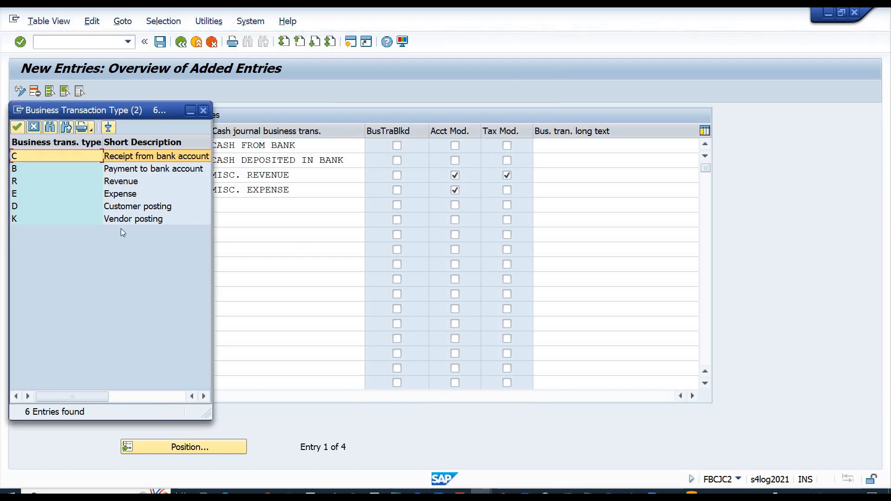
double_click(17, 216)
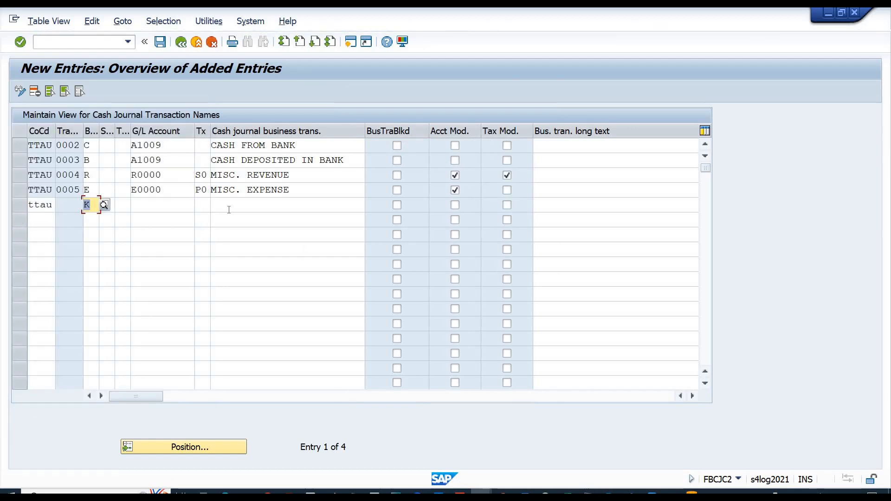
Name the vendor posting transaction "Supplier Payment" and confirm the entry without a G/L account.
left_click(232, 206)
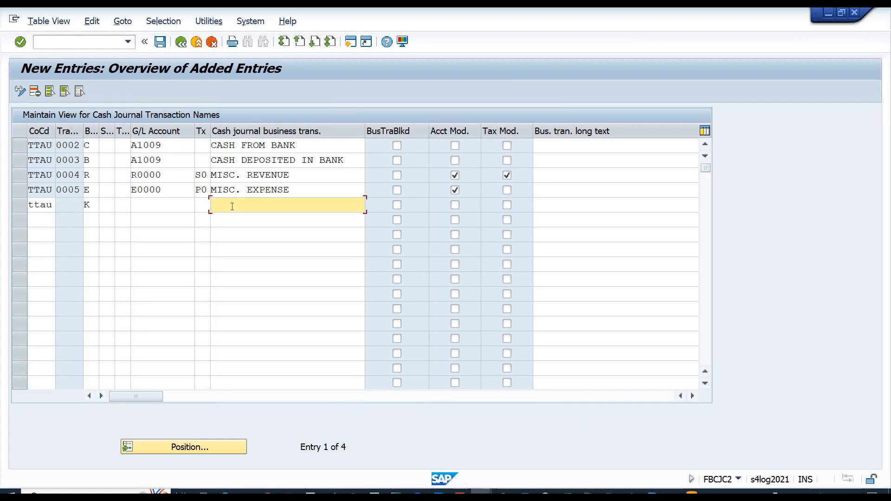
type("Supplier Payment")
key("Return")
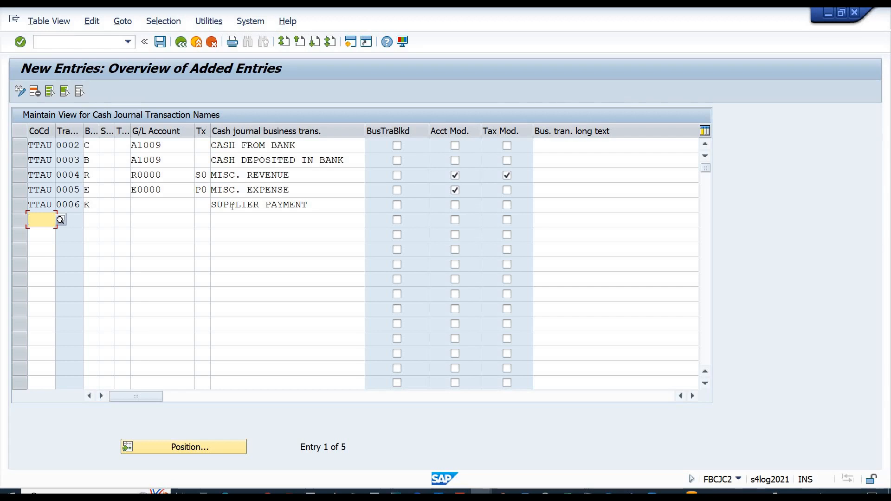
left_click(157, 207)
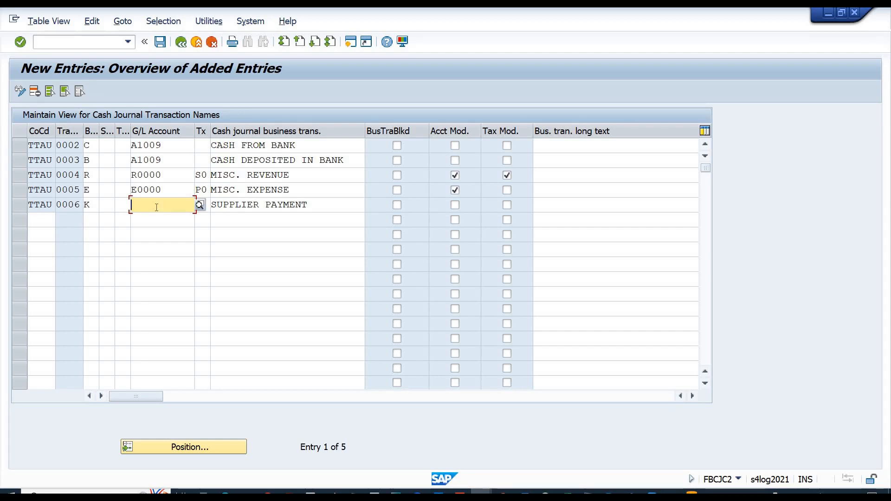
Start a further entry for company code TTAU with business transaction type D, Customer posting.
left_click(45, 221)
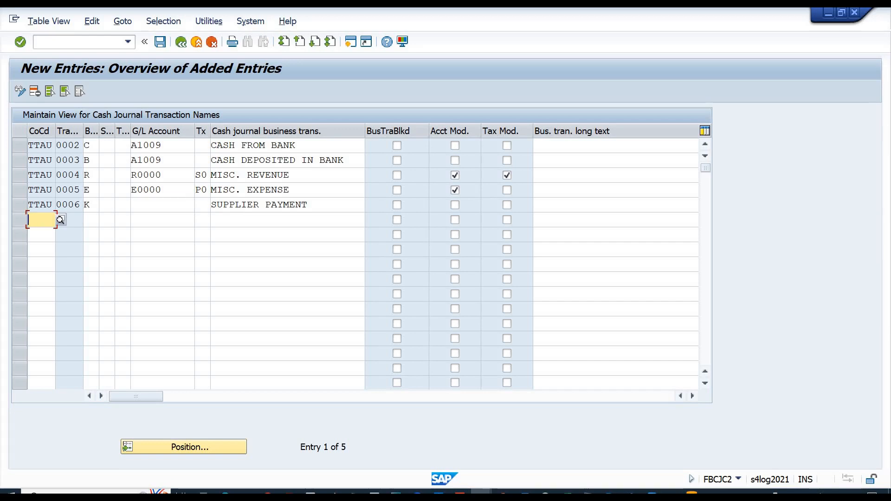
type("ttau")
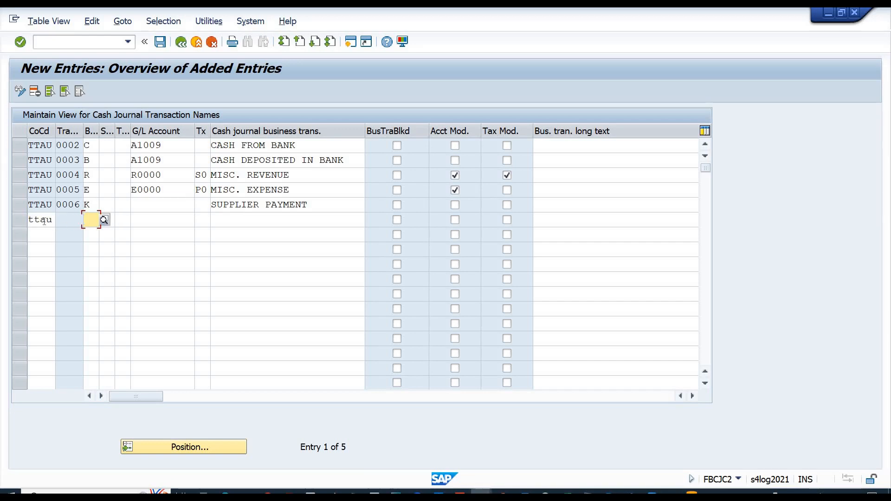
type("D")
key("Tab")
key("Tab")
key("Tab")
key("Tab")
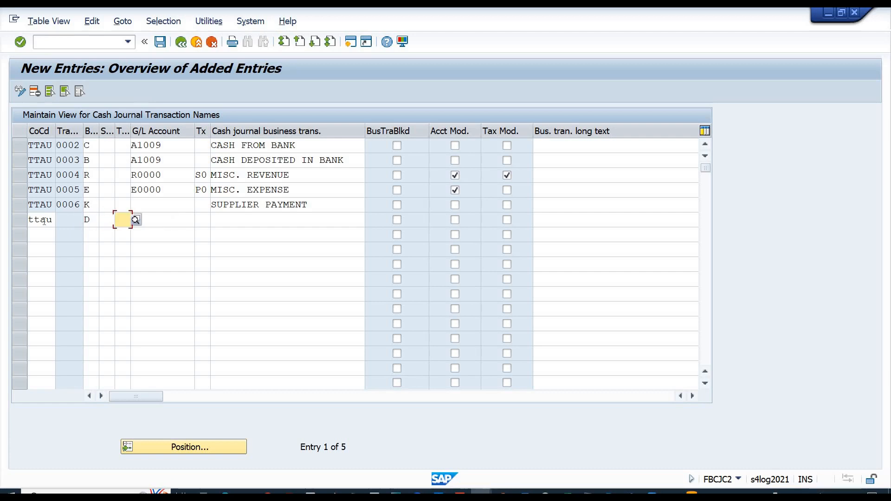
Name the new type D business transaction for company code TTAU "Customer Payment" and save it in the Company - TTAU customizing request.
type("S")
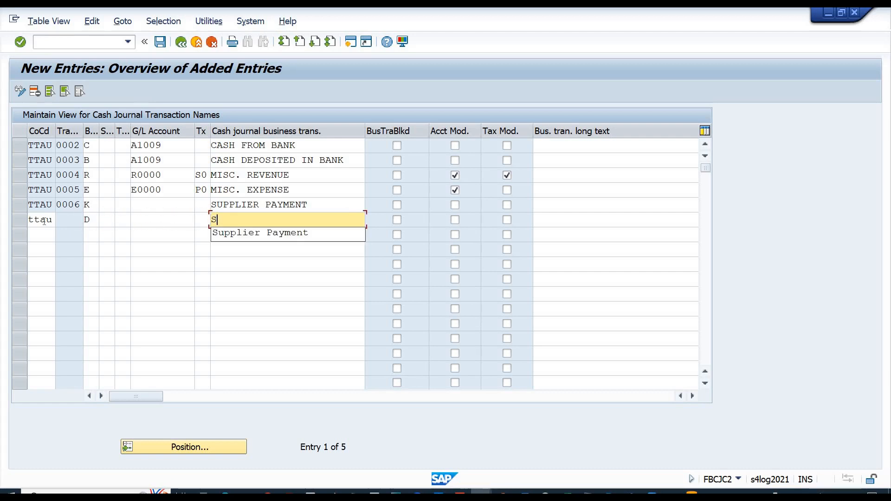
key("BackSpace")
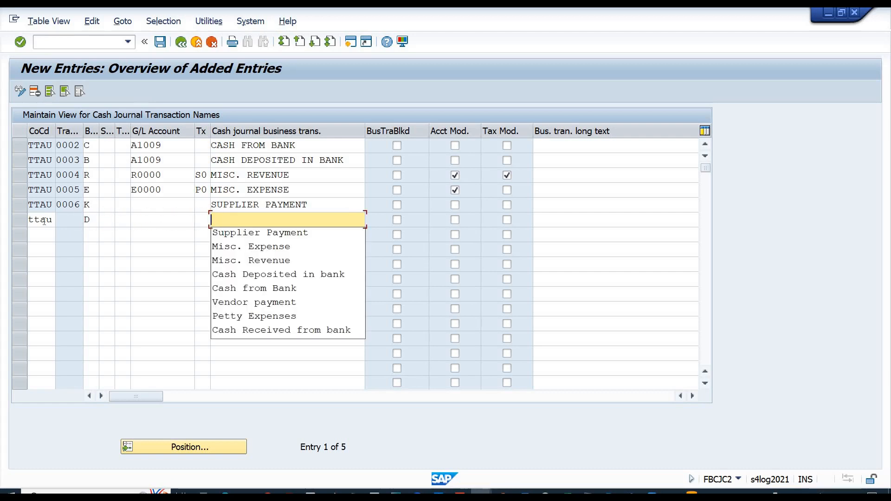
type("Customer")
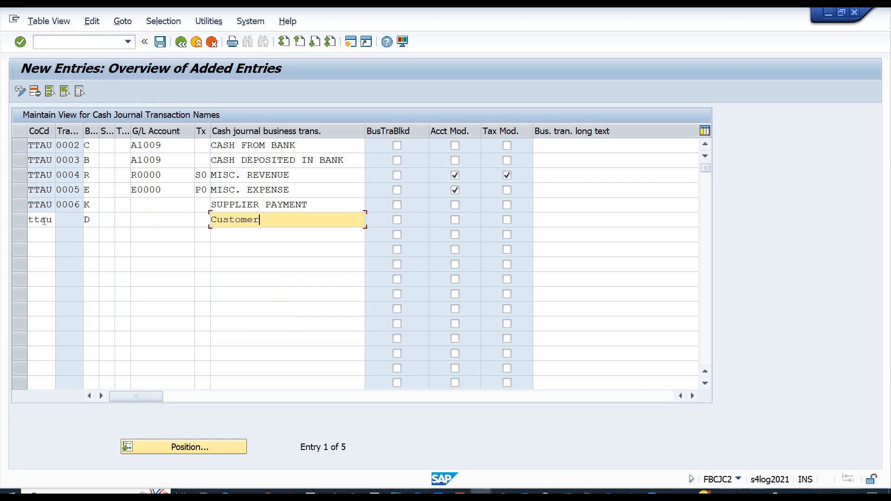
type(" Payment")
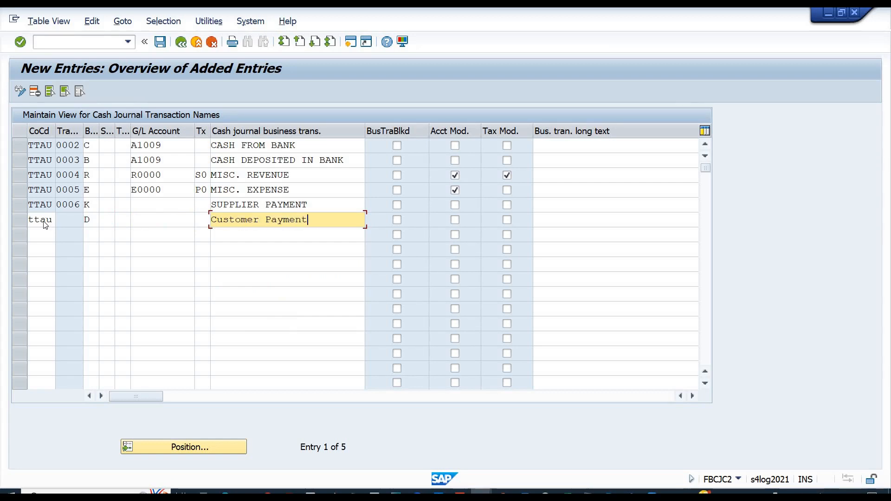
key("Return")
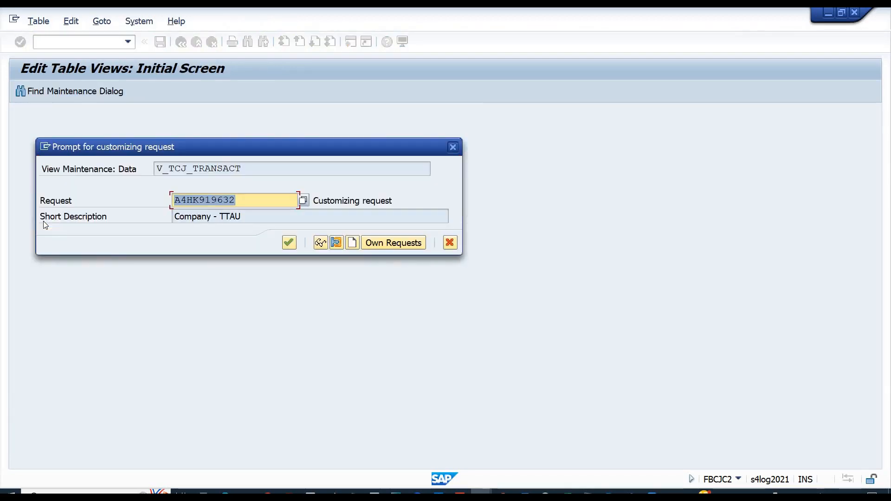
key("Return")
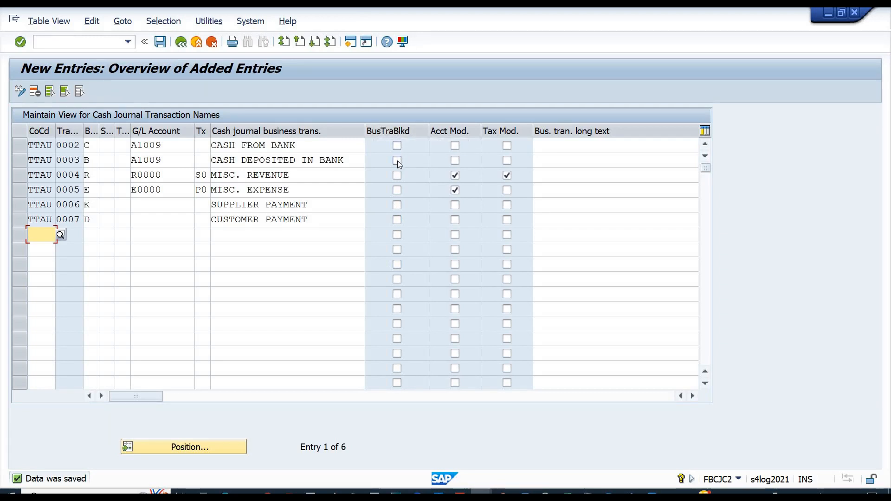
Save the cash journal transaction entries for TTAU and return to the IMG structure.
left_click(693, 396)
left_click(693, 396)
left_click(693, 396)
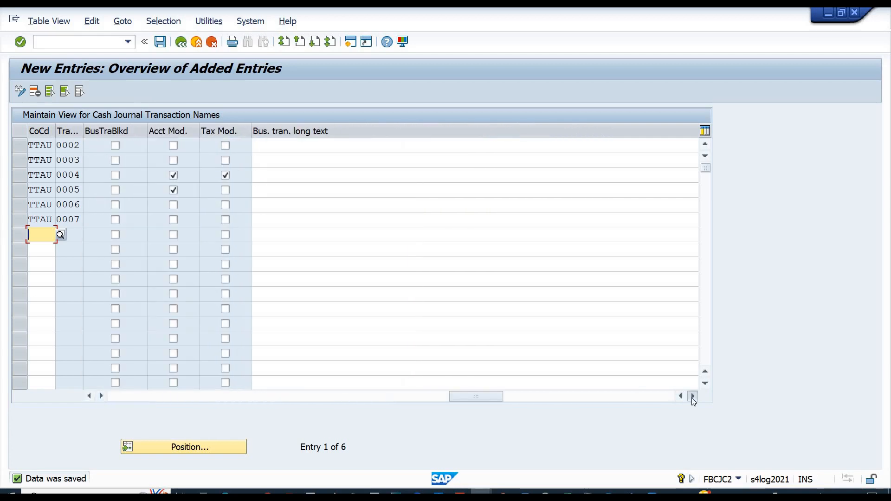
left_click(693, 396)
left_click(129, 399)
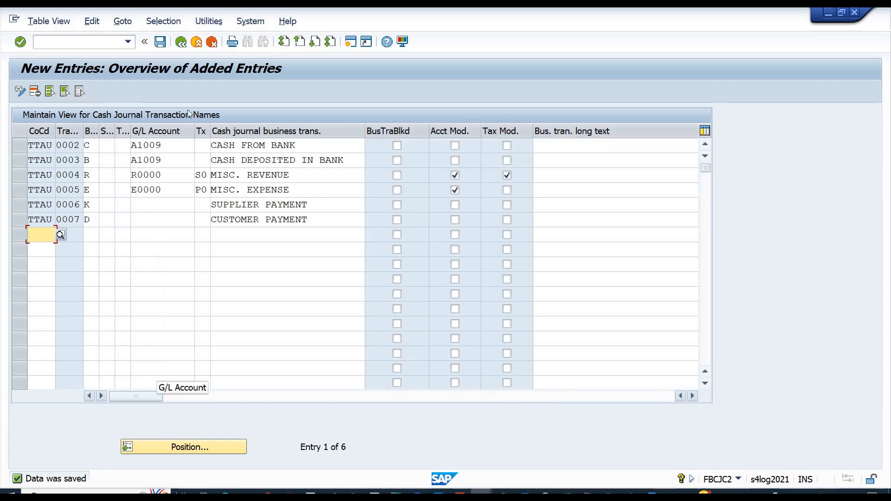
left_click(160, 43)
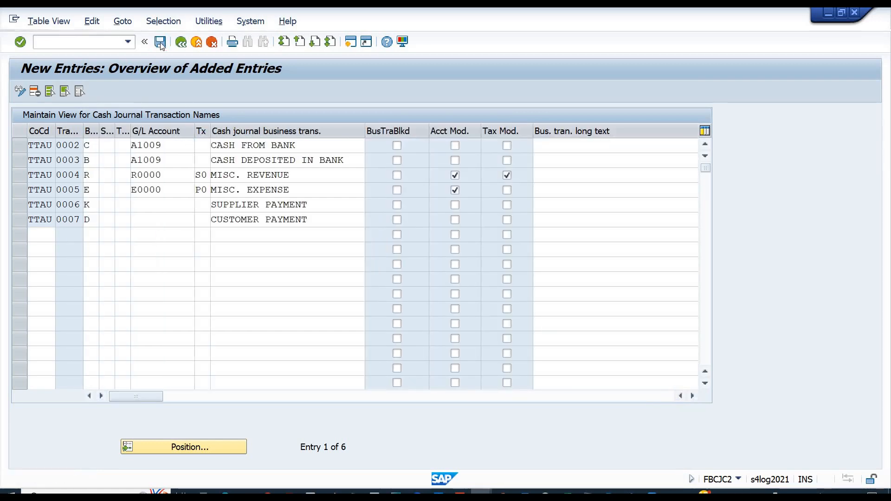
left_click(181, 42)
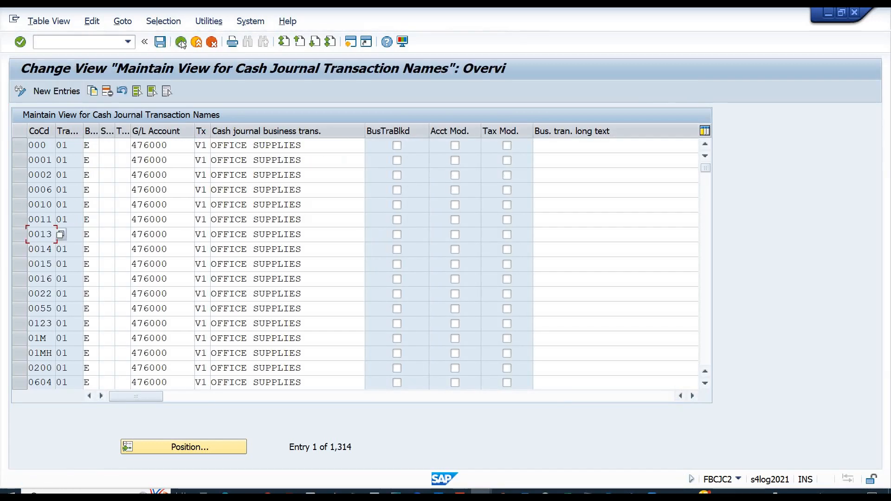
left_click(181, 42)
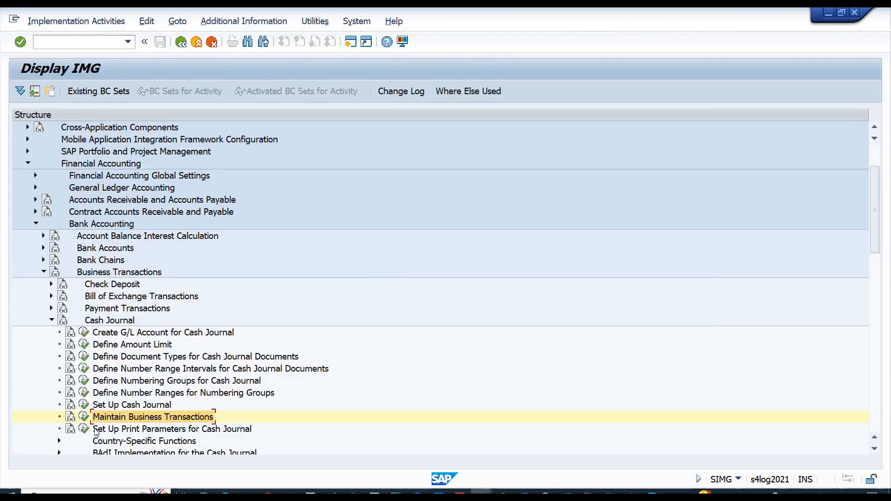
Check the cash journal print parameters for company code TTAU, then return to the IMG structure.
left_click(85, 428)
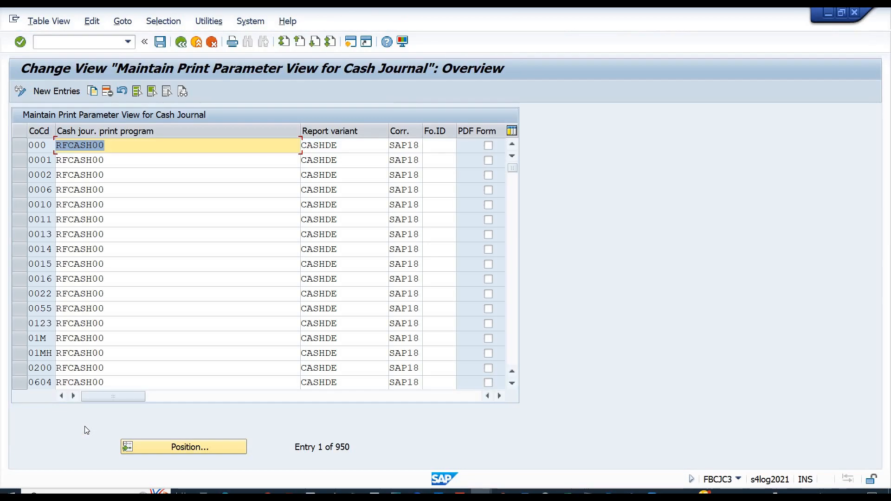
left_click(166, 447)
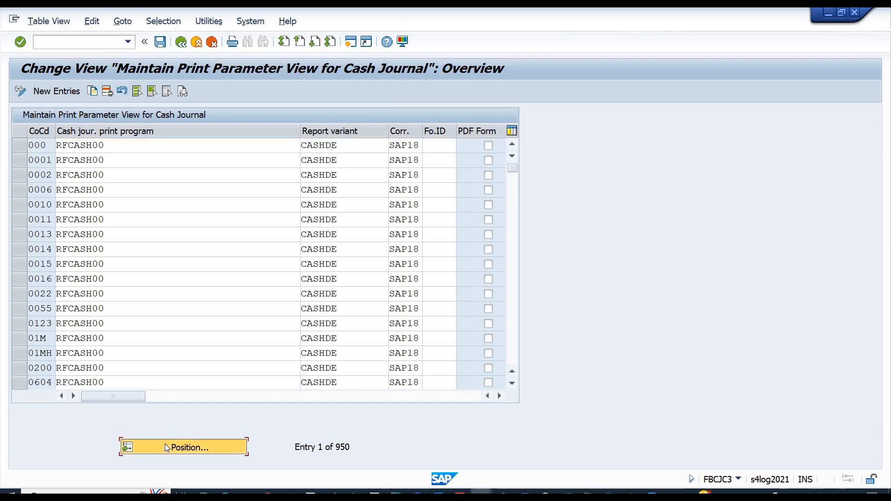
type("ttau")
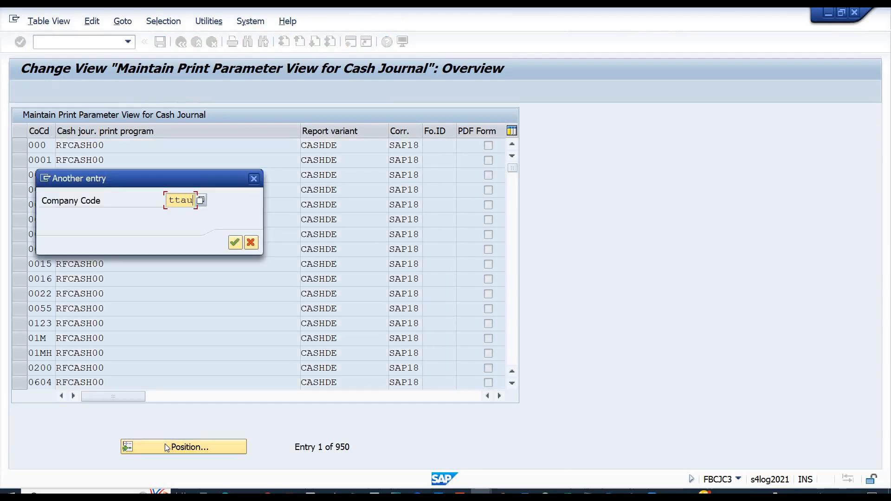
key("Return")
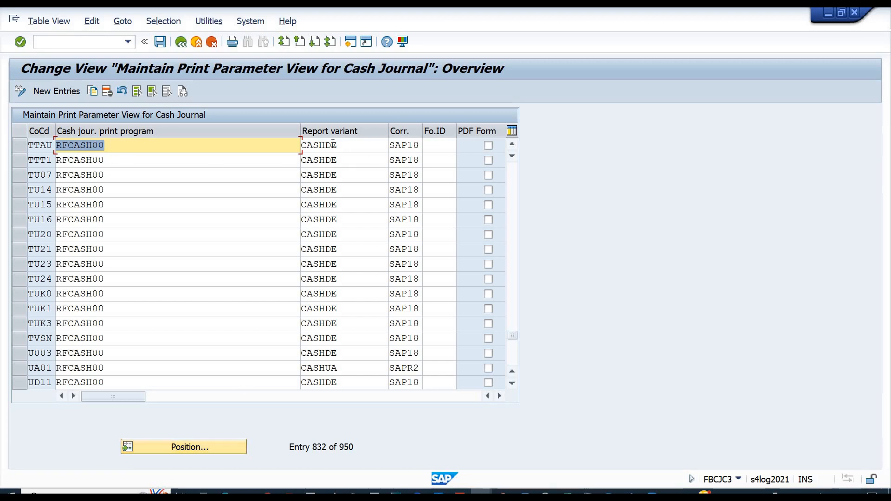
left_click(180, 42)
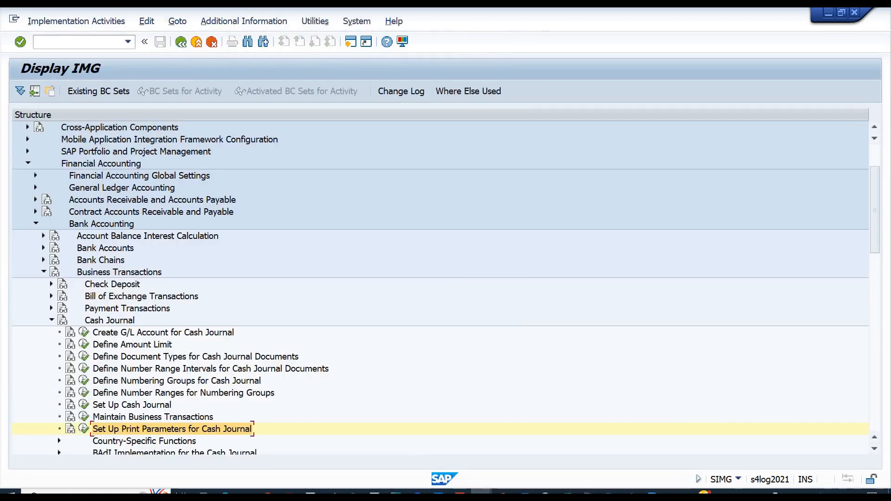
Switch to the G/L account session, exit to SAP Easy Access and open Cash Journal Posting (FBCJ) from the General Ledger document entry transactions.
mouse_move(482, 493)
left_click(445, 452)
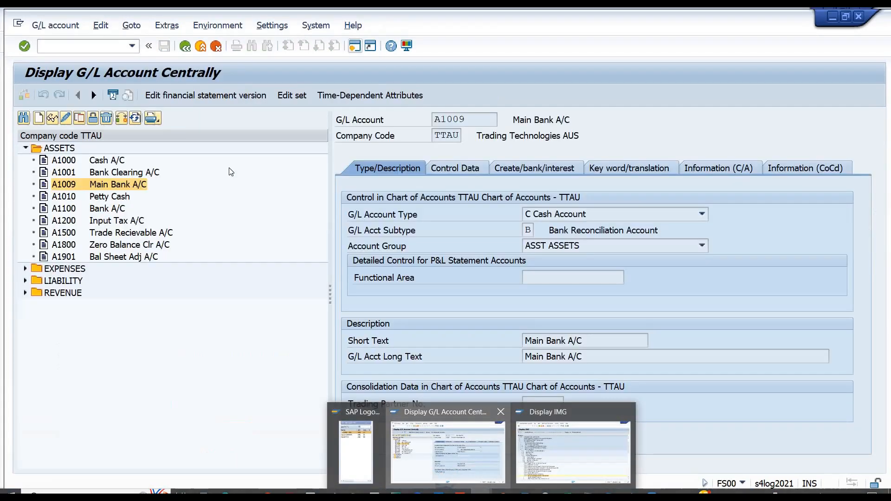
left_click(197, 43)
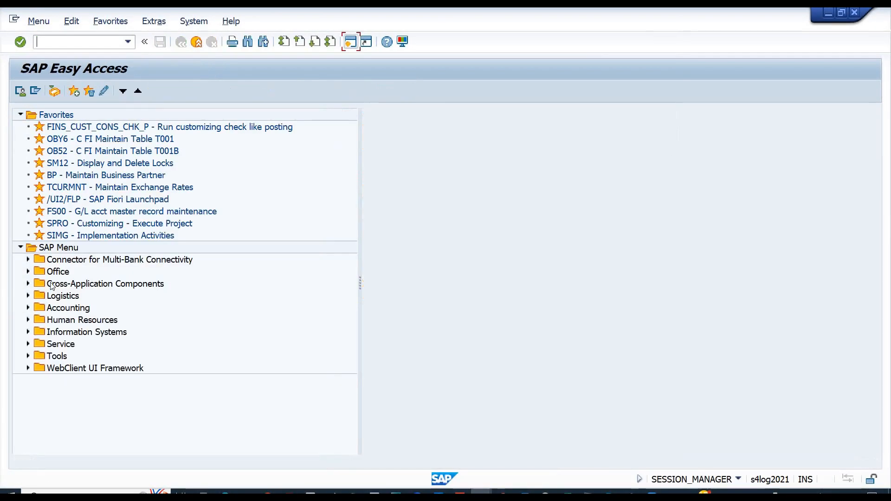
left_click(28, 308)
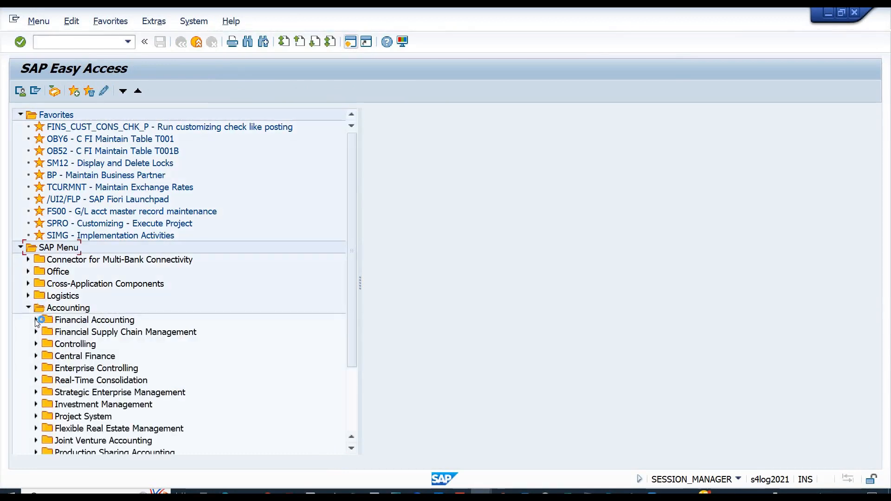
left_click(37, 320)
left_click(44, 332)
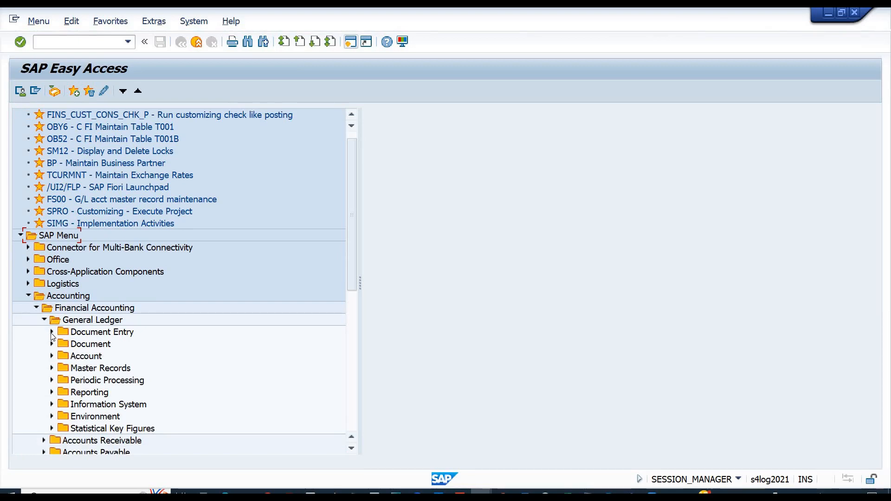
left_click(51, 332)
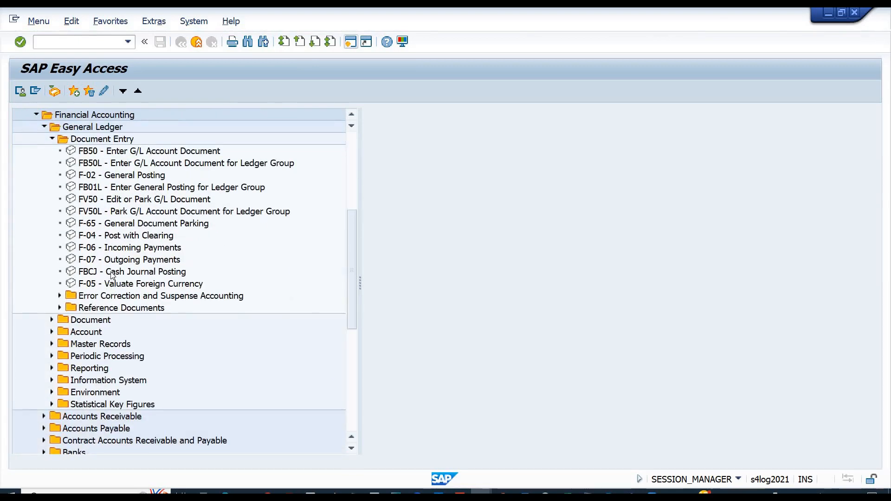
left_click(112, 274)
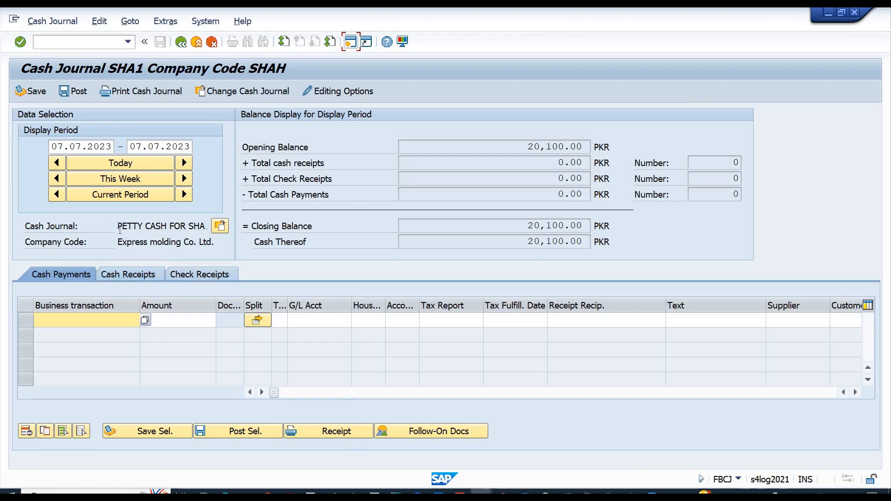
Change the cash journal to TTA1 for company code TTAU.
left_click_drag(119, 228, 204, 230)
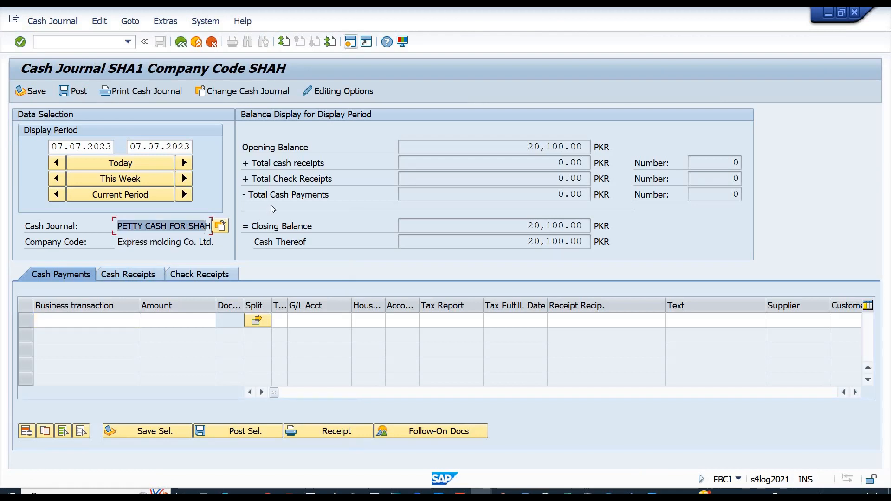
left_click(242, 92)
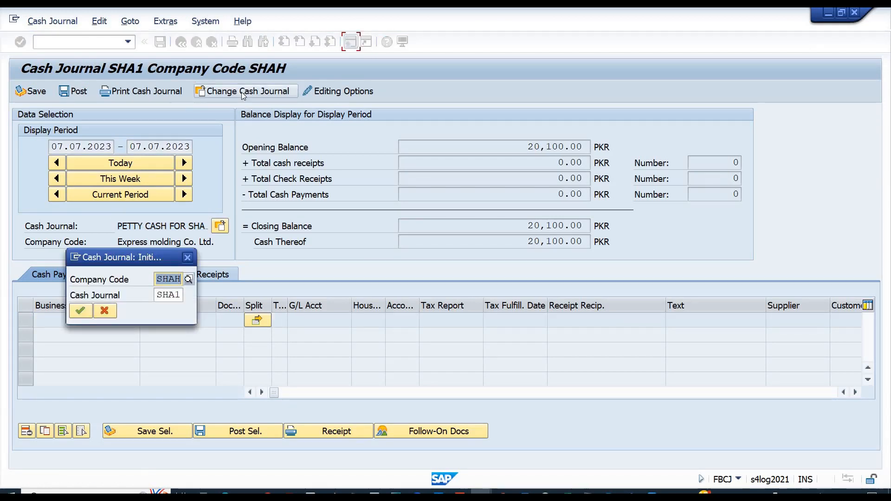
type("ttau")
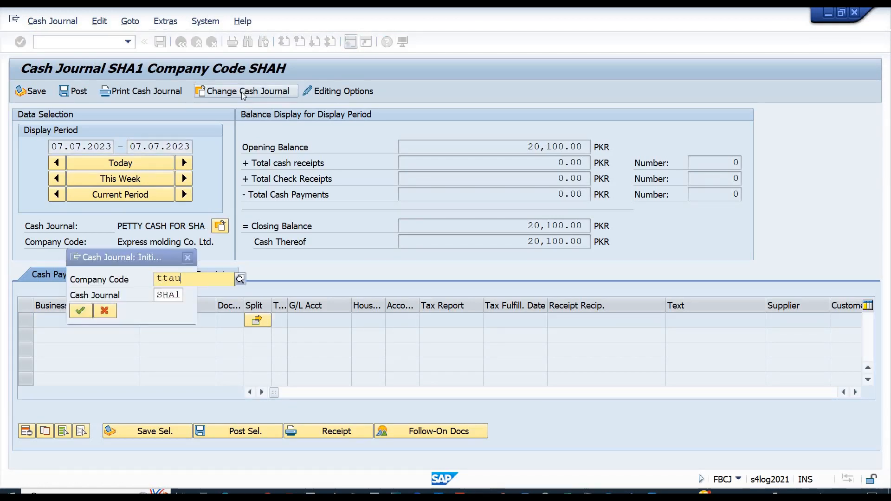
key("Tab")
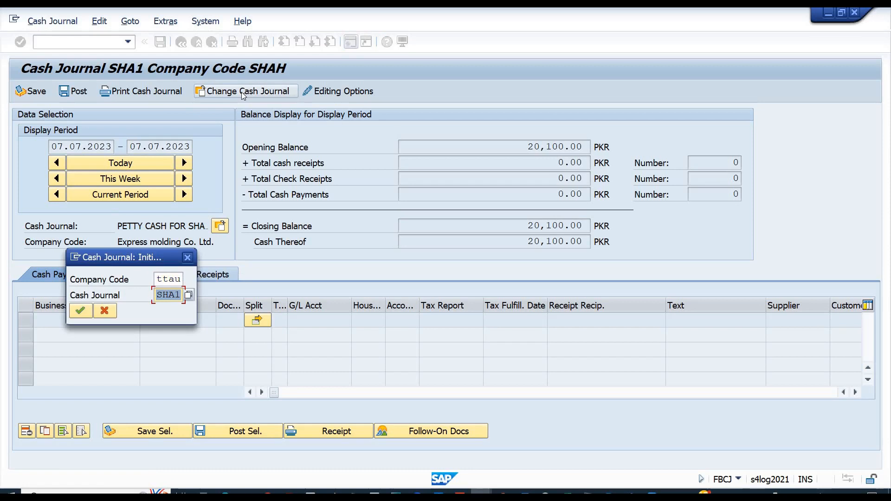
left_click(188, 295)
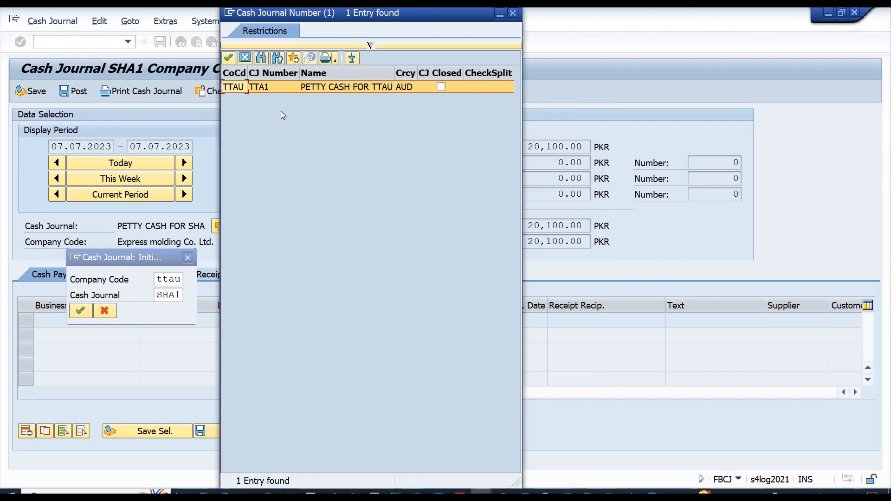
double_click(272, 87)
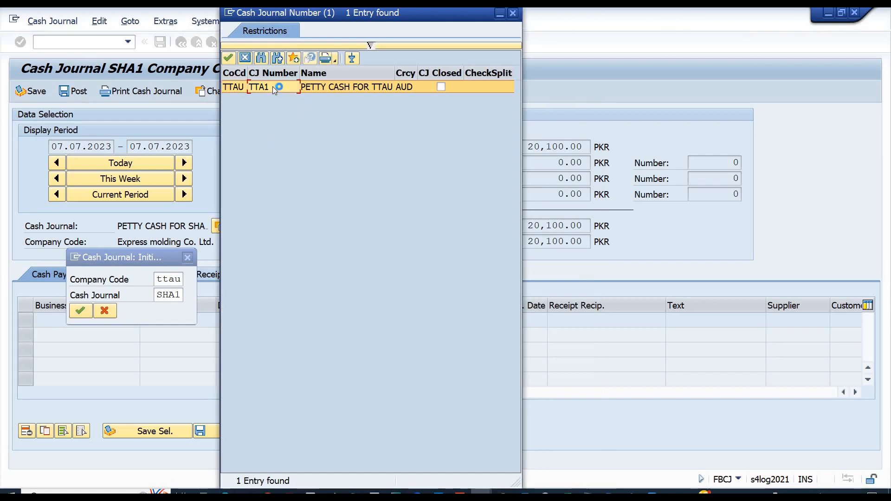
key("Return")
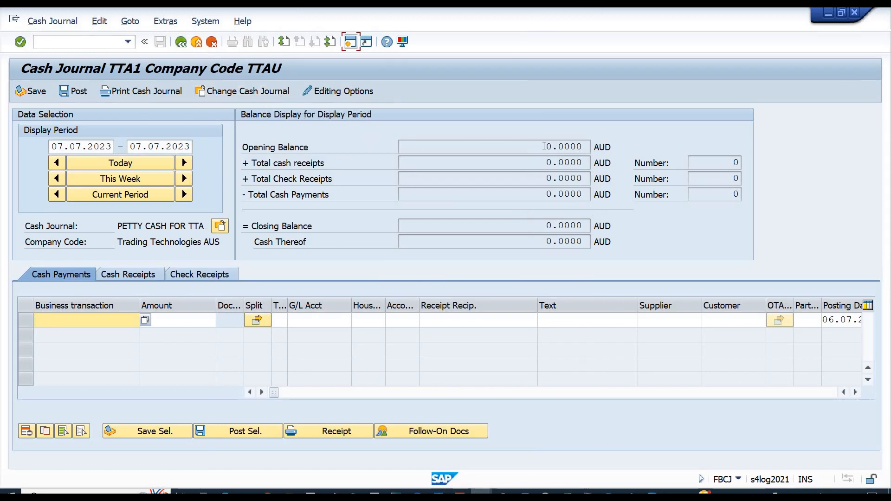
Look through the cash journal's receipt and payment views, and list the business transactions available for cash receipts in company code TTAU.
left_click_drag(544, 147, 587, 147)
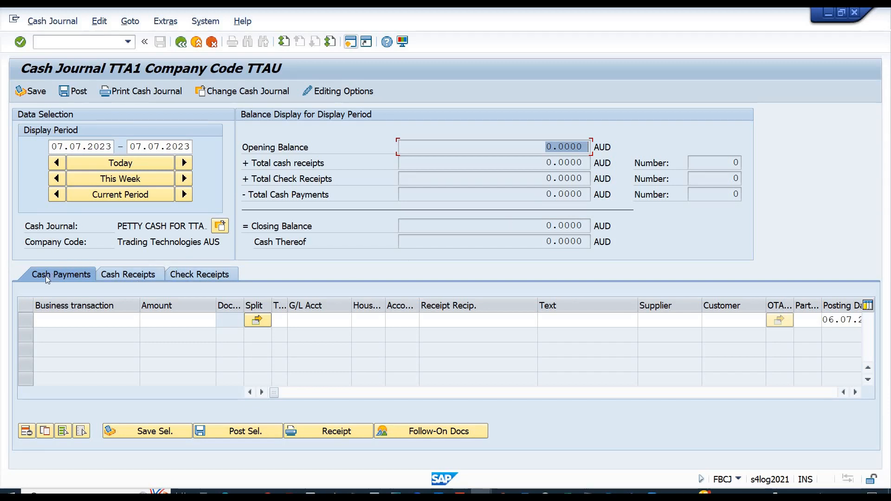
left_click(129, 276)
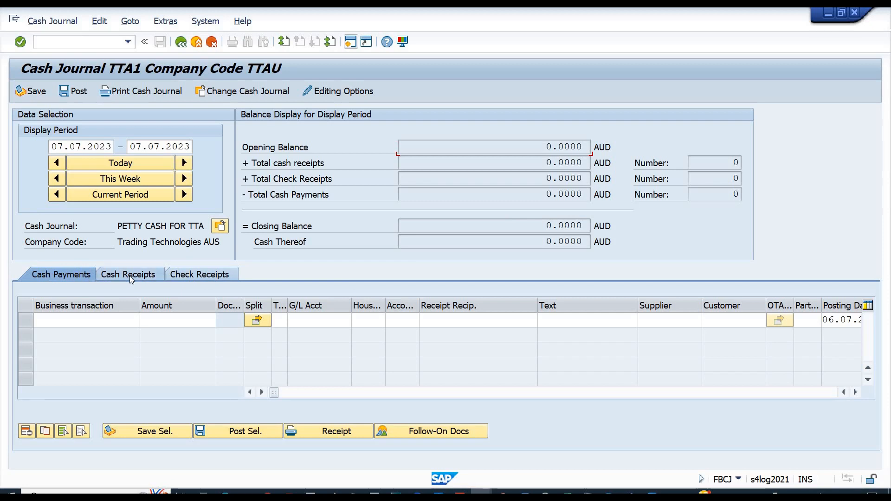
left_click(193, 276)
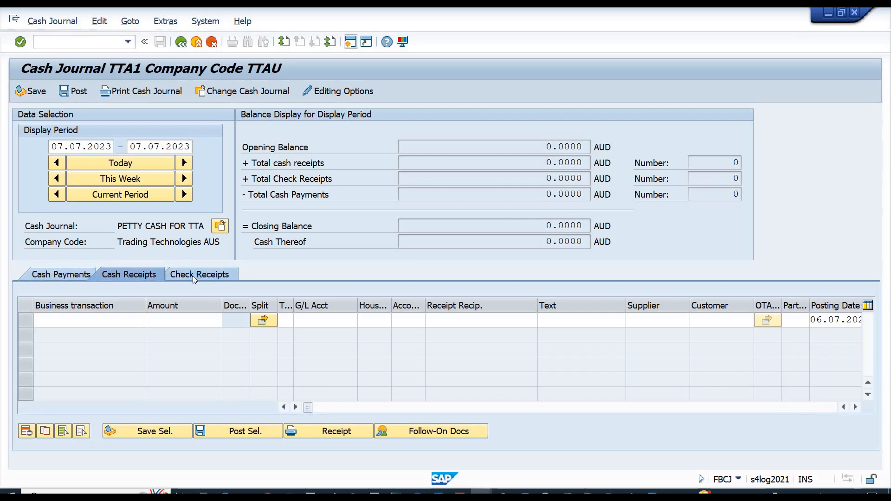
left_click(127, 275)
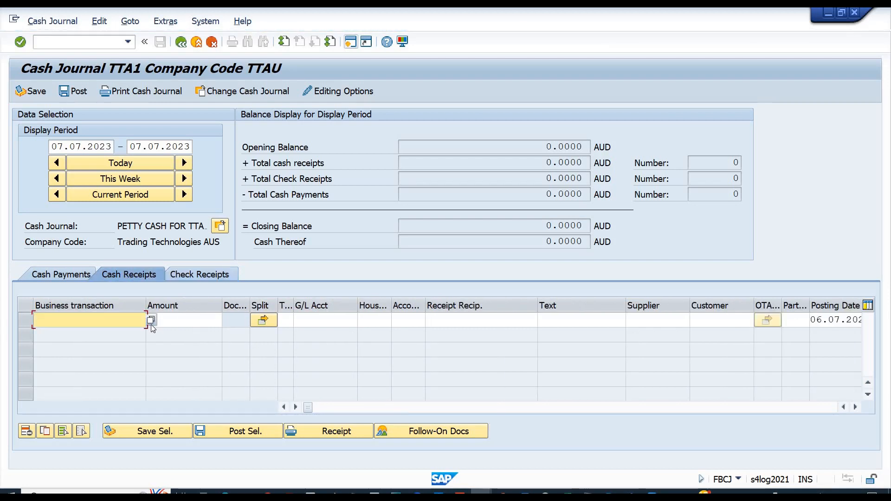
left_click(151, 322)
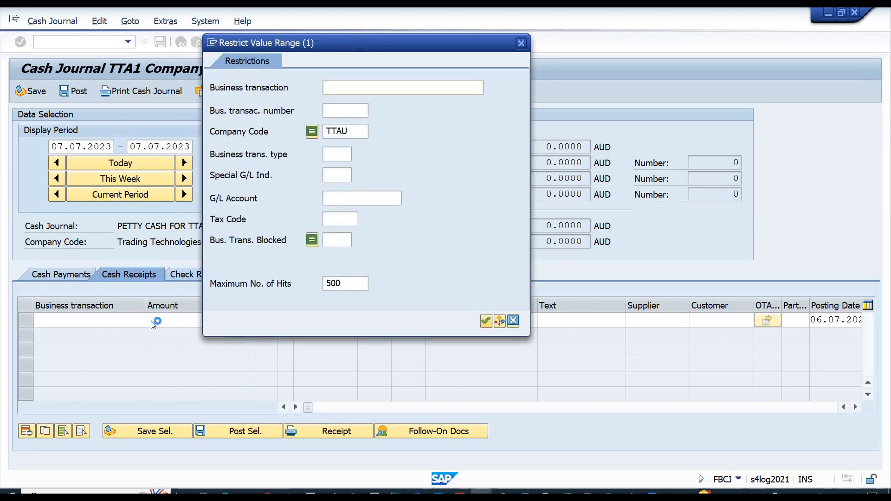
key("Return")
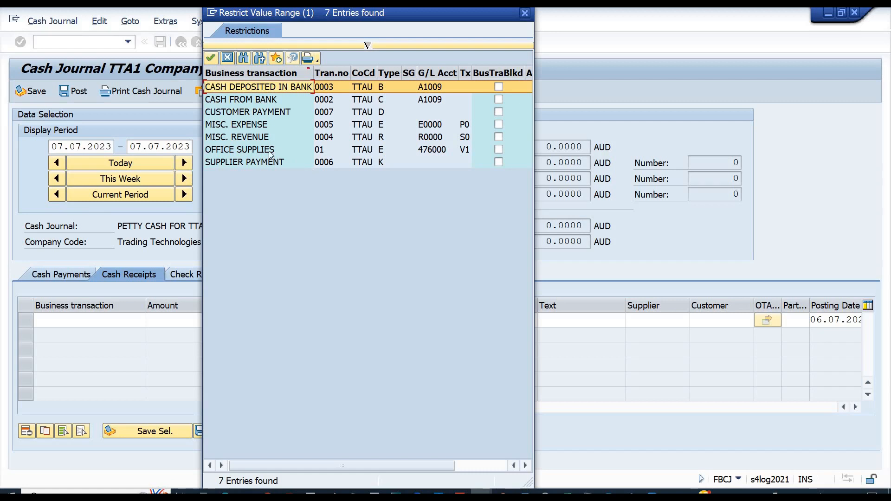
left_click(235, 150)
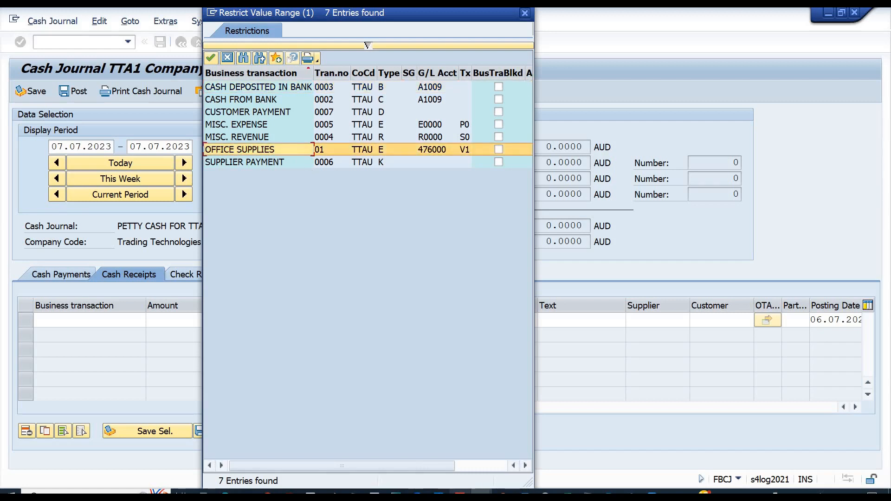
Switch to the IMG session, open Maintain Business Transactions for the cash journal and go to the entries of company code TTAU.
mouse_move(481, 495)
left_click(542, 466)
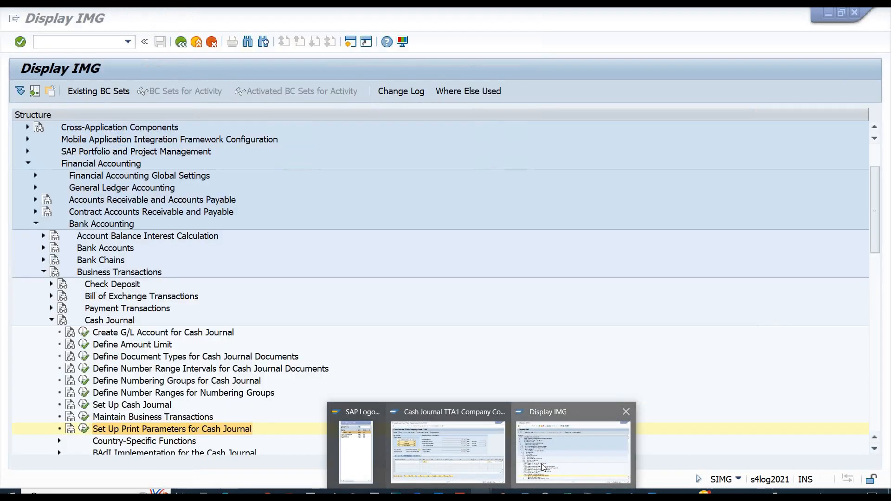
left_click(83, 418)
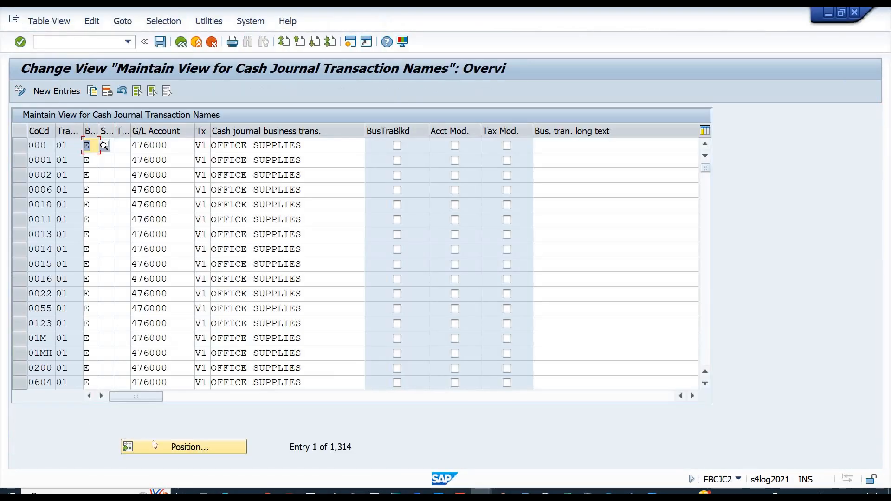
left_click(174, 447)
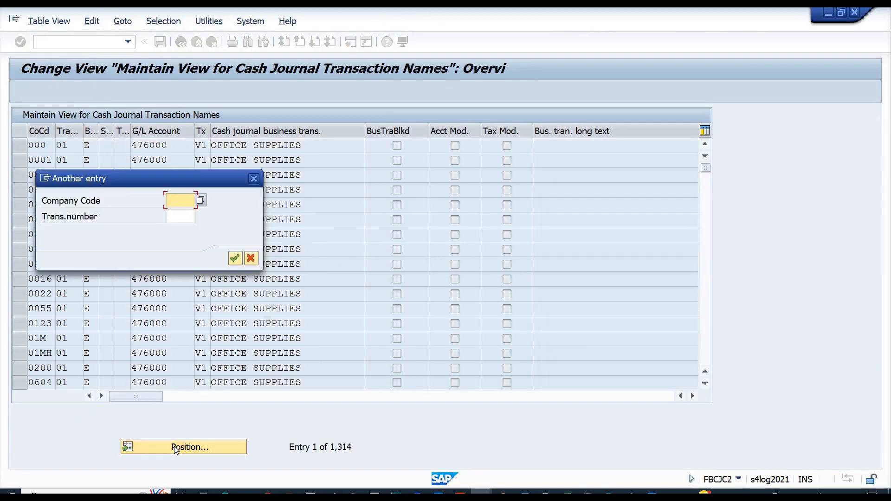
type("ttau")
key("Return")
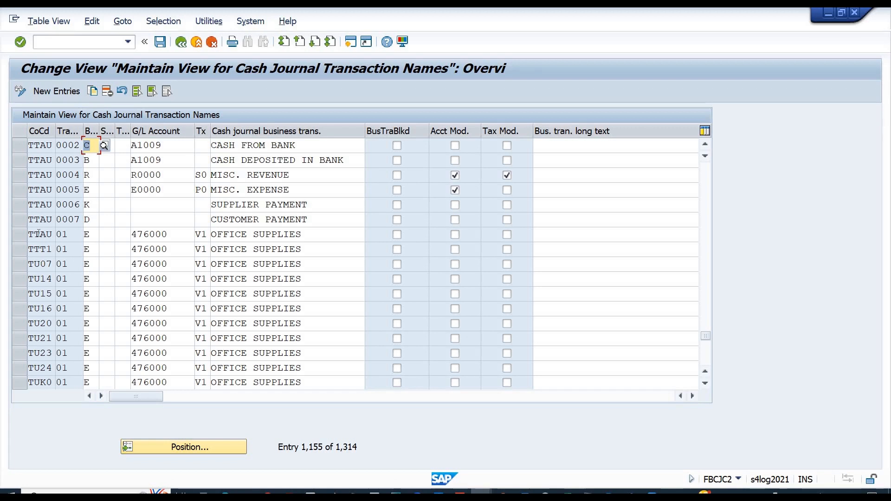
Delete business transaction 01 OFFICE SUPPLIES of company code TTAU and save the table.
left_click(18, 234)
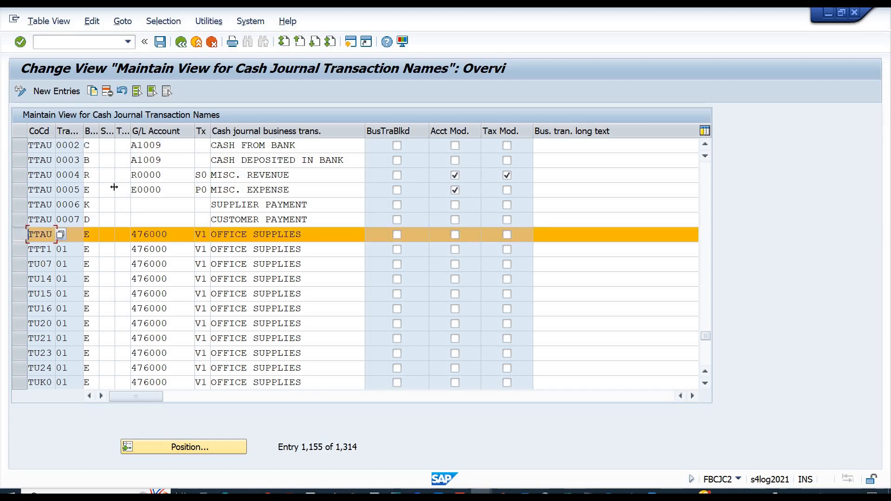
left_click(106, 91)
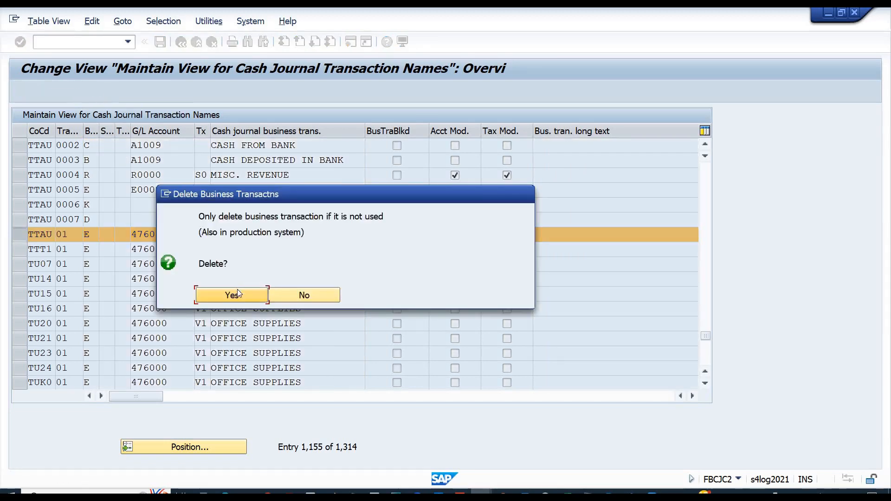
left_click(238, 295)
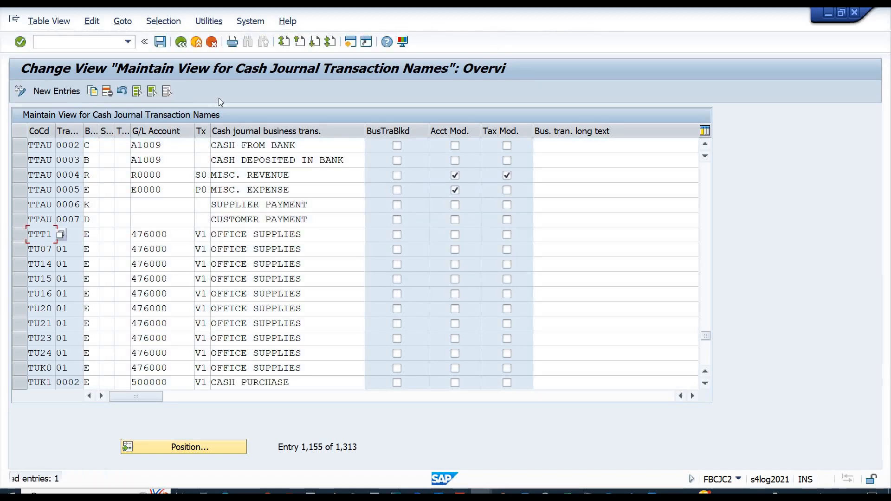
left_click(159, 42)
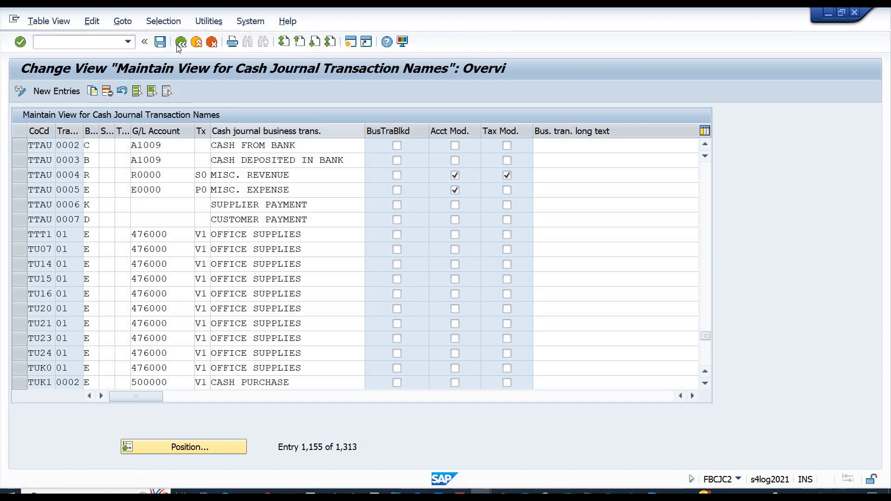
left_click(181, 42)
Return to the cash journal session, refresh the list of business transactions and choose CASH FROM BANK for the first cash receipt.
left_click(289, 245)
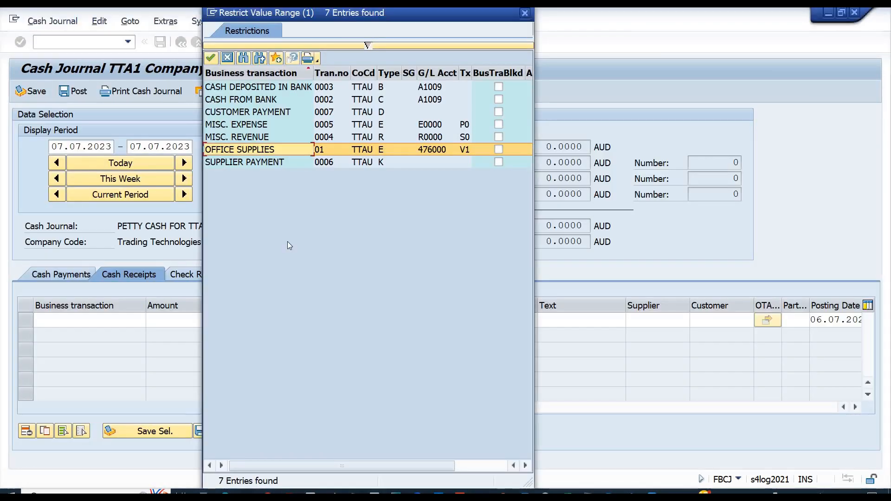
left_click(227, 58)
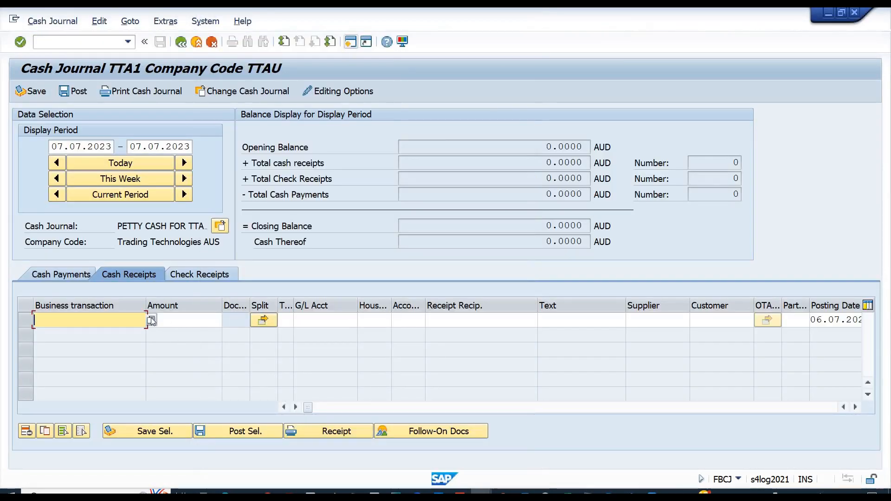
left_click(151, 320)
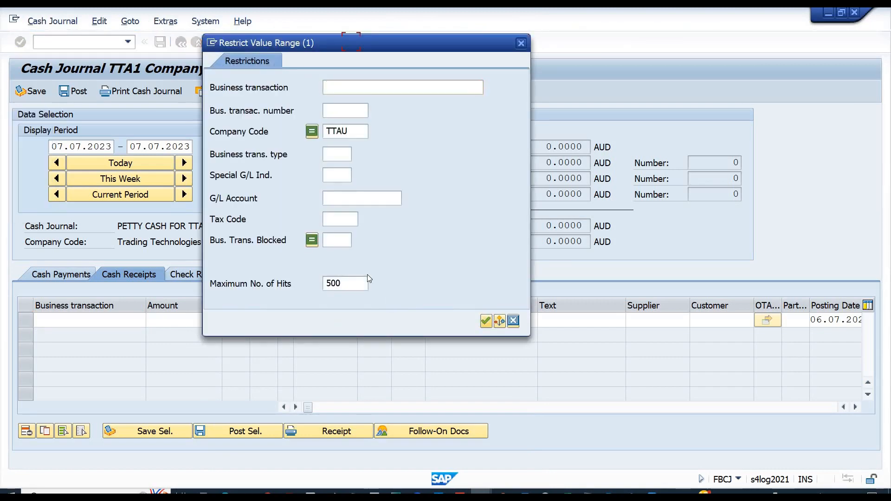
key("Return")
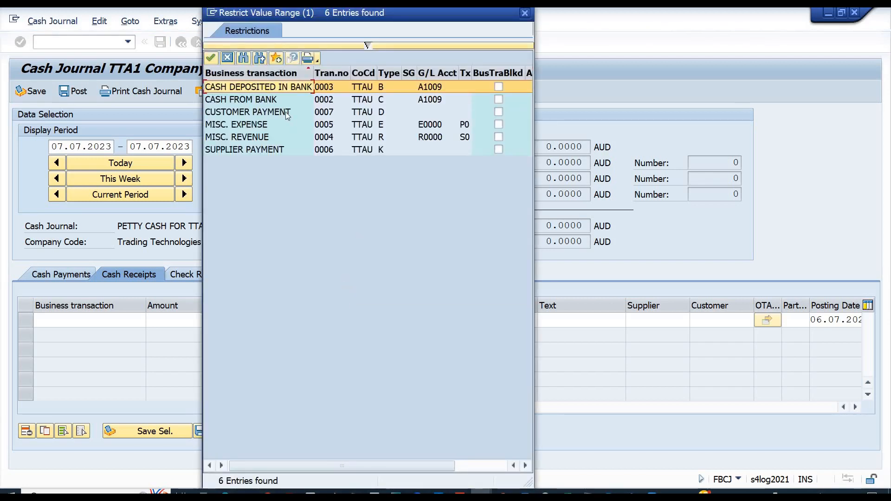
left_click(253, 100)
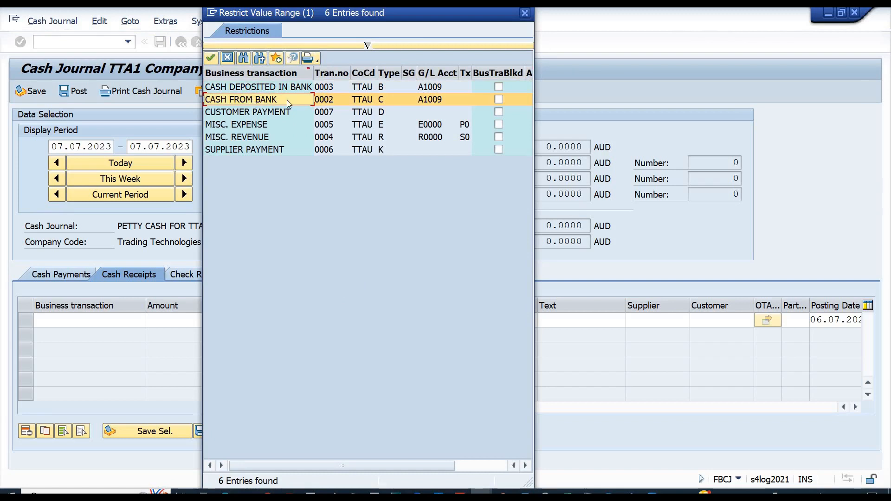
double_click(299, 99)
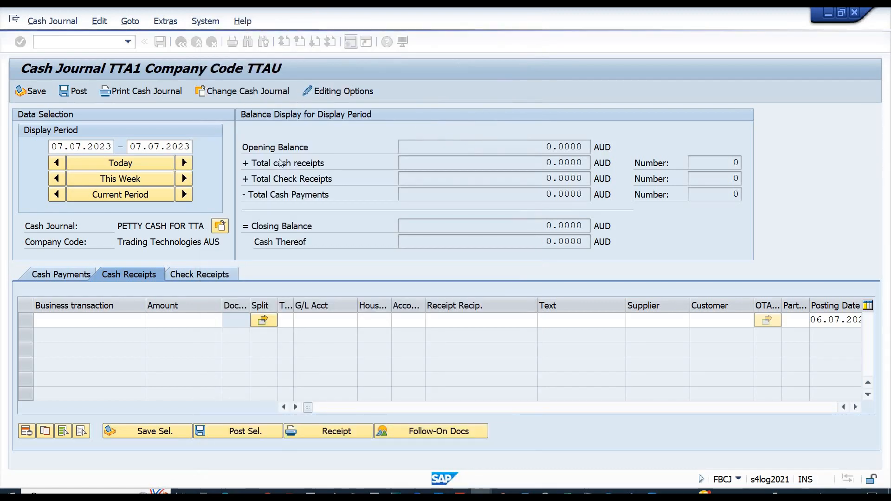
Enter 40000 as the amount of the CASH FROM BANK receipt.
left_click(183, 323)
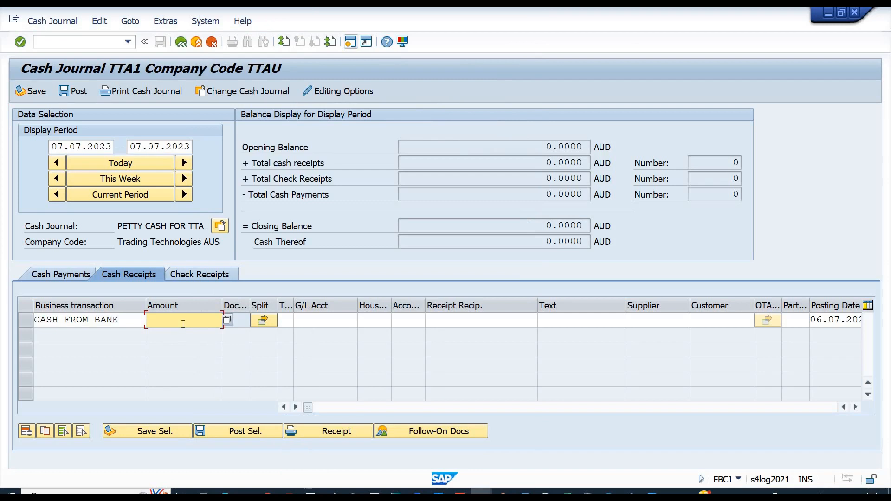
type("4")
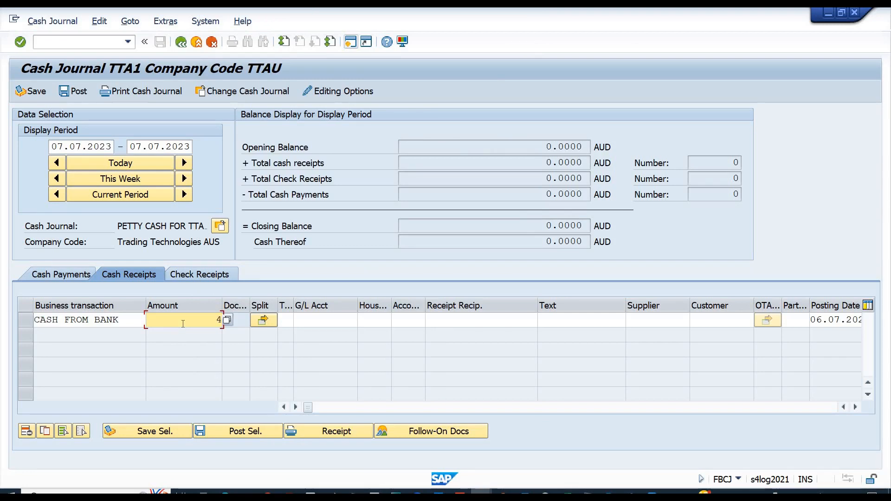
type("0000")
key("Return")
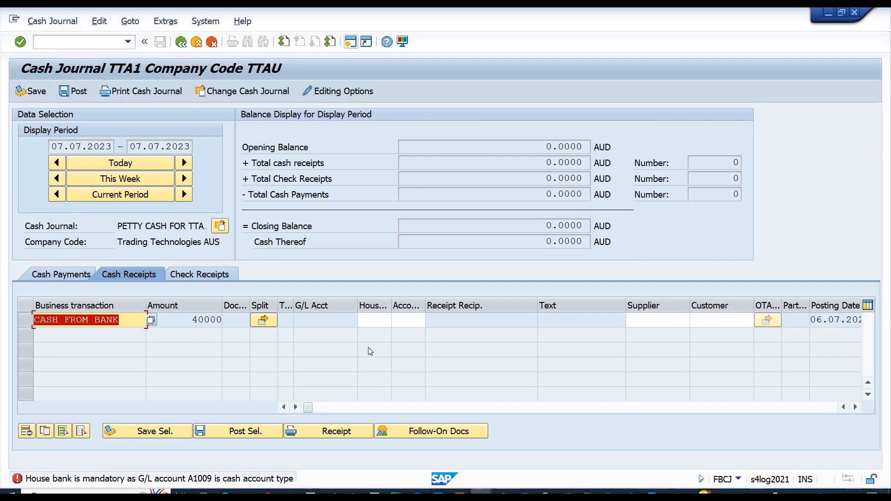
Assign house bank COMM1 and account ID COMM1 to the CASH FROM BANK receipt.
left_click(375, 318)
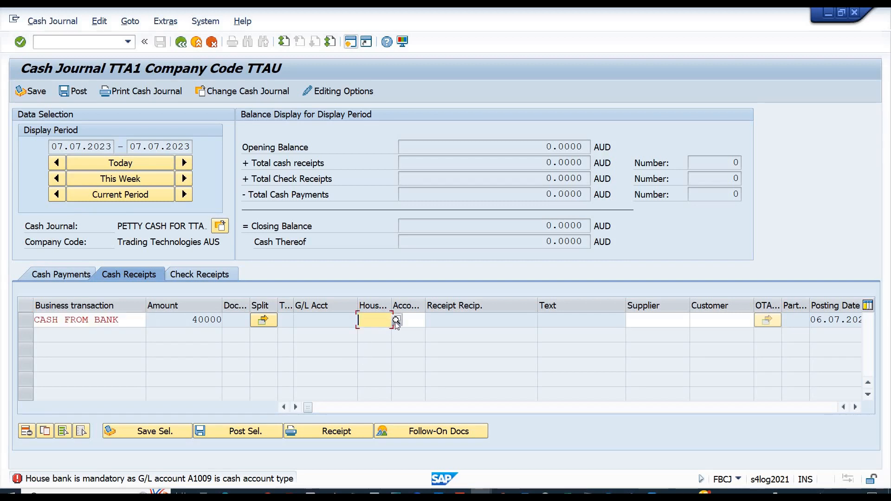
left_click(396, 321)
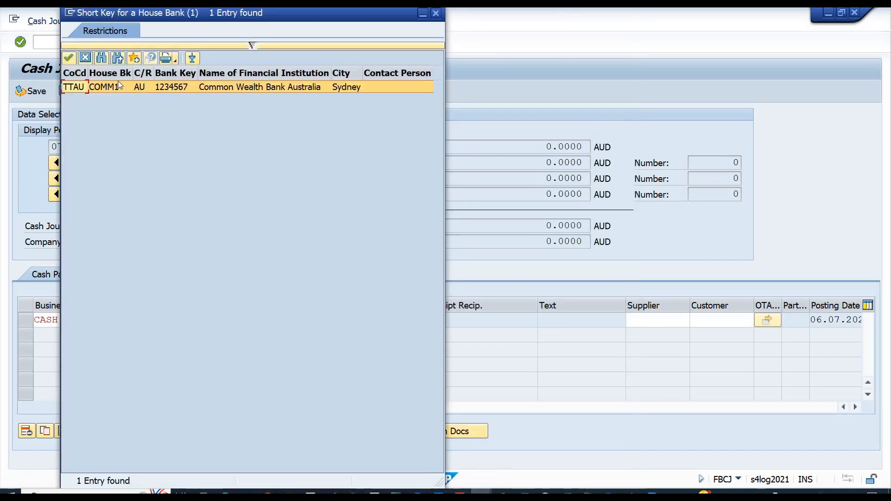
double_click(116, 87)
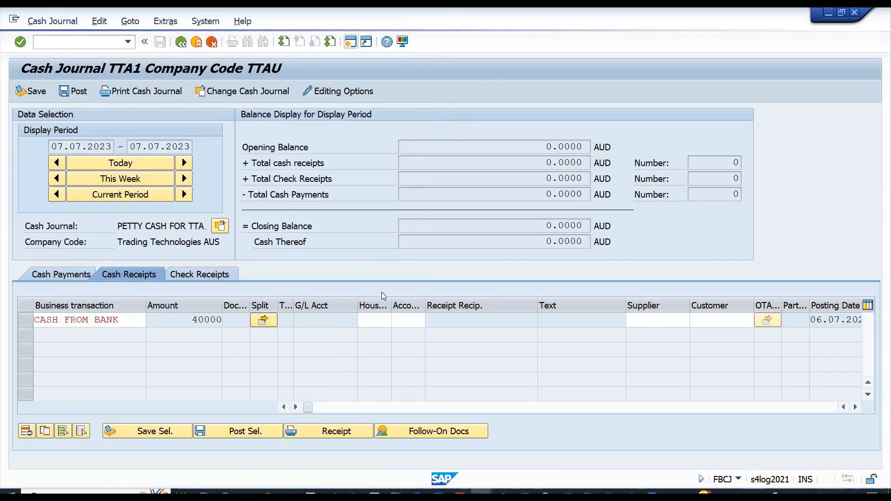
left_click(412, 321)
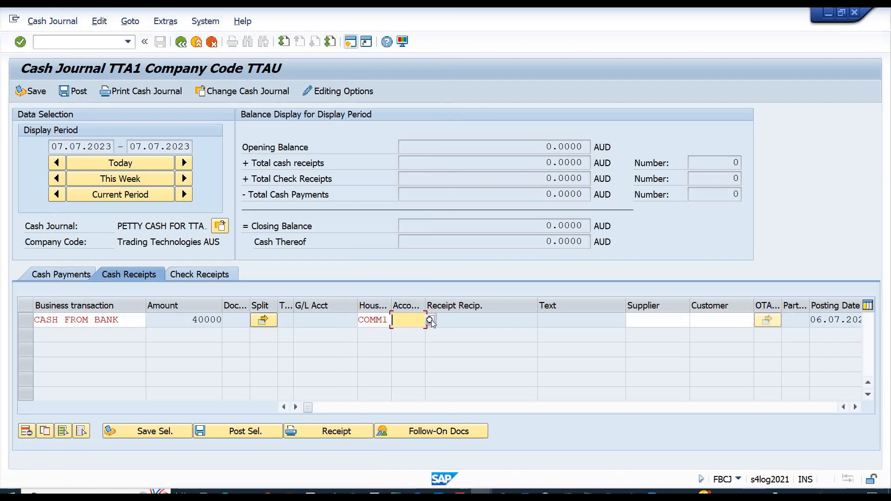
left_click(431, 321)
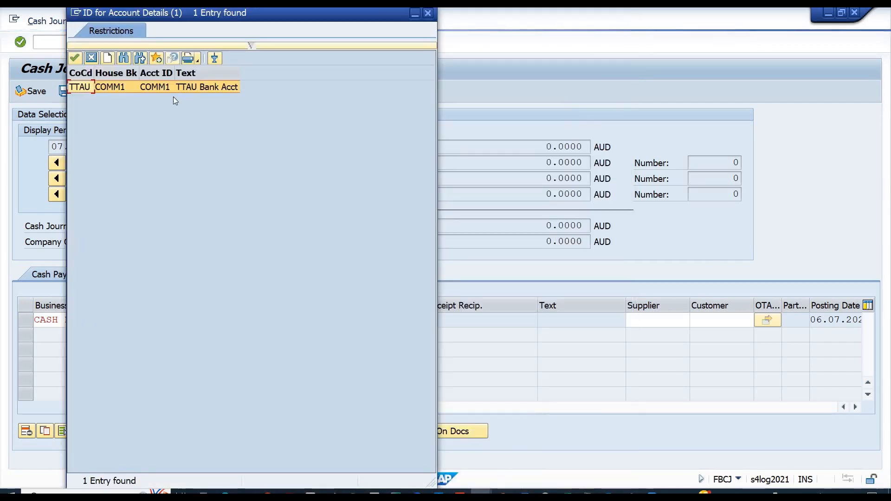
double_click(149, 88)
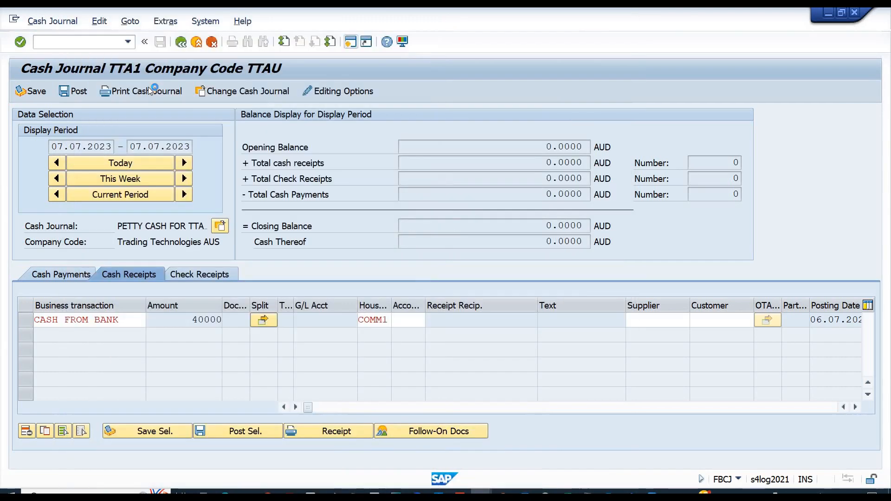
key("Return")
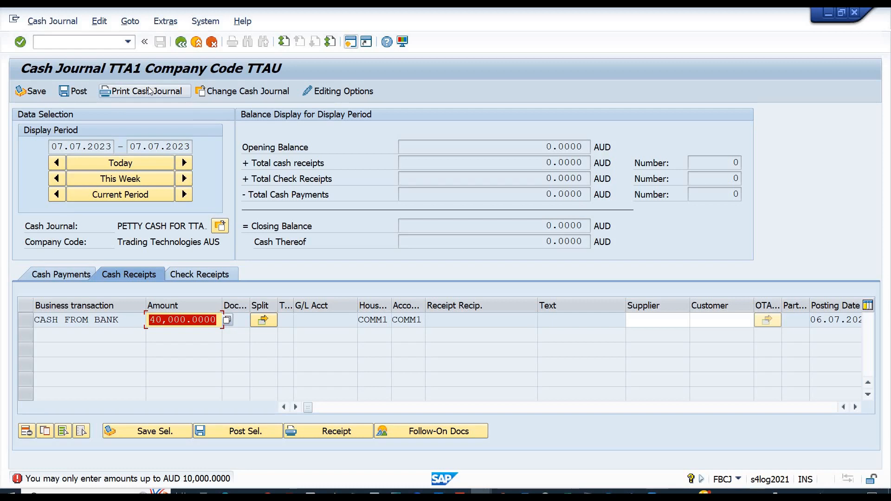
Set the amount of the CASH FROM BANK receipt to 10000.
type("1")
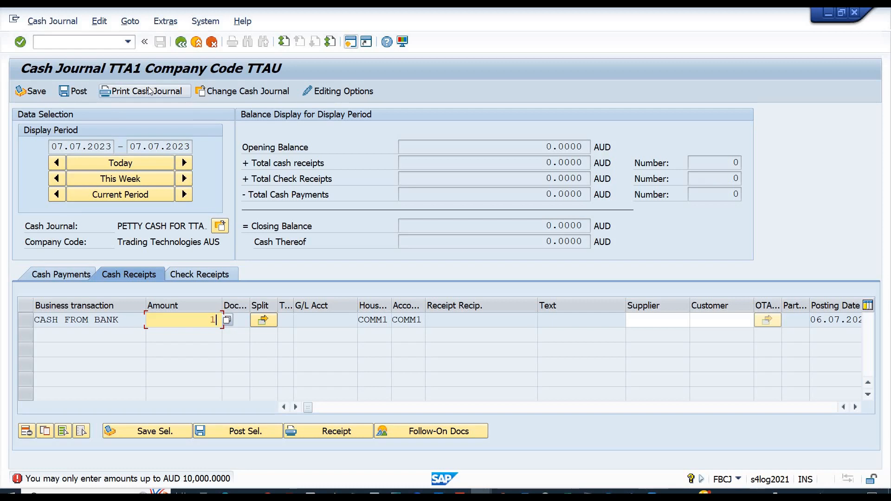
type("0000")
key("Return")
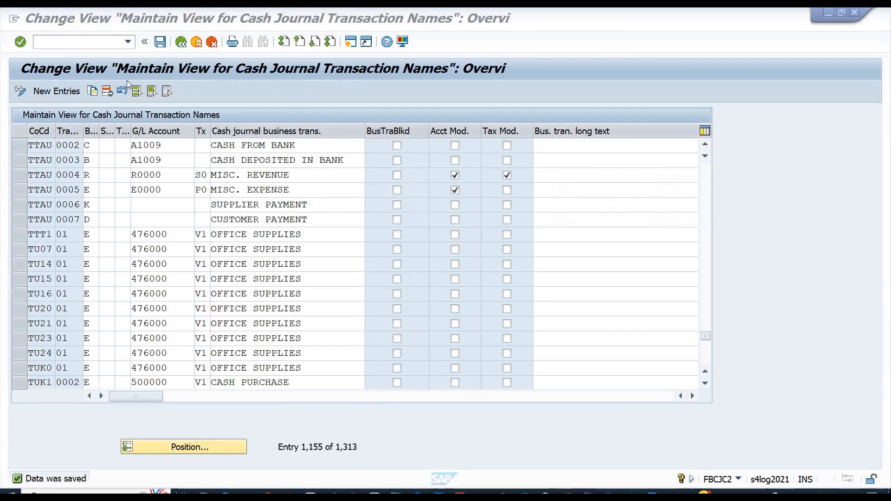
Check the cash journal amount limit defined for company code TTAU in the customizing settings.
left_click(181, 42)
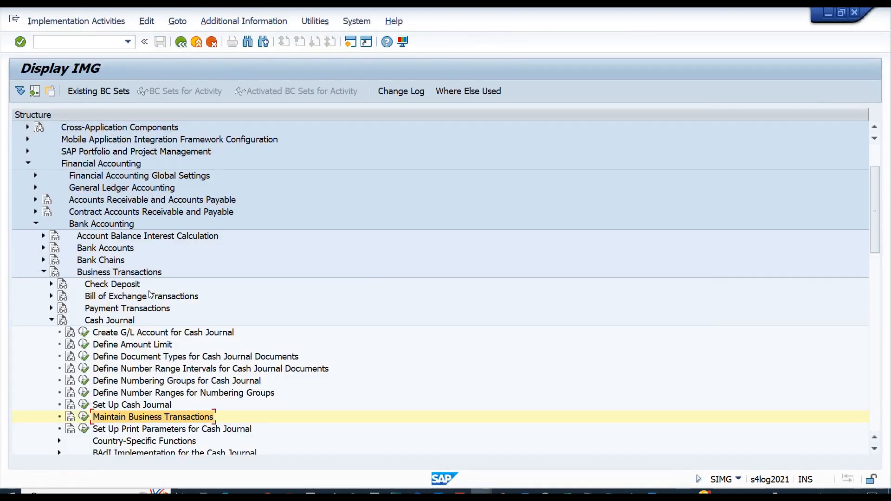
left_click(84, 347)
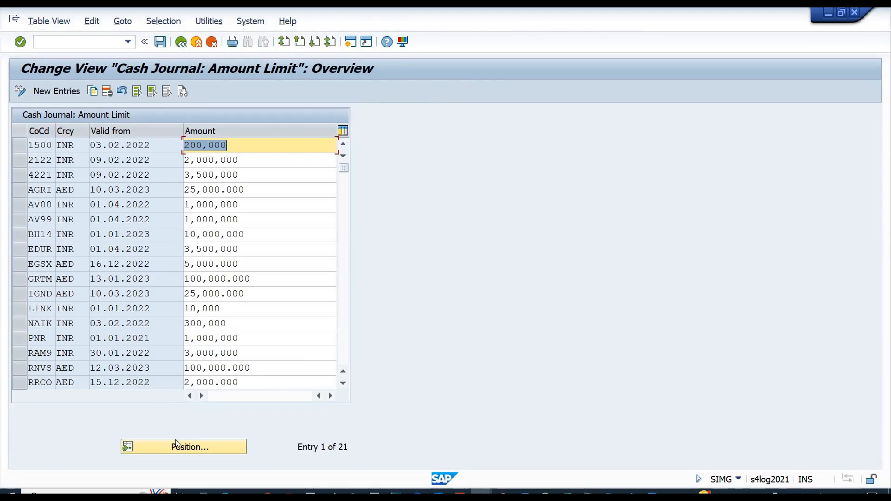
left_click(177, 446)
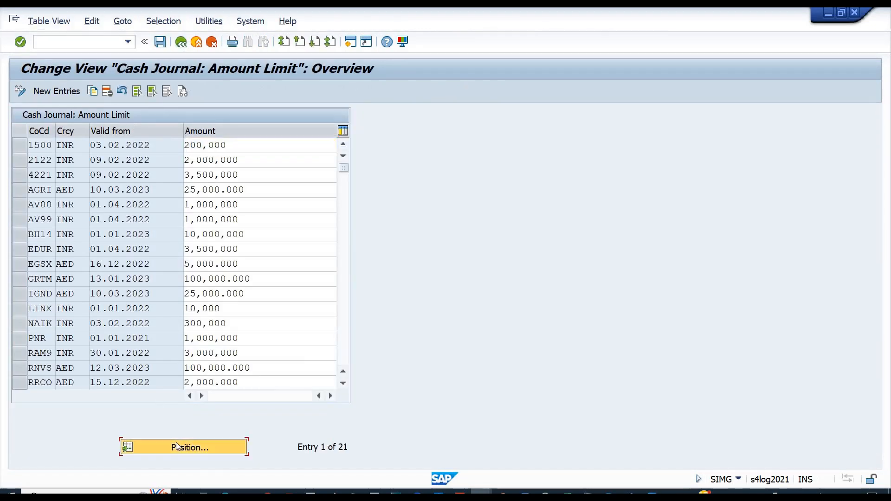
type("ttau")
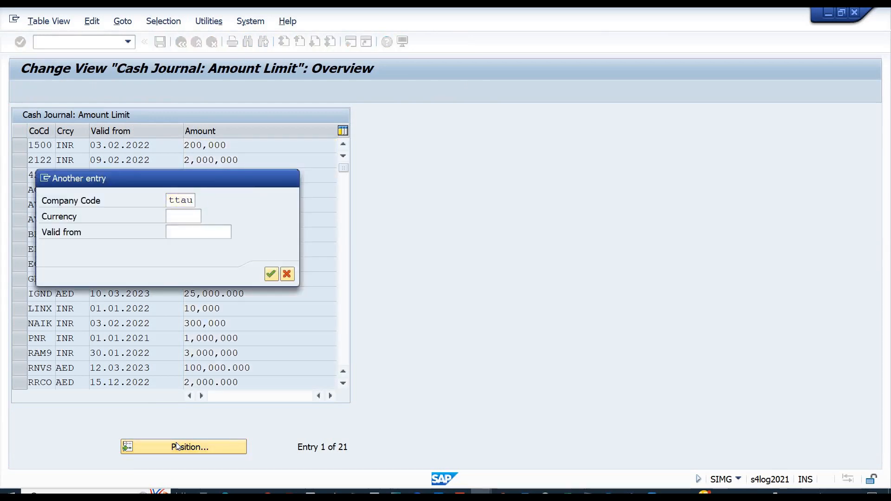
key("Return")
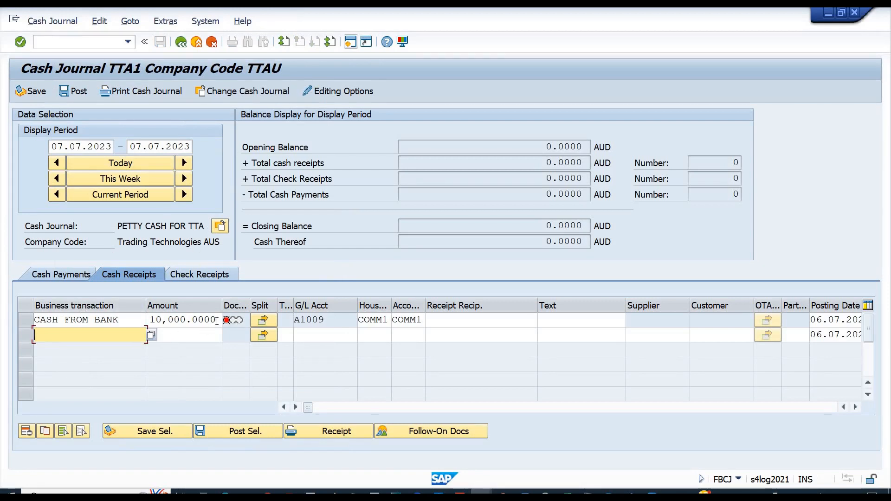
Try to raise the CASH FROM BANK receipt amount to 11000 and read the detailed explanation of the system message.
left_click_drag(217, 320, 150, 320)
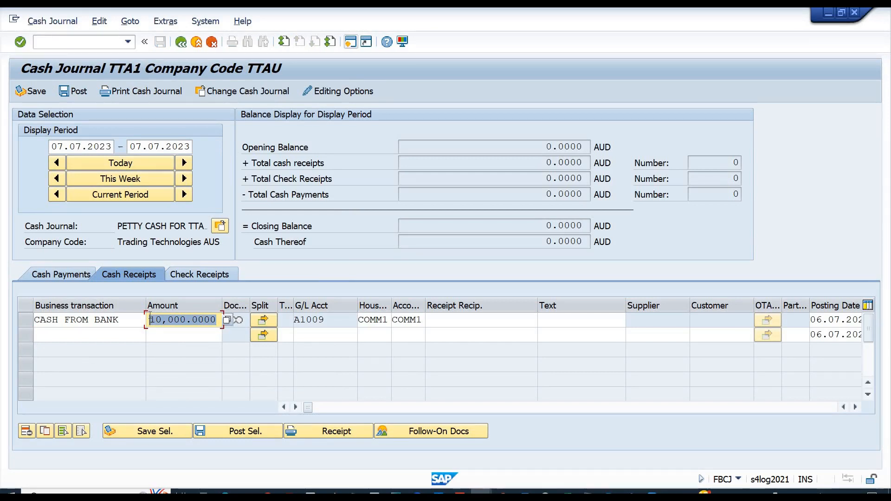
type("11000")
key("Return")
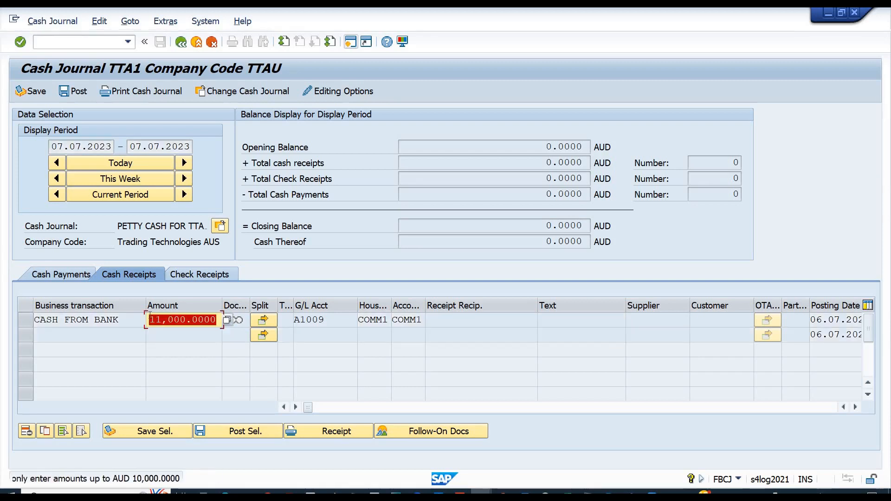
left_click(107, 478)
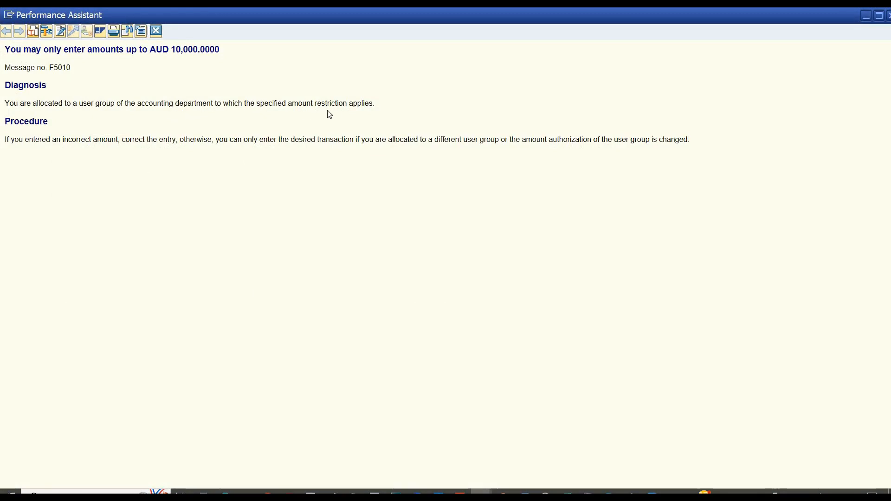
left_click(156, 32)
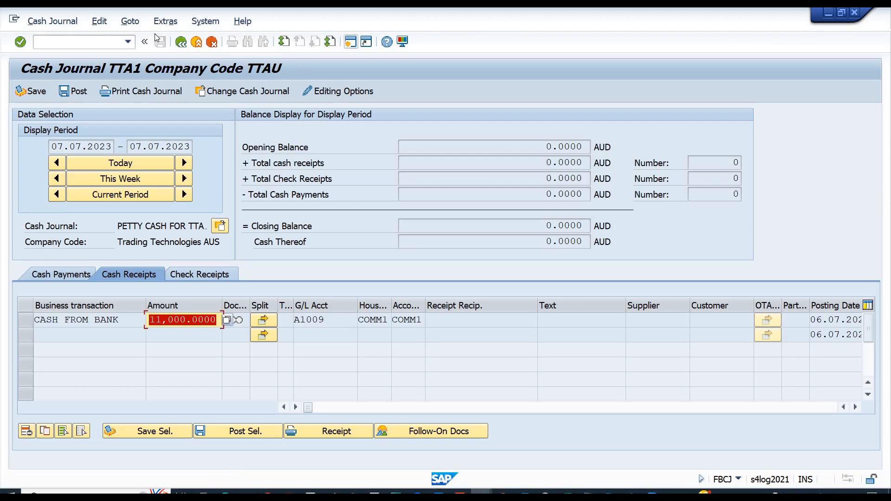
Reset the CASH FROM BANK receipt amount to 10000.
type("10000")
key("Return")
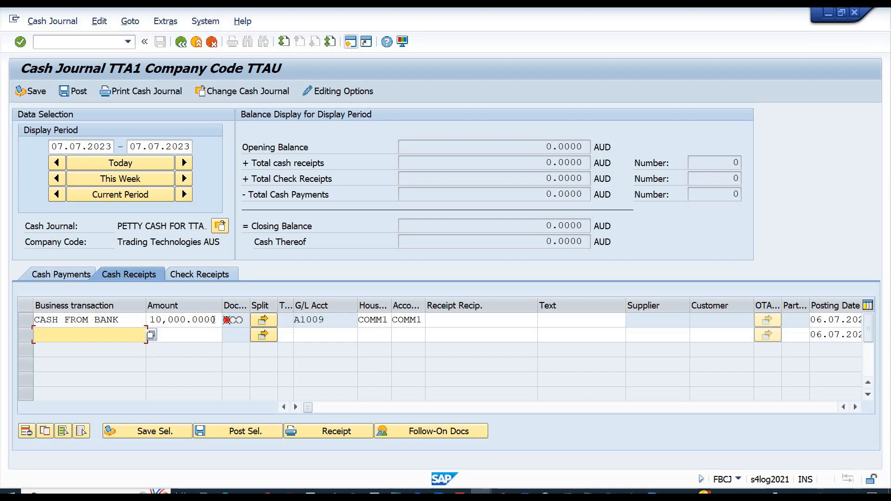
Try to enter a MISC. EXPENSE cash payment with an amount of 2.
left_click(70, 276)
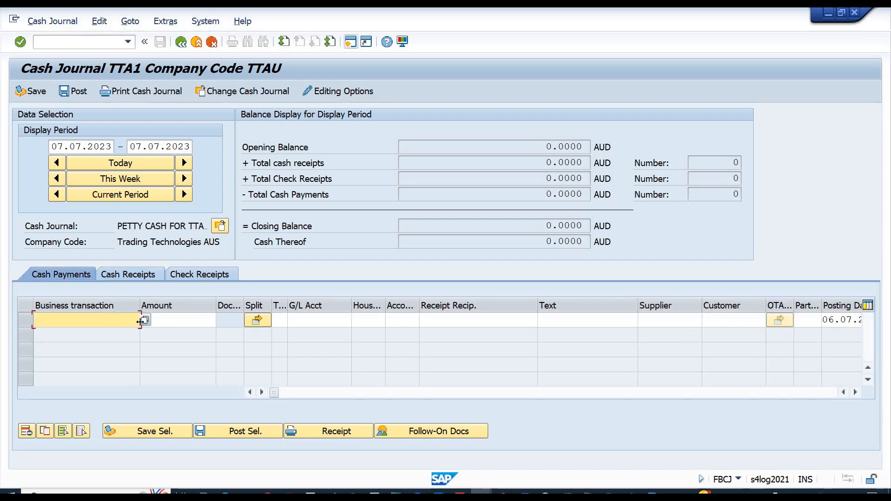
left_click(146, 322)
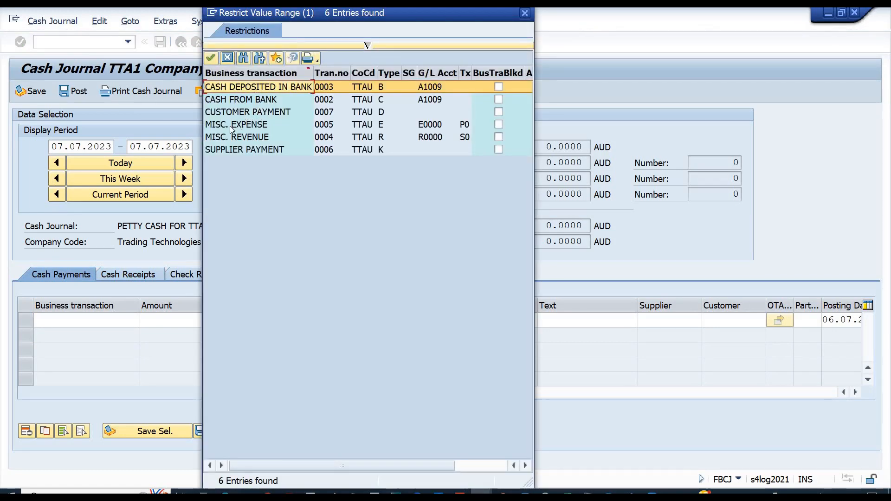
double_click(226, 125)
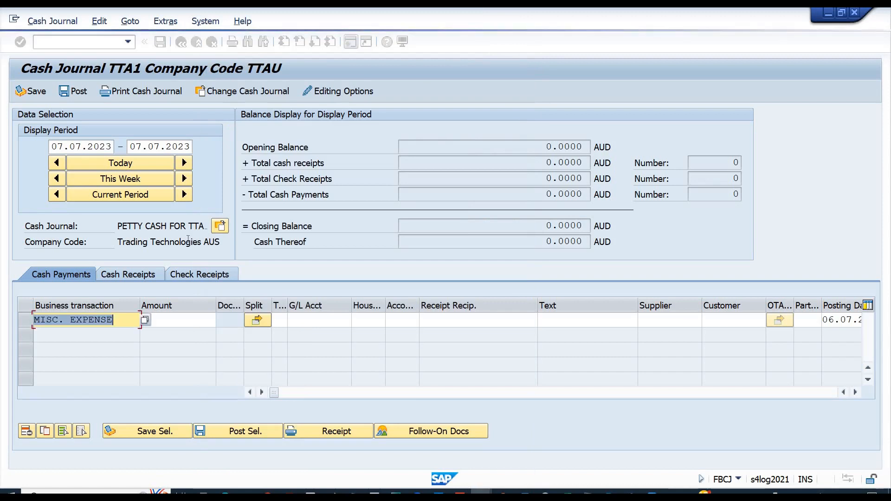
left_click(186, 320)
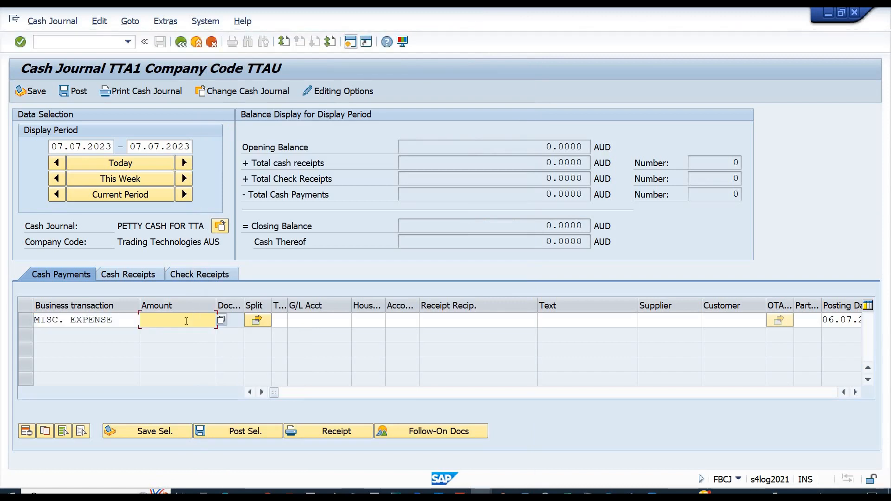
type("2")
key("Return")
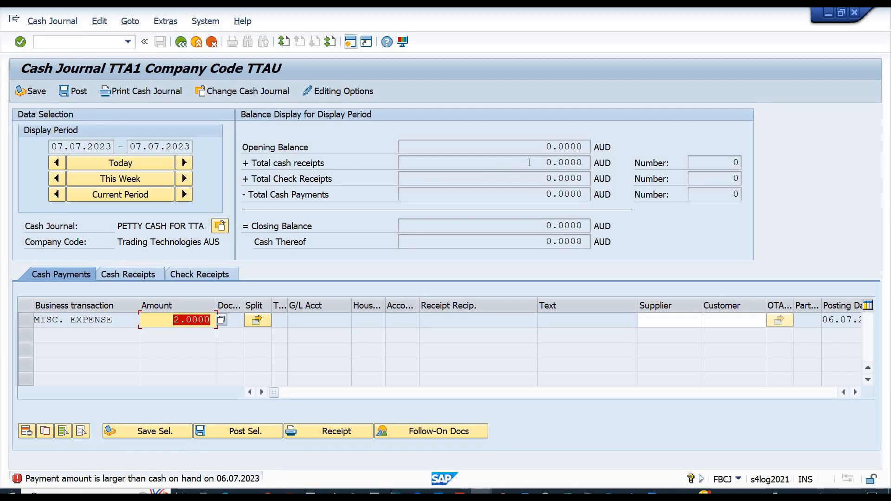
left_click_drag(547, 163, 611, 176)
key("shift+End")
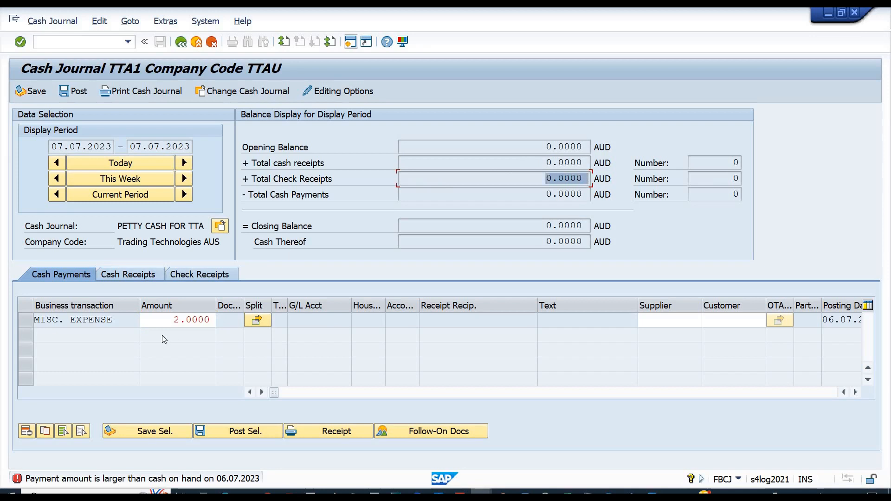
Clear the amount of the MISC. EXPENSE payment and delete its line from the cash payments.
left_click_drag(173, 320, 258, 314)
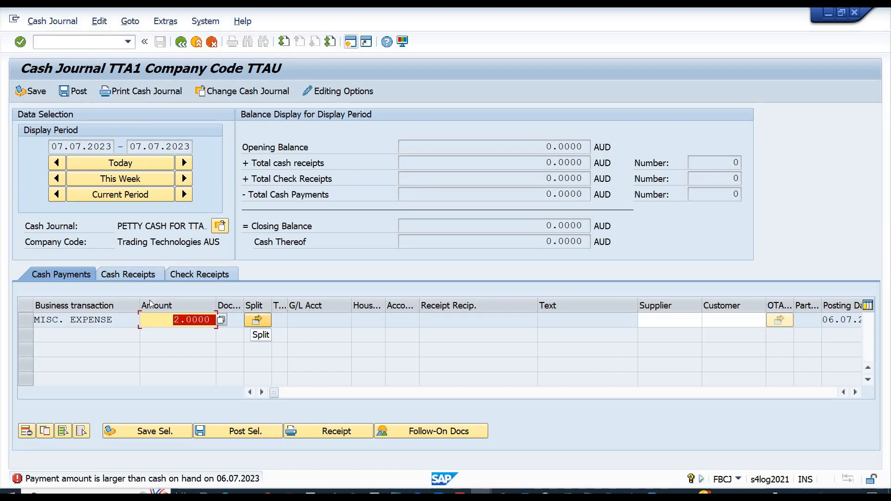
key("BackSpace")
left_click(26, 320)
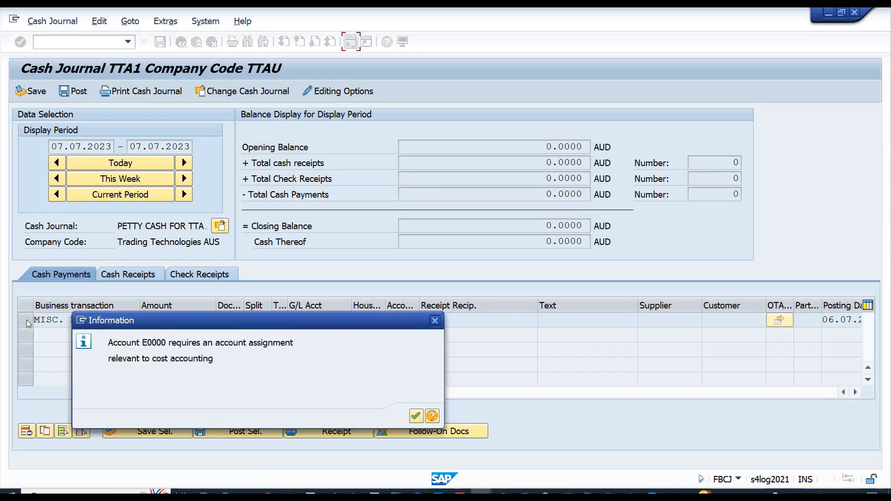
key("Return")
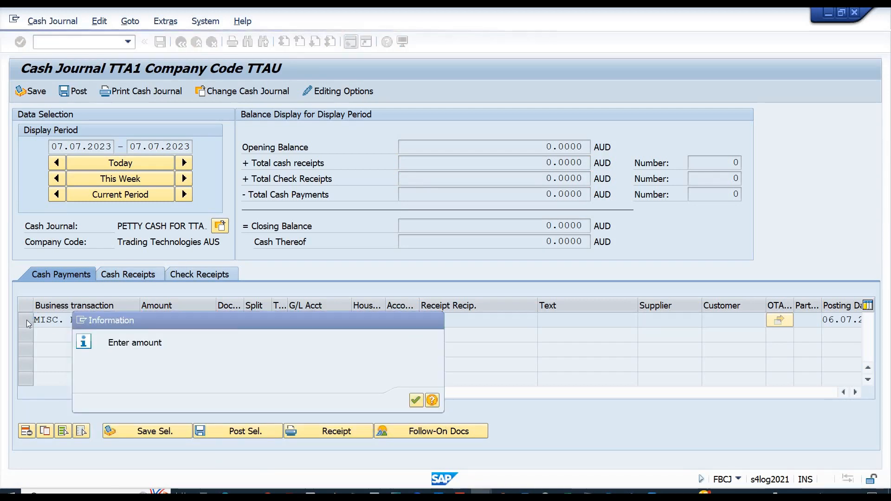
key("Return")
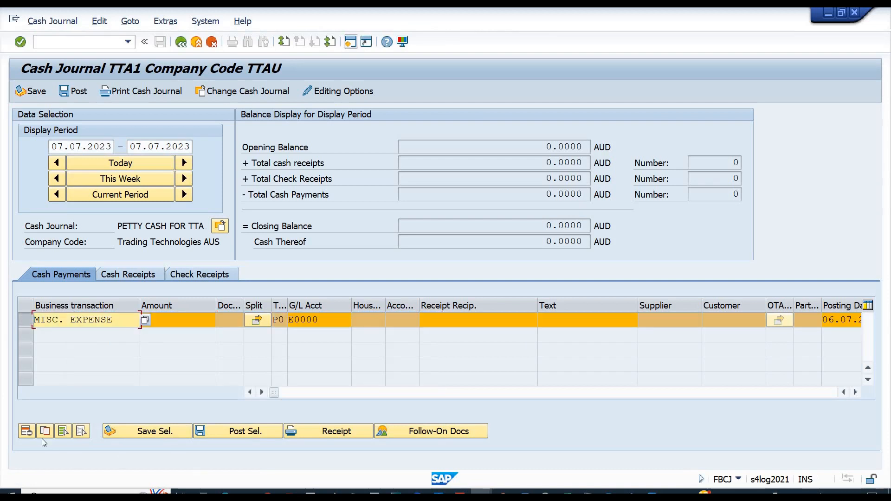
left_click(27, 431)
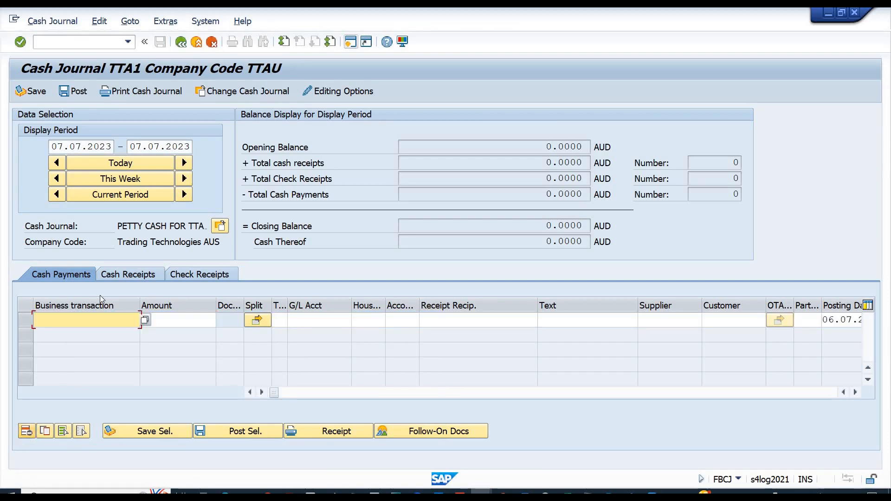
Return to the cash receipts and save the selected CASH FROM BANK line.
left_click(141, 274)
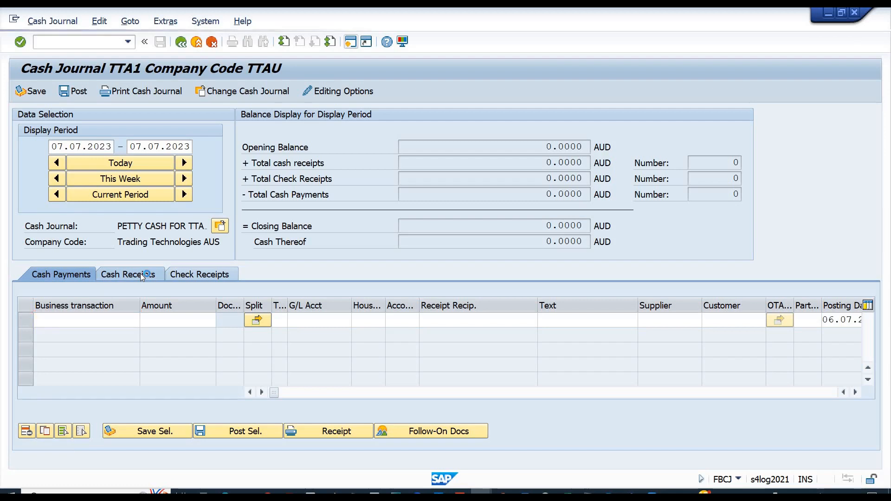
left_click(24, 319)
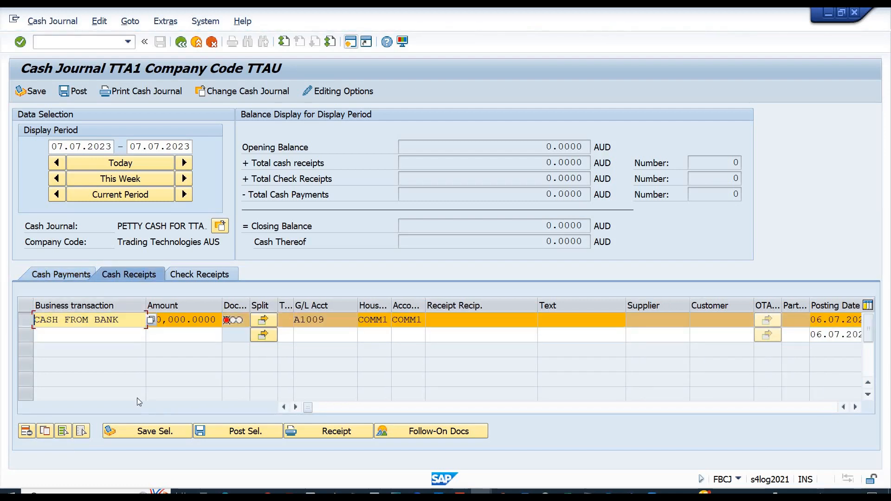
left_click(148, 431)
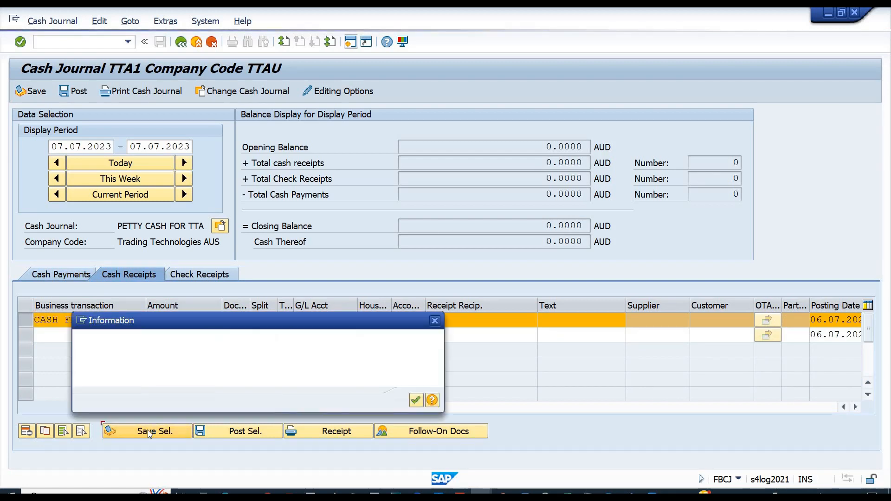
key("Return")
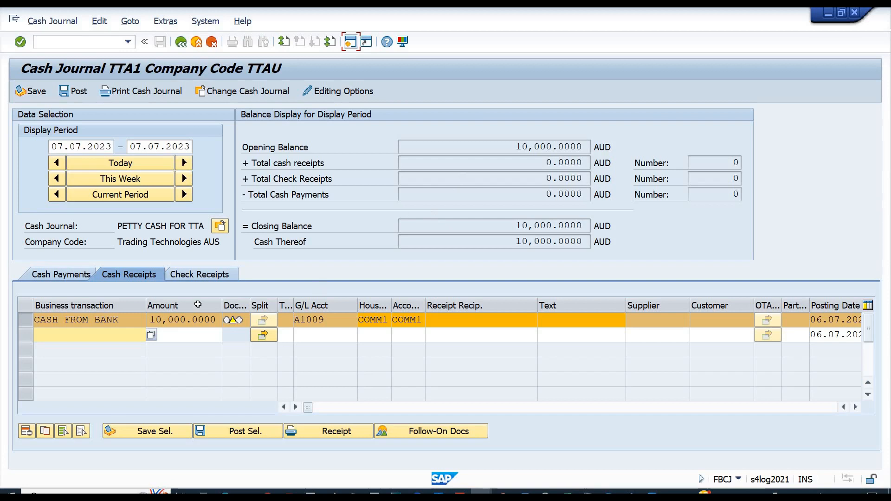
Enter a MISC. EXPENSE cash payment with an amount of 500 in the cash journal.
left_click(58, 275)
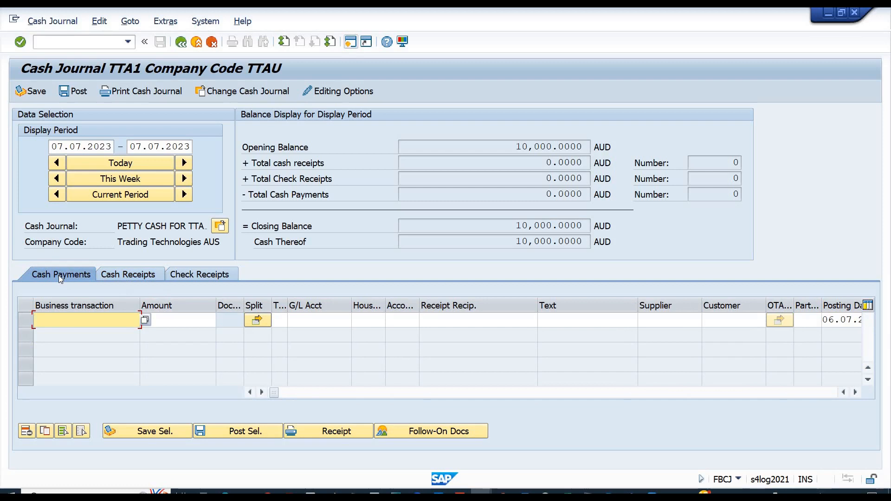
key("space")
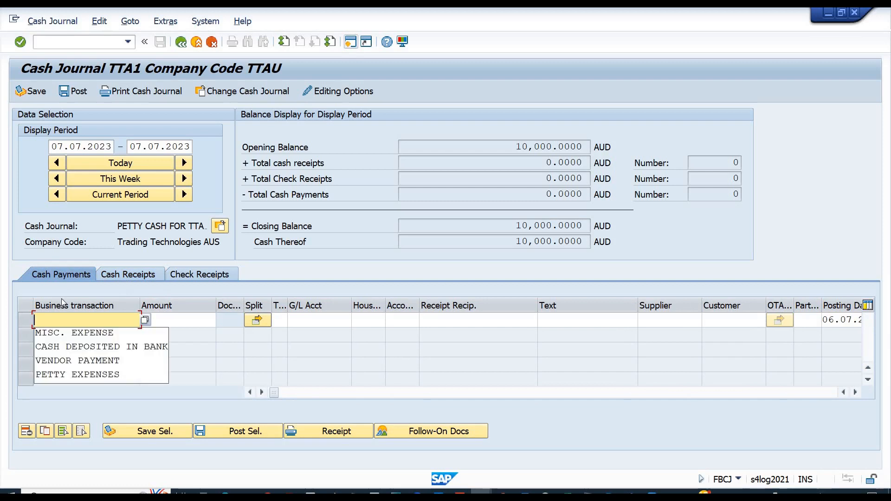
left_click(65, 333)
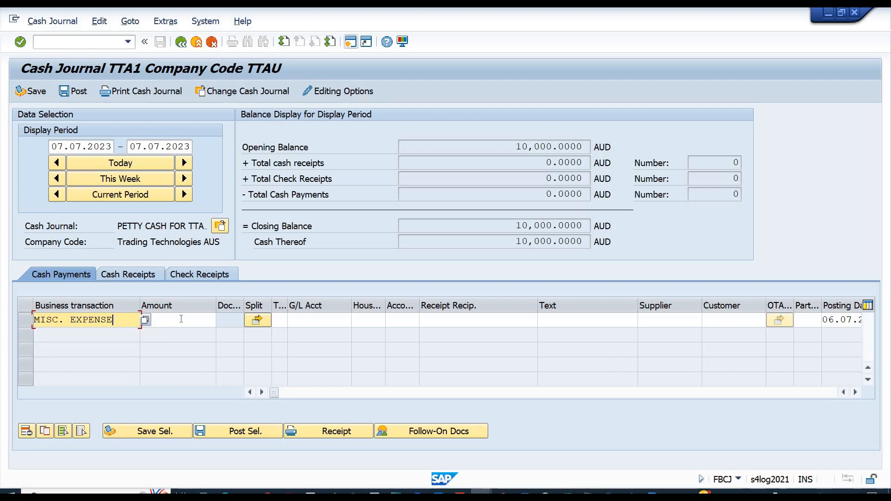
left_click(181, 319)
type("500")
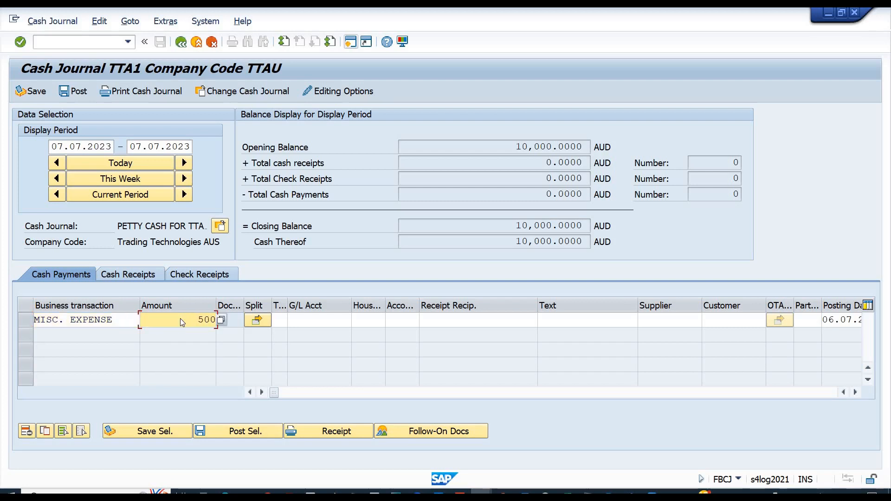
key("Return")
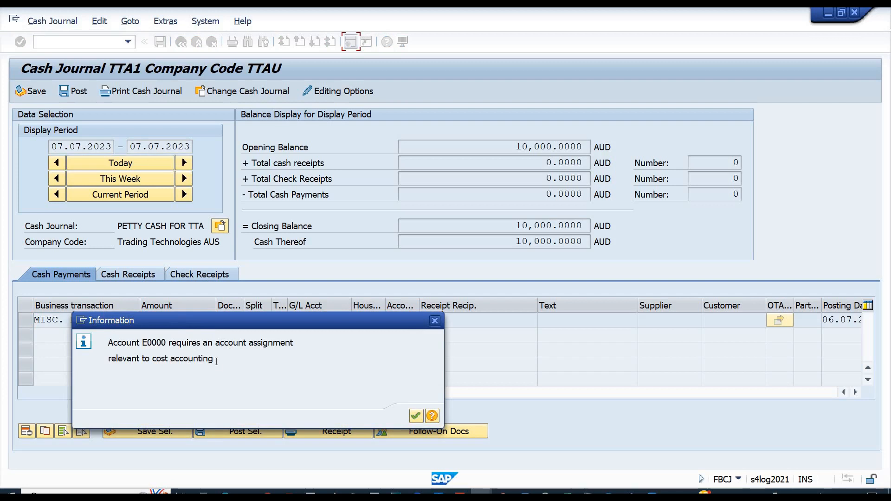
key("Return")
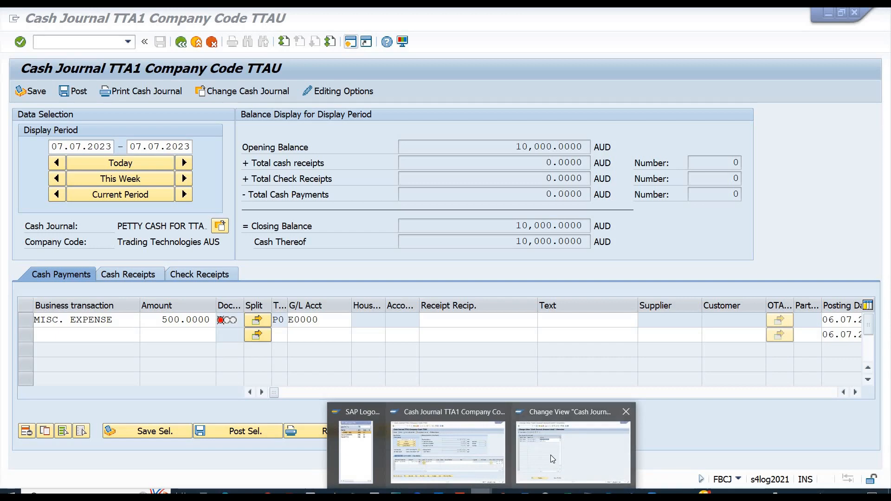
Leave the cash journal amount limit view and open G/L account maintenance (FS00) in a new session.
left_click(551, 455)
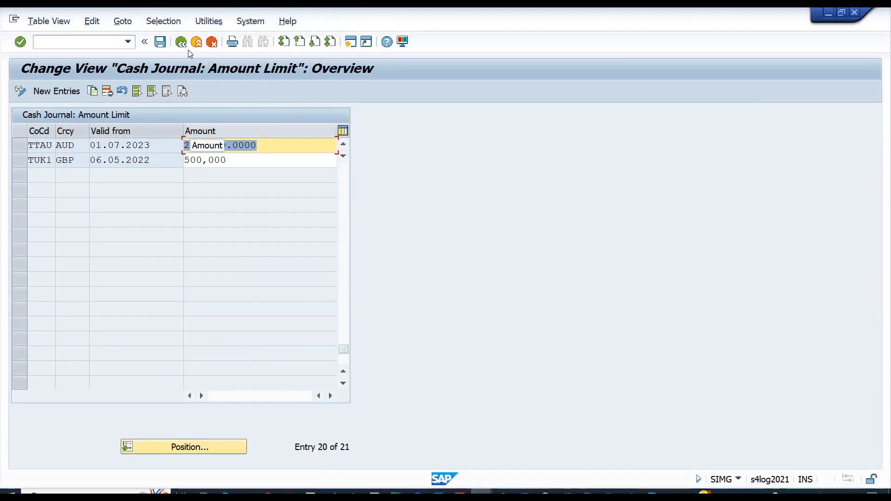
key("F3")
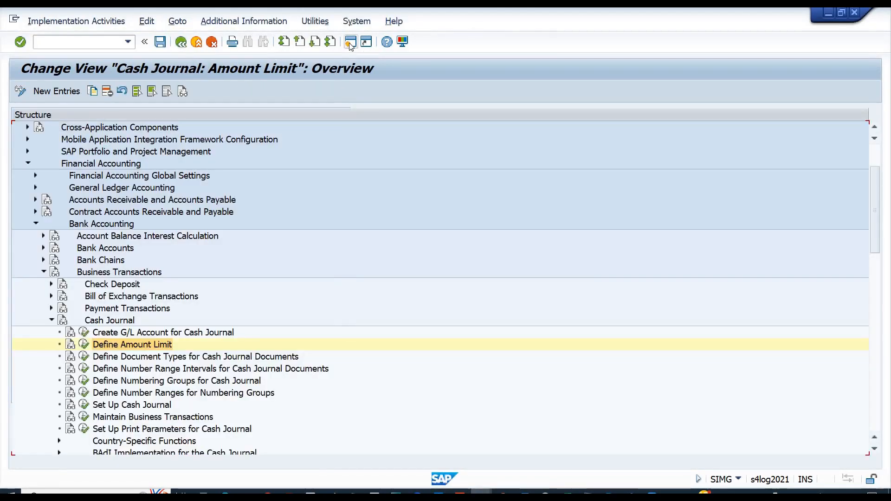
left_click(349, 43)
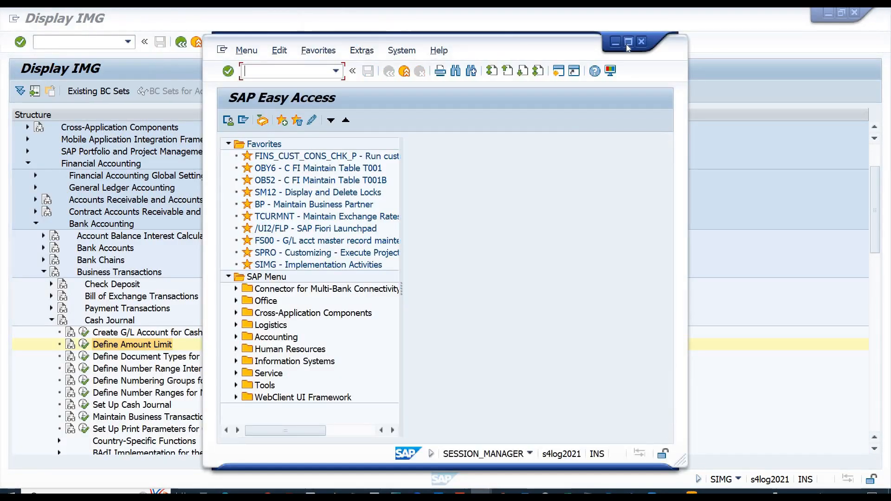
left_click(628, 42)
type("fs00")
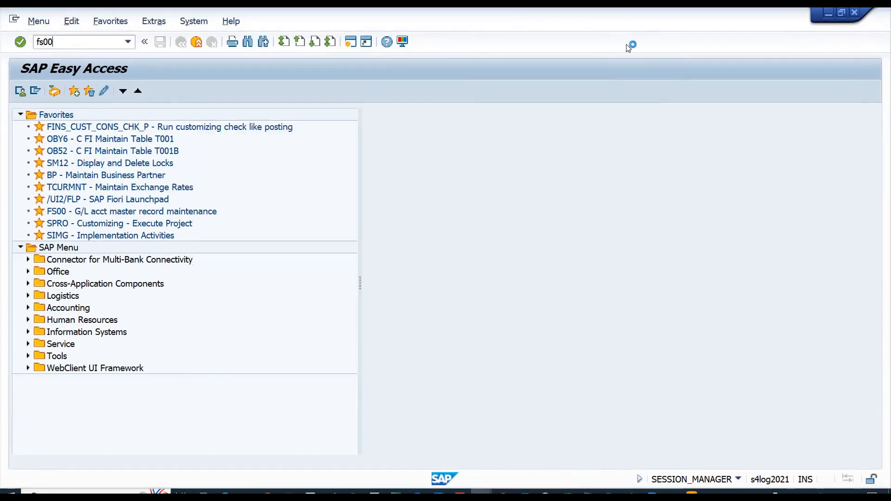
key("Return")
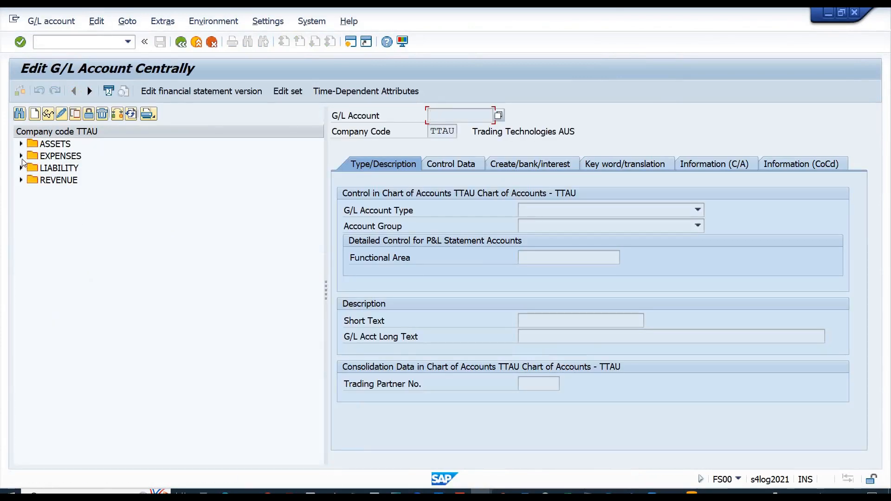
Display expense account E0000 for company code TTAU and check its G/L account type.
left_click(21, 156)
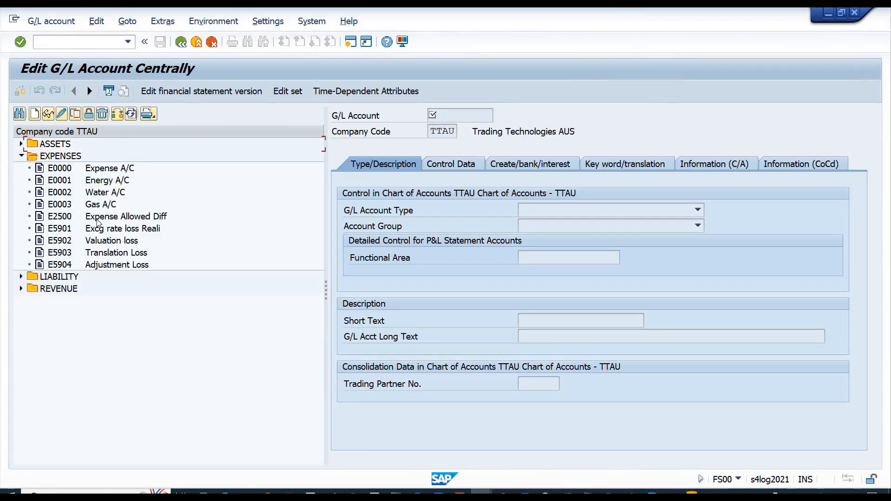
double_click(90, 170)
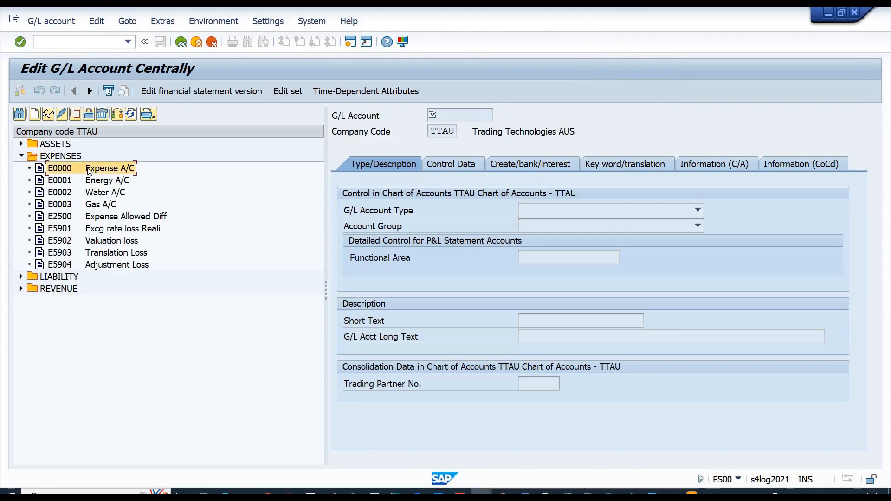
left_click(625, 210)
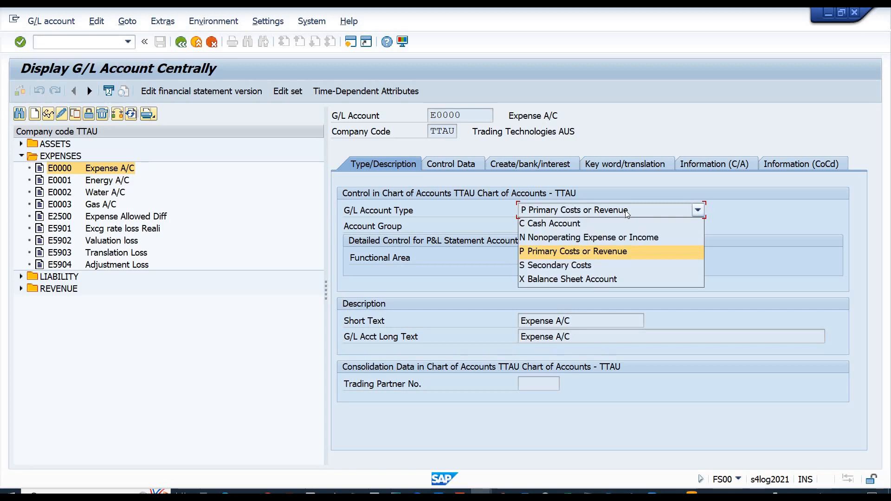
left_click(625, 211)
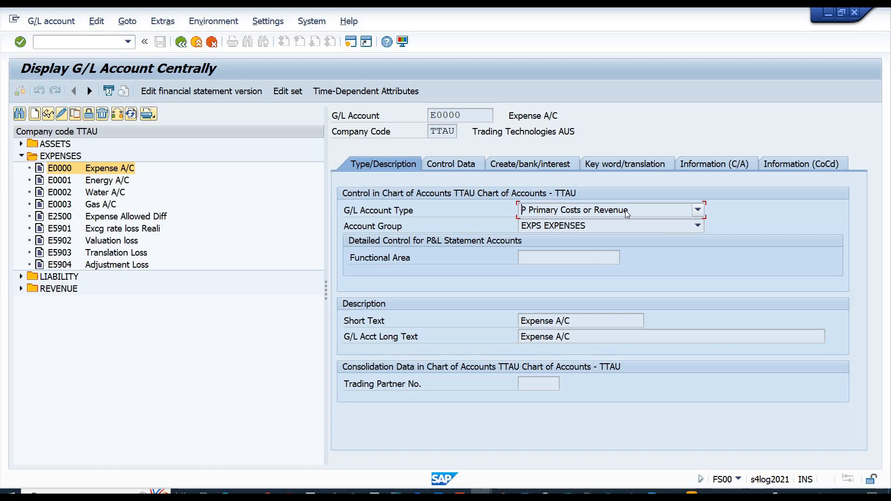
Return to the cash journal and assign cost center STTAUDDE01 to the 500 MISC. EXPENSE payment.
key("alt+Tab")
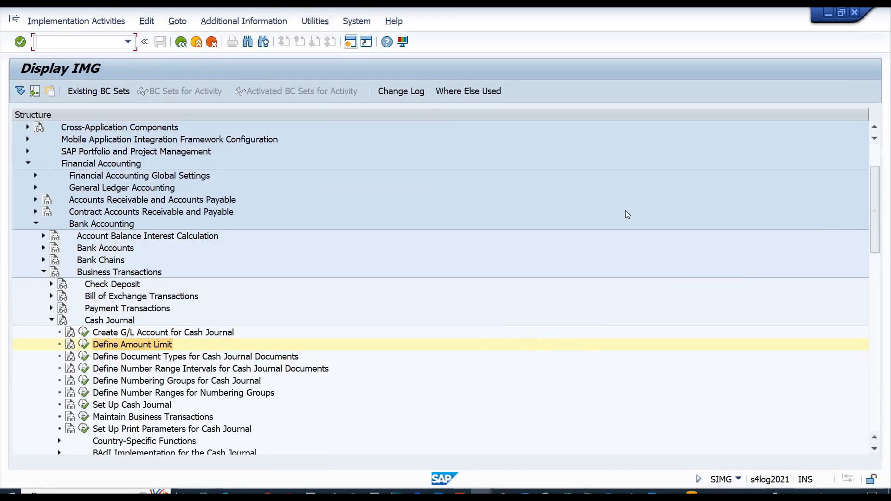
key("alt+Tab")
key("Tab")
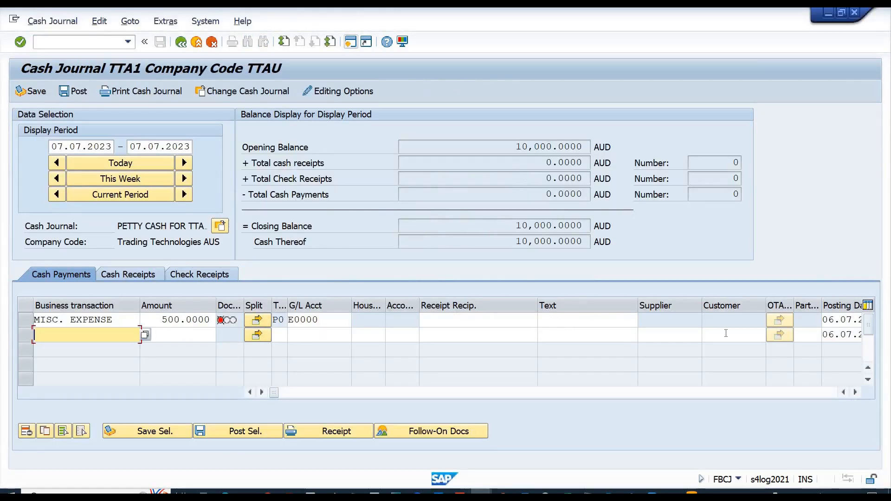
left_click(613, 324)
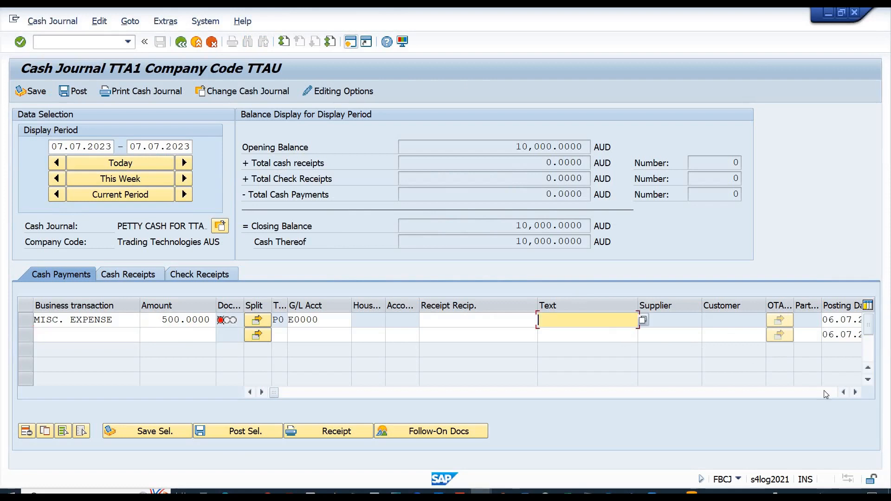
left_click(854, 396)
left_click(854, 396)
left_click(854, 396)
left_click(854, 396)
left_click(854, 396)
left_click(854, 396)
left_click(855, 393)
left_click(855, 392)
left_click(856, 393)
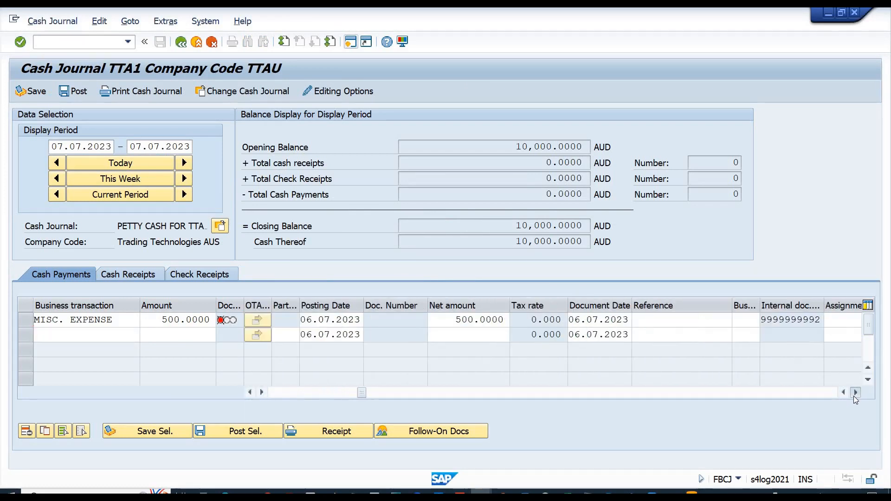
left_click(855, 392)
left_click(855, 393)
left_click(855, 392)
left_click(855, 393)
left_click(855, 393)
left_click(855, 393)
left_click(855, 392)
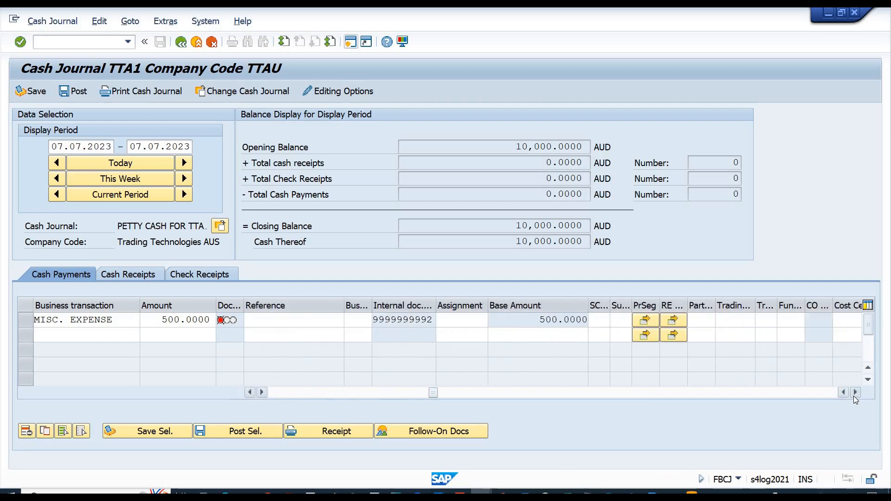
left_click(855, 392)
left_click(856, 393)
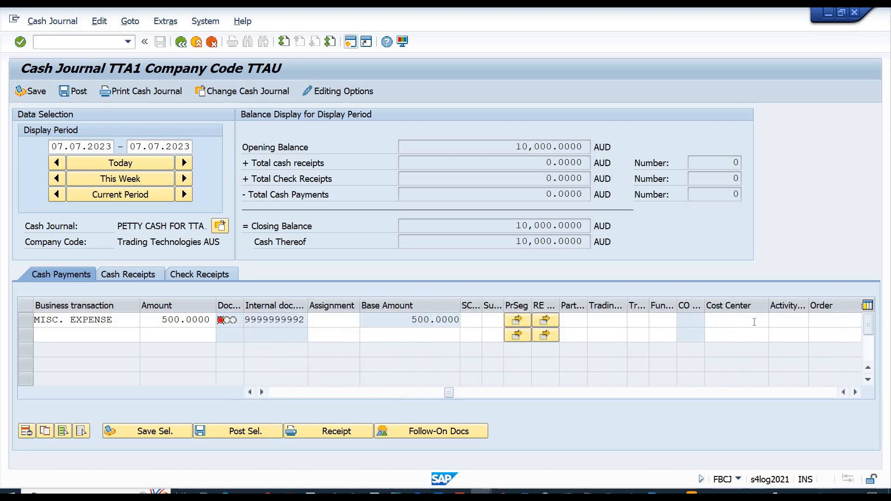
left_click(755, 322)
left_click(774, 320)
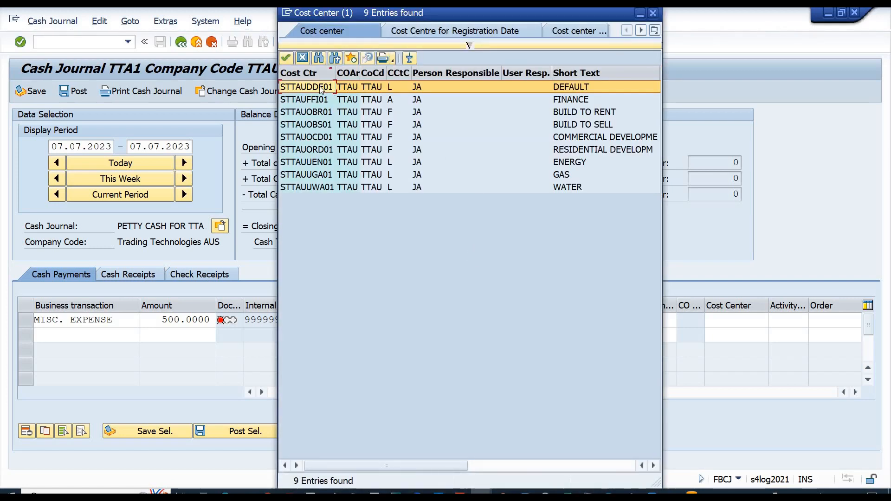
double_click(311, 86)
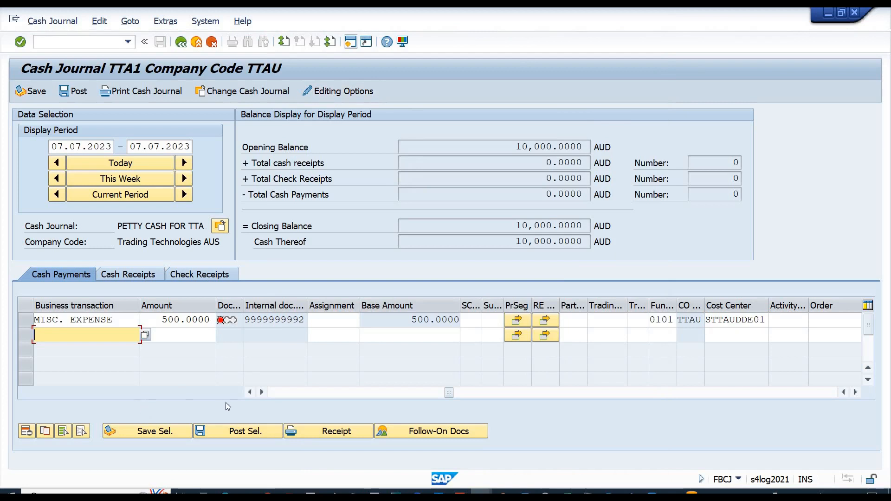
Look up the cash journal business transactions maintained for company code TTAU in the IMG.
left_click(272, 394)
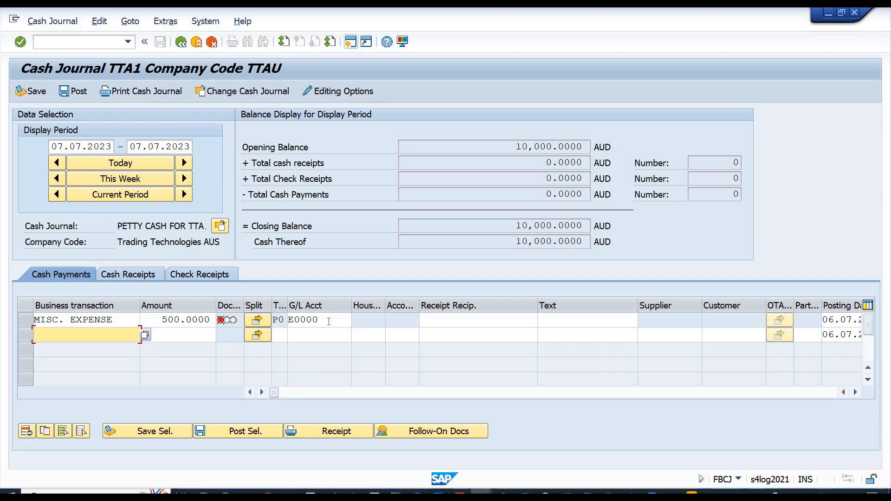
key("alt+Tab")
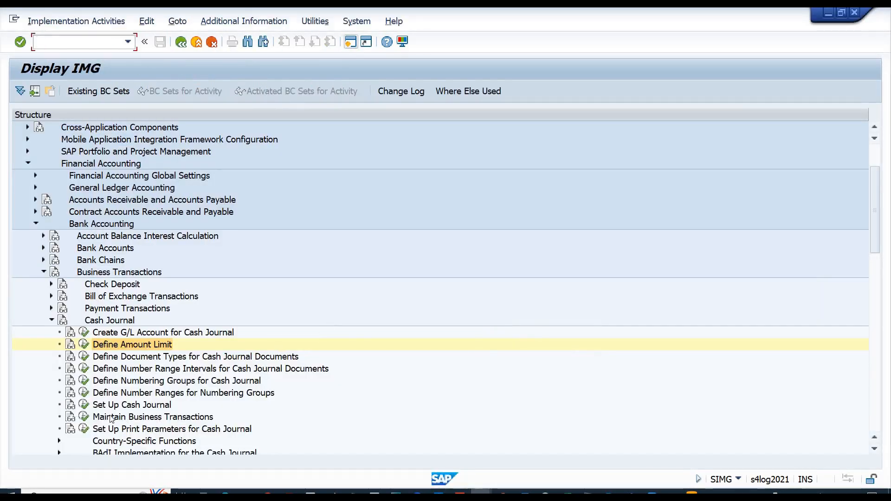
left_click(84, 418)
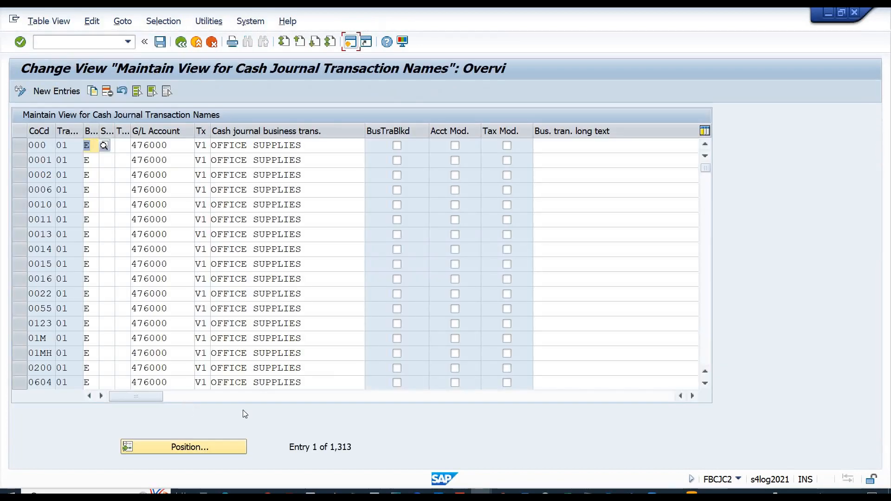
left_click(200, 447)
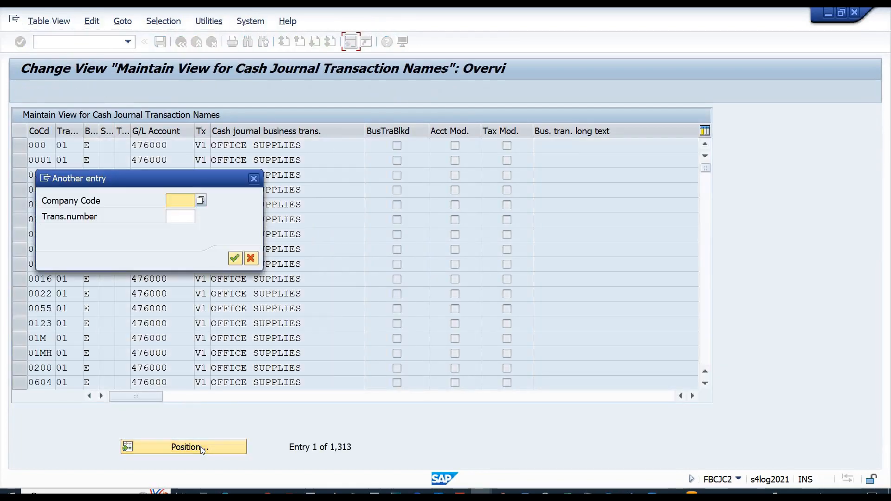
type("ttau")
key("Return")
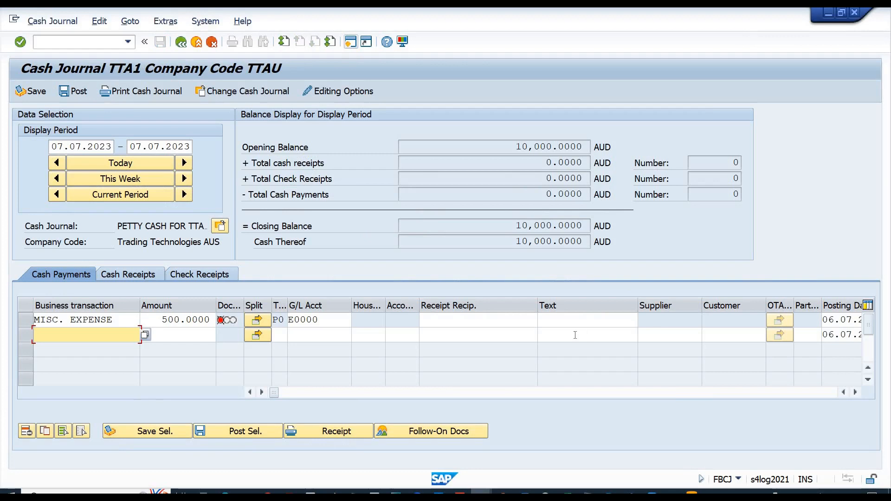
Enter the text "Meeting Entertainment exp" for the 500 MISC. EXPENSE payment in the cash journal.
left_click(558, 320)
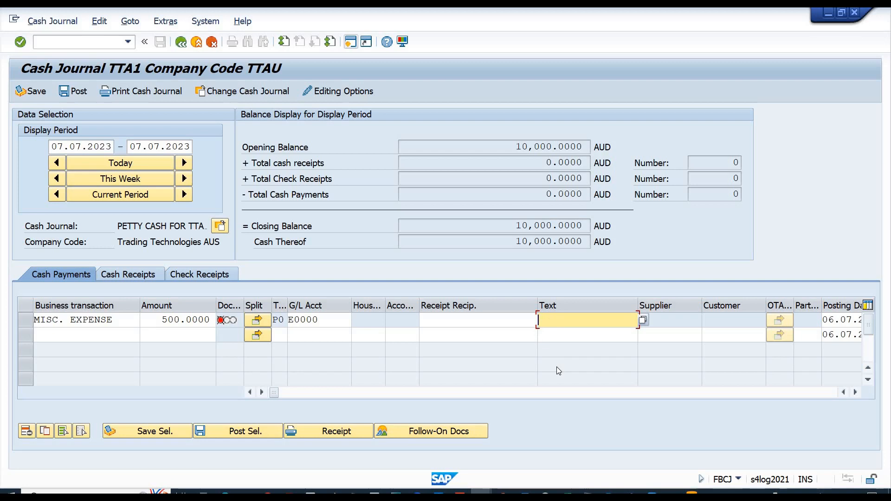
type("M")
type("EE")
type("eeting En")
type("tertainm")
type("ent ")
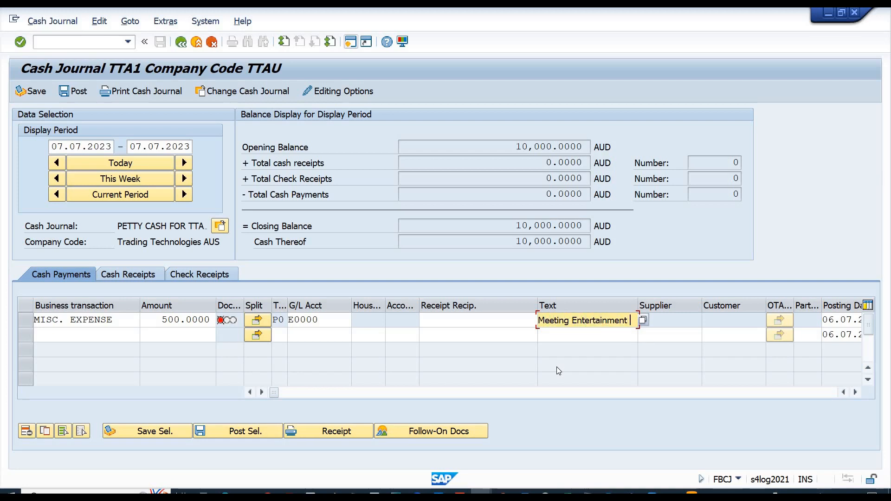
type("exp")
key("Return")
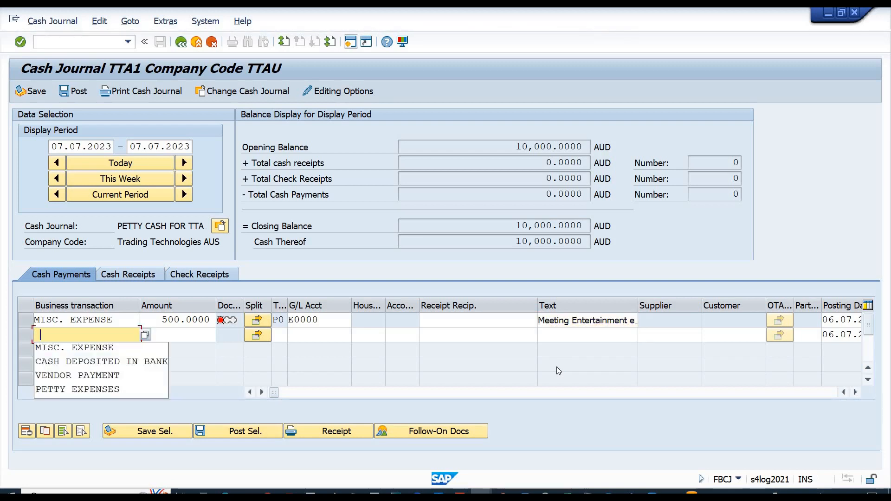
Add a second MISC. EXPENSE cash payment with an amount of 800.
key("Down")
key("Return")
key("Tab")
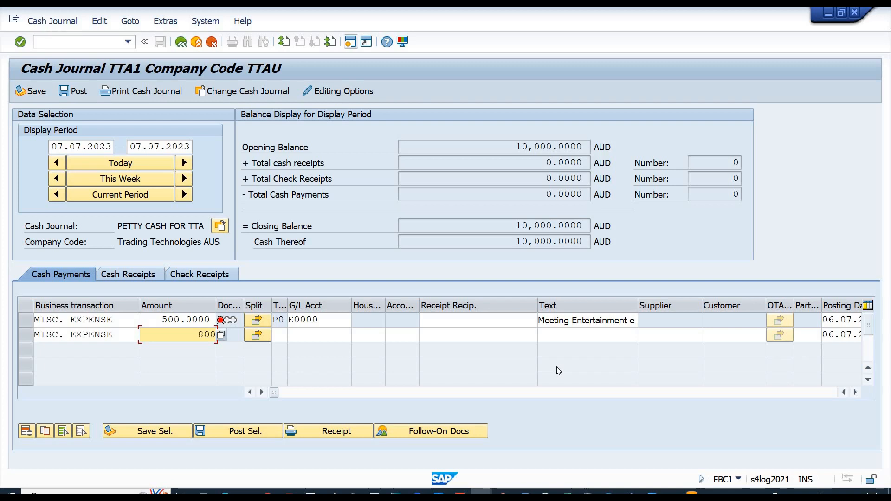
type("800")
key("Return")
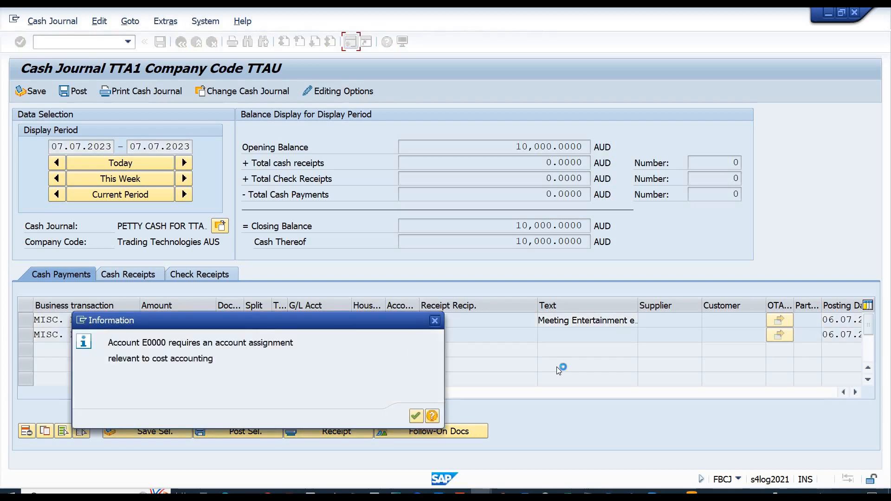
key("Return")
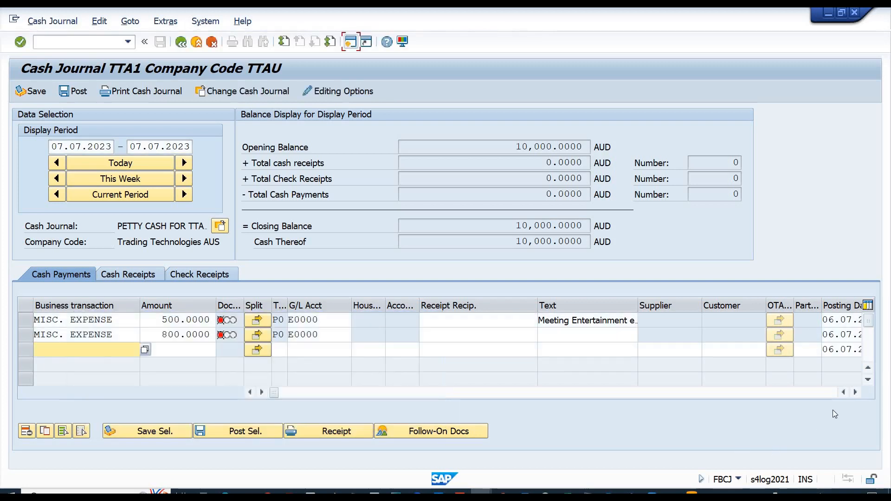
Assign cost center STTAUDDE01 to the 800 MISC. EXPENSE payment.
left_click(857, 392)
left_click(856, 392)
left_click(857, 392)
left_click(856, 392)
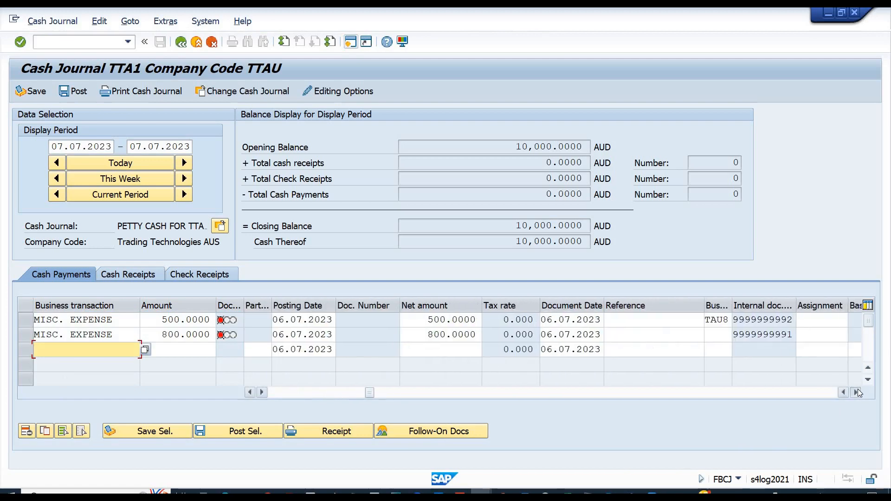
left_click(857, 392)
left_click(856, 392)
left_click(856, 392)
left_click(857, 392)
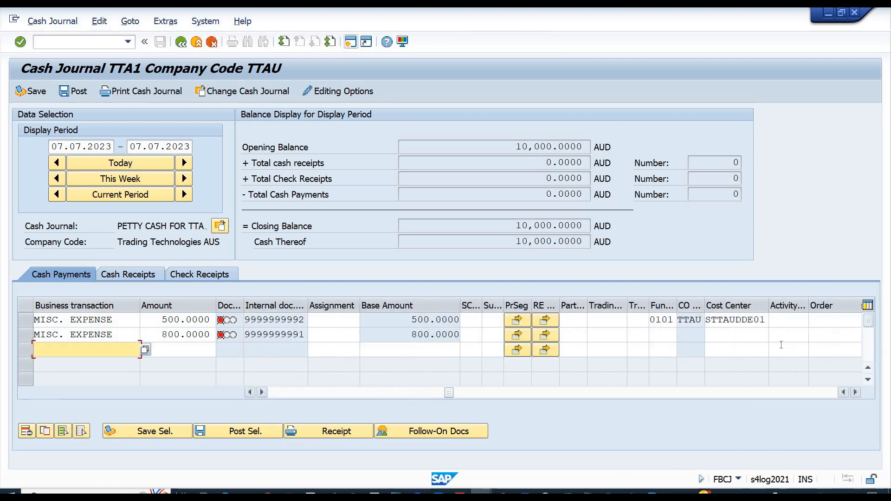
left_click(743, 336)
left_click(743, 335)
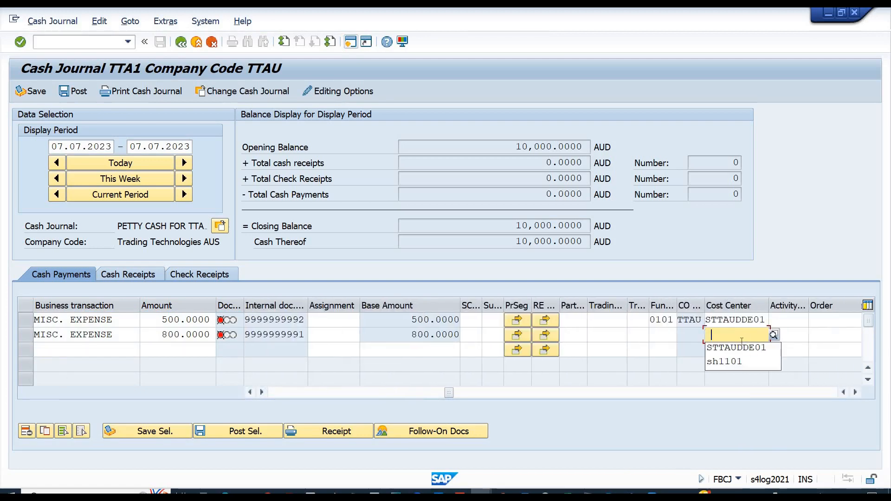
left_click(740, 347)
key("Return")
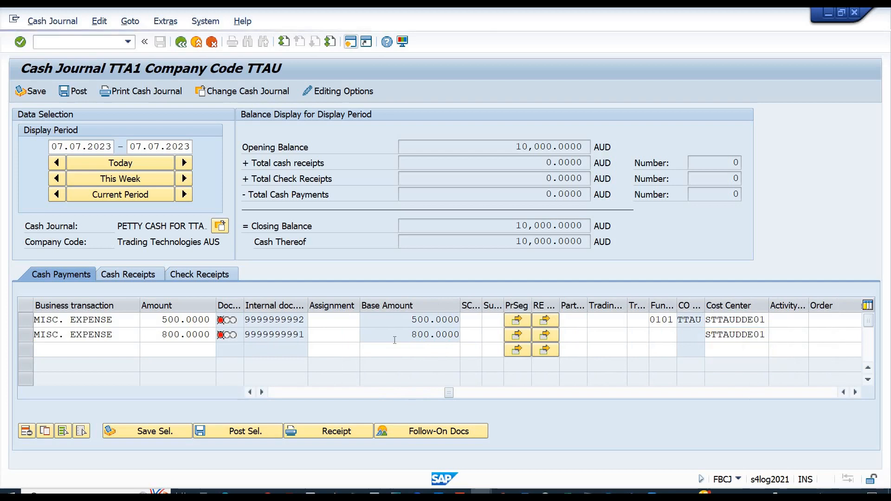
left_click(273, 394)
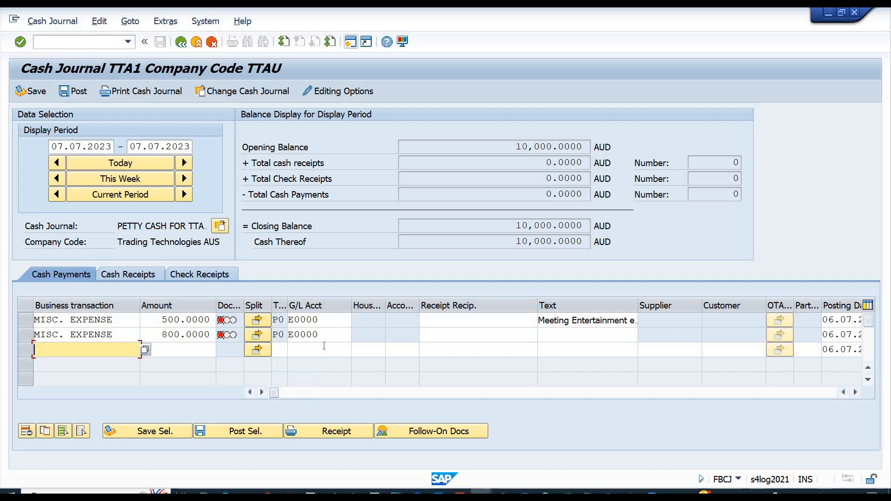
Add a MISC. REVENUE cash receipt with an amount of 150 in the cash journal.
left_click(145, 275)
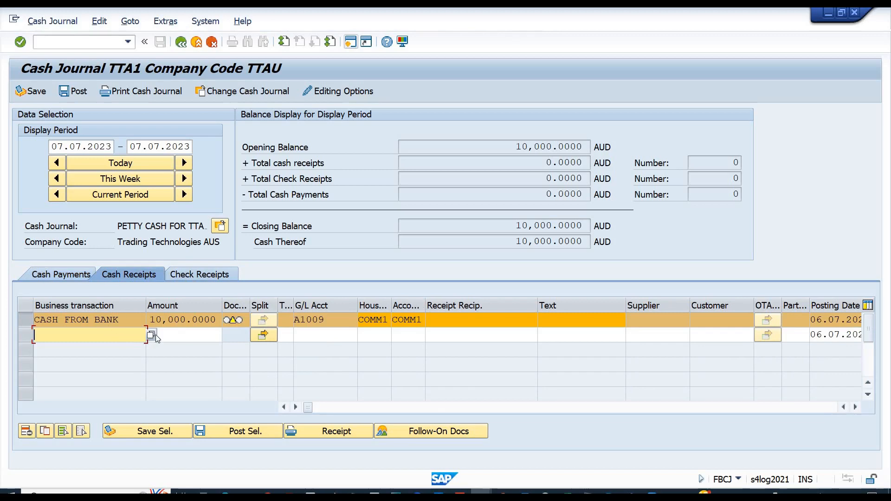
left_click(152, 335)
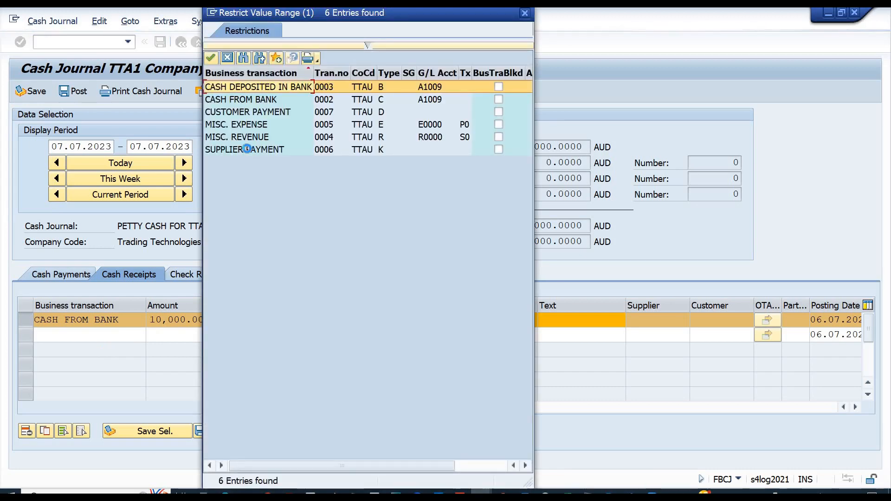
double_click(223, 137)
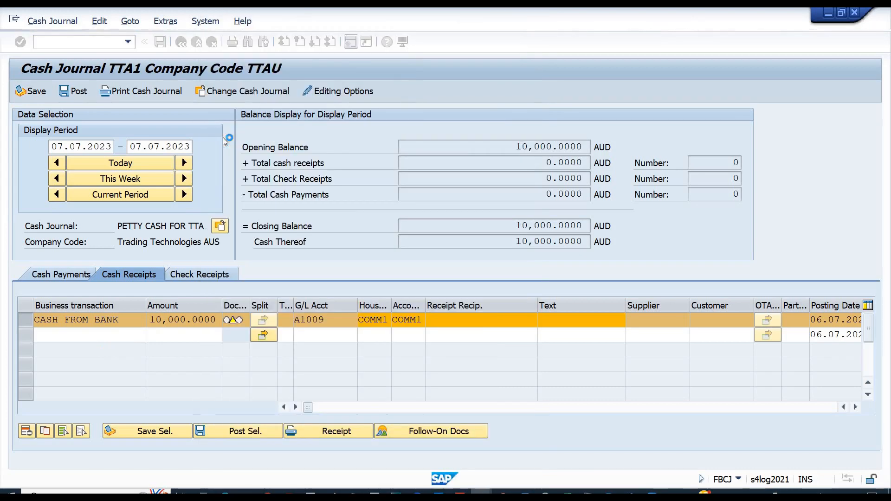
left_click(195, 337)
type("150")
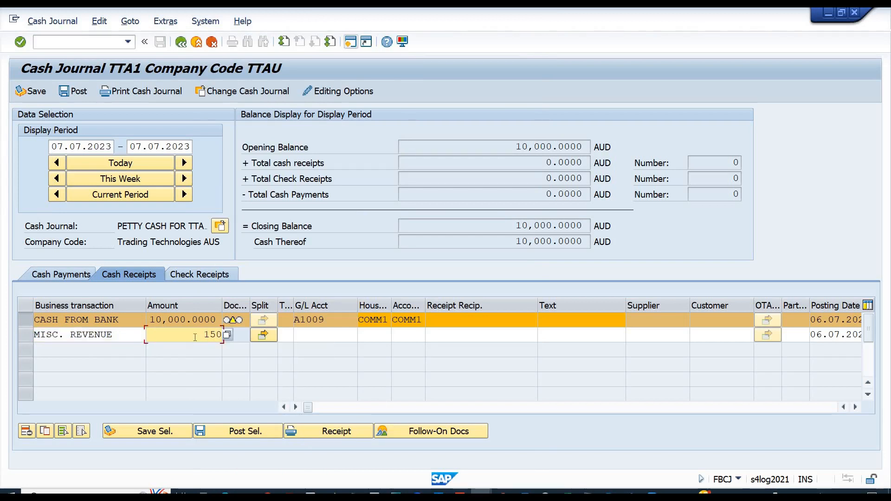
key("Return")
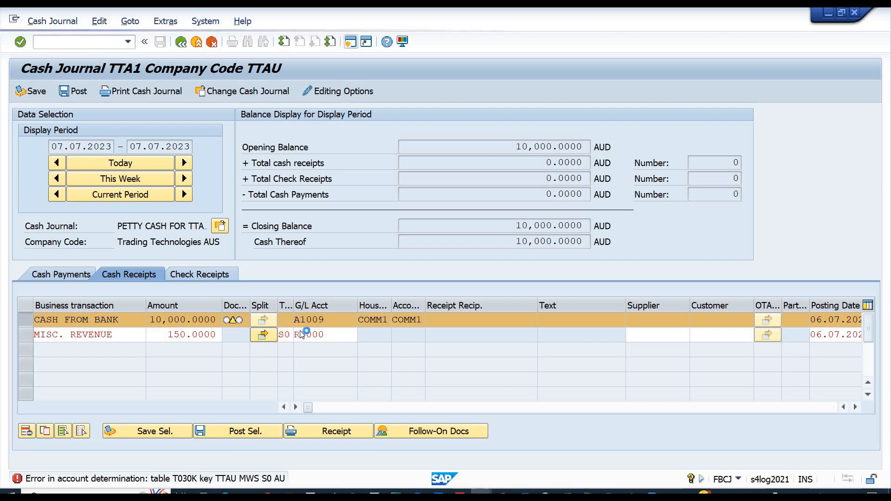
Set the tax code of the 150 MISC. REVENUE receipt to A0, Zero Output Tax.
left_click(299, 333)
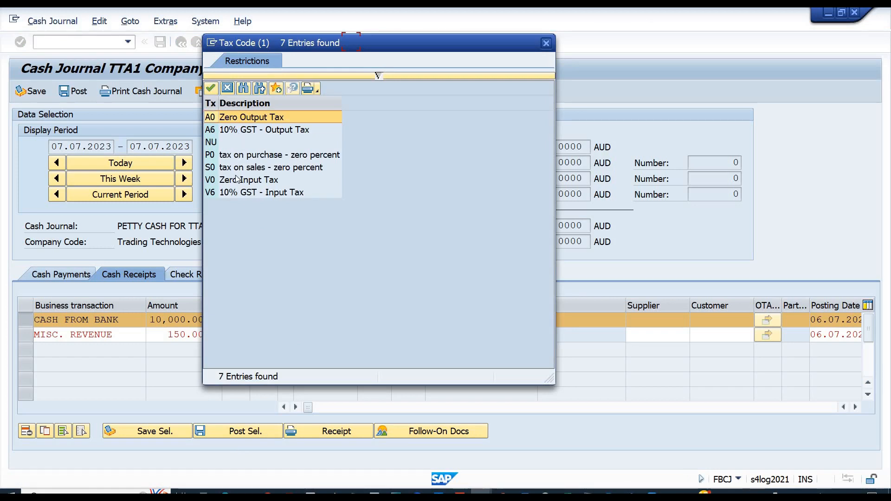
left_click(227, 118)
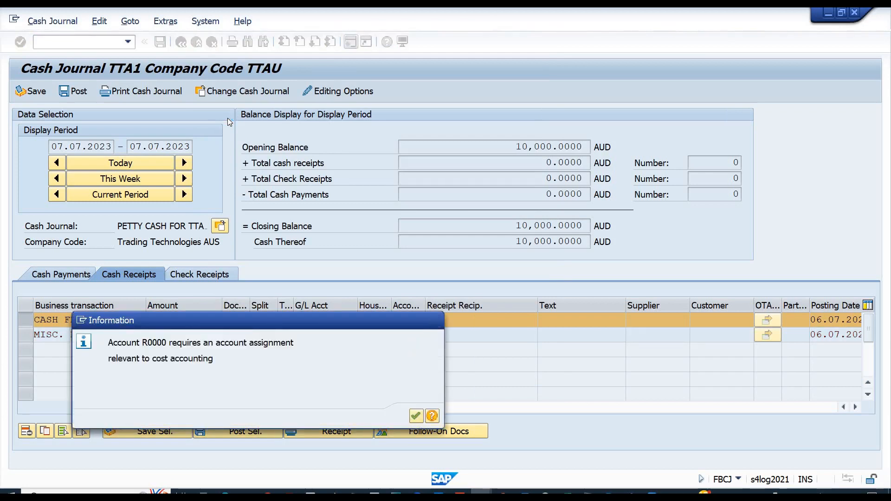
key("Return")
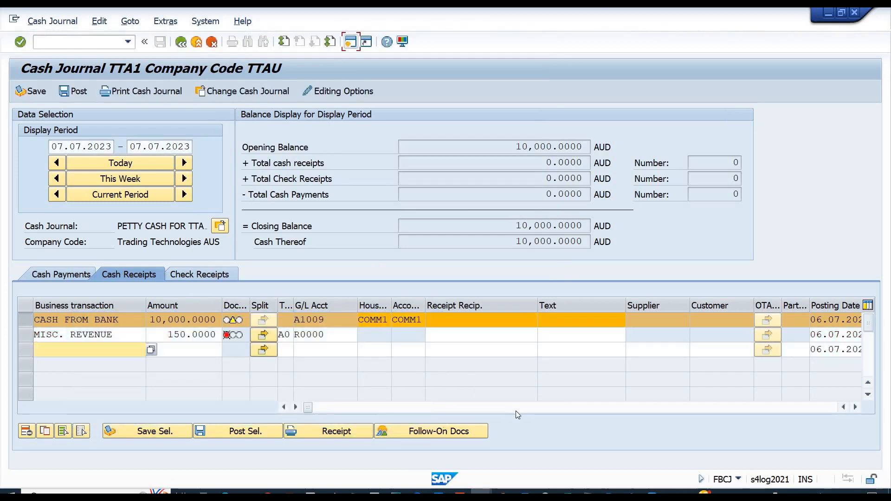
Assign cost center STTAUDDE01 to the 150 MISC. REVENUE receipt.
left_click(855, 407)
left_click(855, 407)
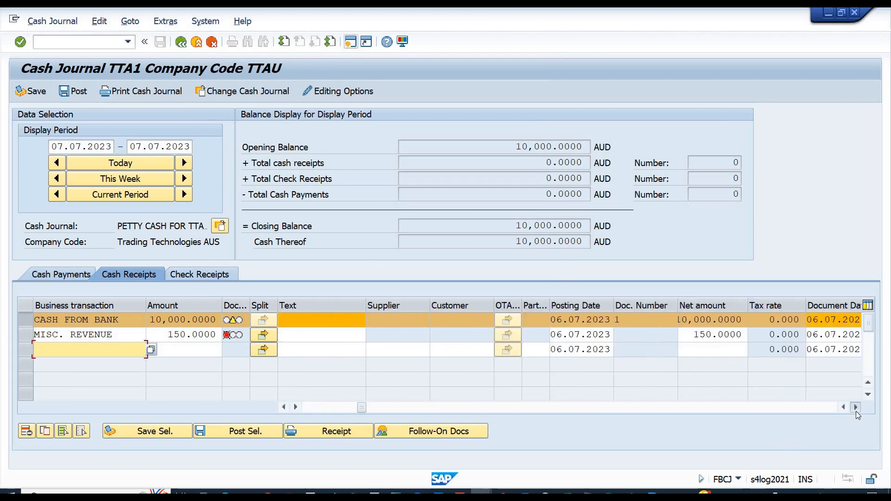
left_click(856, 408)
left_click(856, 408)
left_click(856, 407)
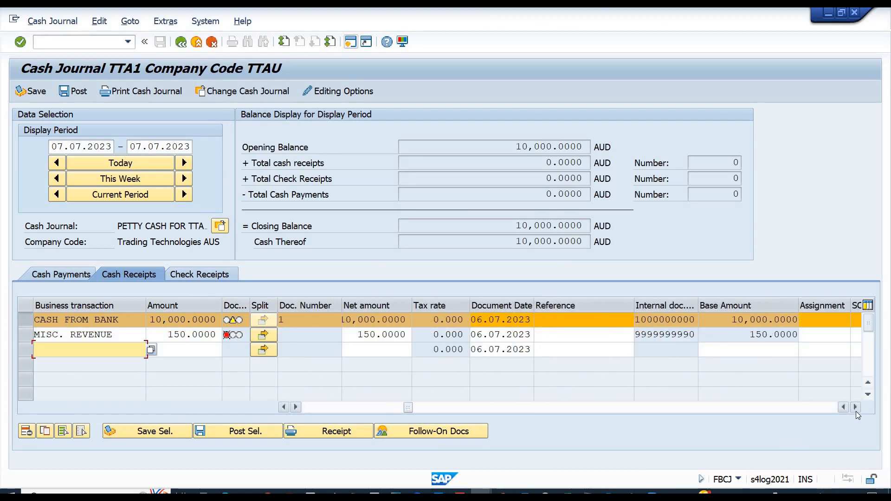
left_click(856, 407)
left_click(856, 407)
left_click(856, 408)
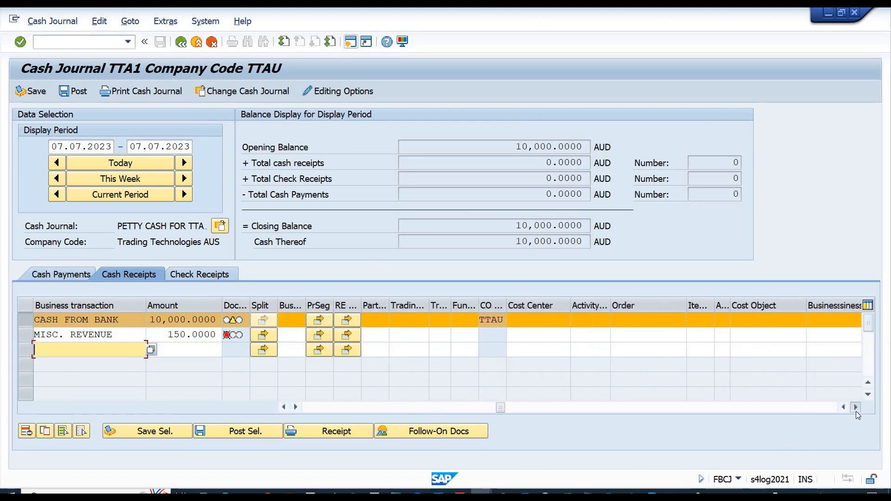
left_click(855, 407)
left_click(855, 408)
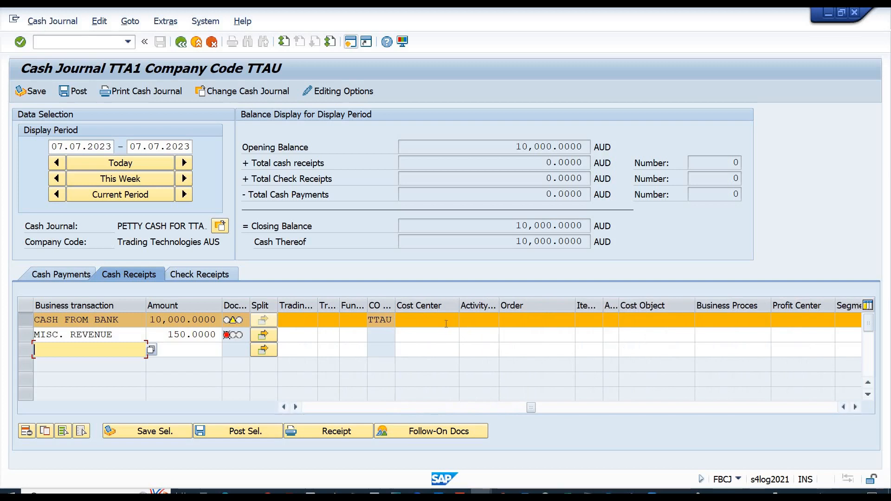
left_click(435, 332)
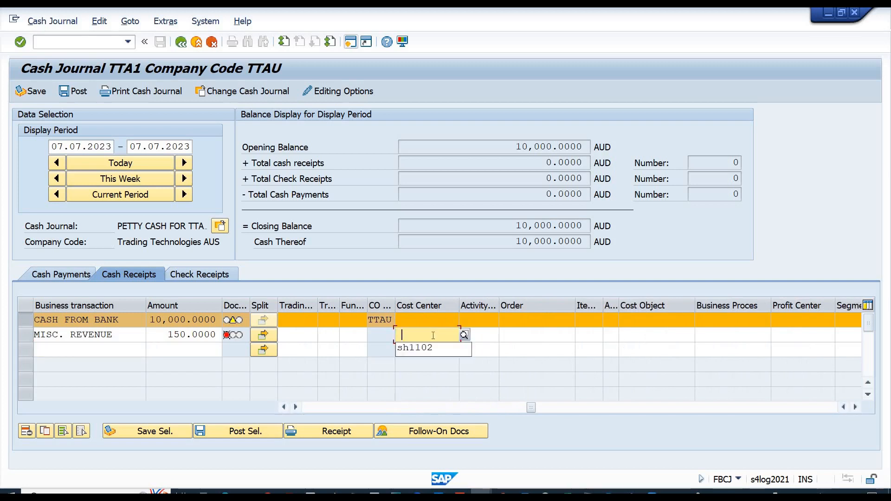
left_click(465, 334)
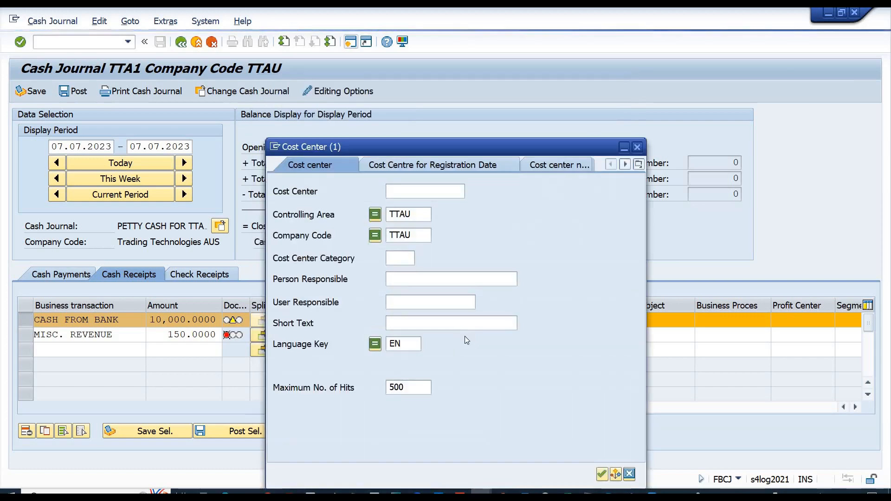
left_click(405, 236)
key("Return")
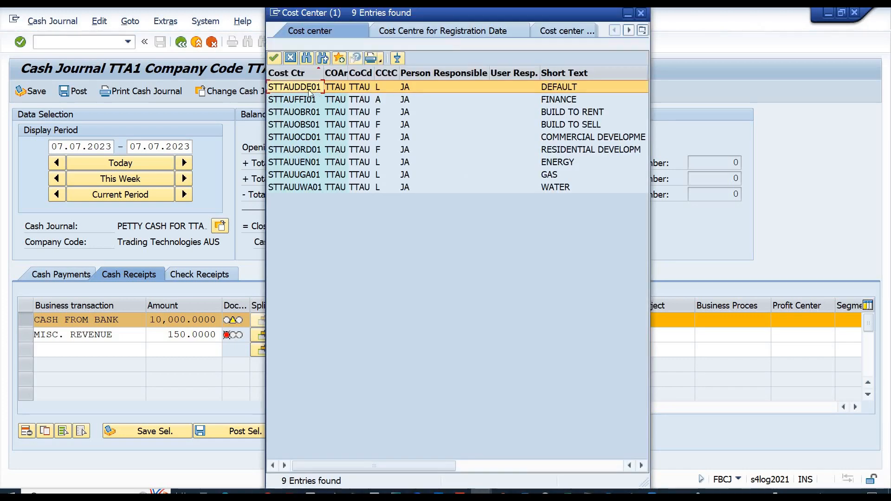
double_click(300, 86)
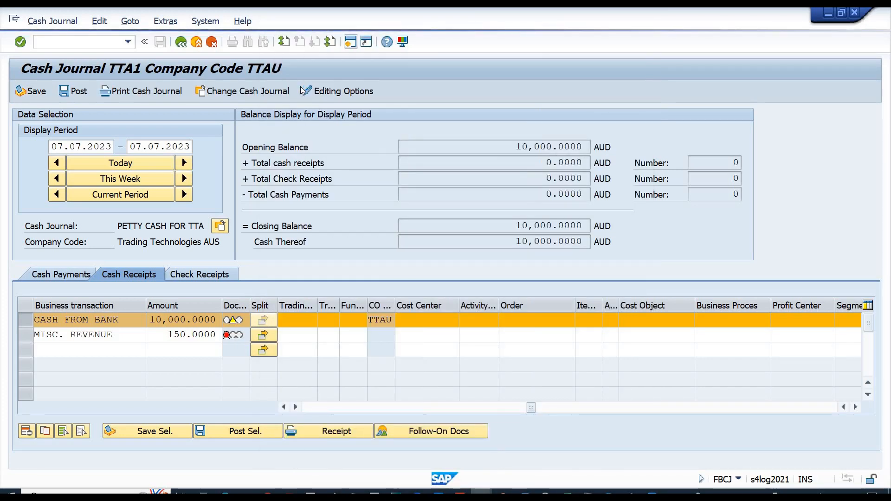
key("Return")
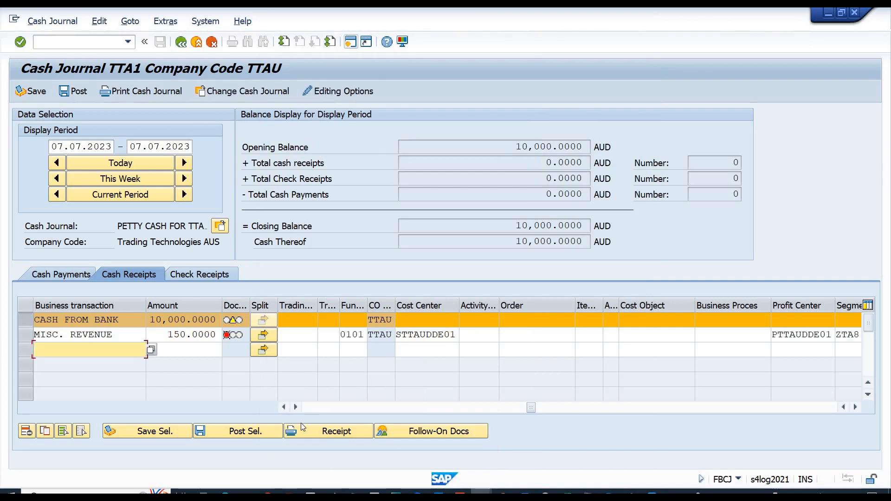
Add a SUPPLIER PAYMENT entry with an amount of 800 to the cash payments.
left_click(307, 411)
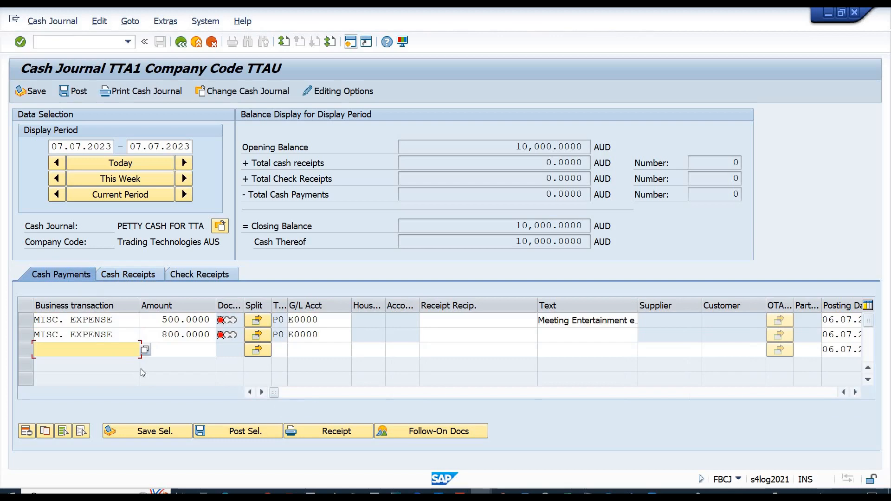
left_click(145, 351)
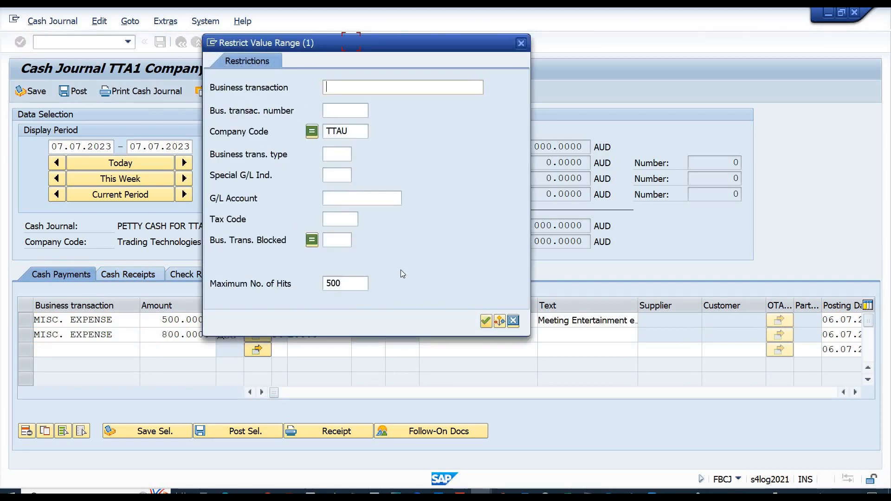
key("Return")
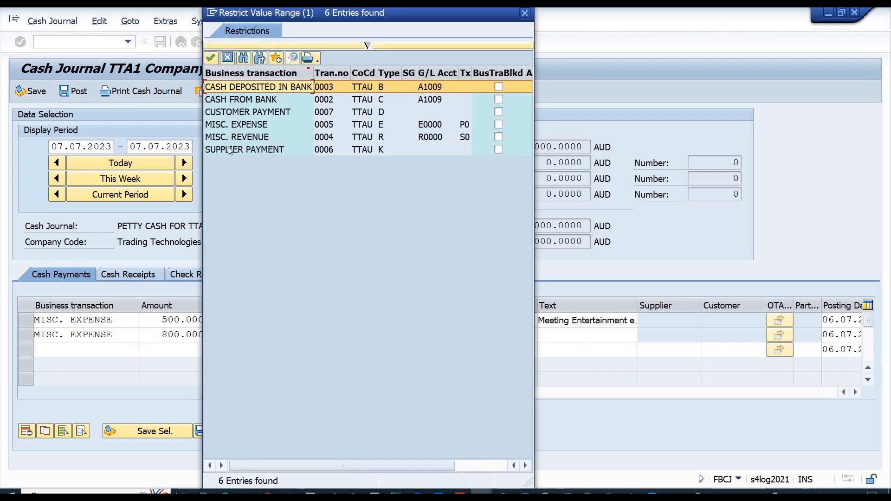
double_click(229, 149)
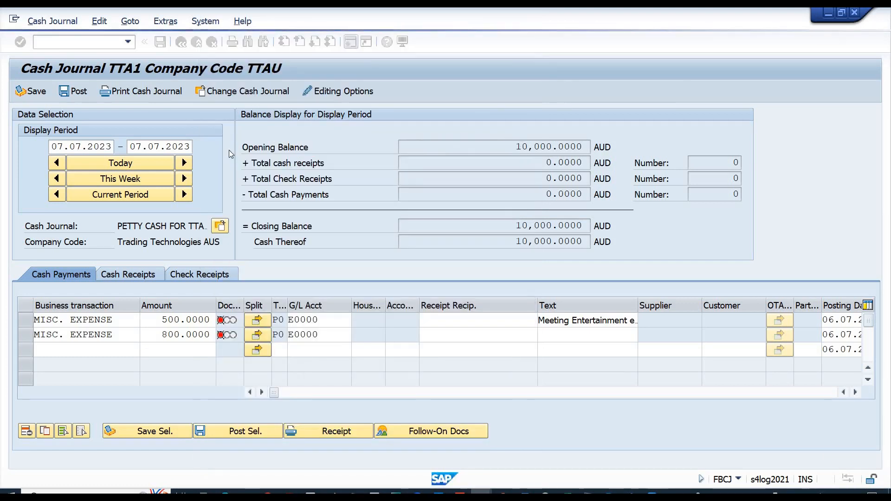
left_click(184, 348)
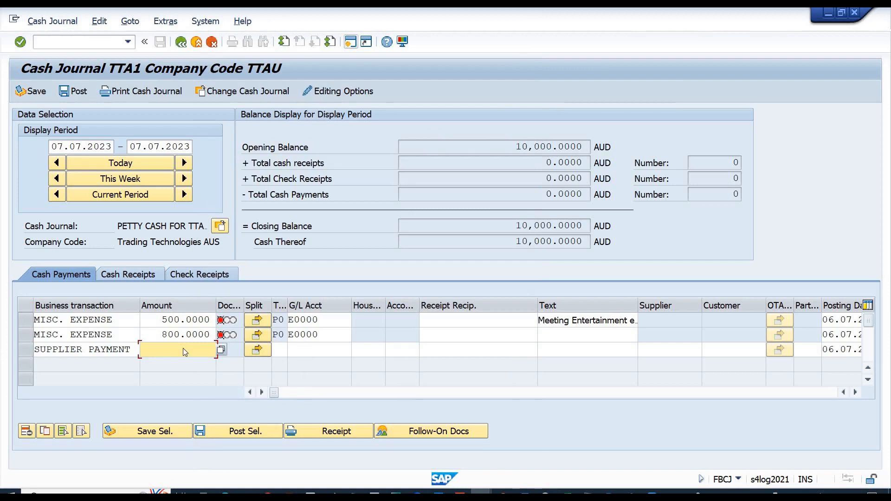
type("800")
key("Return")
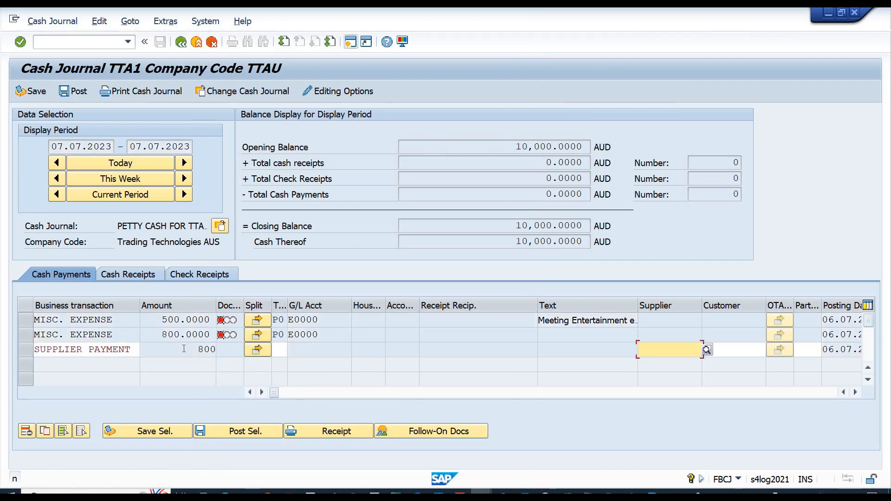
Assign the Sydney supplier with search term AUSTRALIA to the SUPPLIER PAYMENT entry.
left_click(706, 353)
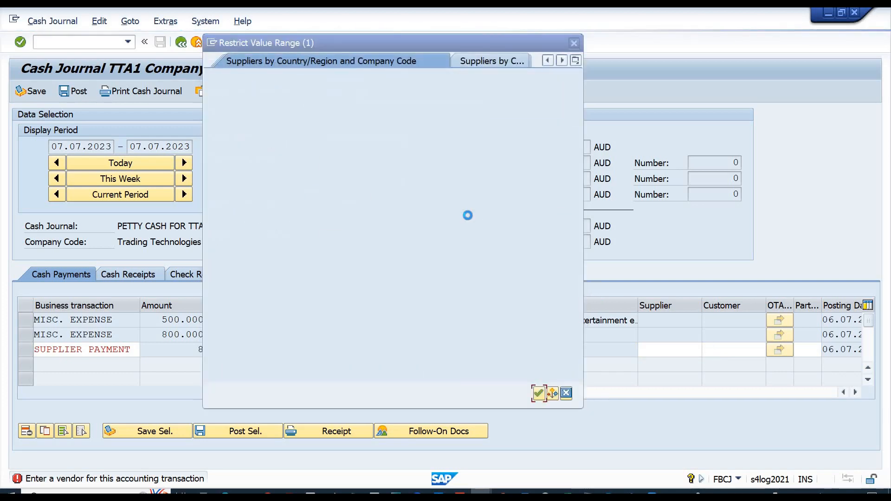
key("Return")
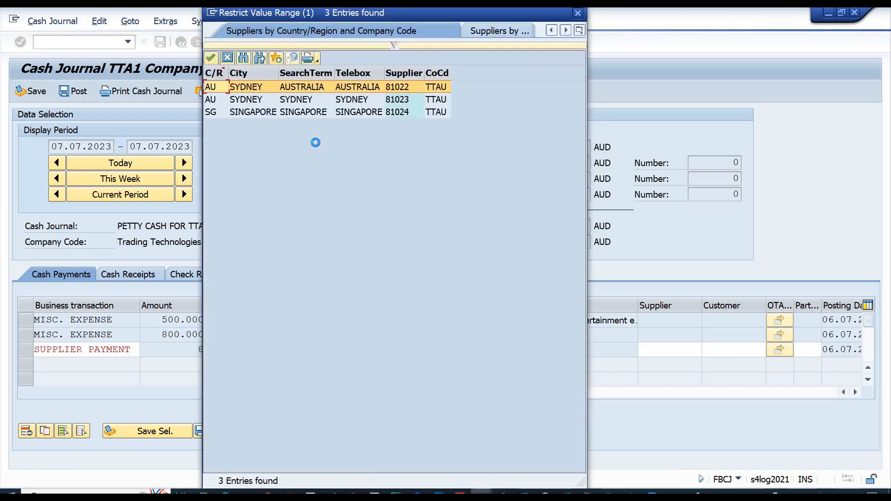
double_click(322, 88)
key("Return")
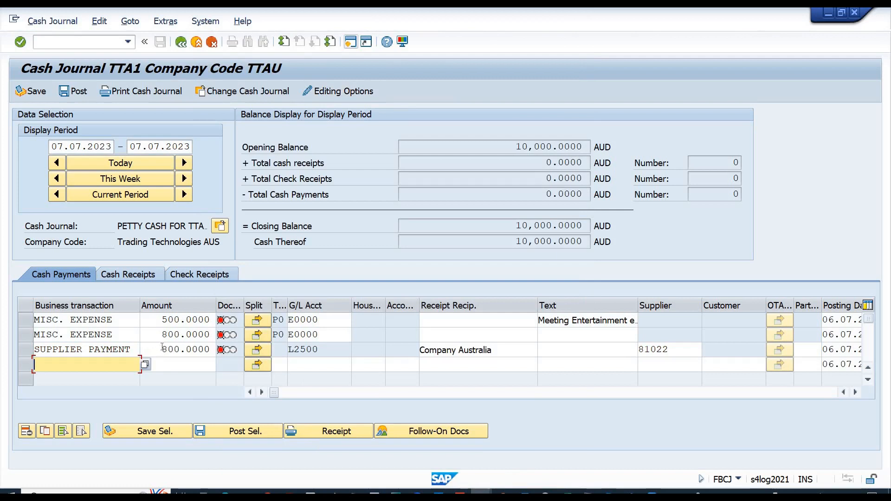
Set the amount of the SUPPLIER PAYMENT entry to 700.
left_click_drag(161, 350, 235, 350)
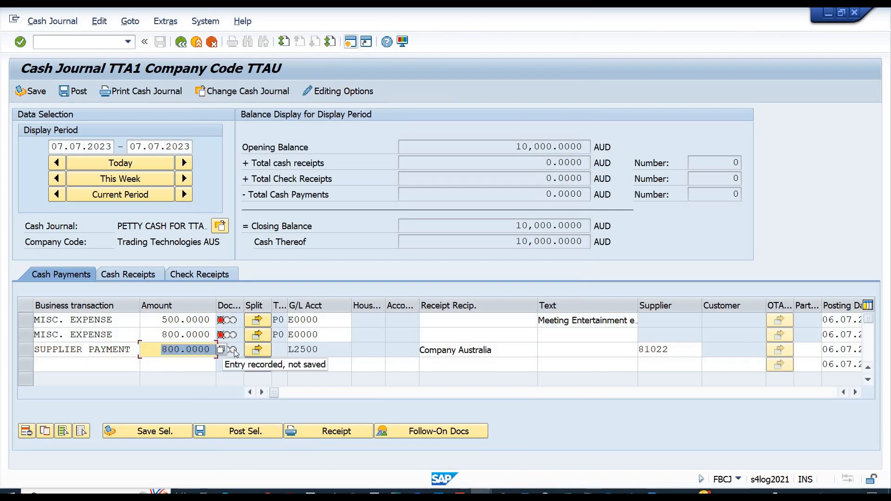
type("7")
key("Return")
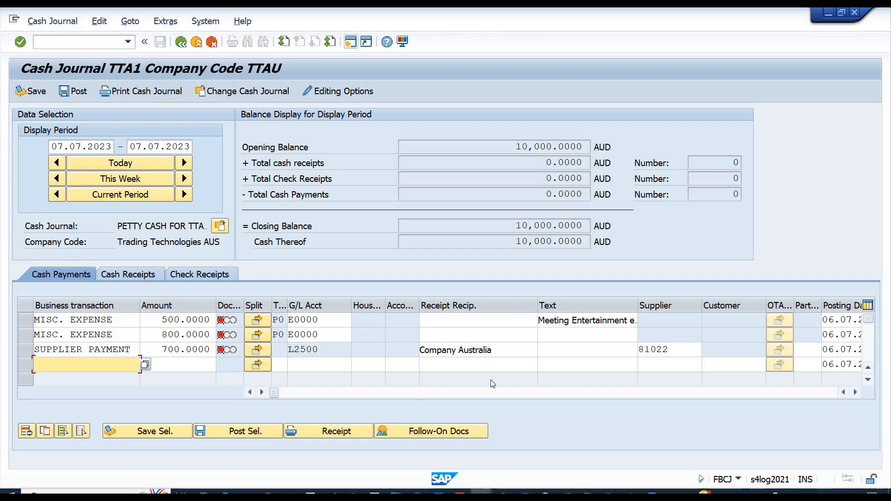
Enter the text "Stationary purchases" for the 800 MISC. EXPENSE payment.
left_click(557, 334)
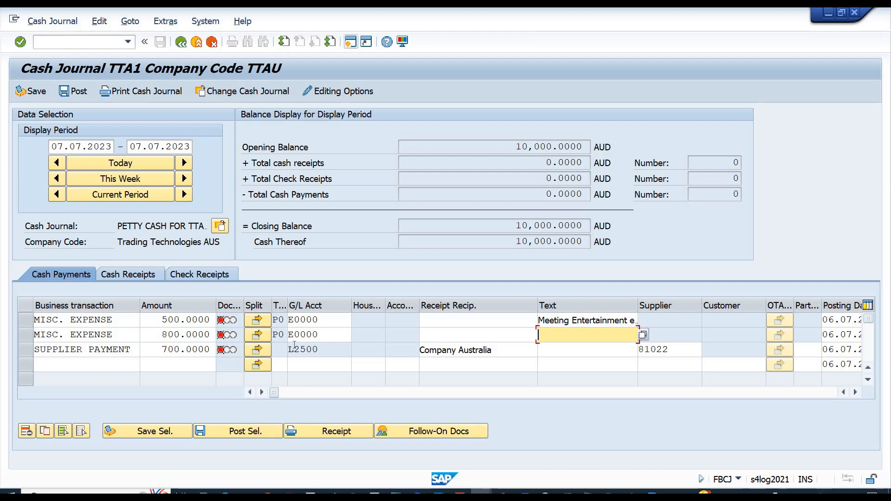
type("Stationary purchases")
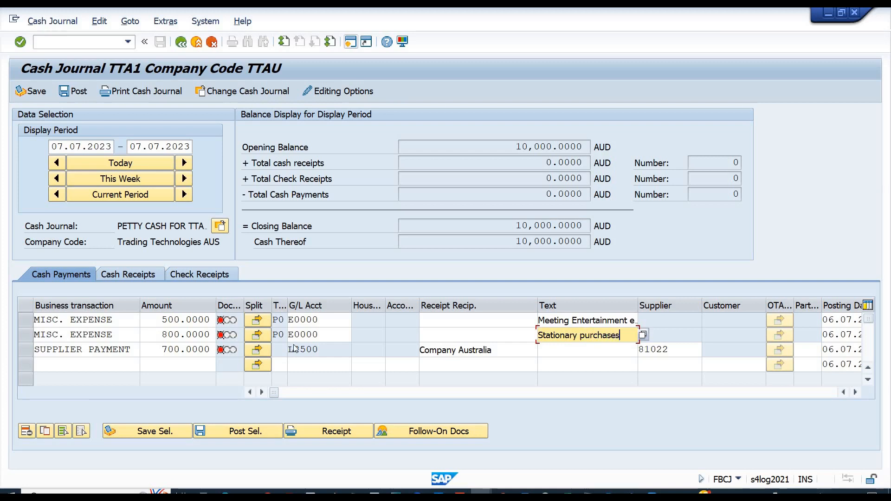
key("Return")
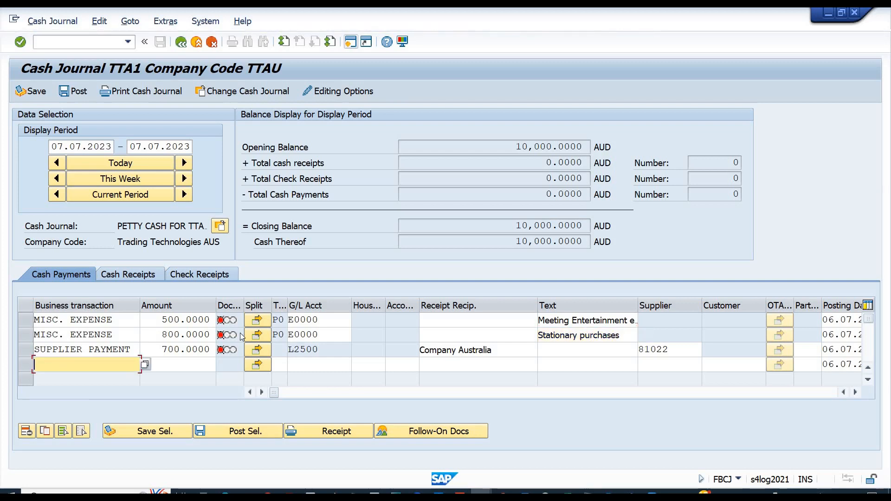
Save the 150 MISC. REVENUE cash receipt in the cash journal.
left_click(135, 276)
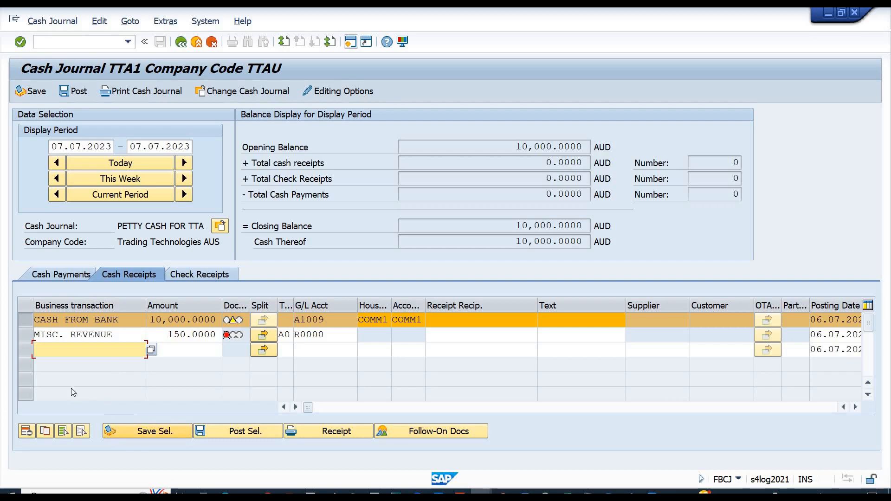
left_click(122, 431)
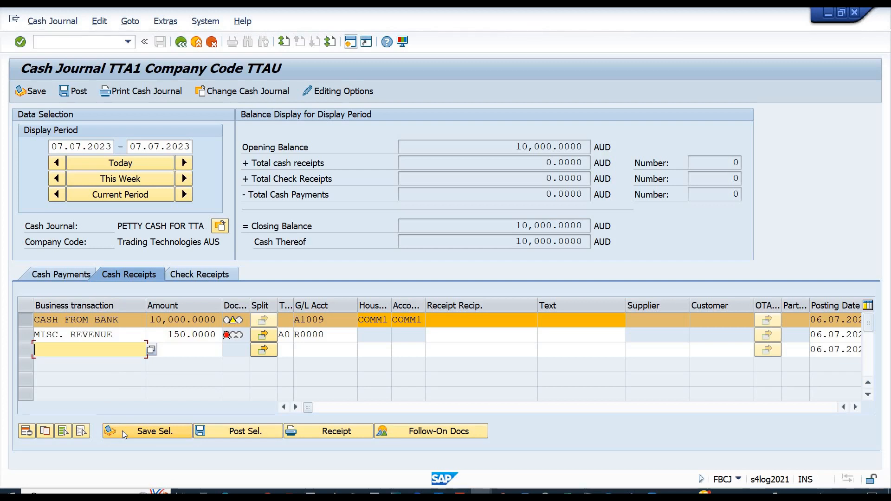
left_click(32, 93)
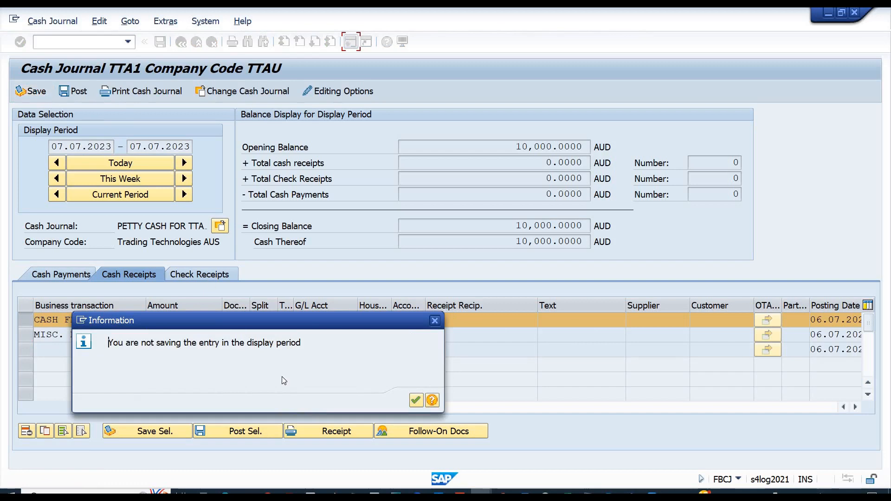
left_click(416, 400)
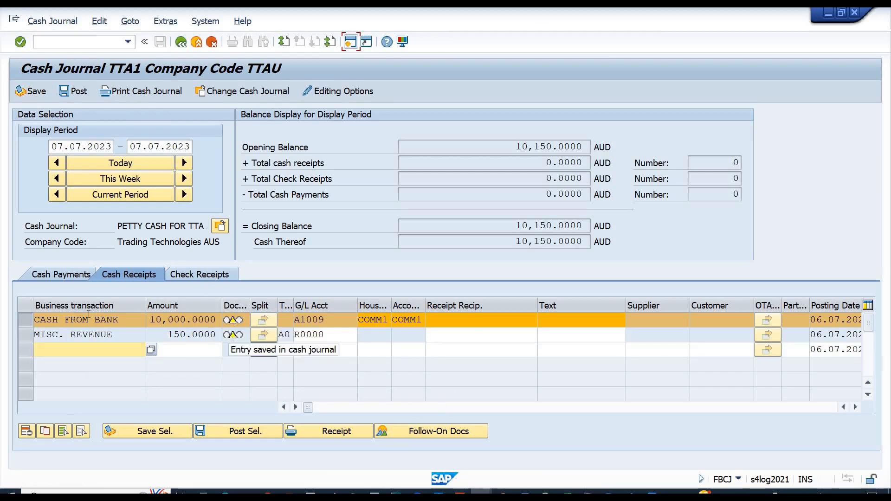
Try to post the 10,000 CASH FROM BANK entry in the cash receipts of journal TTA1.
left_click(51, 276)
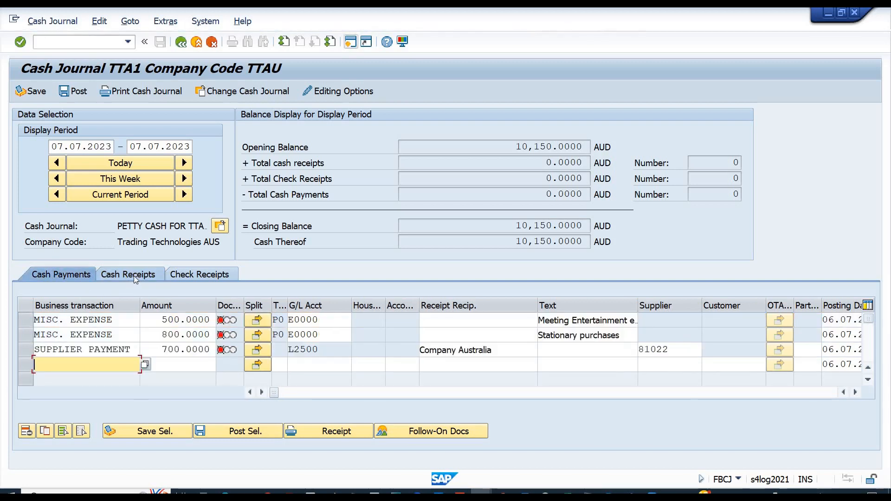
left_click(134, 275)
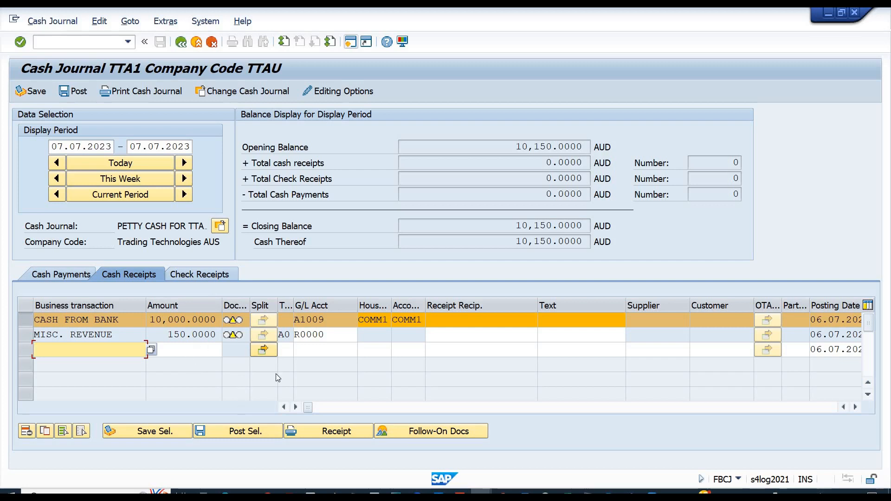
left_click(235, 432)
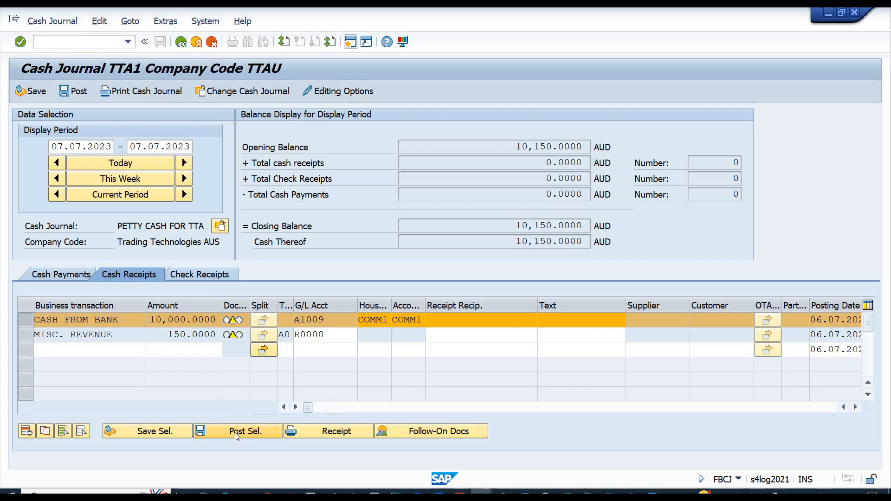
left_click(235, 433)
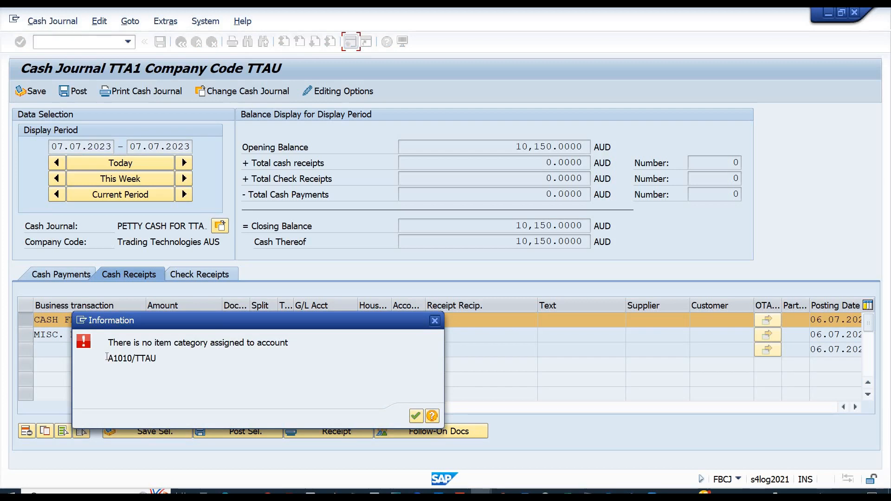
Examine the detailed explanation of the posting error for account A1010, including its diagnosis and procedure.
left_click_drag(107, 357, 133, 356)
left_click(431, 417)
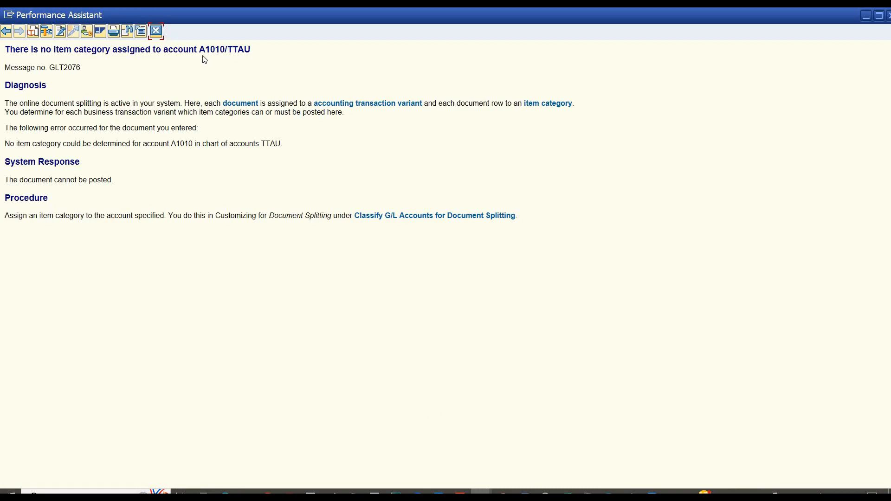
left_click(157, 34)
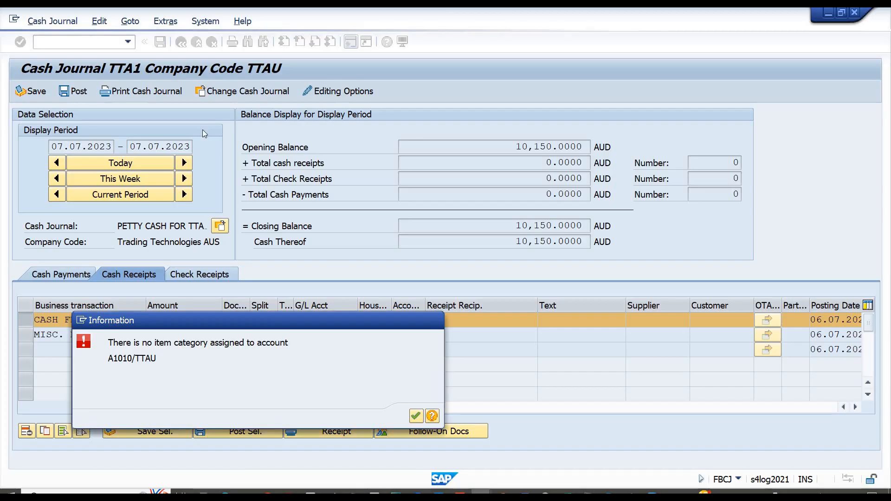
left_click(416, 416)
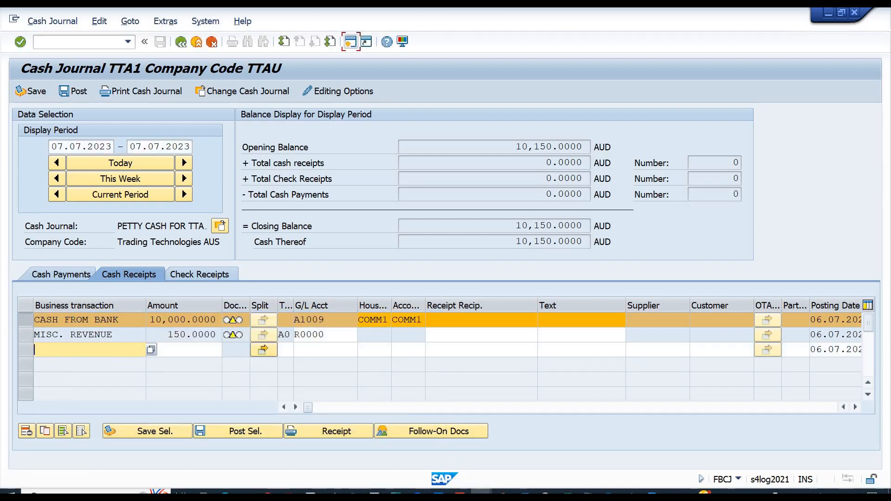
Switch to the G/L account session, leave the account display and open the customizing Implementation Guide.
left_click(481, 494)
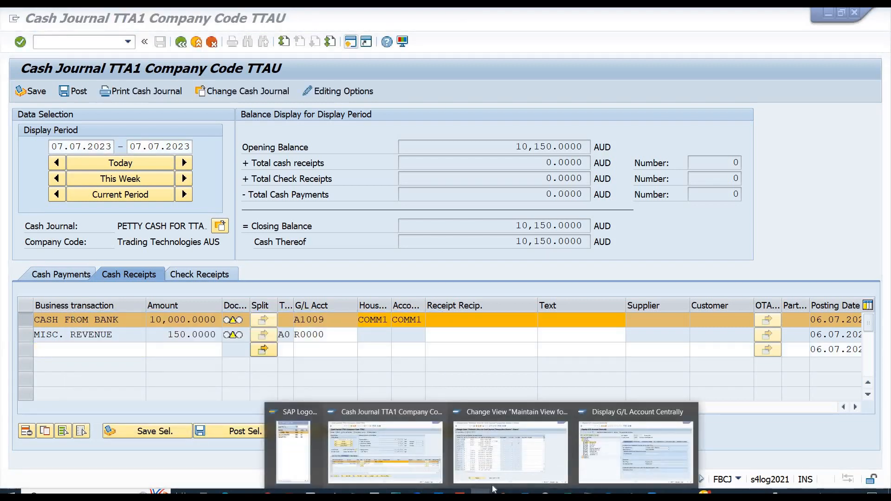
left_click(610, 457)
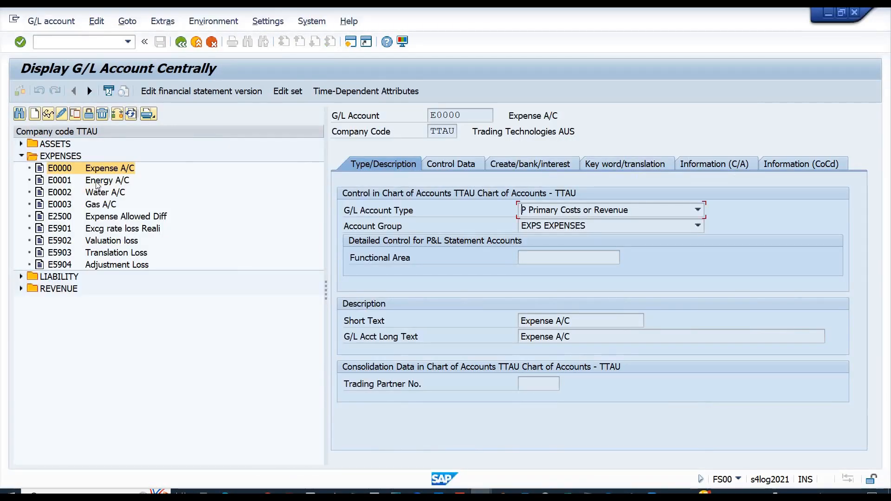
left_click(196, 42)
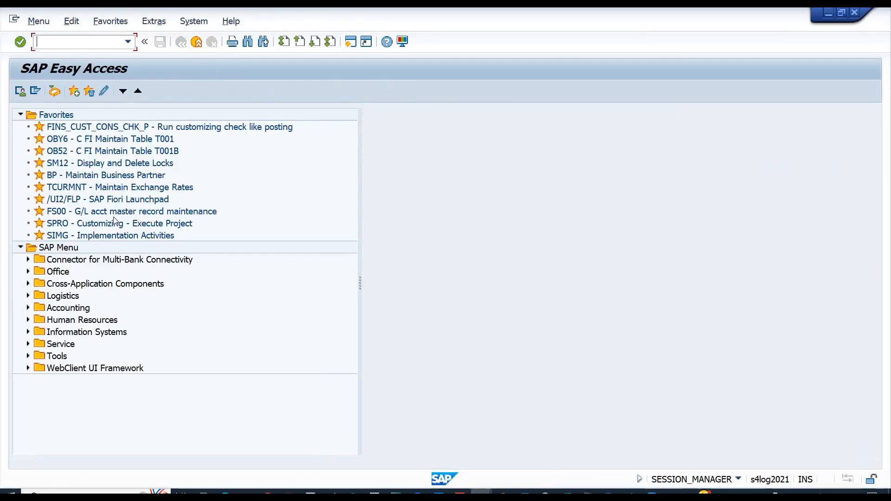
double_click(69, 235)
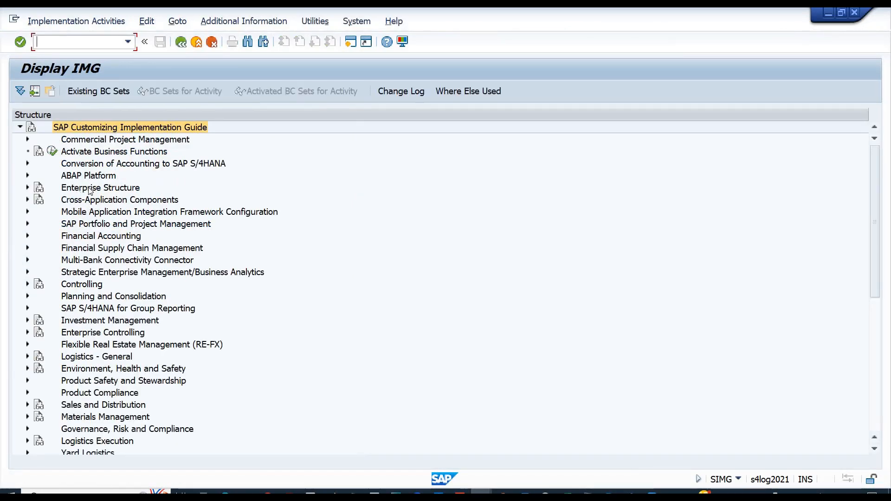
Open Classify G/L Accounts for Document Splitting under General Ledger Accounting, Business Transactions, Document Splitting for chart of accounts TTAU.
left_click(89, 189)
left_click(81, 238)
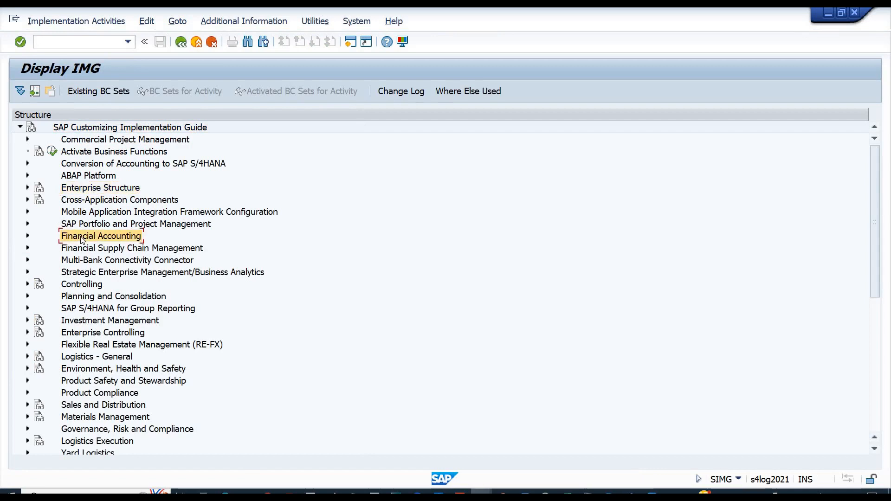
double_click(81, 238)
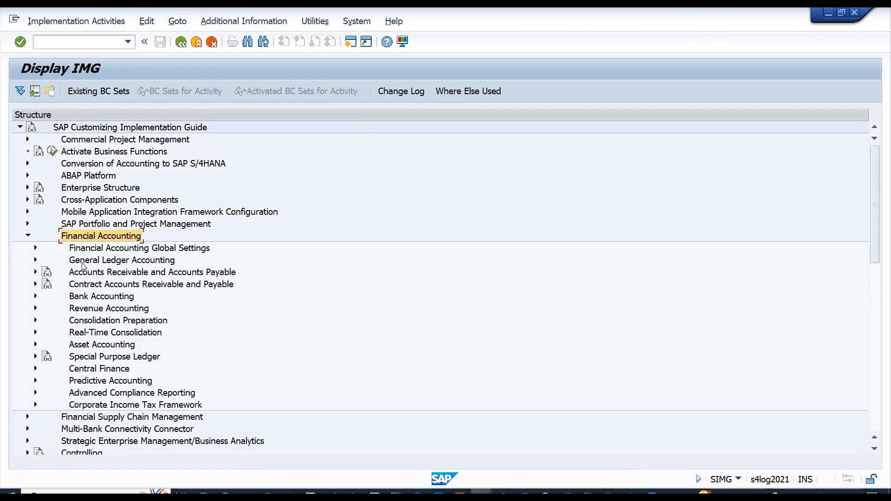
double_click(86, 262)
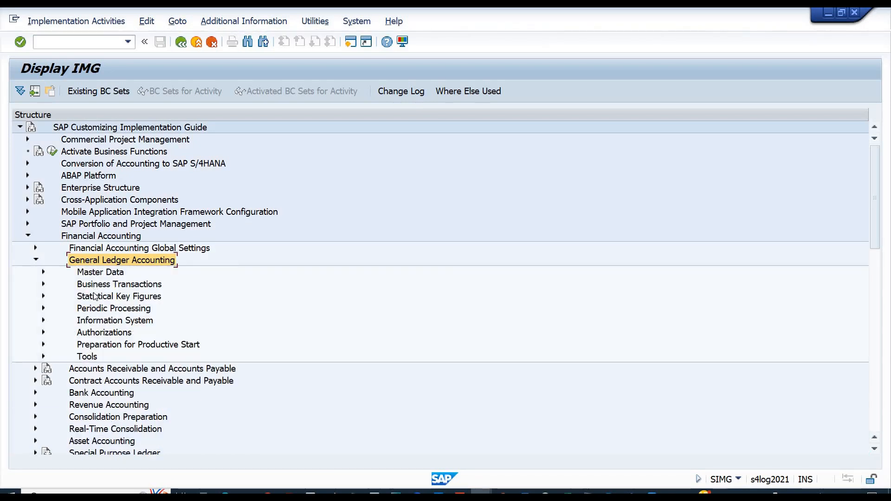
double_click(88, 285)
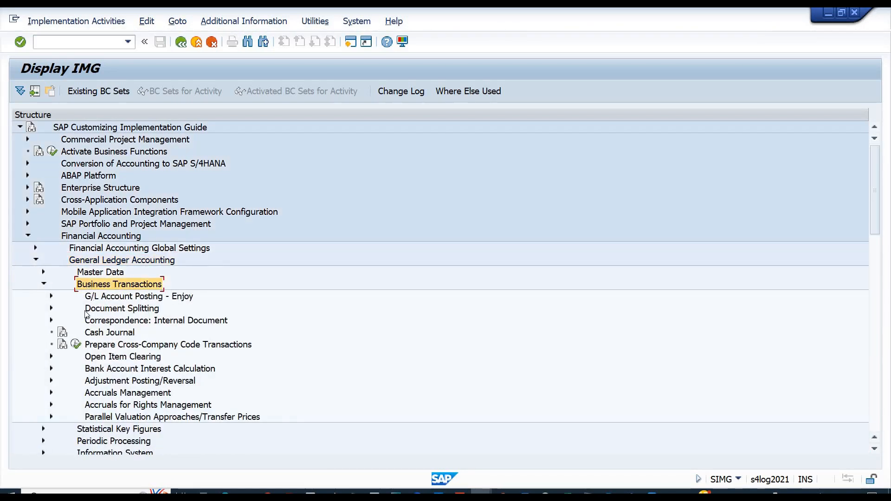
double_click(91, 310)
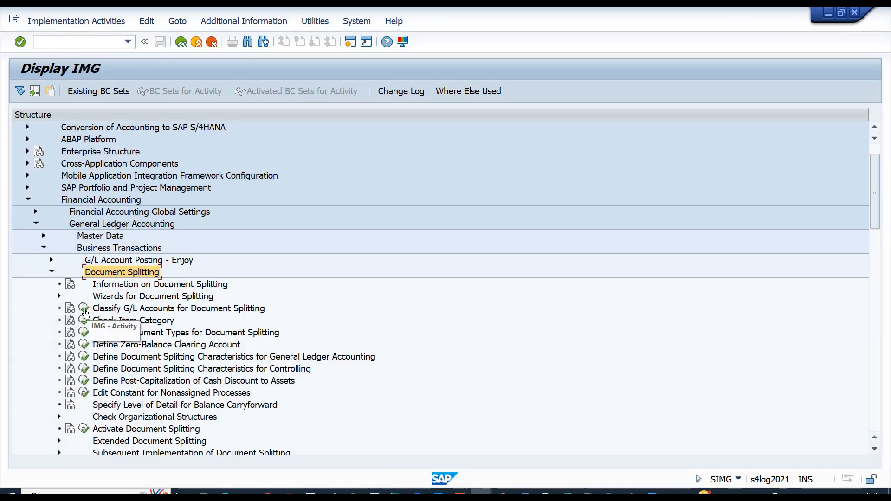
left_click(85, 311)
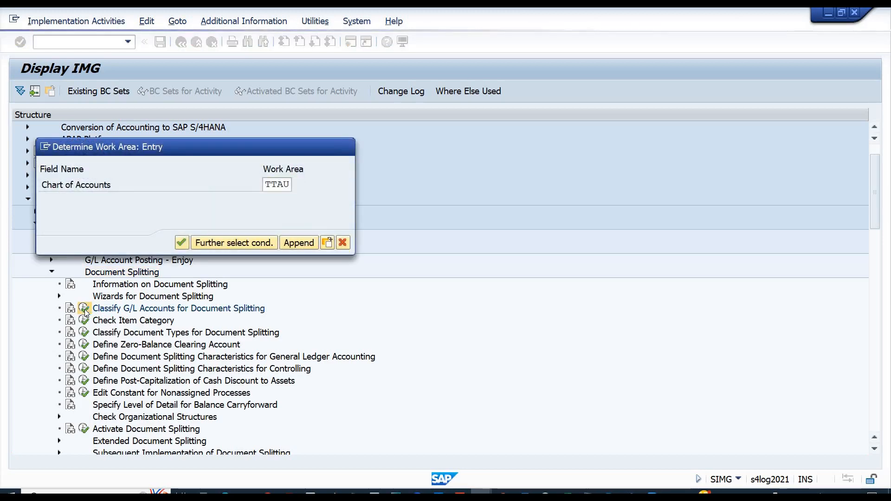
key("Return")
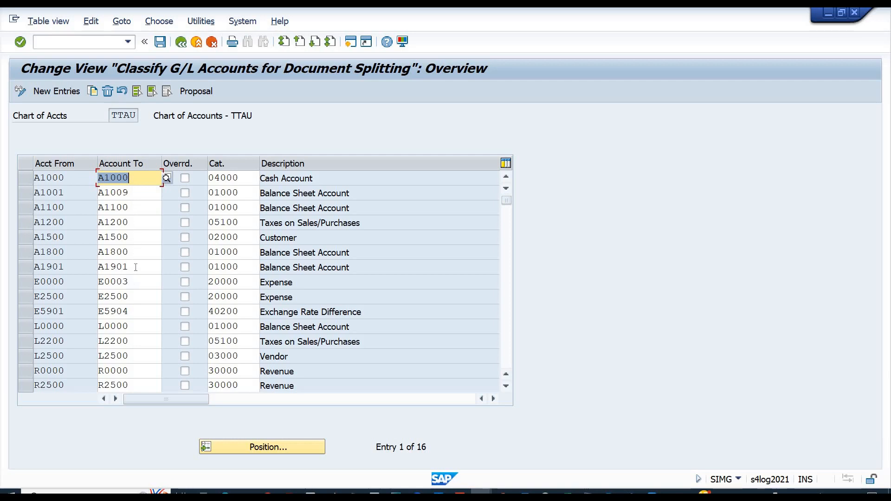
Extend the balance sheet account range starting at A1001 to end at account A1012.
left_click(134, 194)
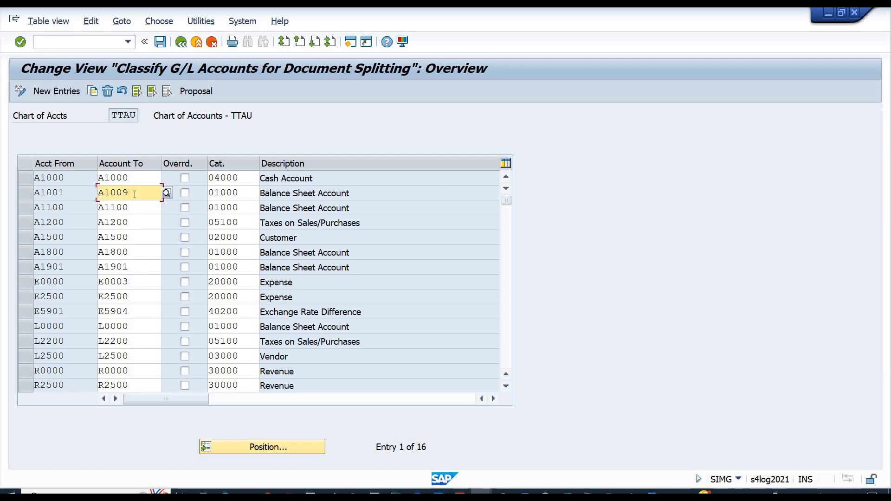
key("BackSpace")
key("BackSpace")
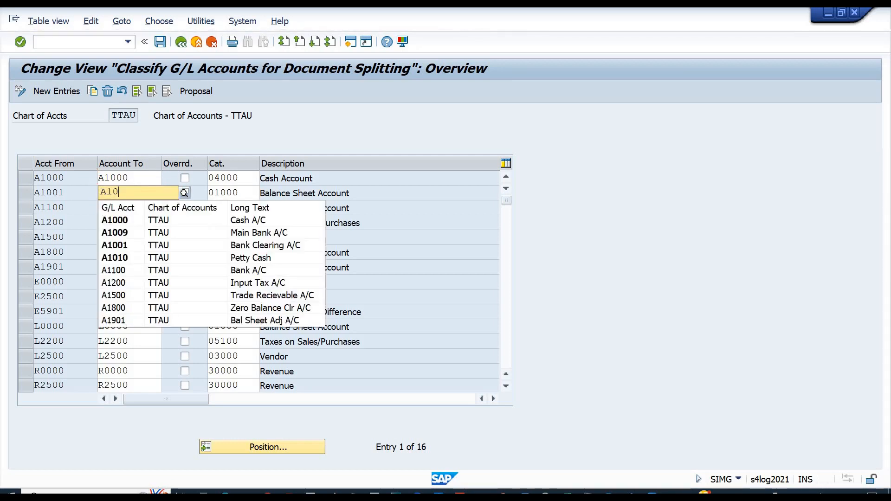
type("12")
key("Return")
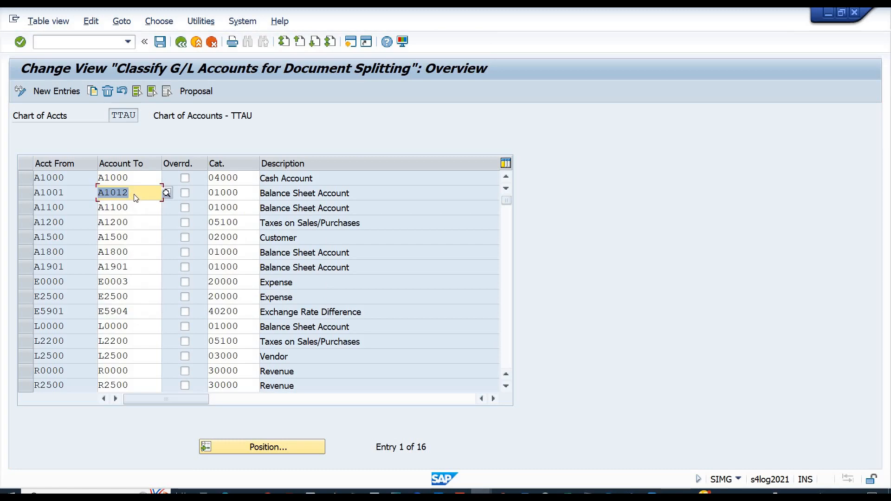
Save the changed document splitting classification and return to the Implementation Guide.
key("F3")
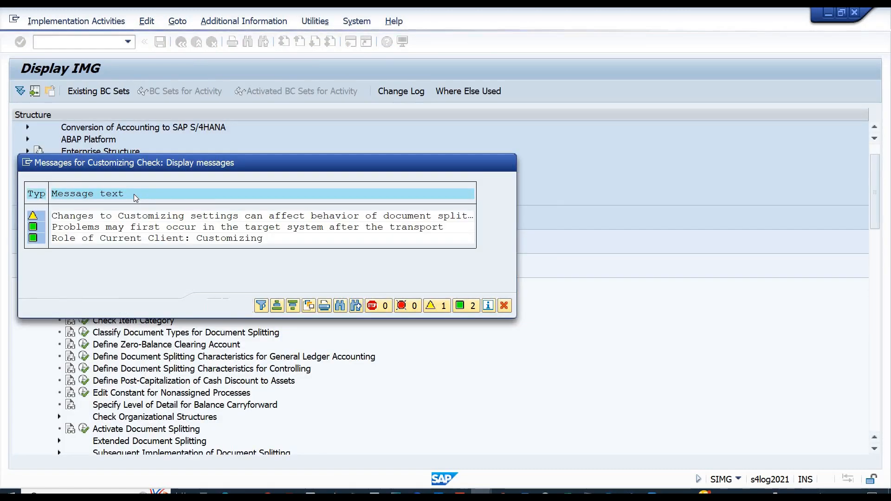
key("Return")
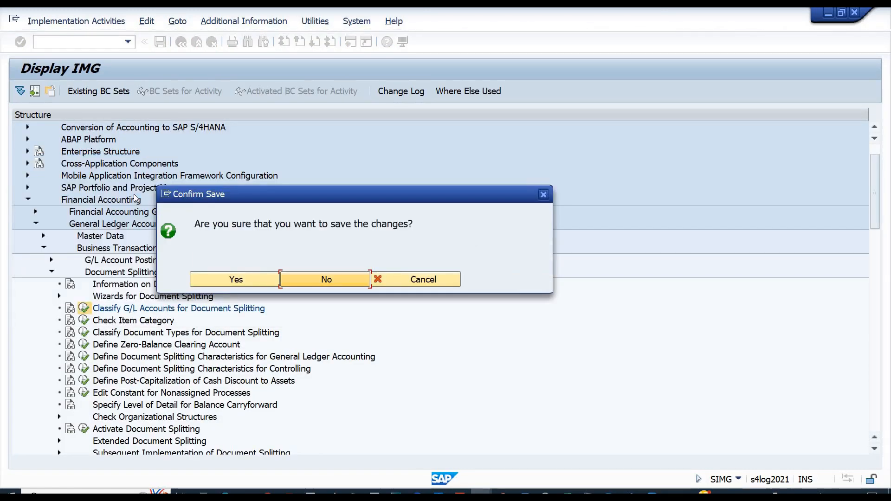
left_click(214, 282)
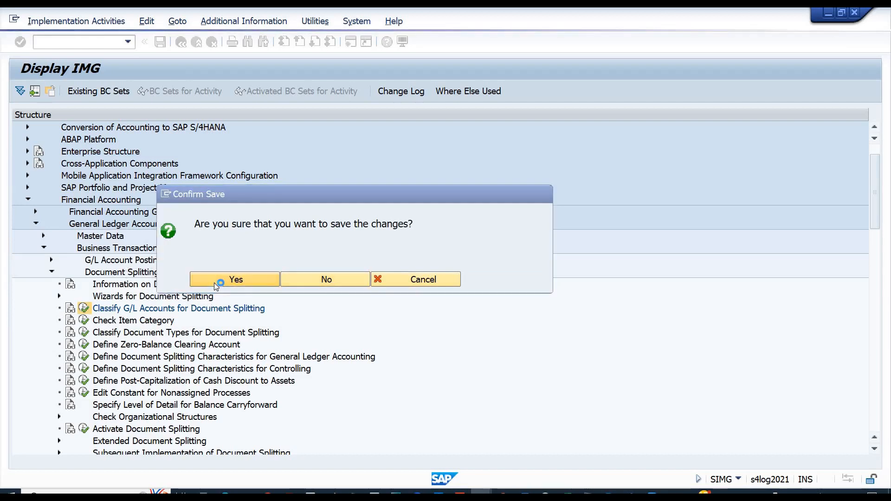
key("Return")
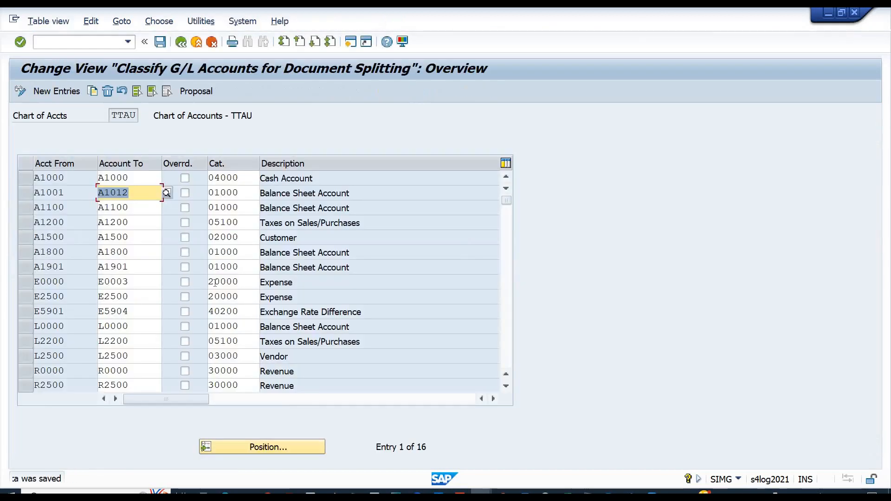
key("F3")
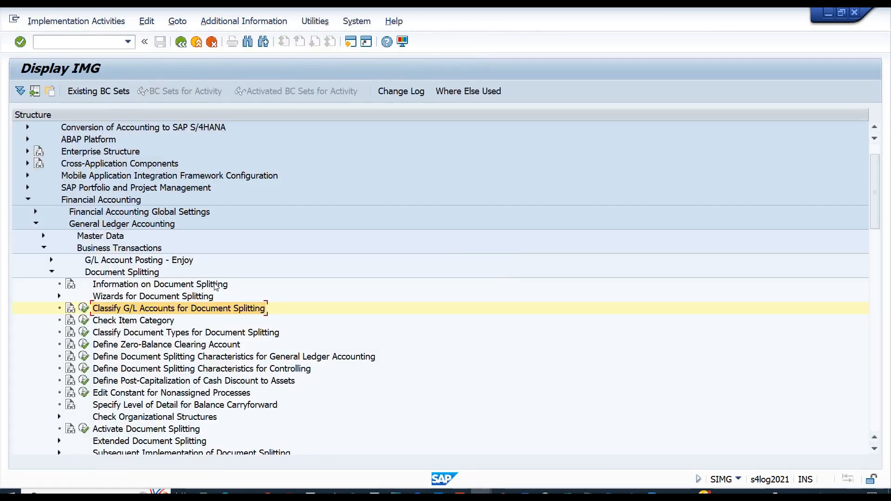
Switch back to cash journal TTA1 and try again to post the CASH FROM BANK receipt.
key("alt+Tab")
key("alt+Tab")
key("alt+Tab")
key("alt+Tab")
key("alt+Tab")
key("alt+Tab")
key("alt+Tab")
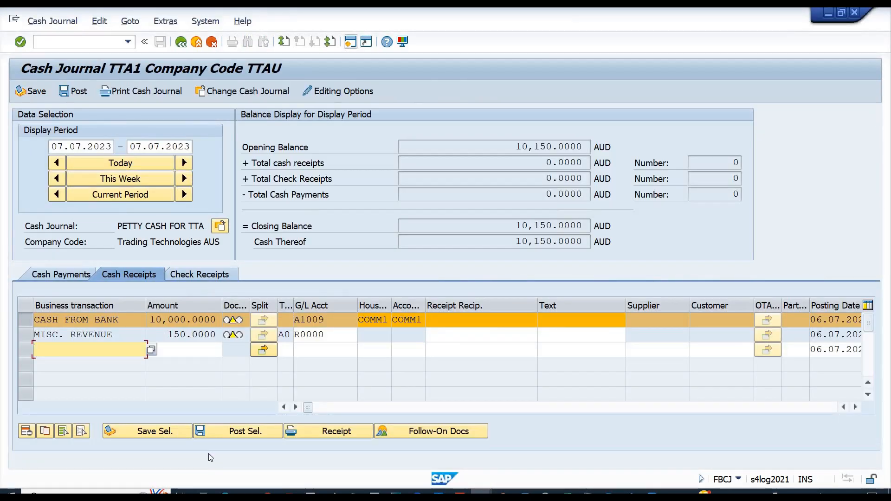
left_click(242, 433)
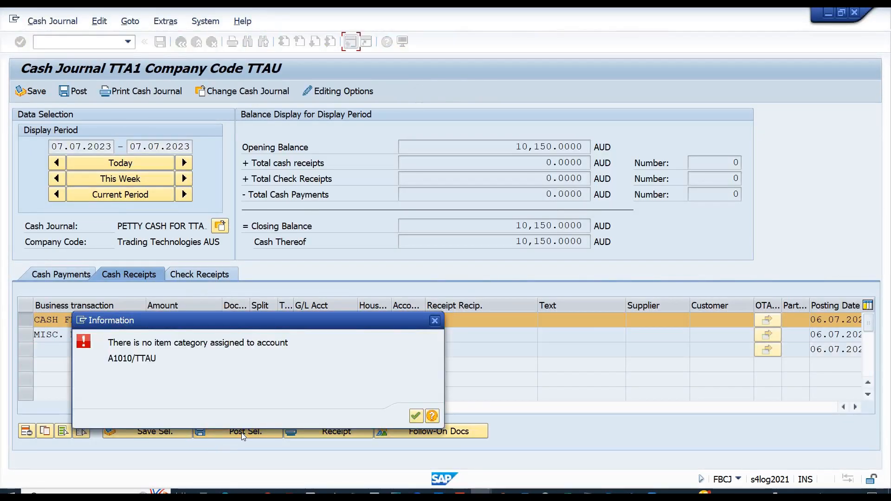
key("Return")
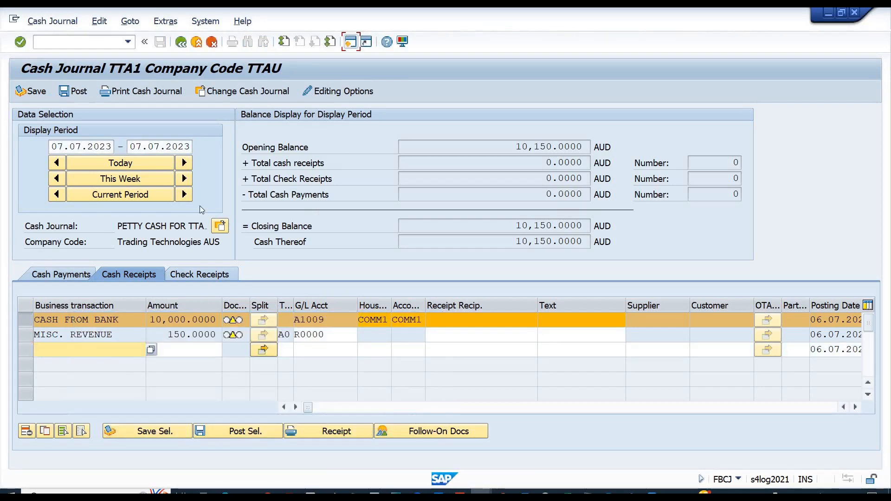
left_click(182, 43)
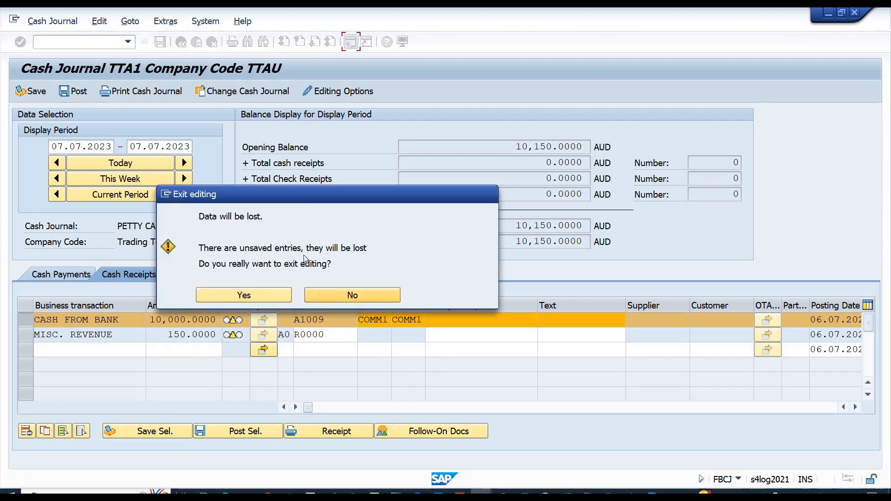
left_click(344, 296)
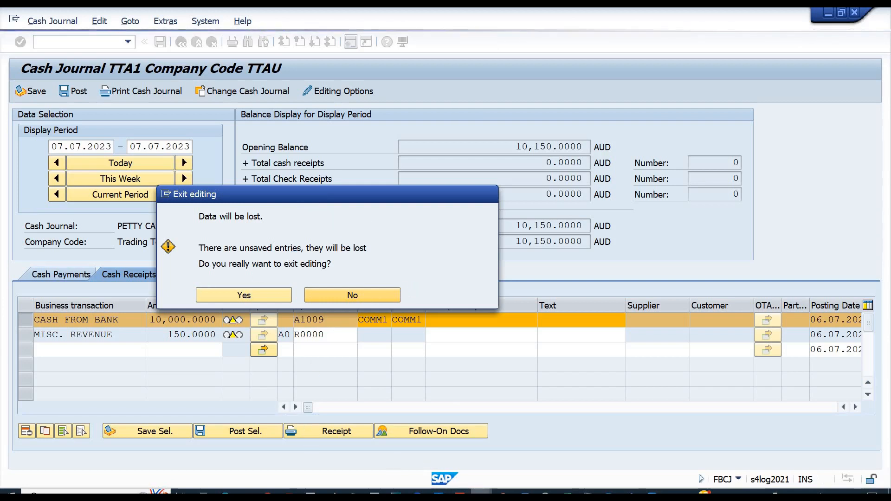
mouse_move(481, 492)
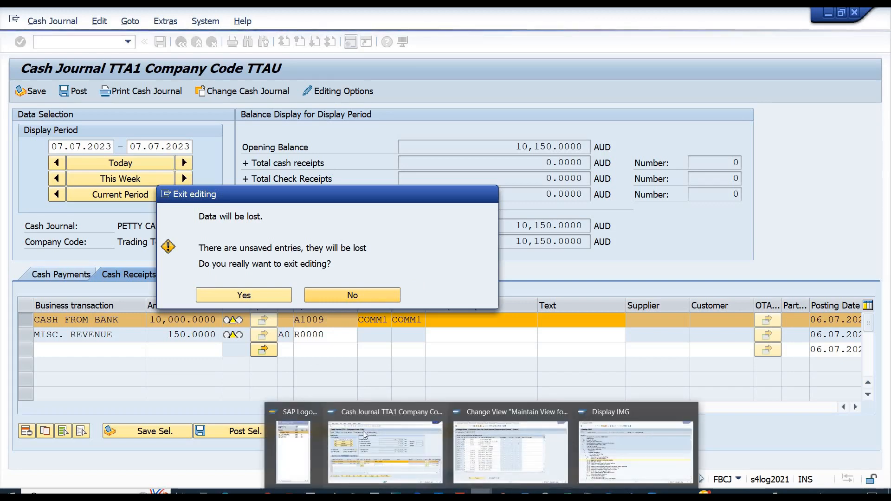
left_click(297, 430)
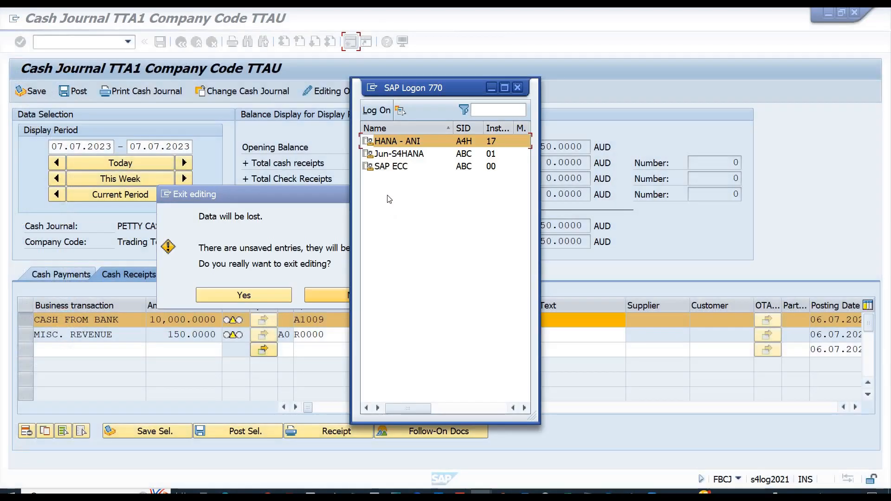
left_click(384, 141)
double_click(385, 145)
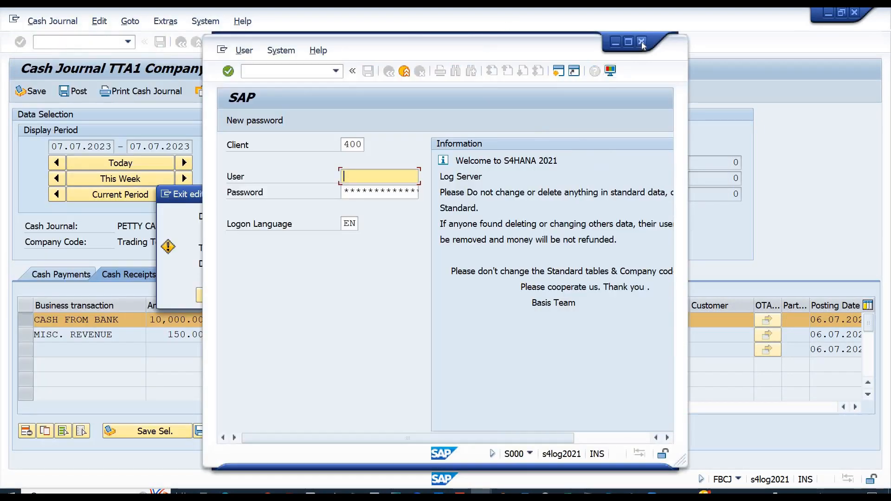
left_click(642, 42)
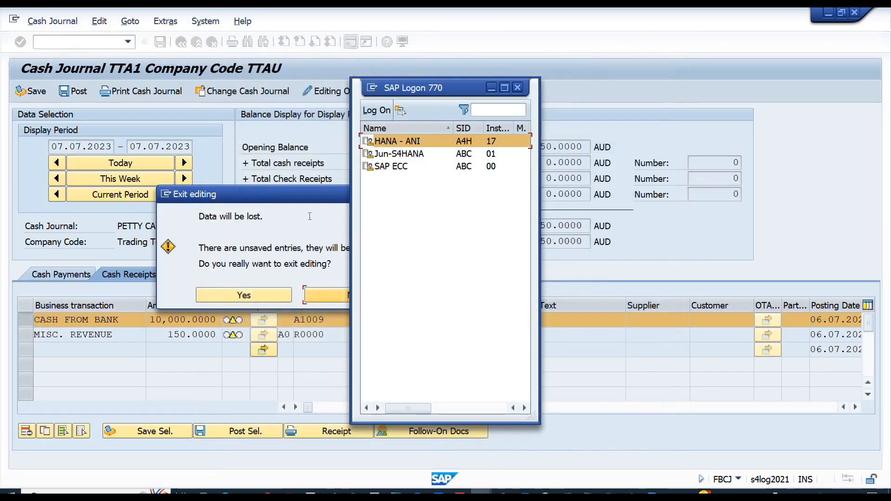
Decline leaving the cash journal with unsaved entries and save the two MISC. EXPENSE payments and the SUPPLIER PAYMENT.
left_click(256, 226)
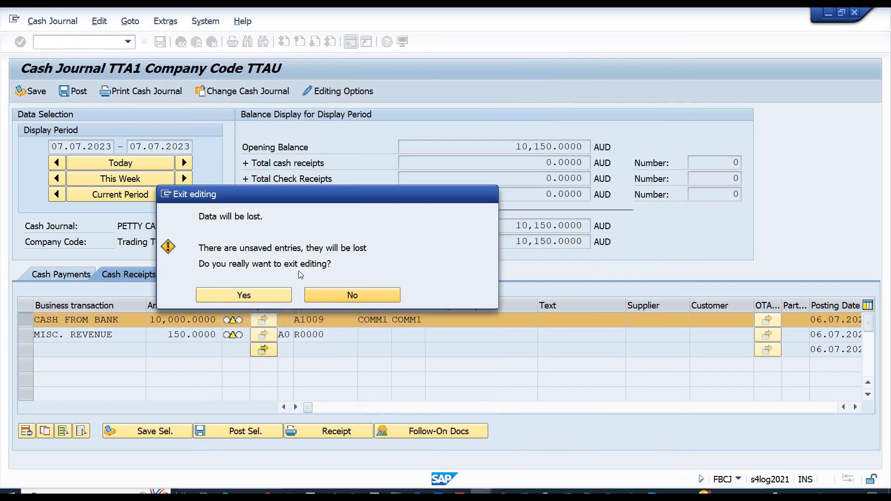
left_click(318, 294)
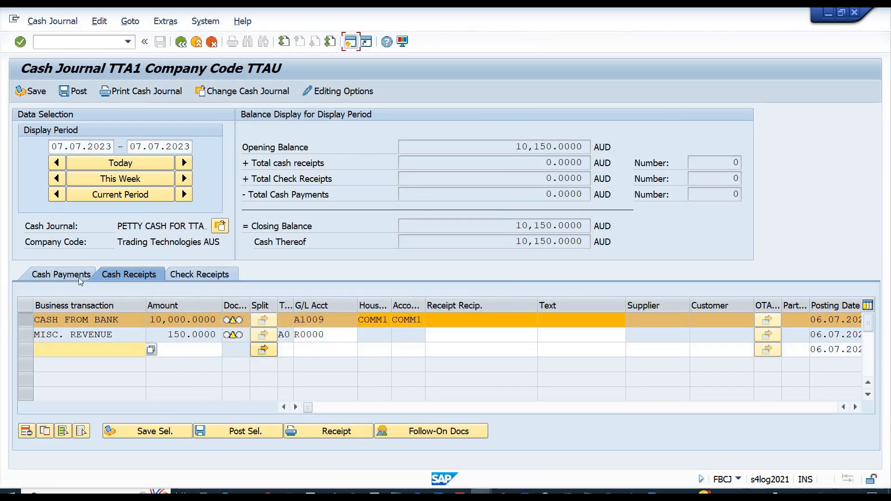
left_click(64, 276)
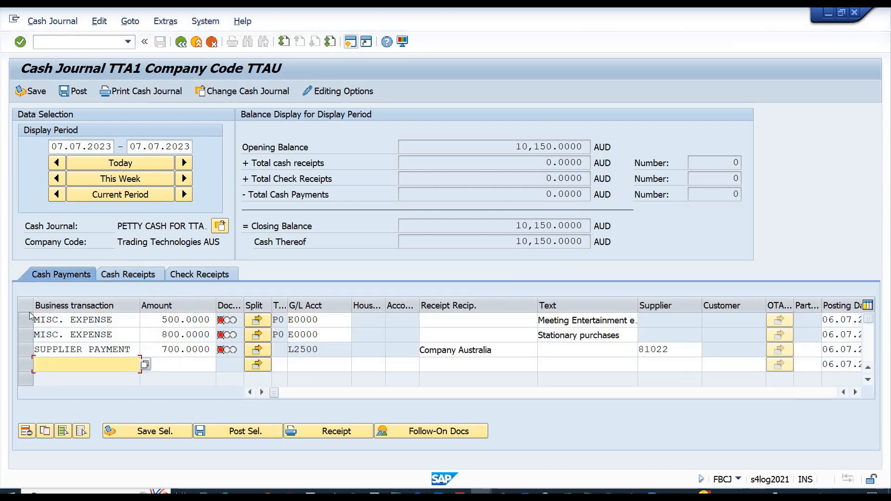
left_click(30, 92)
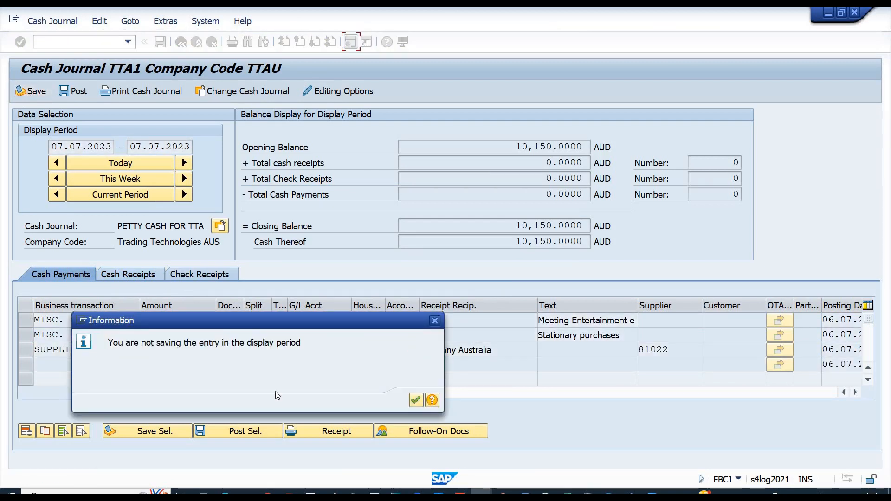
left_click(416, 402)
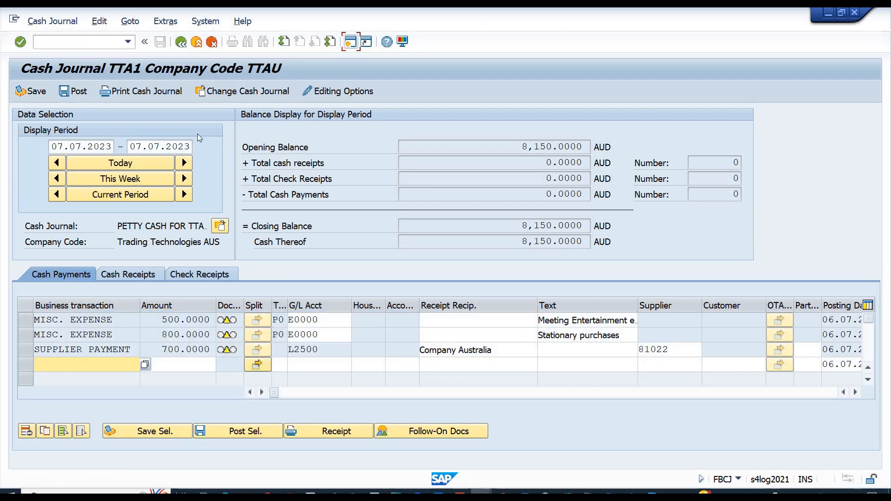
Leave and reopen Cash Journal Posting (FBCJ) for journal TTA1 and check its cash receipts and check receipts lists.
left_click(182, 43)
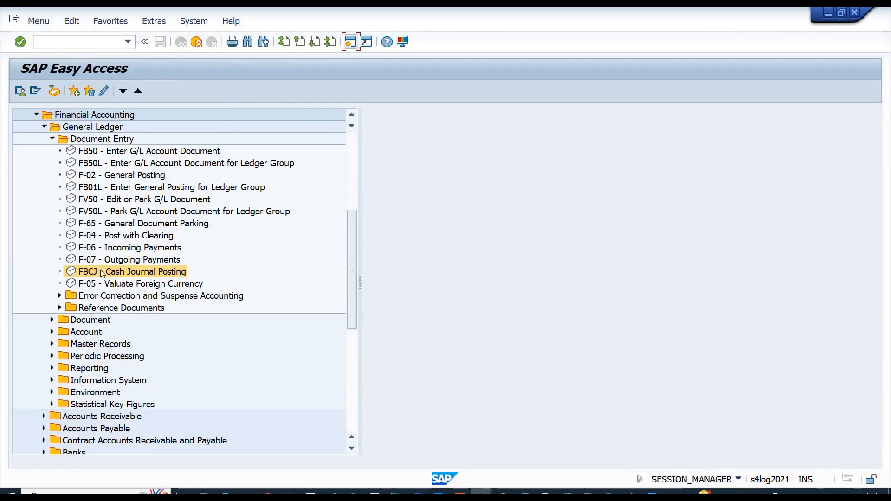
double_click(101, 272)
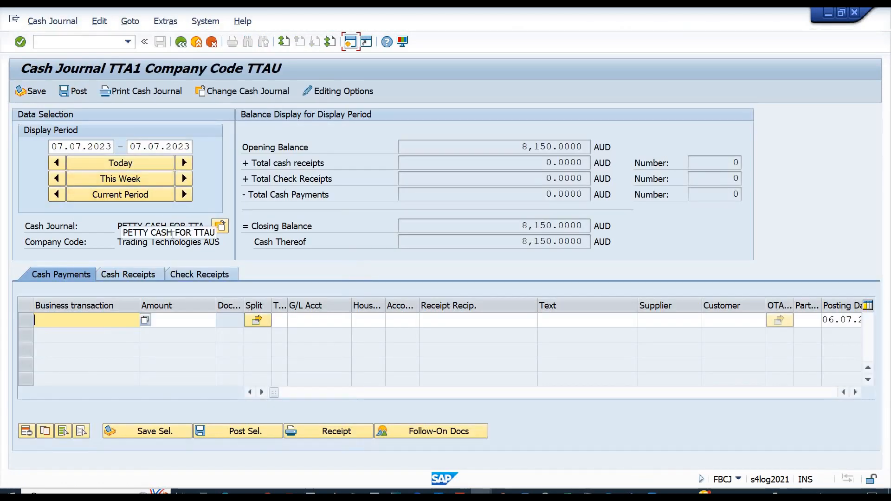
left_click(130, 276)
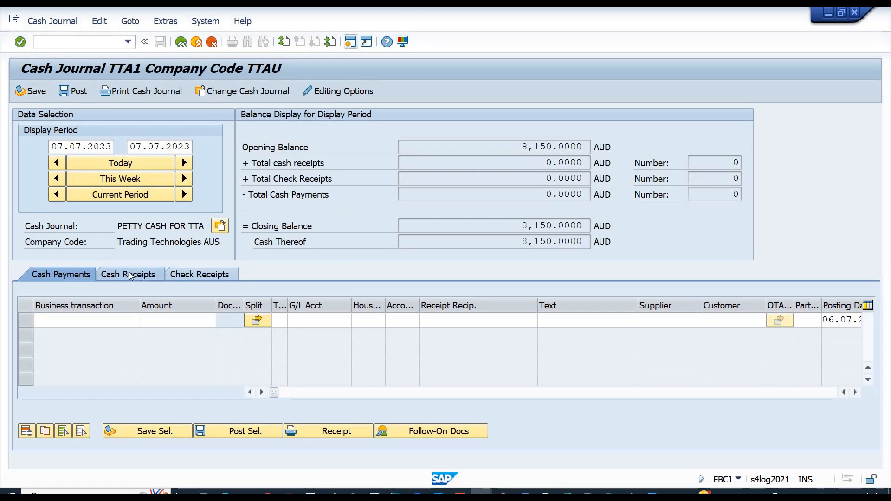
left_click(185, 275)
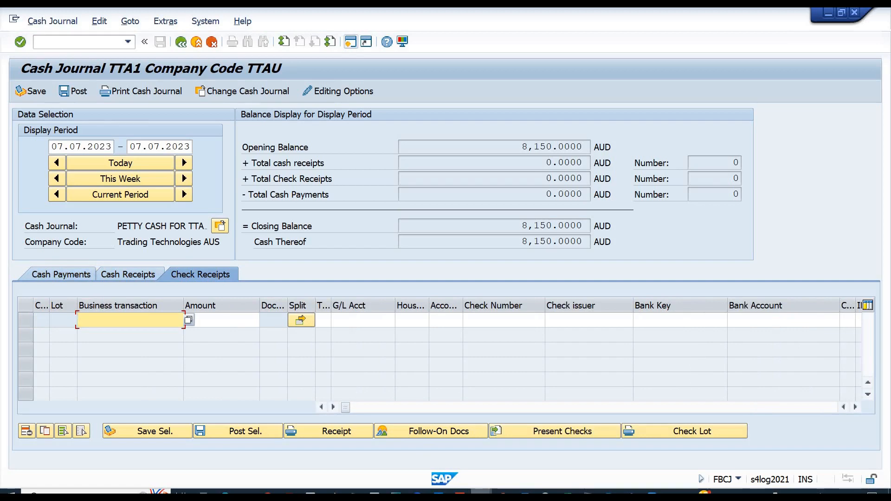
Switch to the Implementation Guide session, leave the guide and open G/L Account Line Item Display (FBL3N).
mouse_move(481, 495)
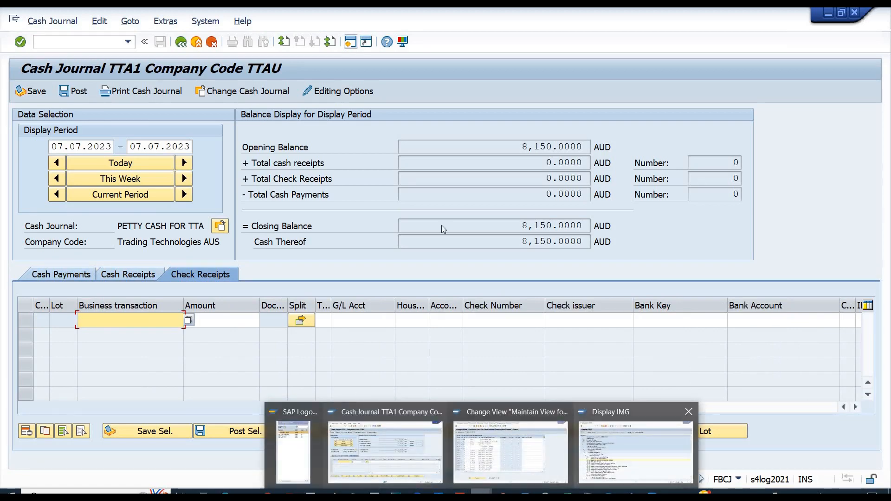
left_click(610, 451)
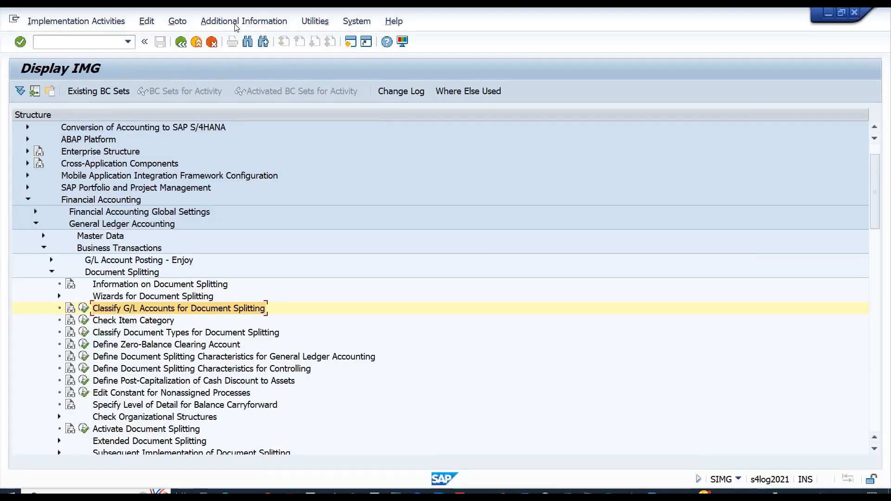
left_click(195, 45)
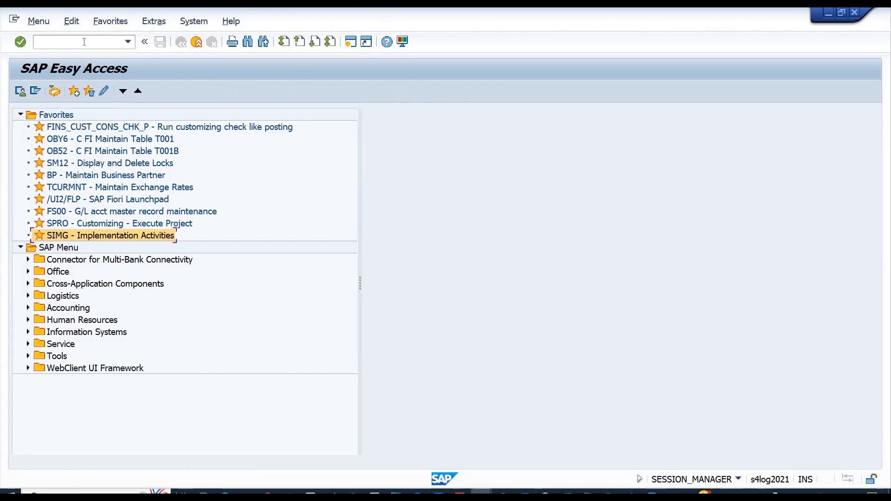
type("fs00")
key("Return")
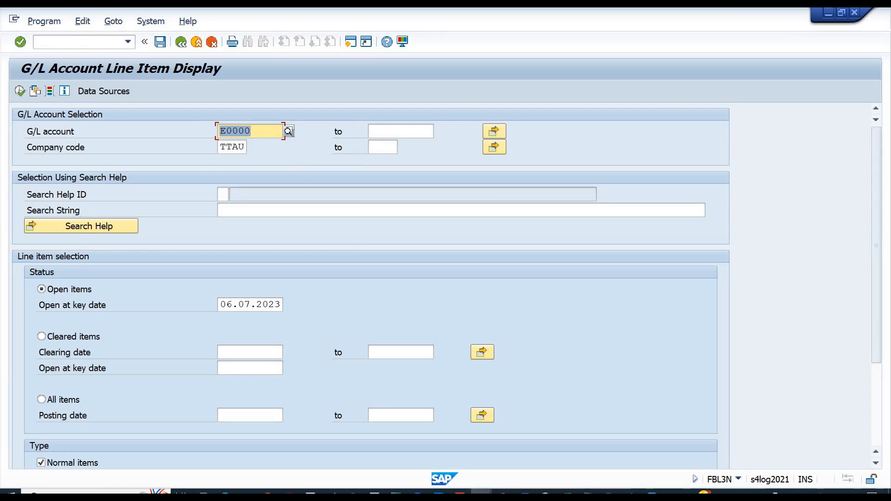
Run the line item display of all items for G/L account A1010 in company code TTAU.
type("a1010")
key("Return")
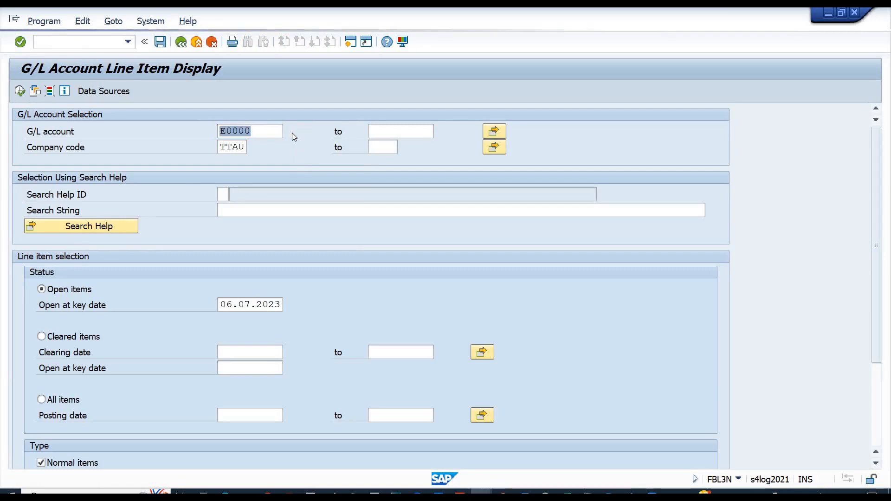
left_click(19, 92)
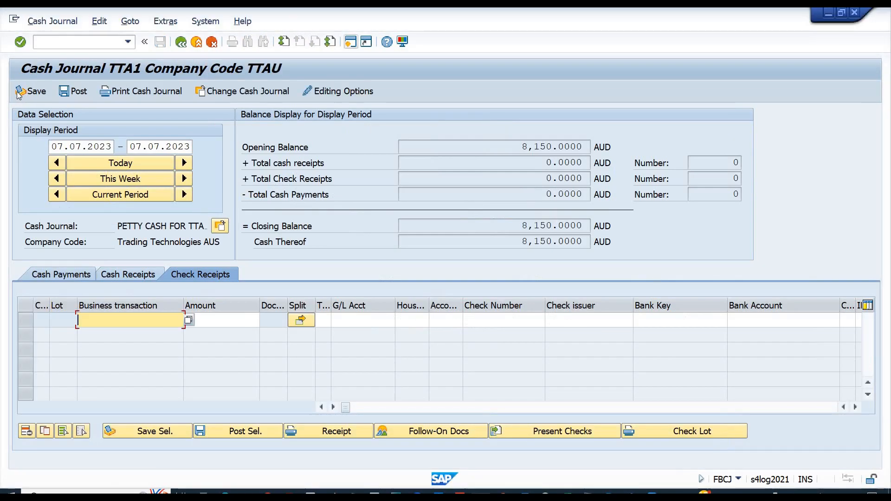
key("alt+Tab")
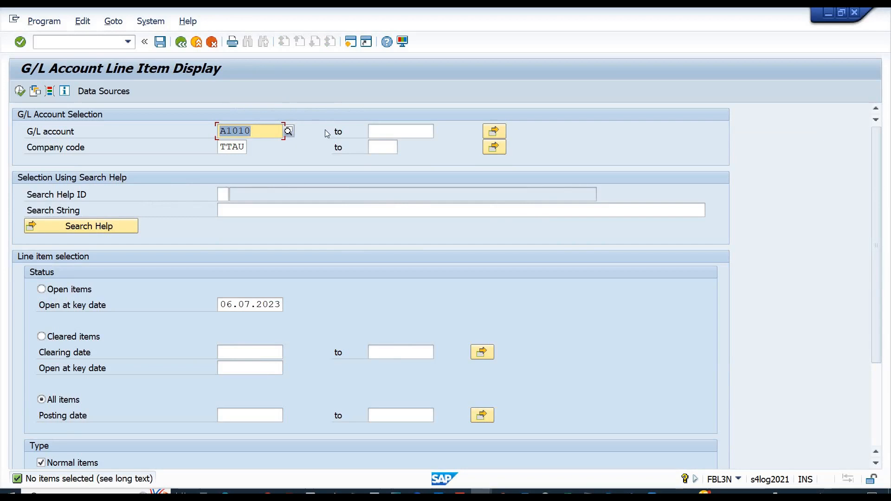
Search the G/L accounts in chart of accounts TTAU and pick the petty cash account A1010.
left_click(289, 131)
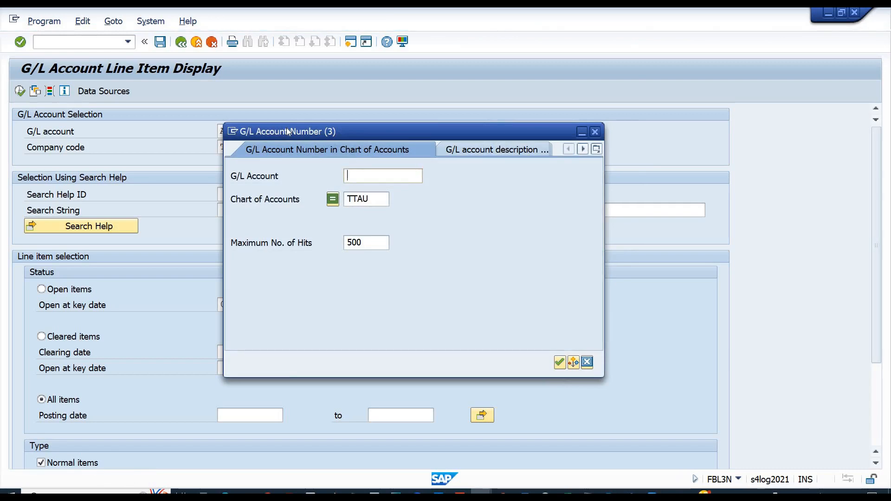
key("Return")
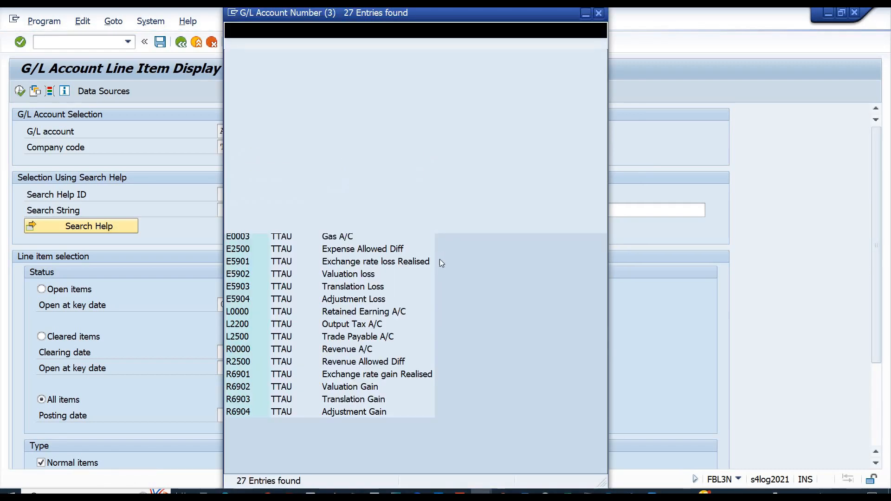
double_click(332, 125)
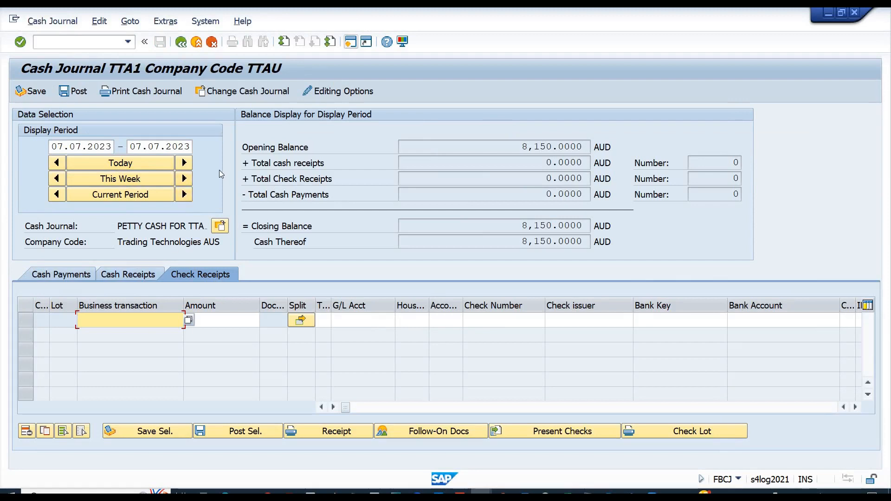
Reload cash journal TTA1 of company code TTAU and set its display period to today, 06.07.2023.
left_click(253, 91)
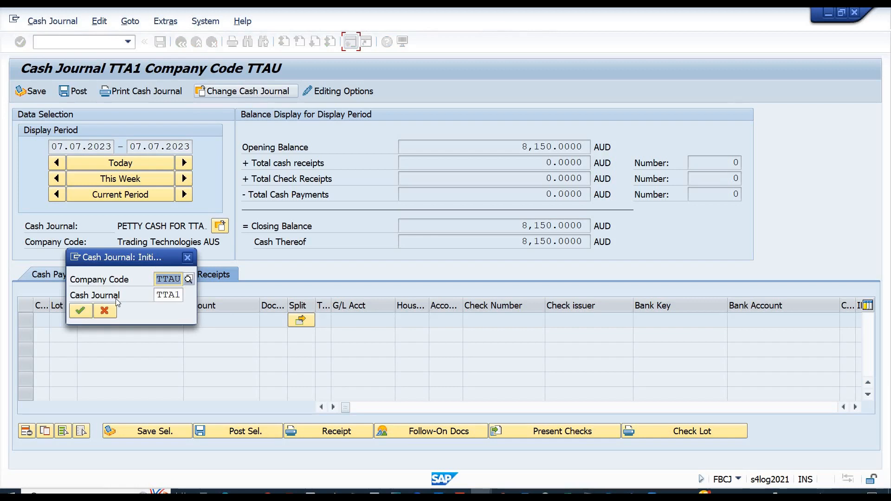
left_click(82, 312)
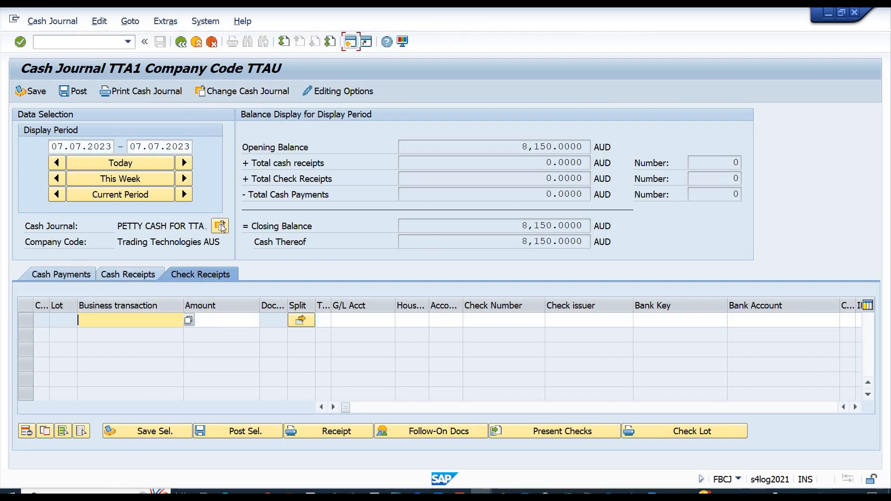
left_click(110, 163)
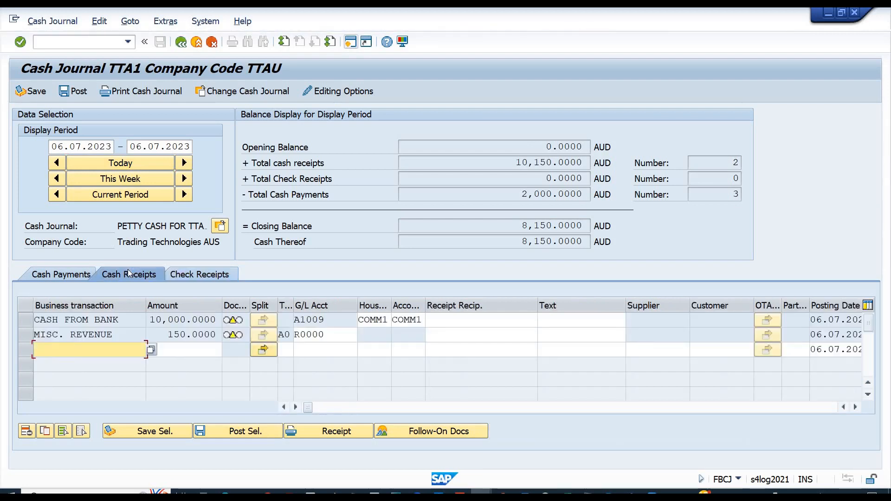
Post all three cash payments, and post the CASH FROM BANK and MISC. REVENUE entries in the cash receipts list.
left_click(48, 272)
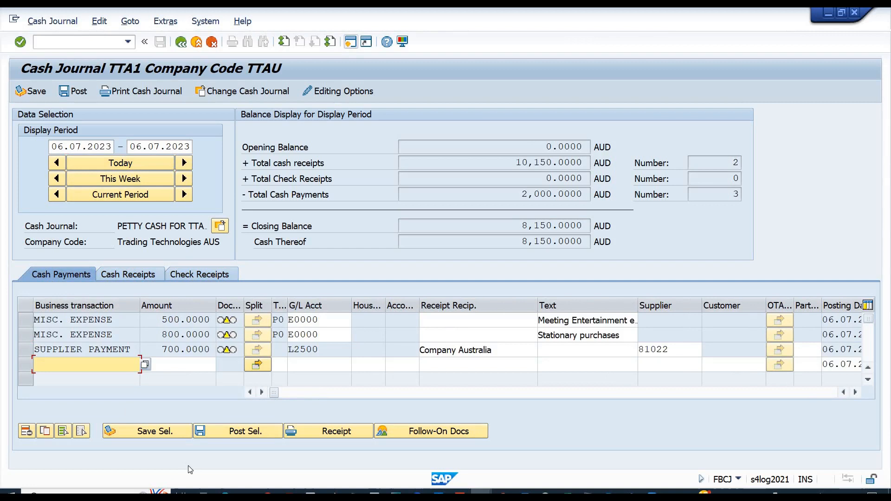
left_click(246, 433)
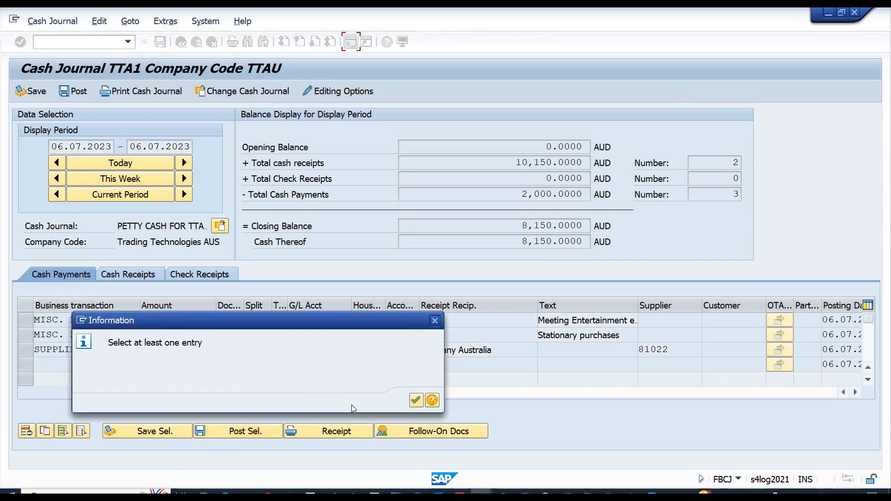
left_click(416, 401)
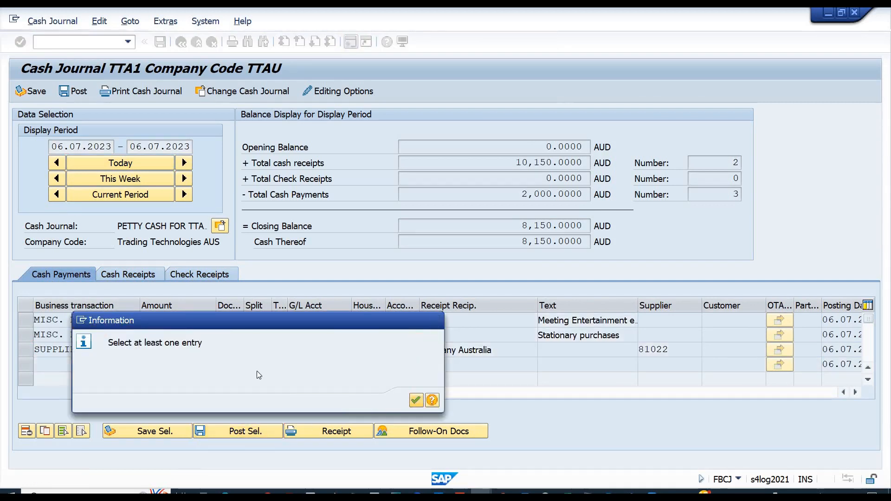
left_click(26, 322)
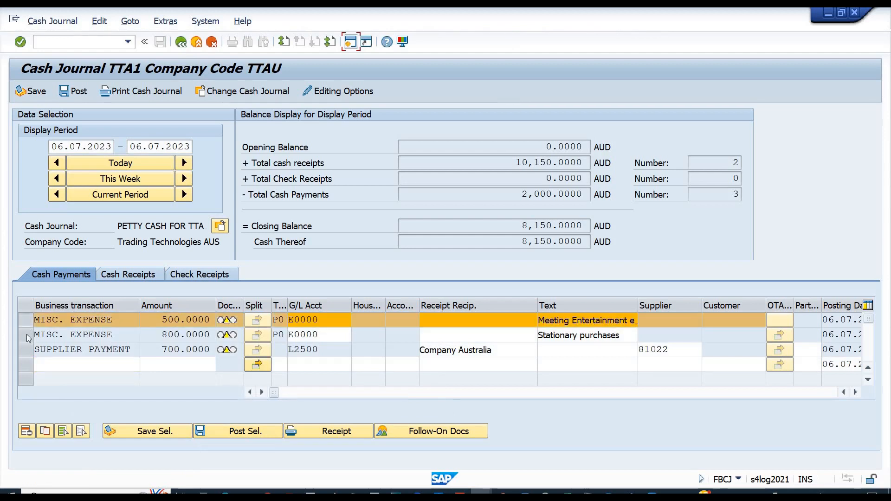
left_click(26, 334)
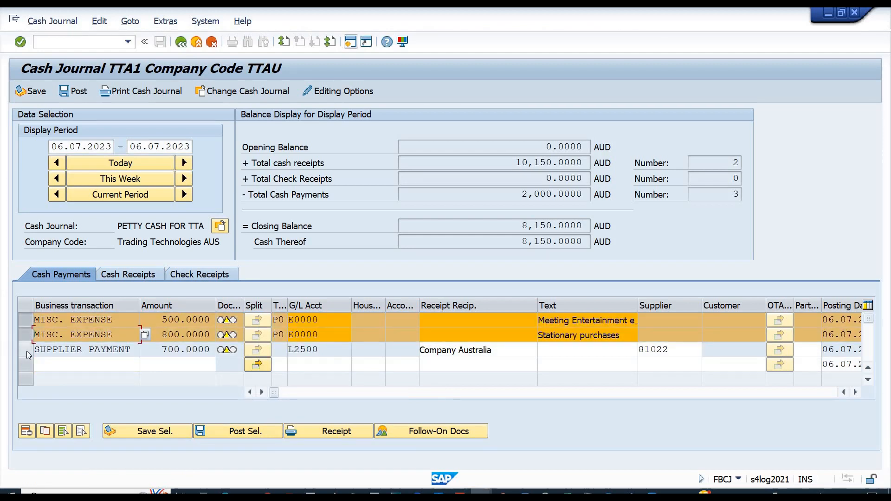
left_click(26, 351)
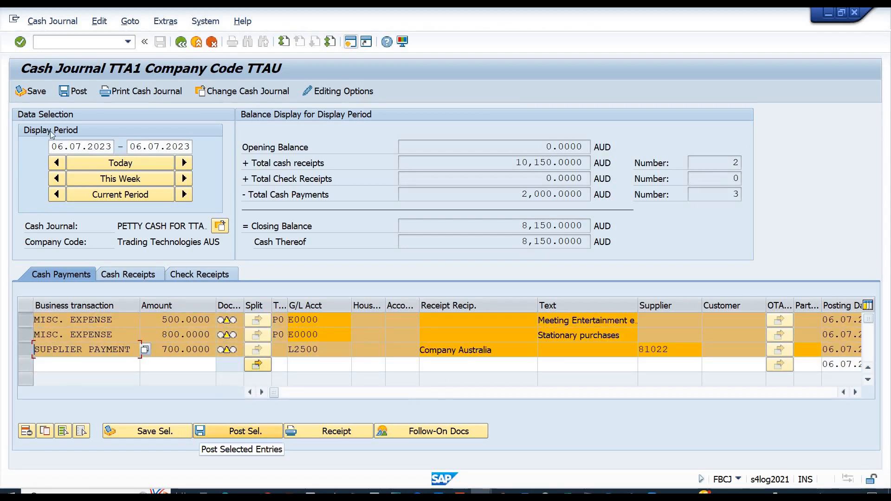
left_click(78, 92)
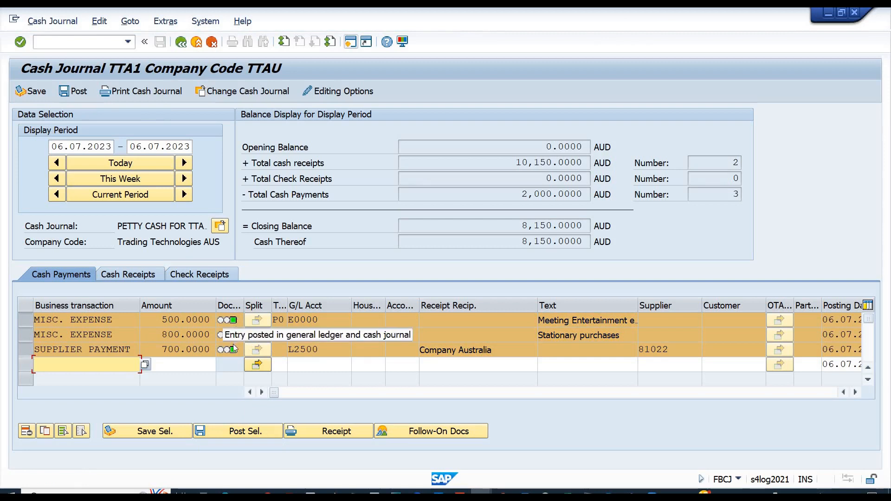
left_click(140, 275)
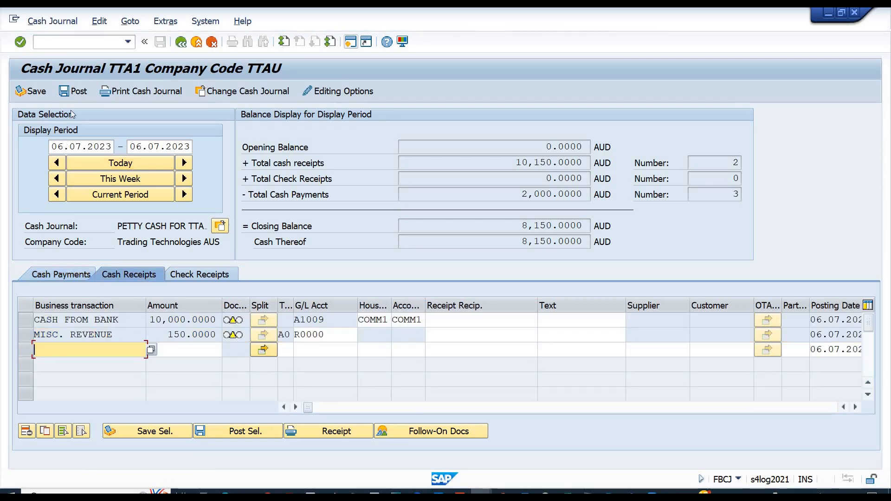
left_click(71, 93)
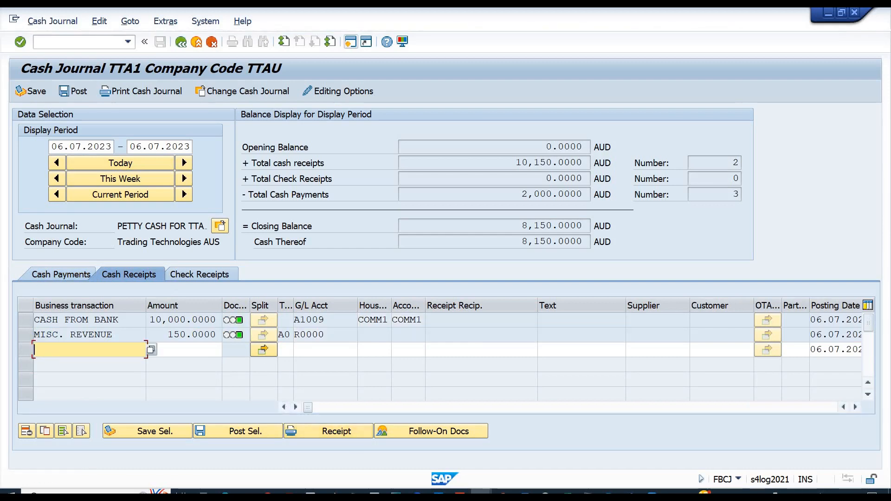
Switch back to G/L Account Line Item Display and list all items of account A1010 for company code TTAU.
mouse_move(481, 493)
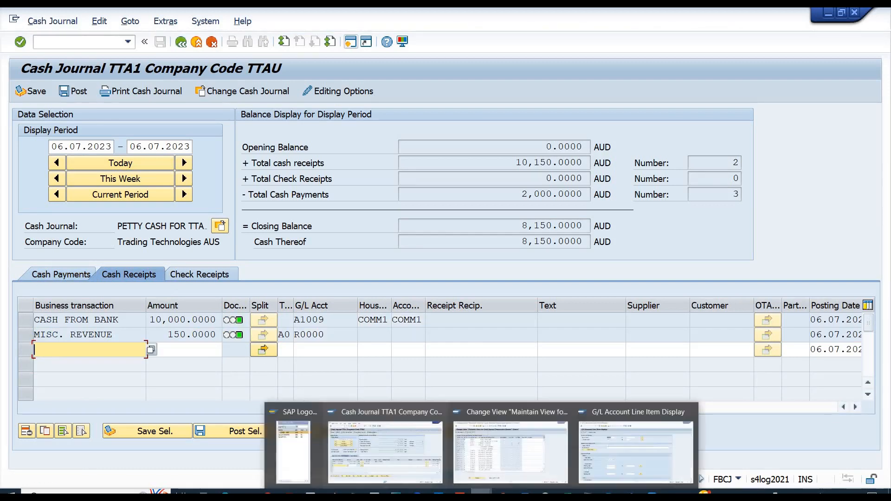
left_click(606, 452)
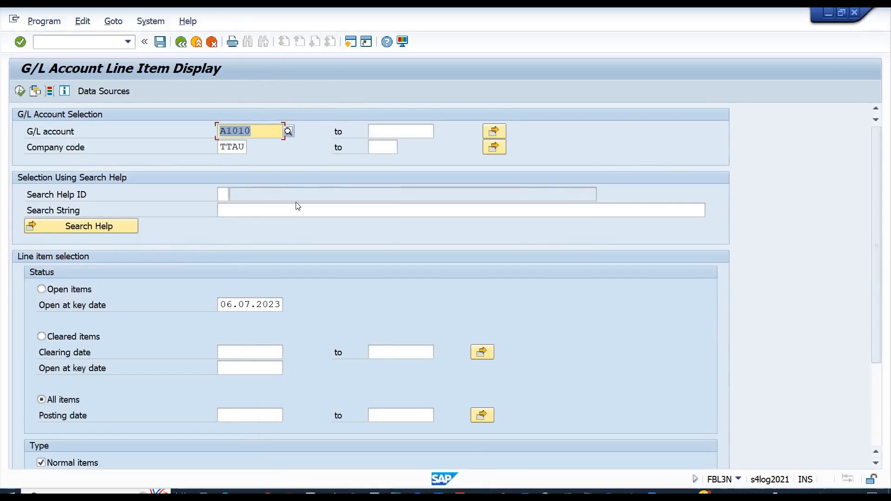
left_click(19, 91)
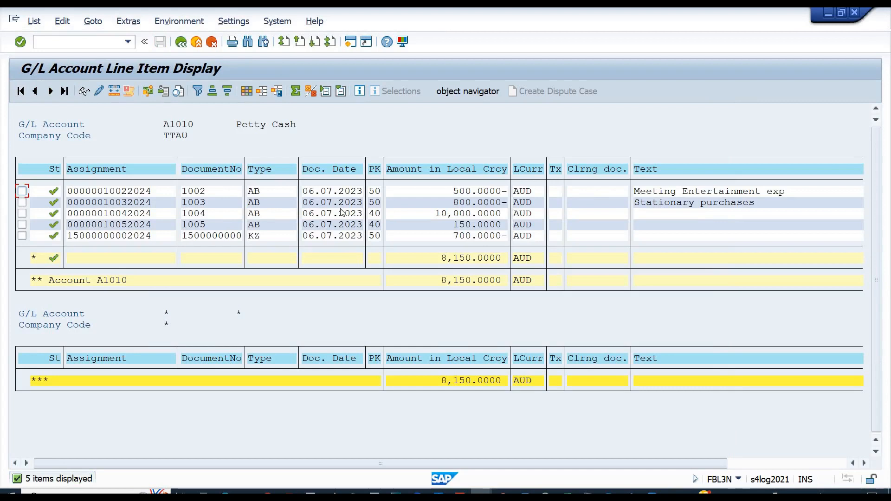
Review the petty cash line items and open the 10,000 AUD debit item of document 1004.
left_click(266, 239)
left_click(685, 194)
left_click(455, 204)
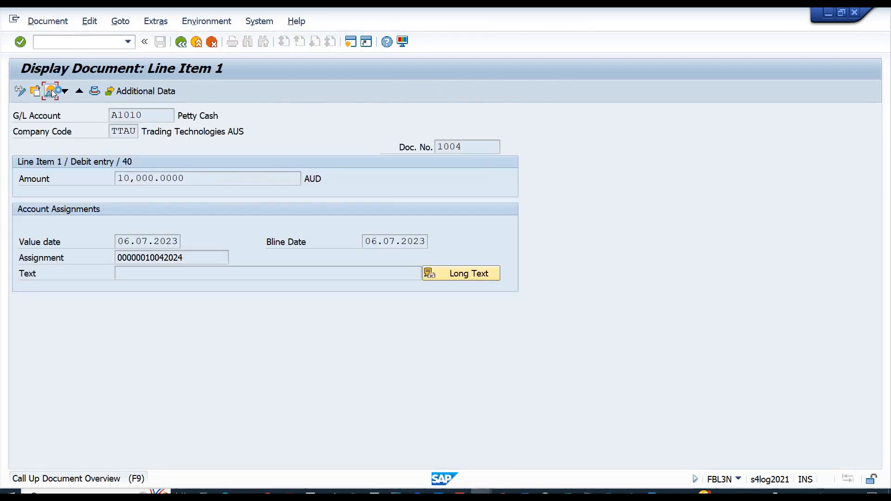
Open the overview of document 1004 and check its Petty Cash and Main Bank A/C line items.
left_click(51, 92)
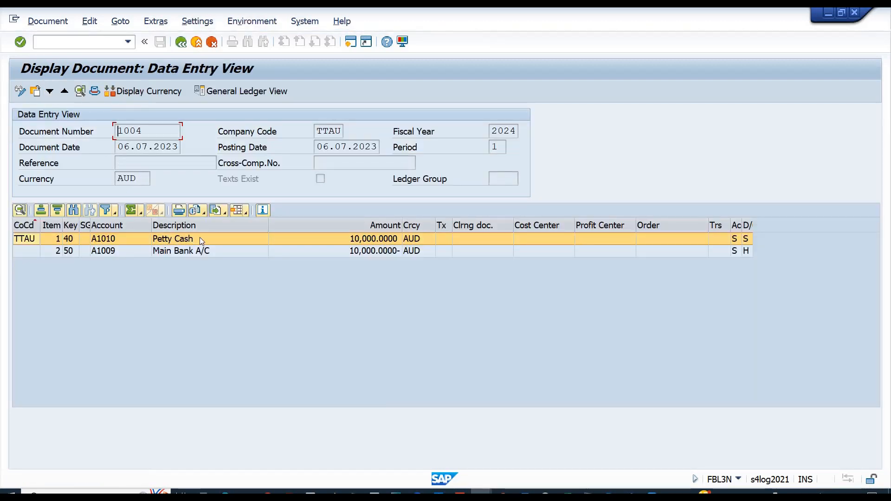
left_click(330, 239)
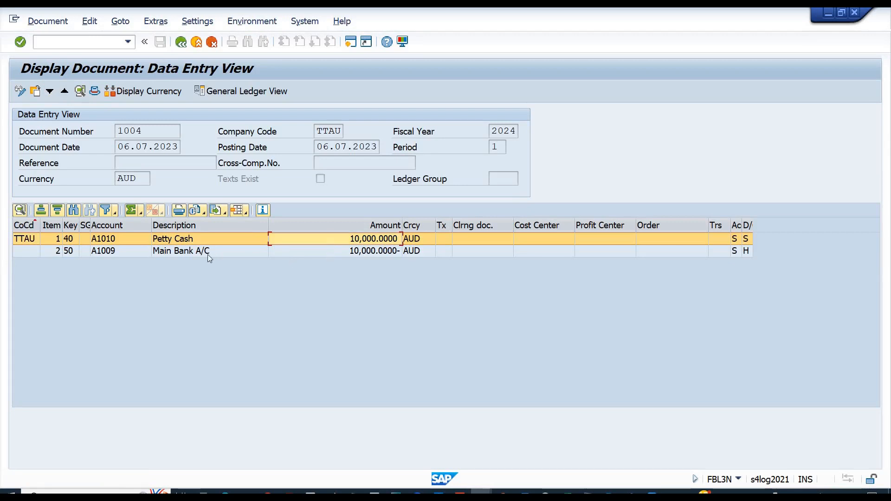
left_click(192, 251)
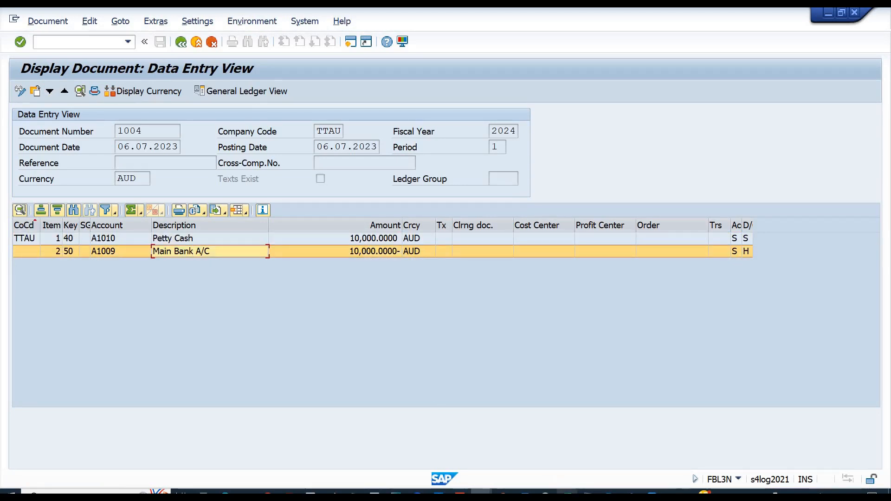
Switch to the Petty cash workbook in Excel and apply thick outside borders to the bank withdrawal entry, F5:O8.
left_click(567, 492)
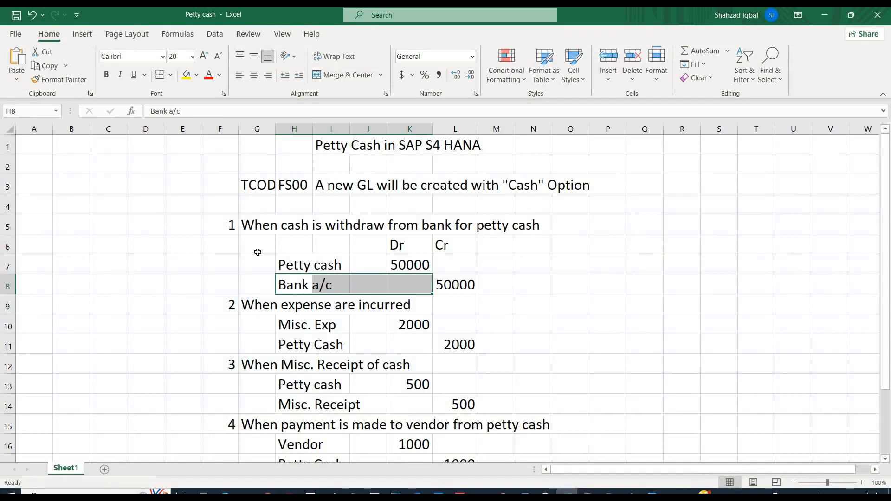
left_click_drag(221, 225, 565, 289)
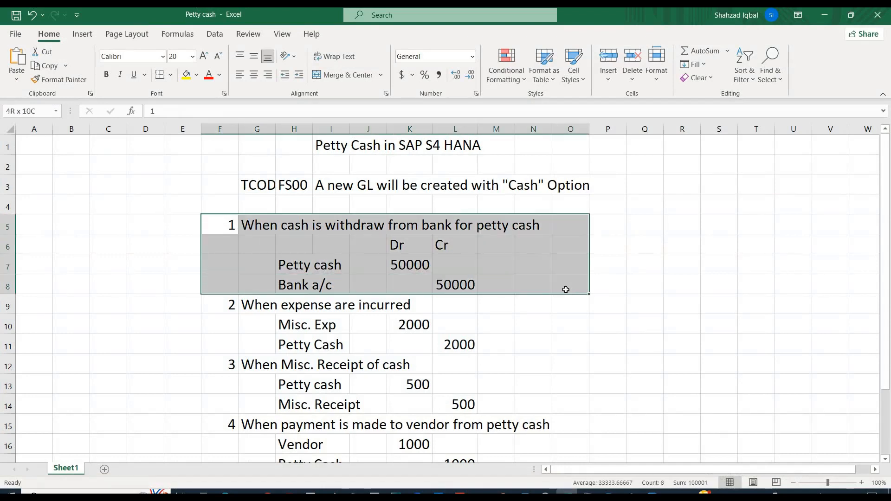
left_click(171, 77)
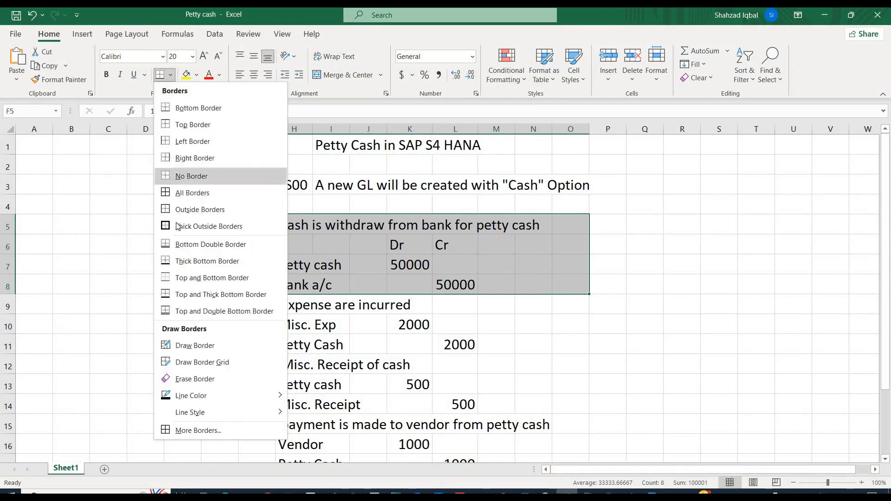
left_click(190, 228)
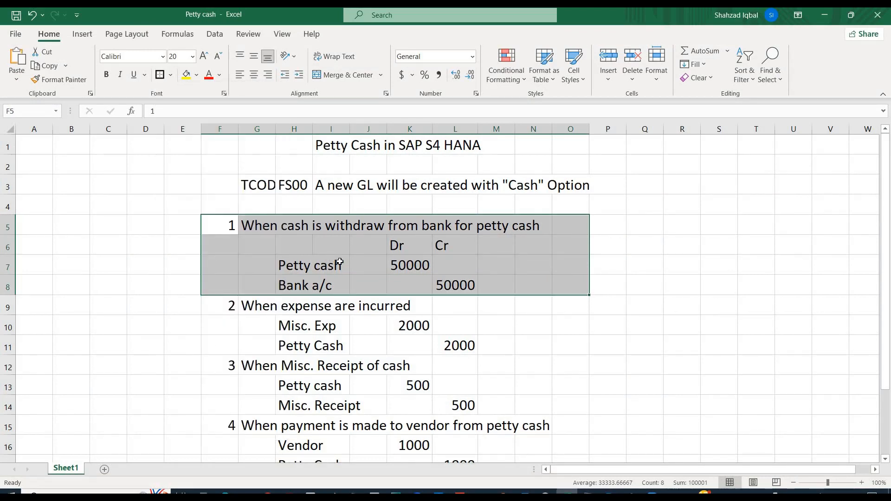
left_click(340, 262)
left_click(410, 265)
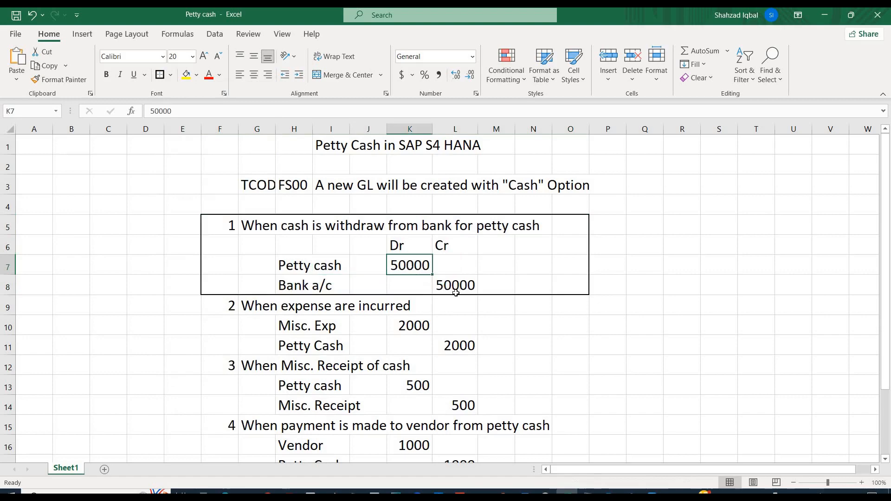
left_click(459, 289)
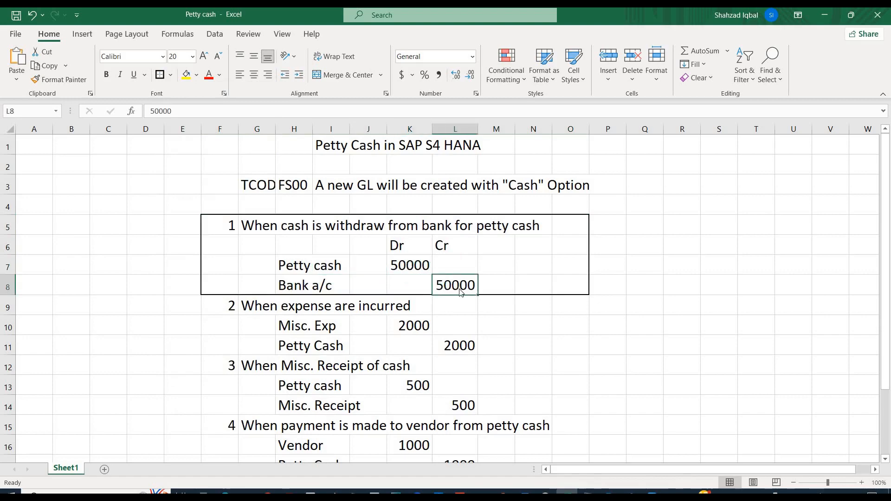
Return to the SAP line item list, open document 1003's overview and check its Petty Cash and Expense A/C lines.
key("alt+Tab")
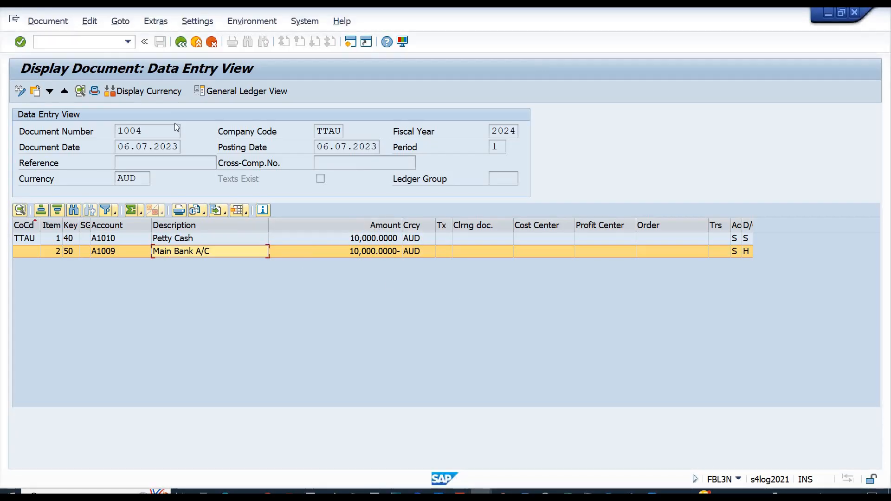
left_click(180, 45)
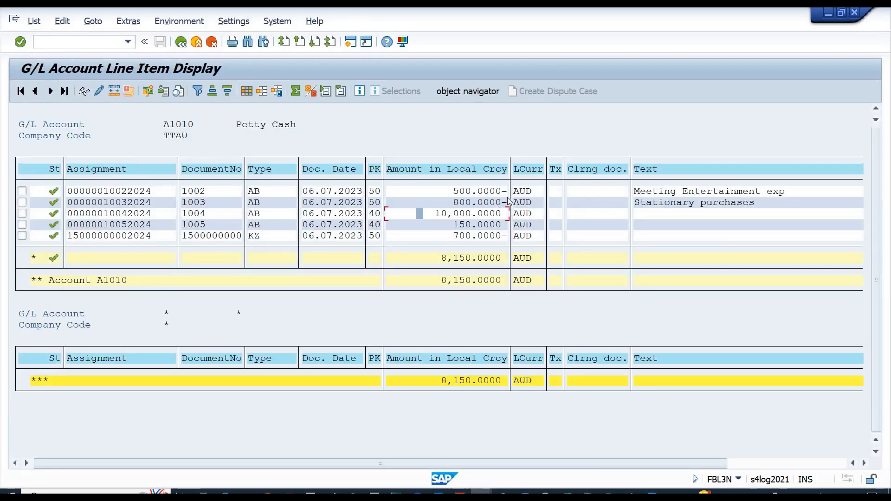
double_click(350, 203)
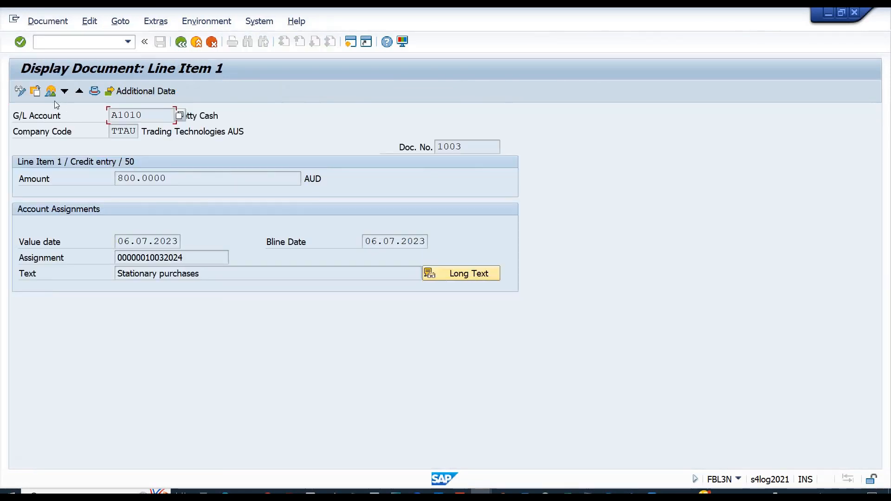
left_click(51, 93)
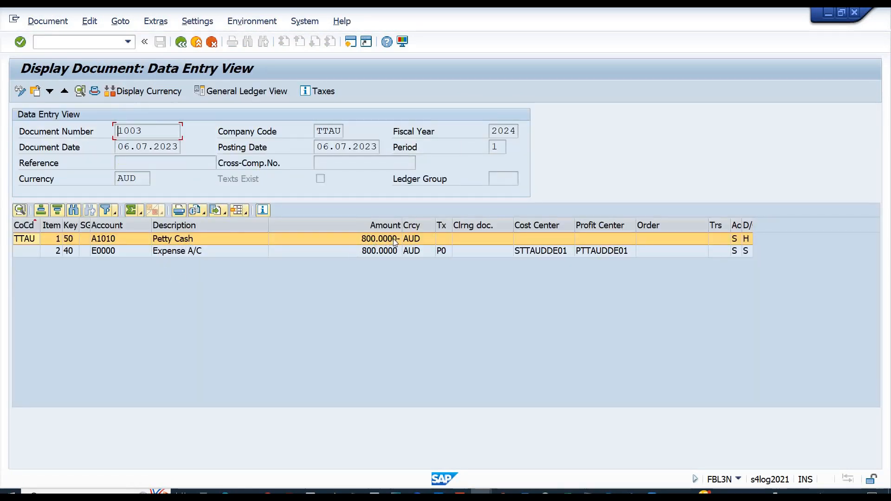
left_click(335, 252)
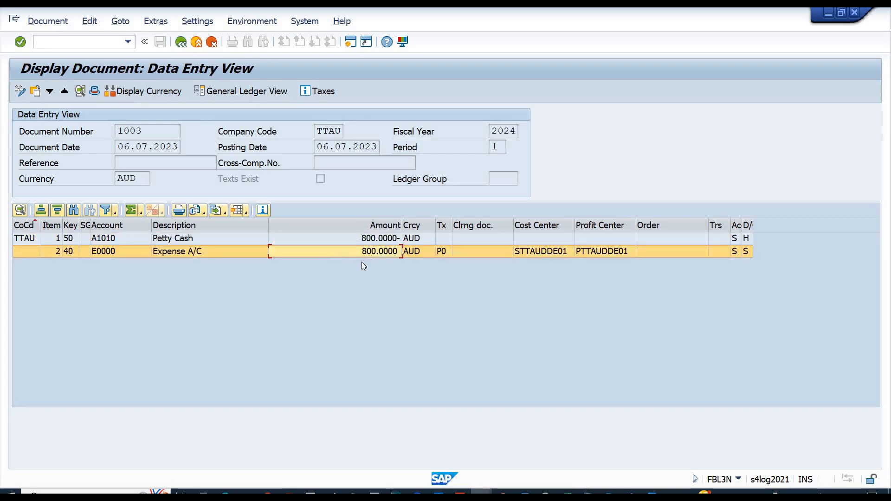
Switch to the Excel workbook and apply thick outside borders to the incurred expense entry, F9:O11.
key("alt+Tab")
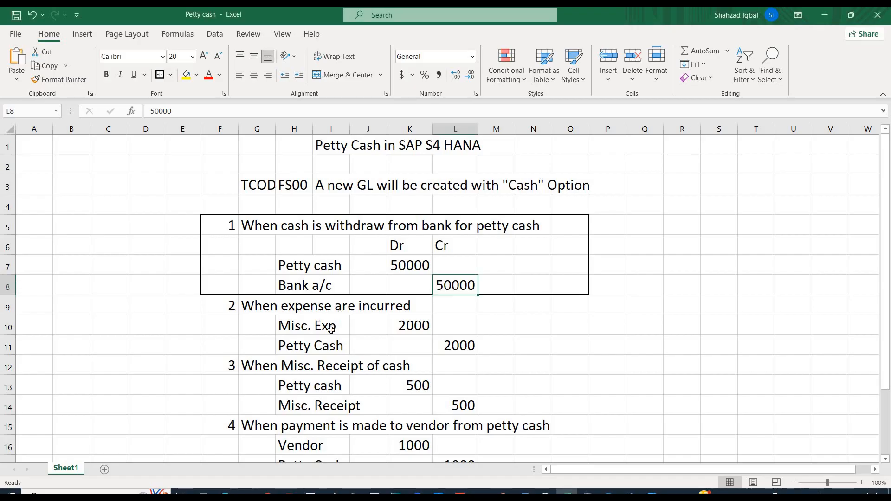
left_click_drag(244, 305, 538, 347)
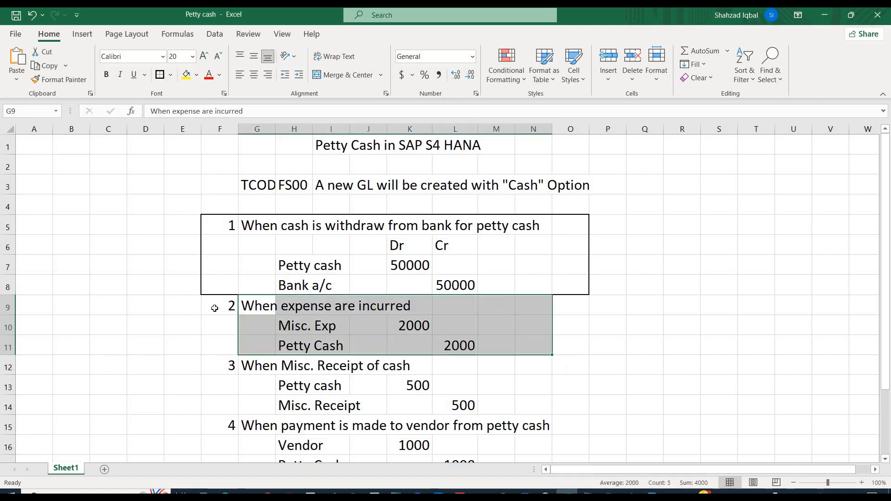
left_click_drag(211, 304, 575, 351)
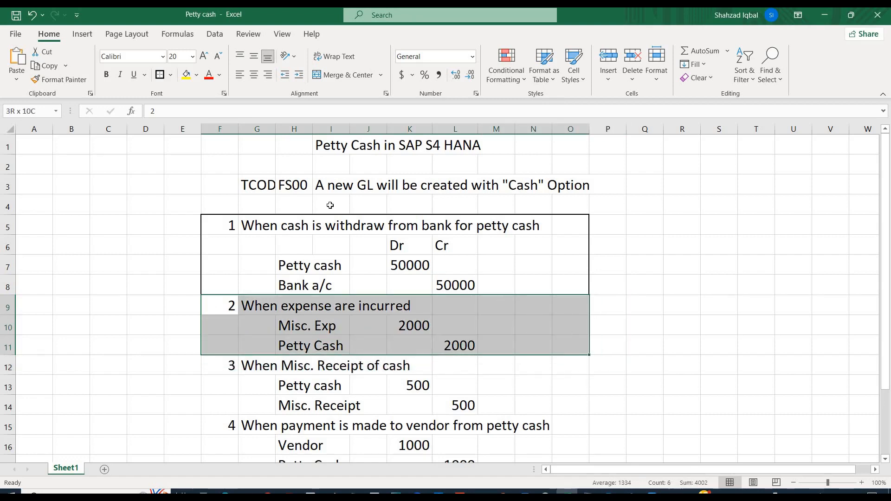
left_click(158, 79)
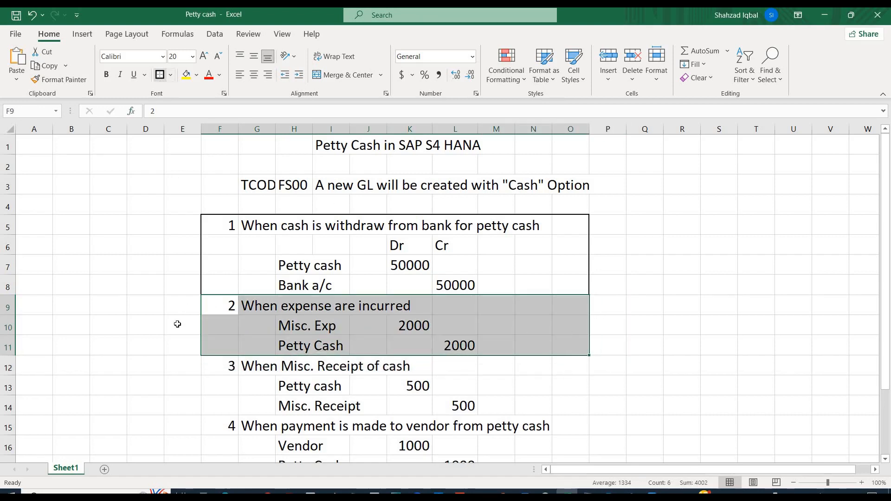
left_click(178, 324)
Return to the SAP line item list, open document 1005's overview and check its Petty Cash and Revenue A/C lines.
key("alt+Tab")
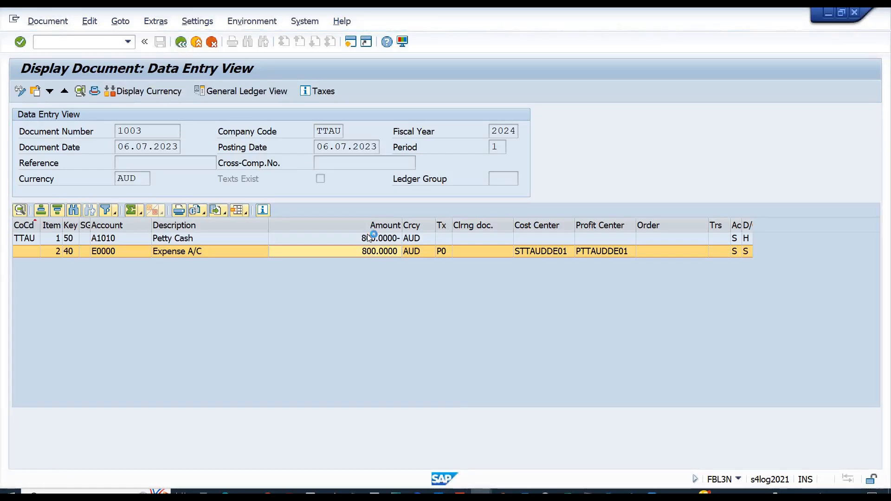
key("F3")
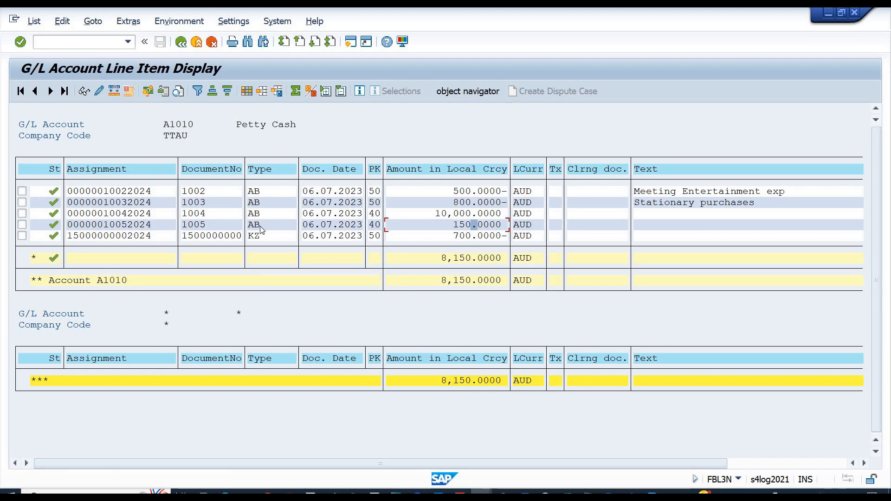
key("F2")
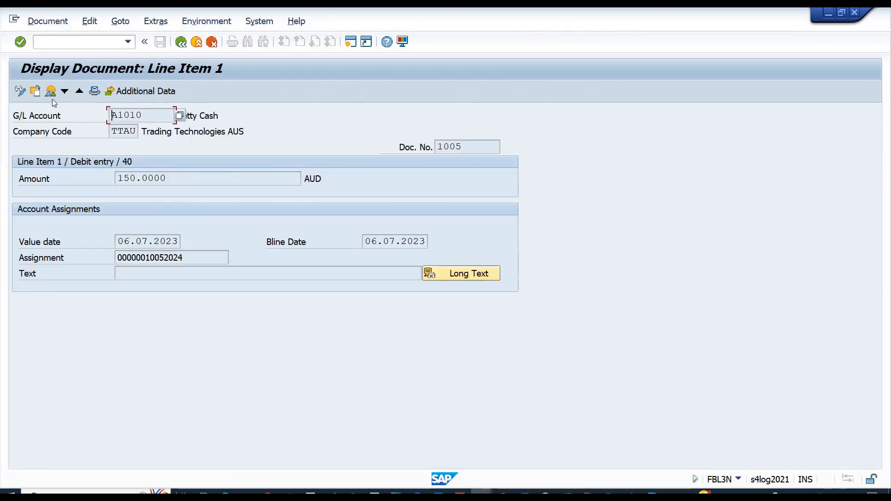
left_click(51, 96)
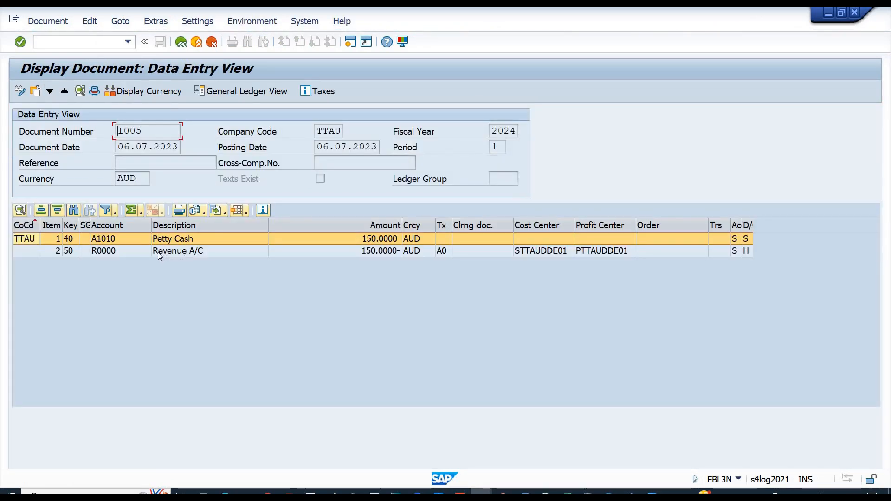
left_click(158, 252)
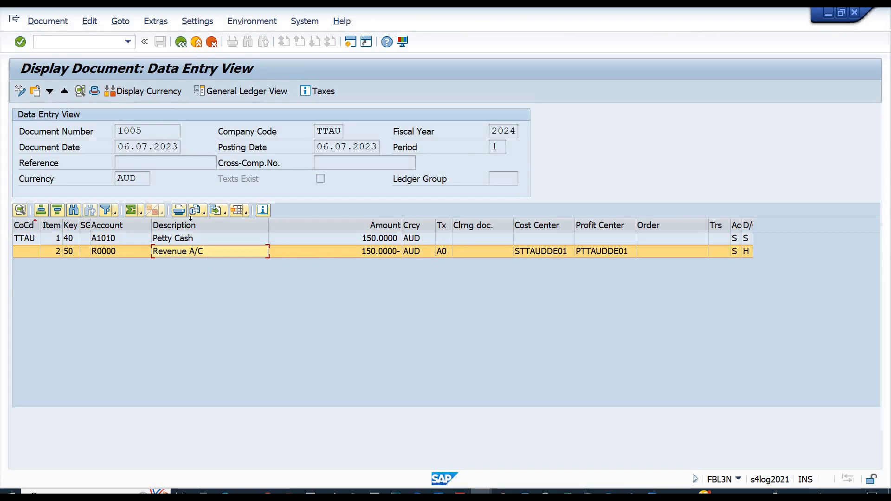
left_click(160, 241)
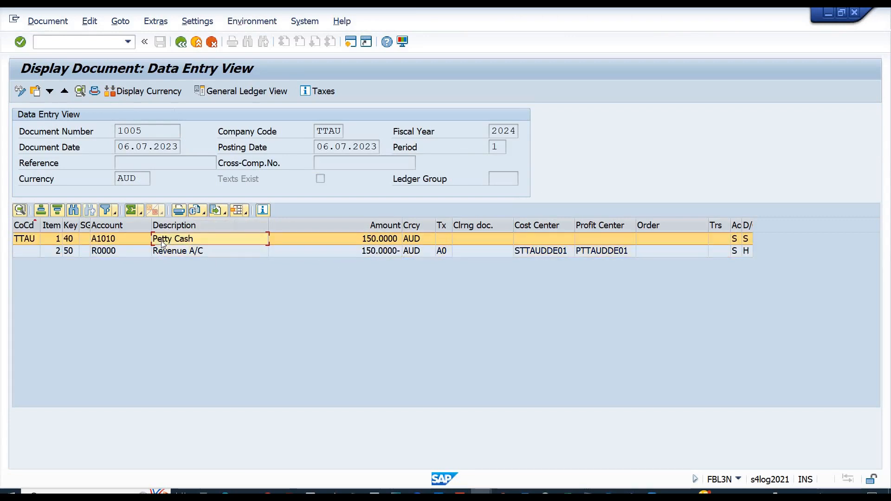
left_click(181, 42)
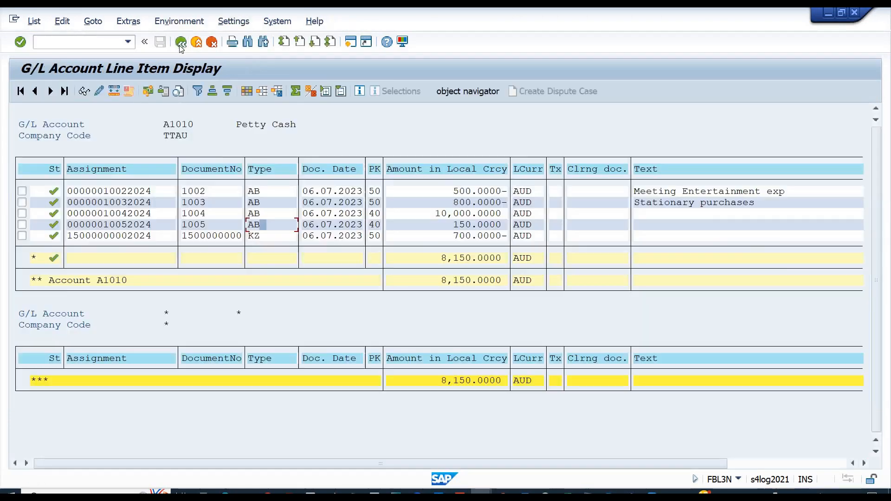
double_click(265, 237)
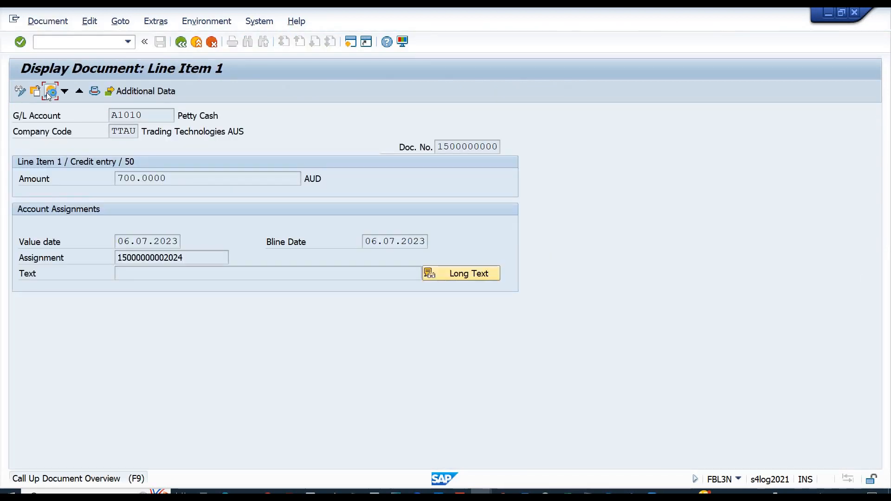
left_click(50, 91)
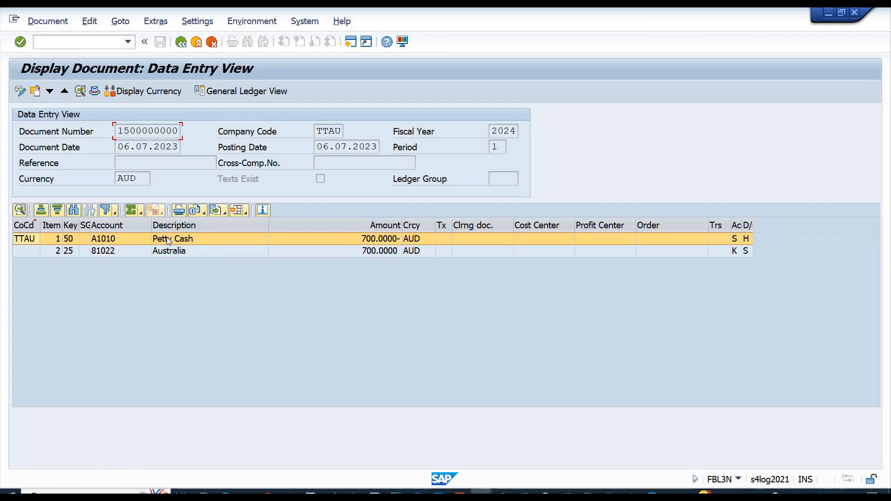
left_click(164, 252)
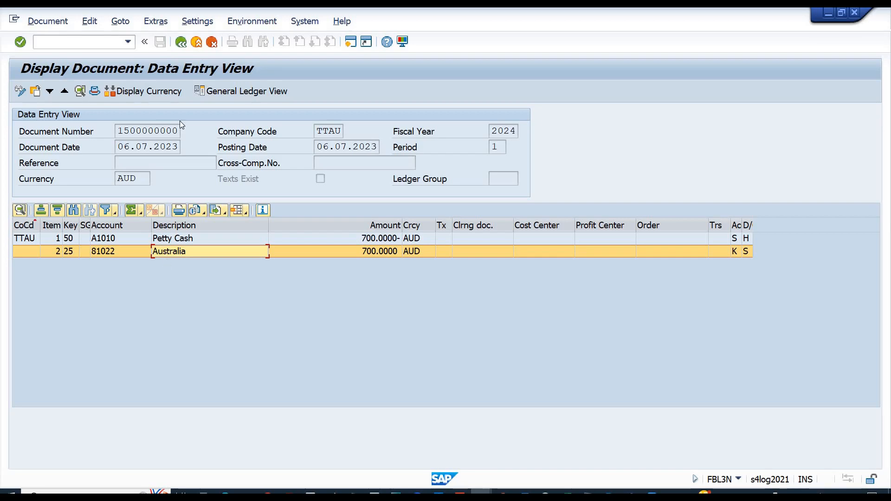
Switch to the Excel workbook and apply thick outside borders to the vendor payment entry, F15:O17.
key("alt+Tab")
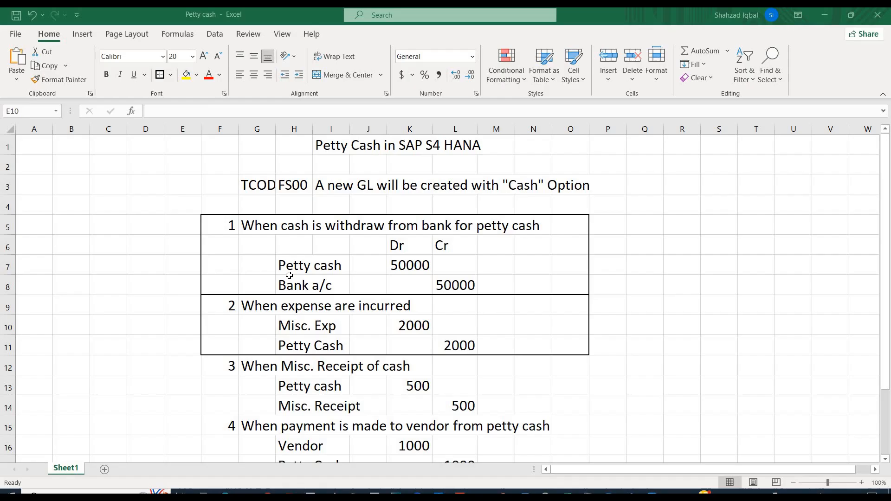
scroll(407, 420, "down", 3)
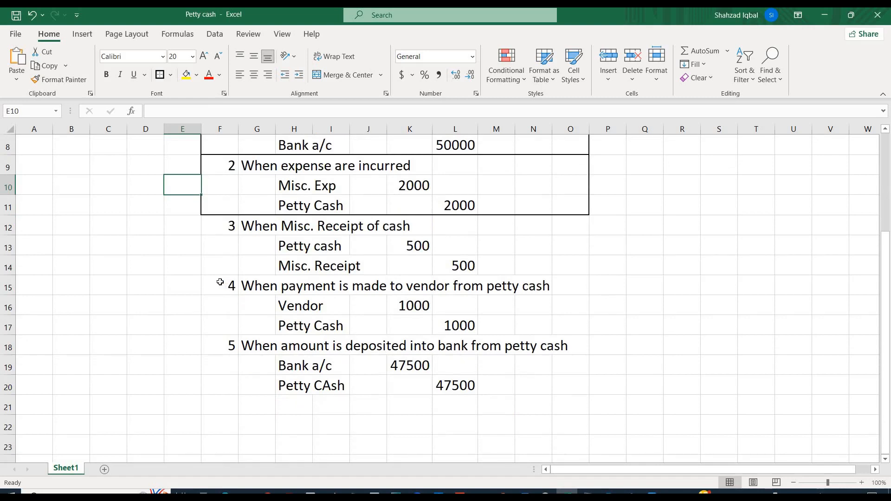
left_click_drag(220, 283, 572, 323)
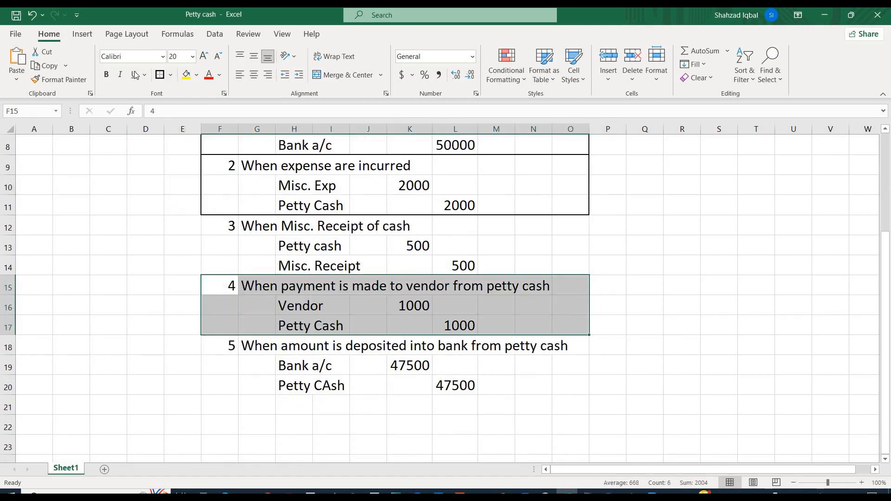
left_click(159, 75)
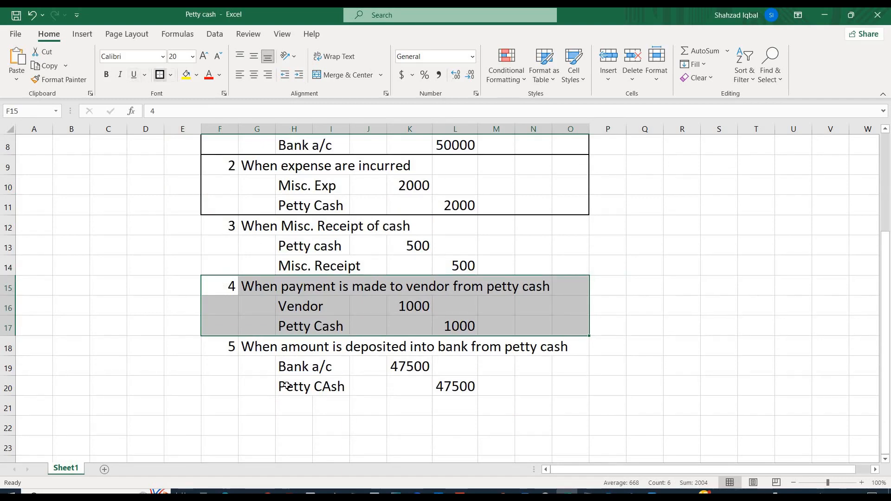
left_click(219, 318)
Switch to the SAP cash journal TTA1 and set the display period to 07.07.2023 – 07.07.2023.
key("alt+Tab")
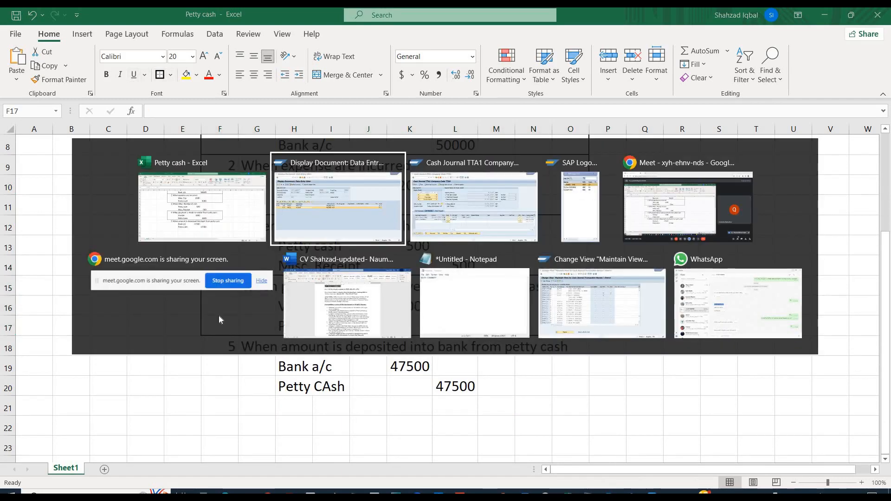
key("alt+Tab")
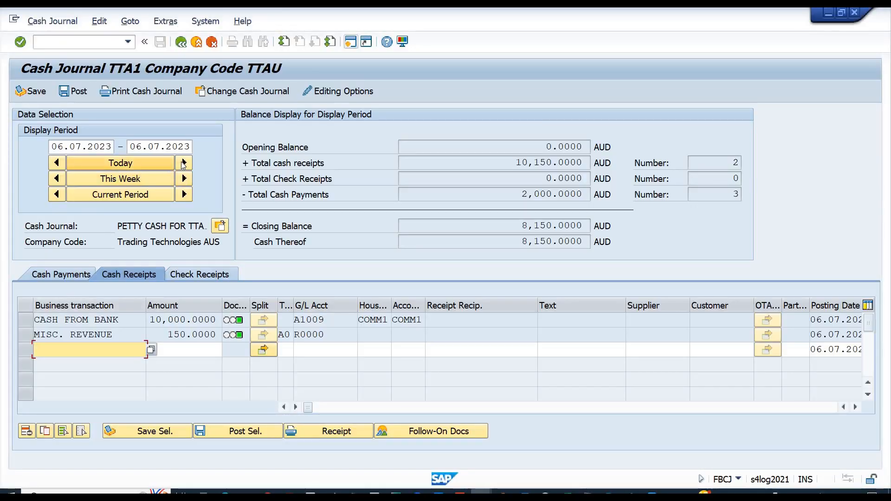
left_click(67, 147)
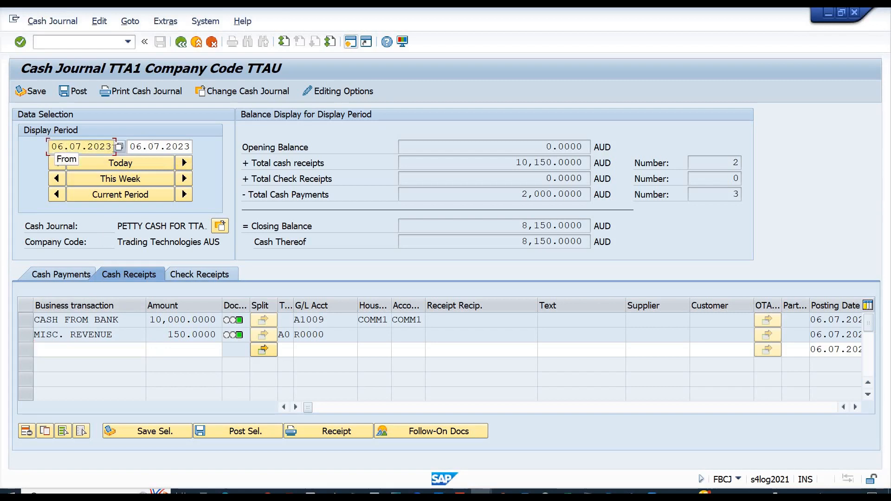
left_click(119, 147)
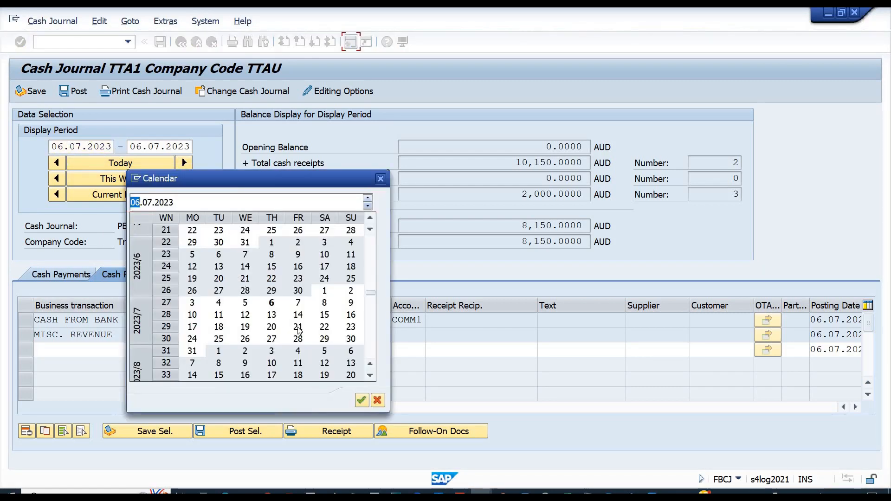
double_click(297, 303)
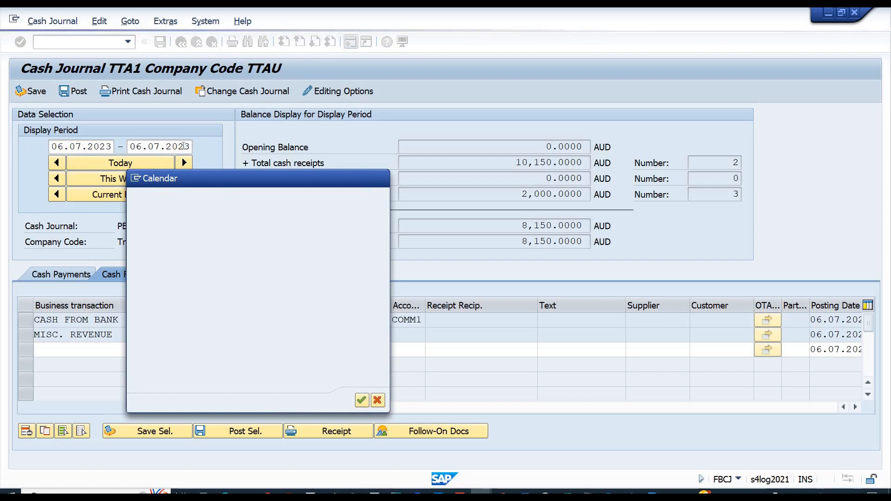
left_click(199, 147)
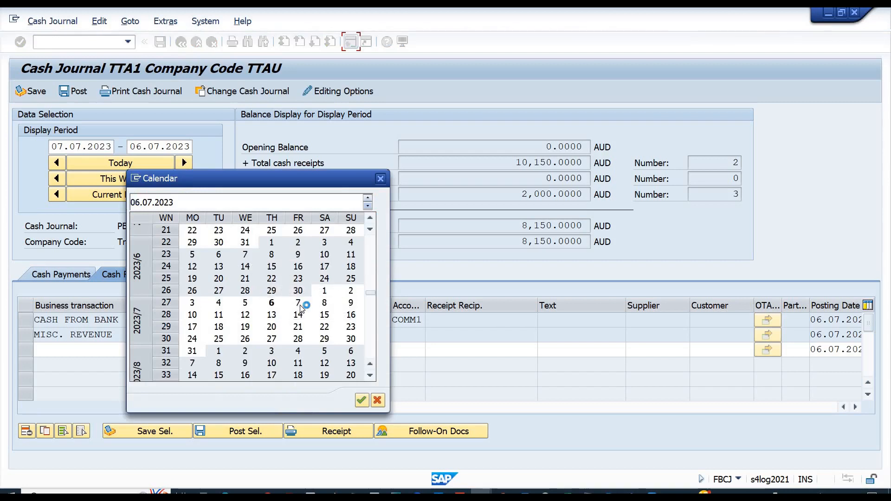
left_click(299, 305)
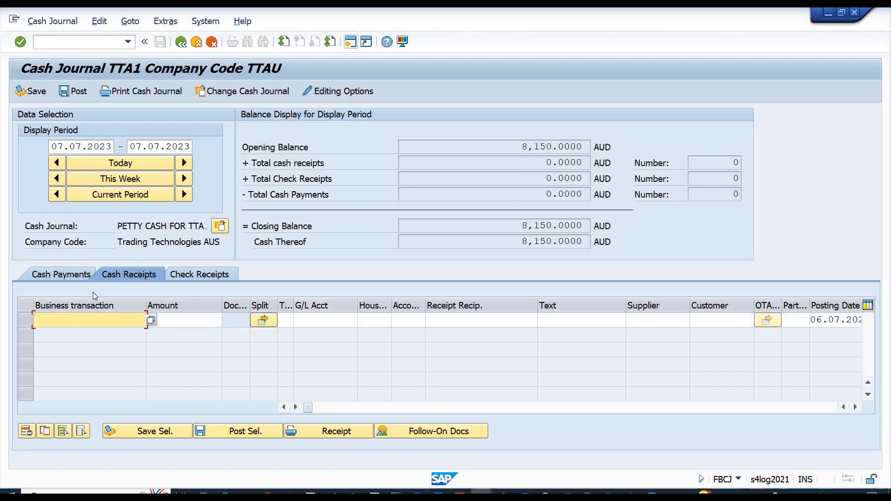
Enter a MISC. REVENUE cash receipt of 500 with tax code A0.
left_click(152, 320)
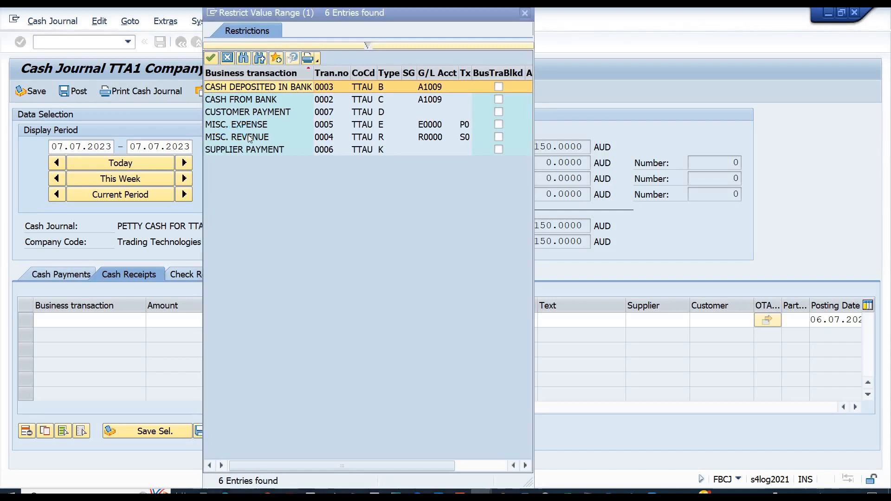
left_click(248, 136)
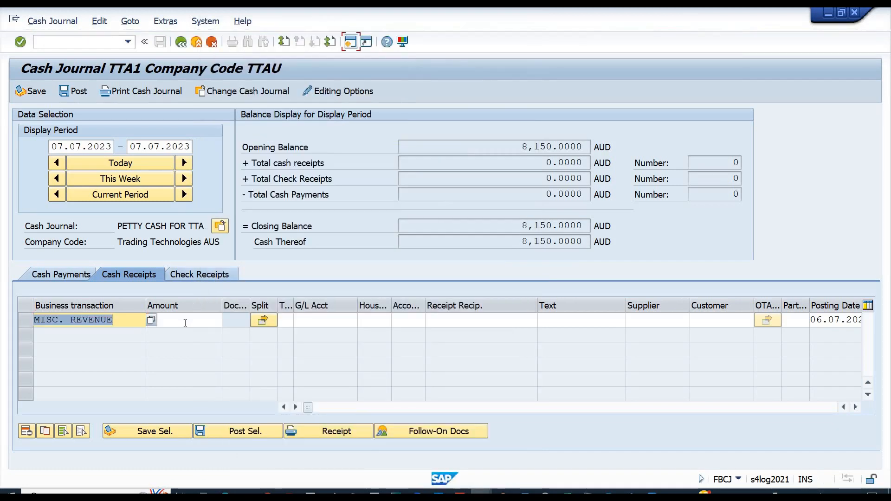
left_click(185, 323)
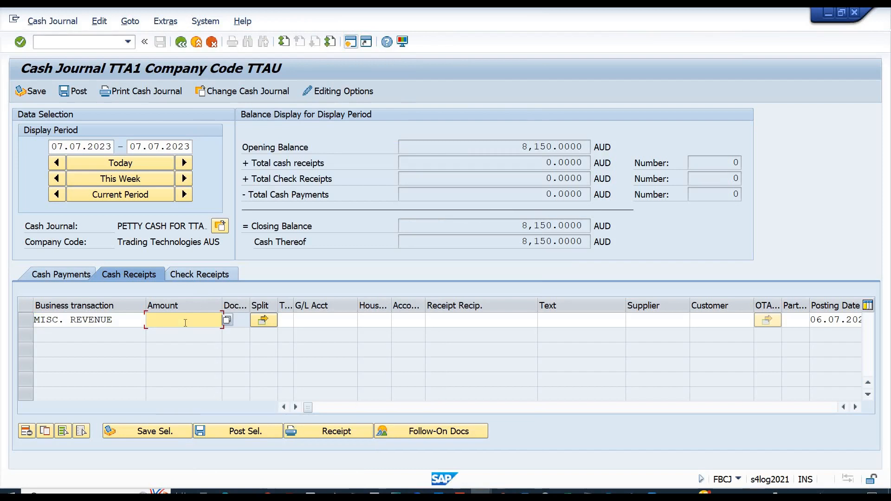
key("Return")
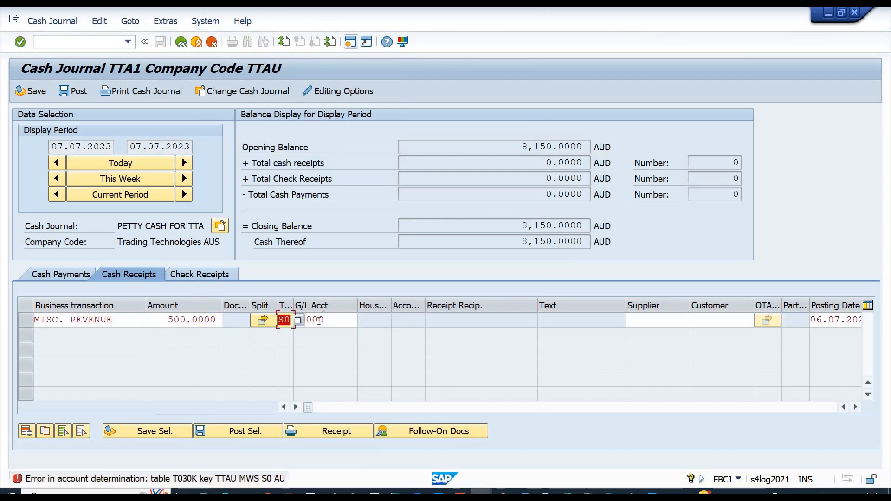
key("BackSpace")
key("BackSpace")
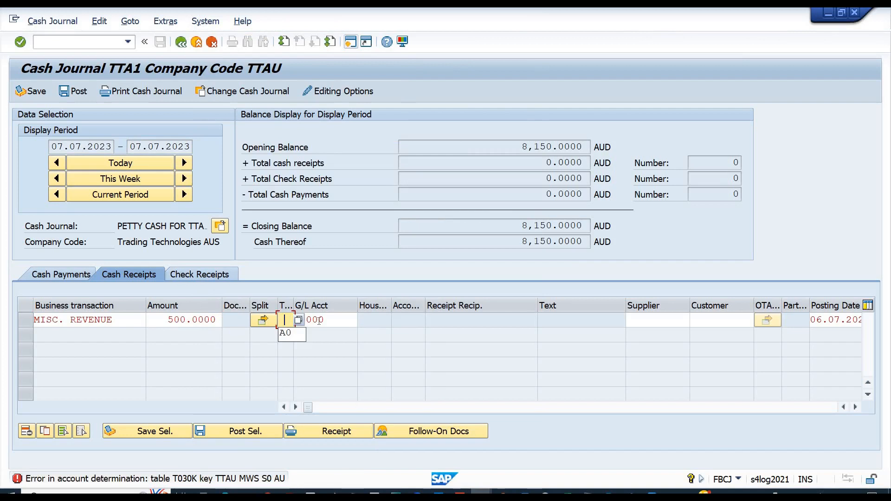
left_click(287, 334)
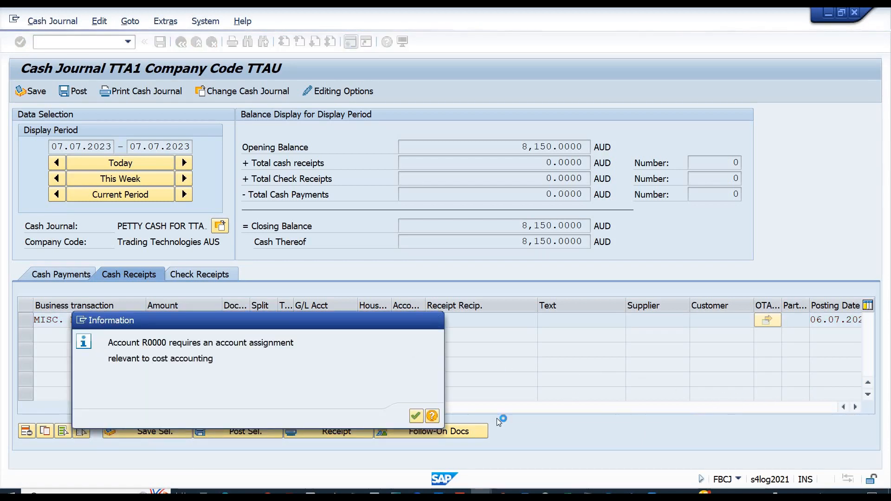
left_click(417, 416)
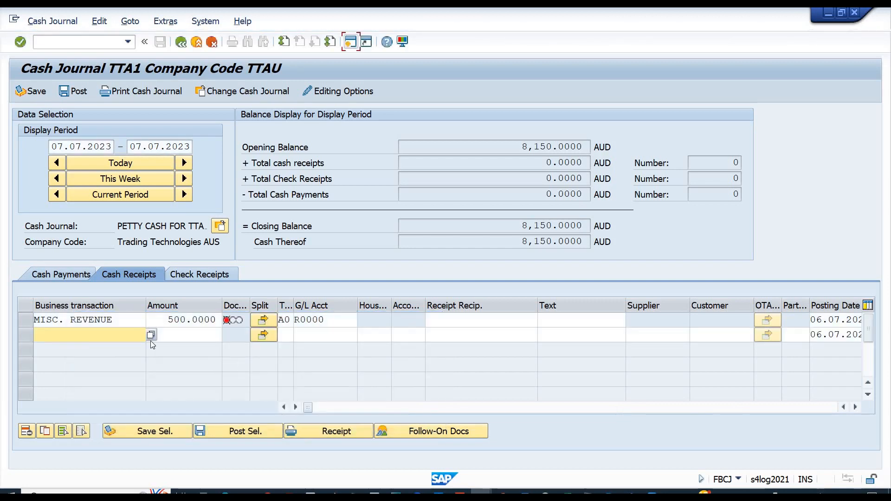
Enter a MISC. EXPENSE cash payment of 600 in the cash journal.
left_click(61, 278)
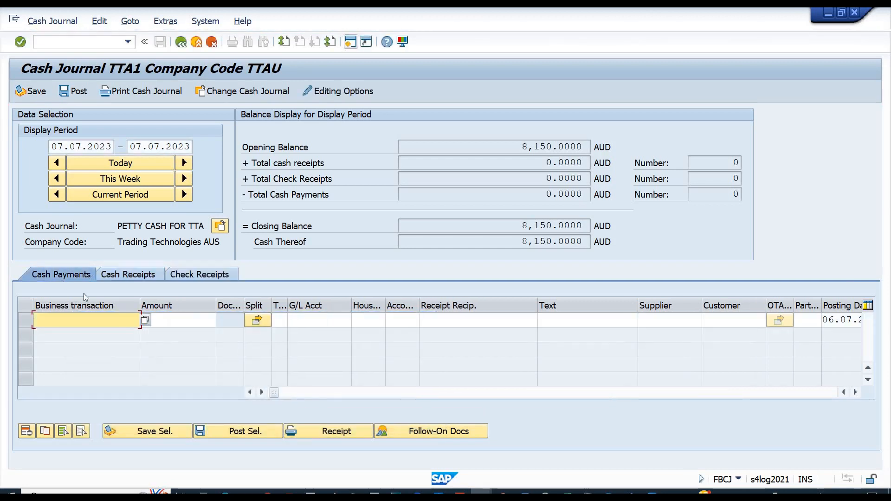
left_click(145, 320)
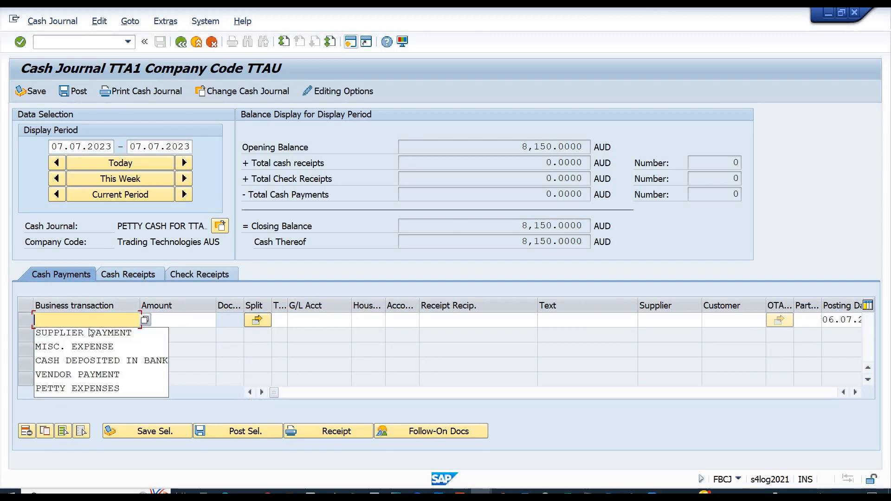
left_click(82, 346)
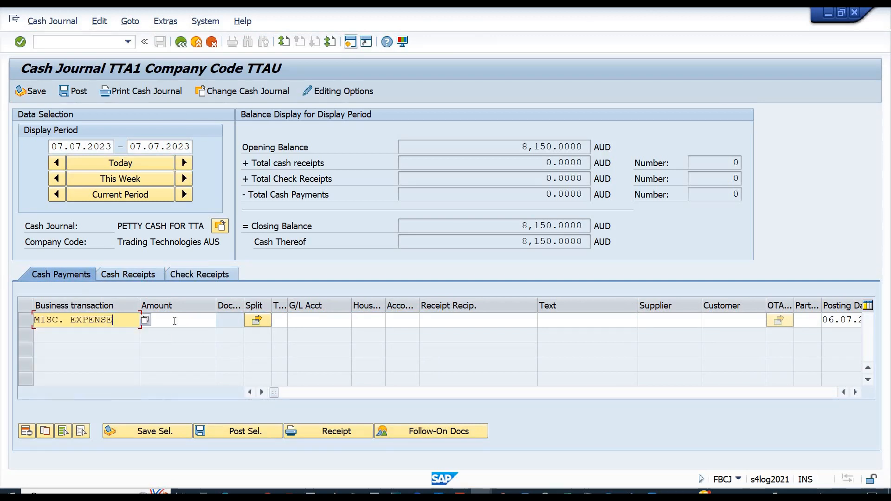
left_click(177, 320)
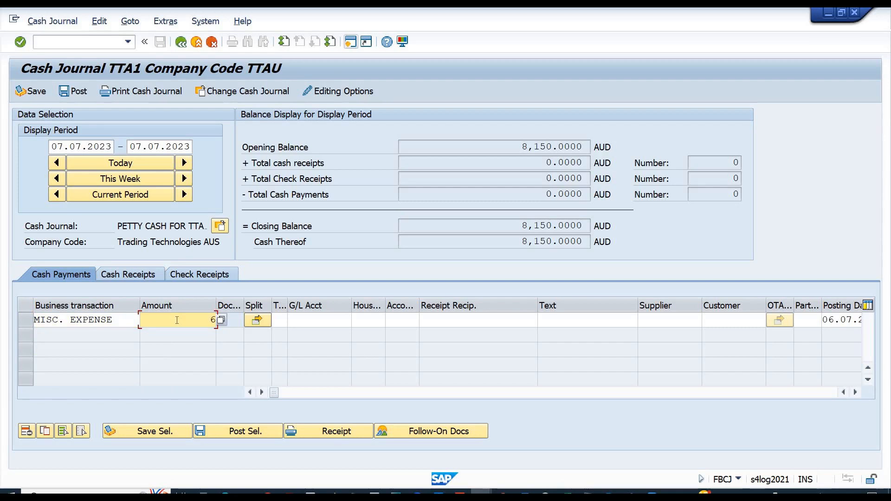
type("600")
key("Return")
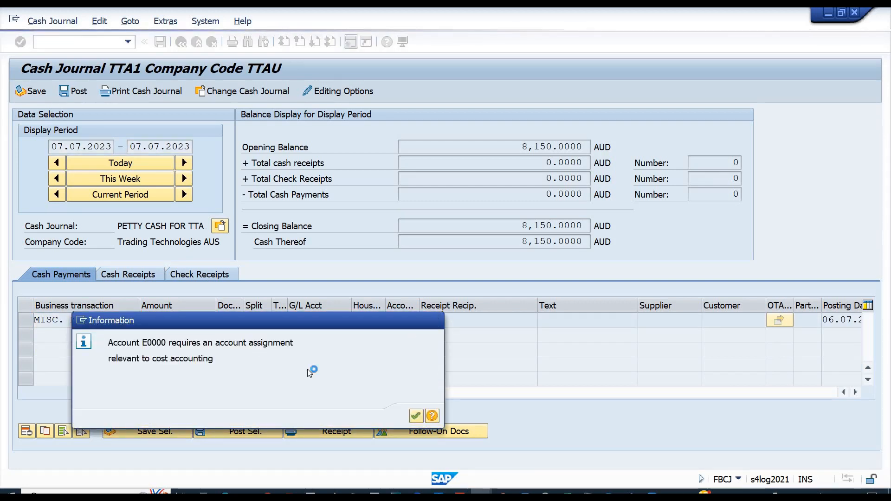
key("Return")
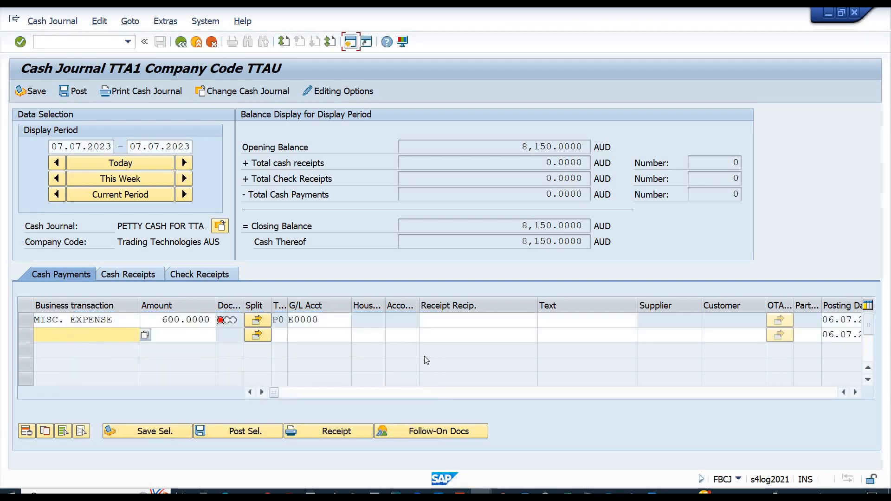
Switch to the cash journal transaction names view and select the TTAU rows MISC. REVENUE and MISC. EXPENSE to examine their settings.
key("alt+Tab")
key("alt+Tab")
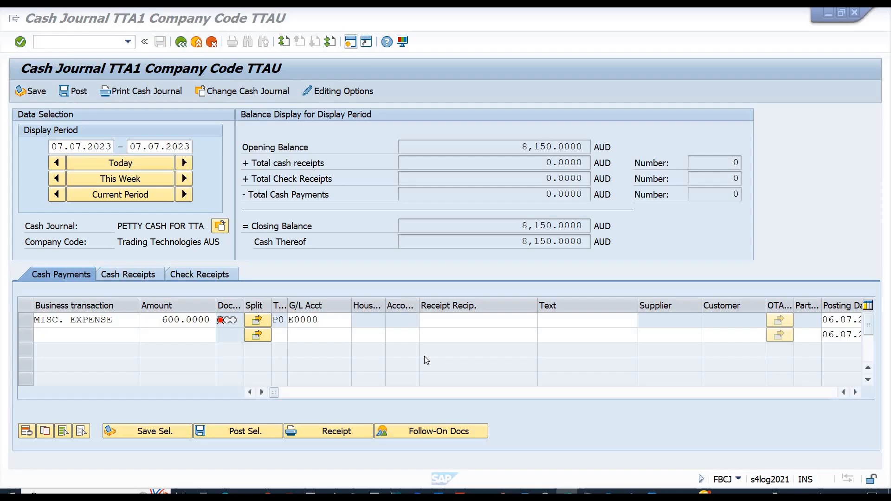
key("alt+Tab")
key("Tab")
key("Tab")
key("Tab")
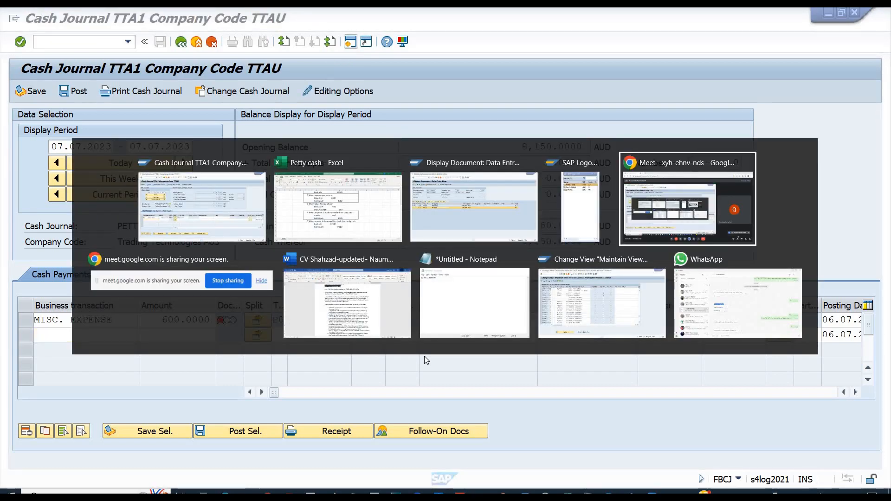
key("Tab")
key("Tab")
key("Tab")
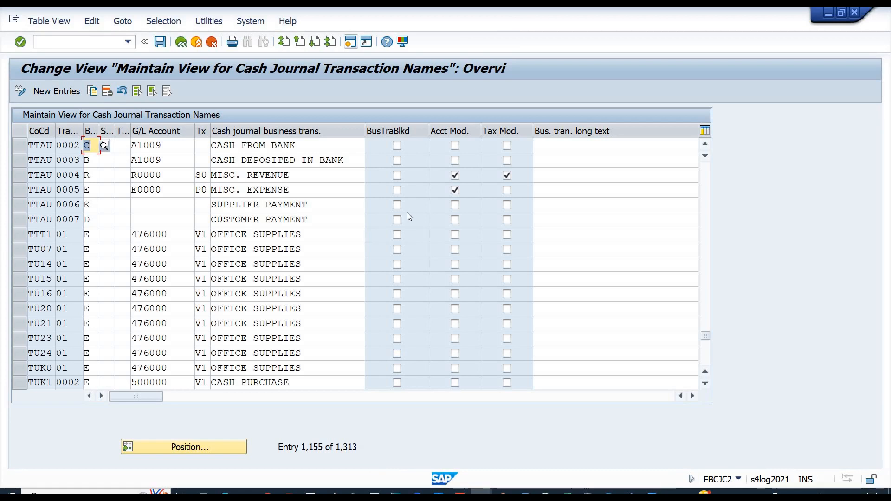
left_click(16, 175)
left_click(21, 190)
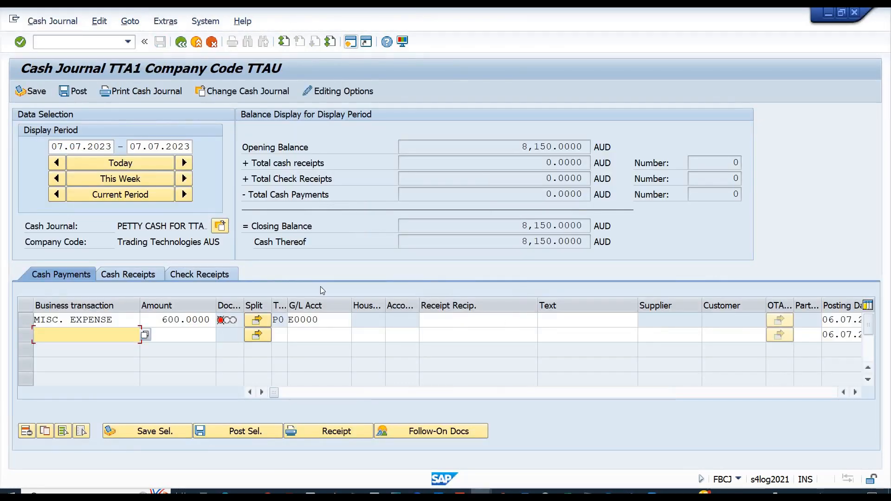
Compare the tax code and G/L account fields of the cash journal's receipt and payment lines with the modifiable flags of their business transactions.
left_click(129, 275)
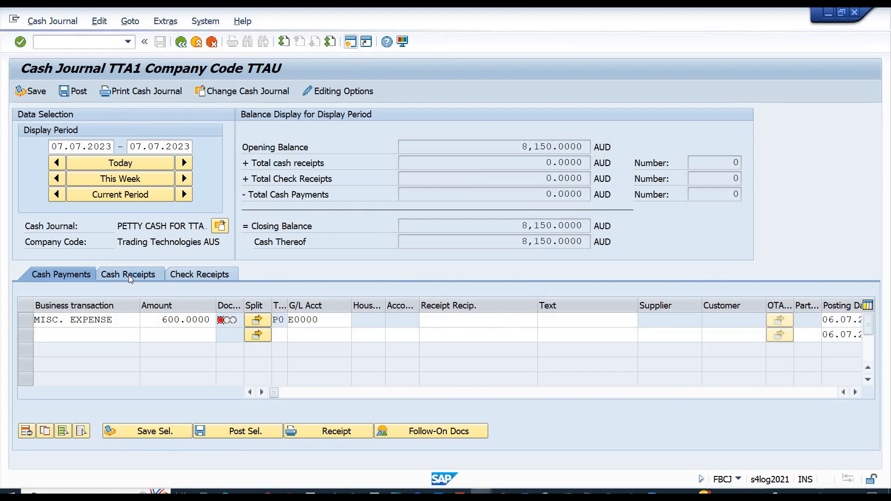
left_click(292, 320)
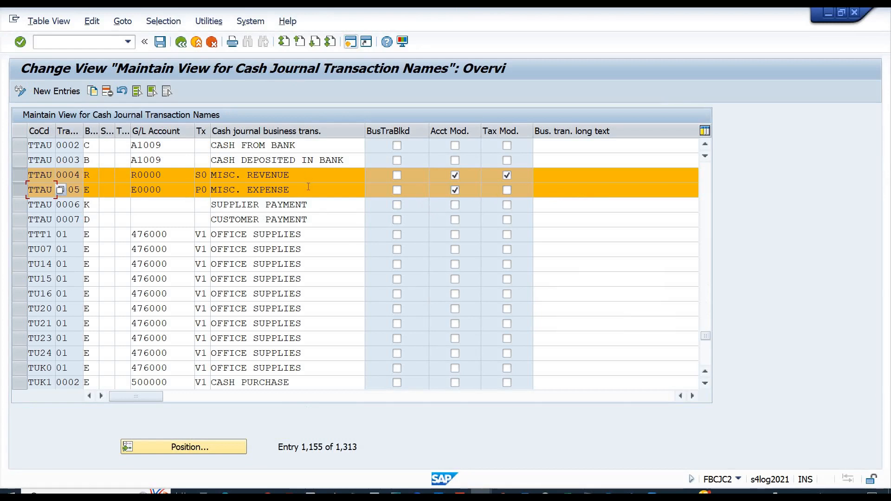
left_click_drag(299, 187, 211, 189)
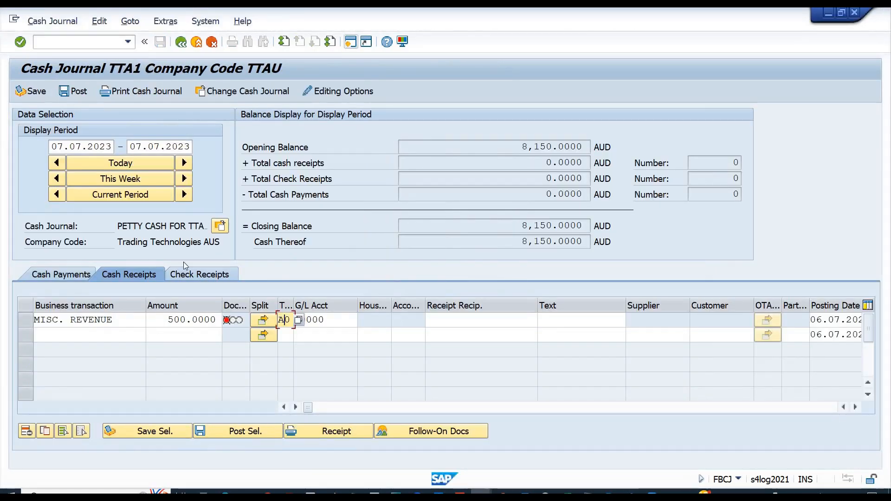
left_click(57, 274)
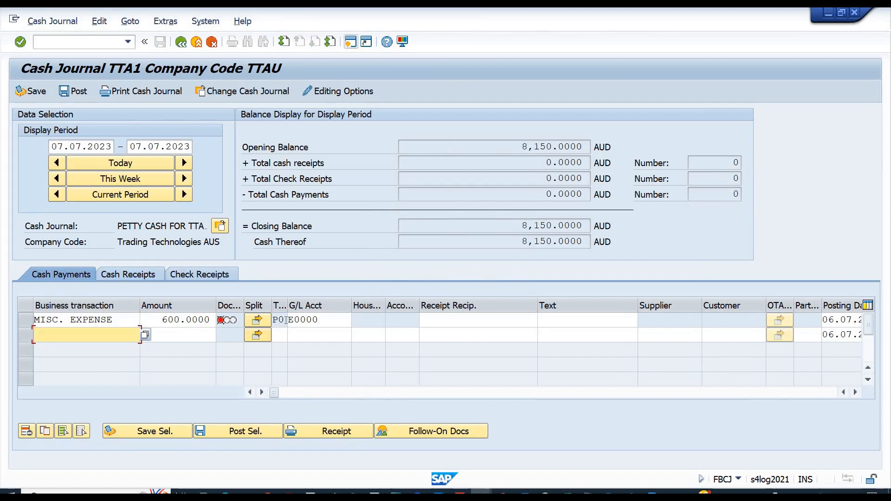
left_click_drag(285, 320, 272, 319)
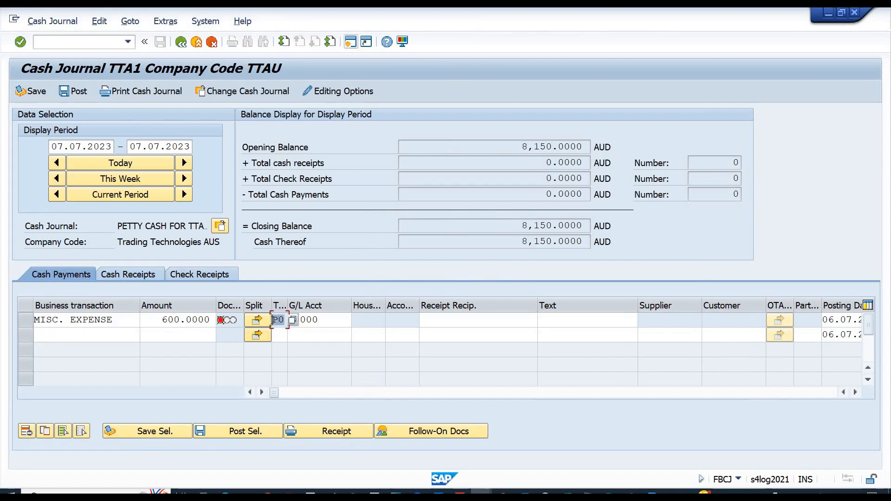
left_click(340, 322)
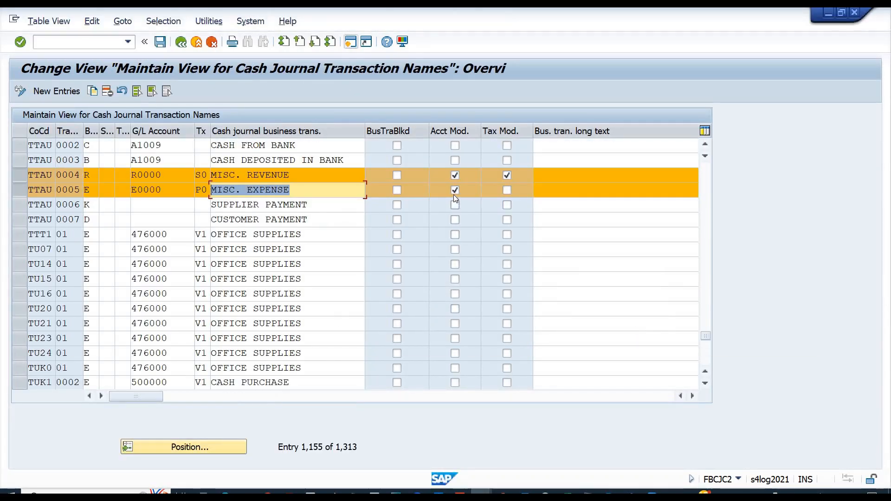
Disable account modification for TTAU's MISC. REVENUE transaction and save the change under the customizing request Company - TTAU.
left_click(455, 190)
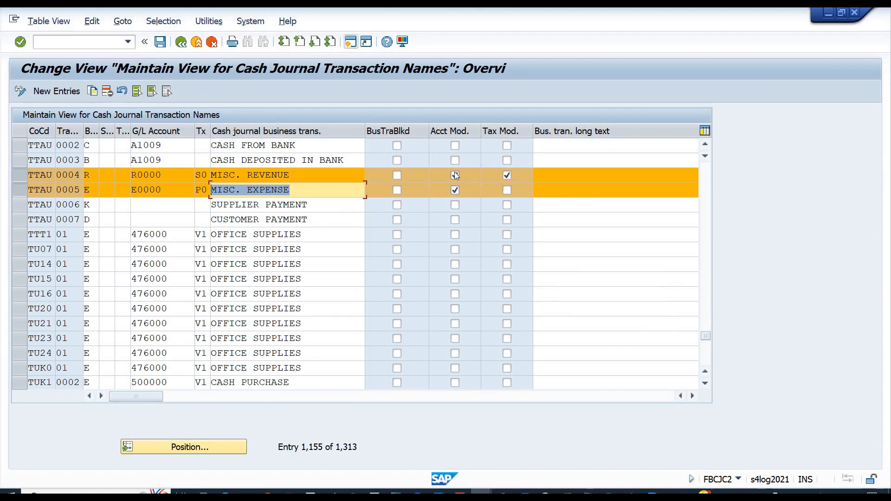
left_click(455, 175)
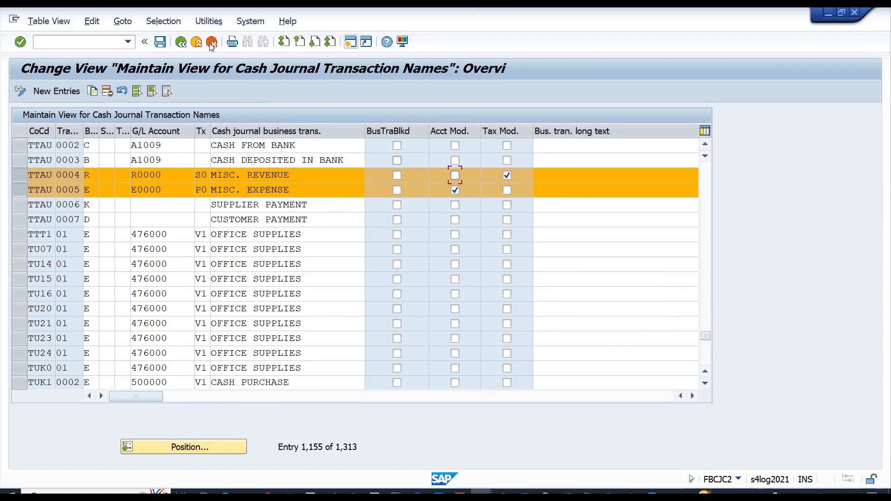
left_click(160, 43)
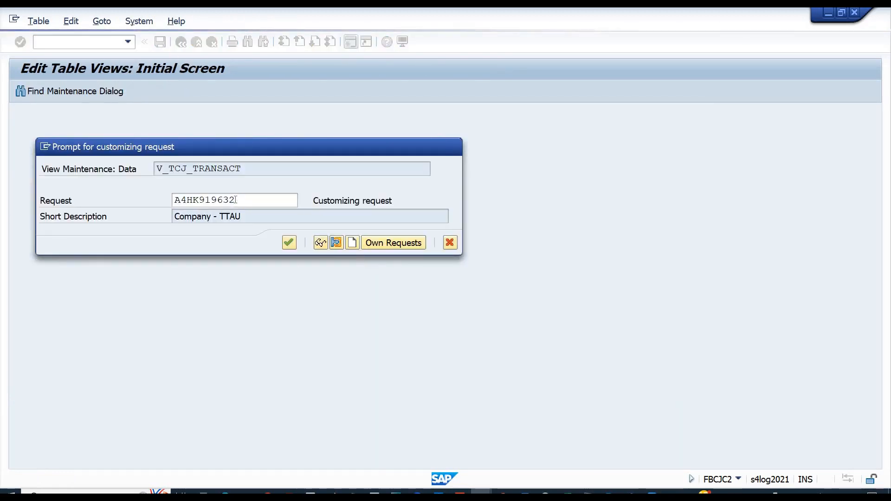
key("Return")
Switch back to the cash journal and enter a second MISC. REVENUE cash receipt with an amount of 700.
key("alt+Tab")
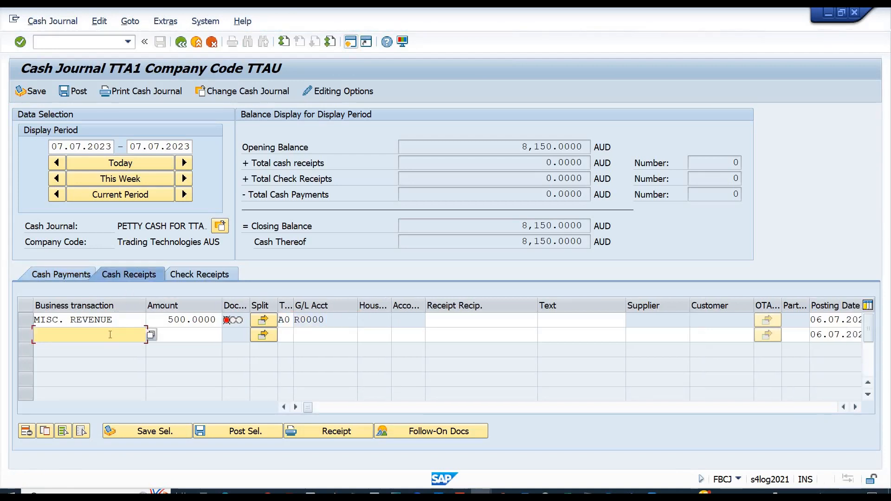
left_click(110, 335)
left_click(157, 348)
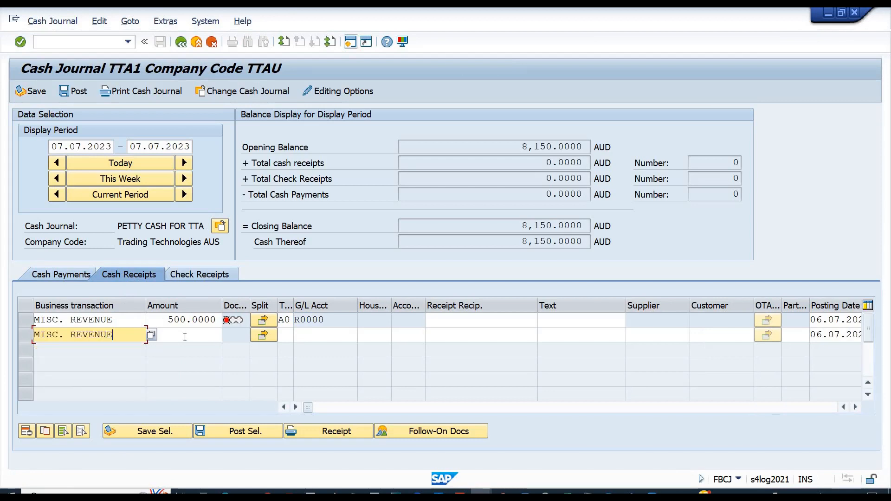
left_click(185, 337)
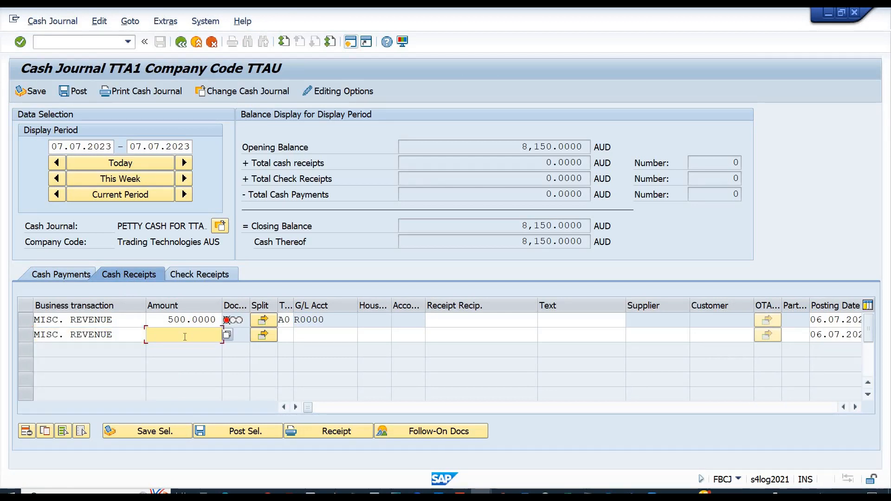
type("5")
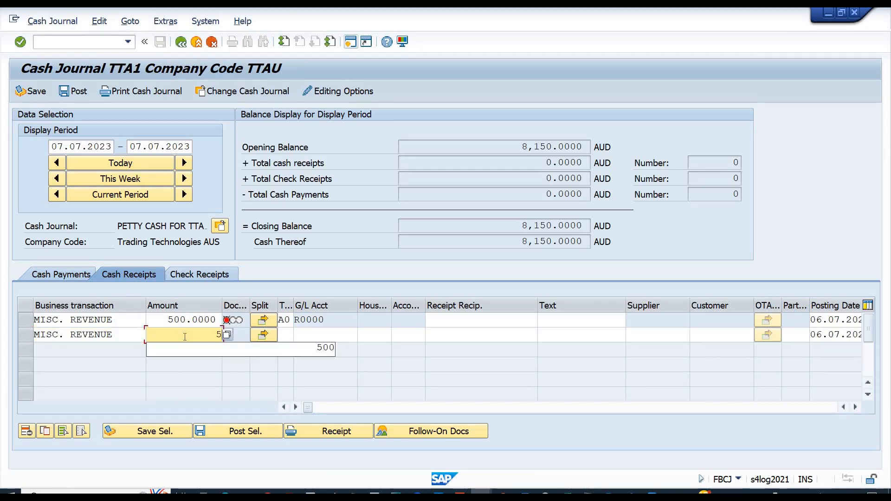
key("BackSpace")
type("700")
key("Return")
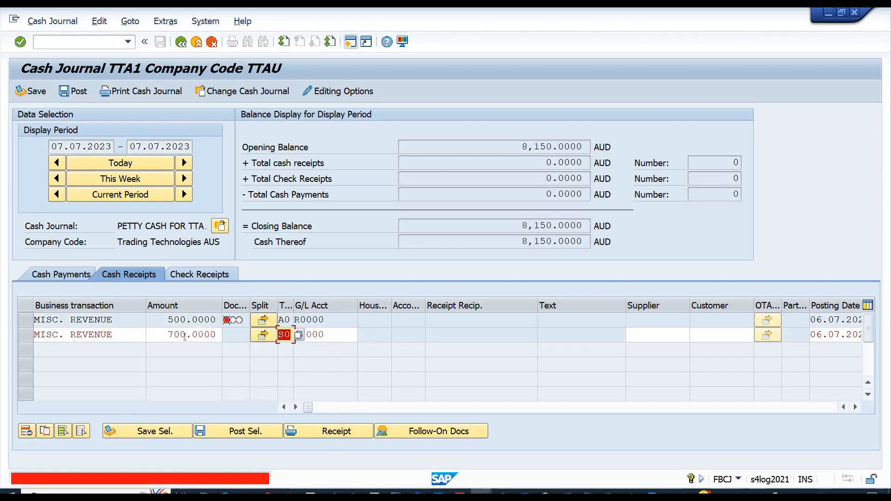
Set the tax code of the 700 MISC. REVENUE receipt to A0 and acknowledge the account assignment message.
key("BackSpace")
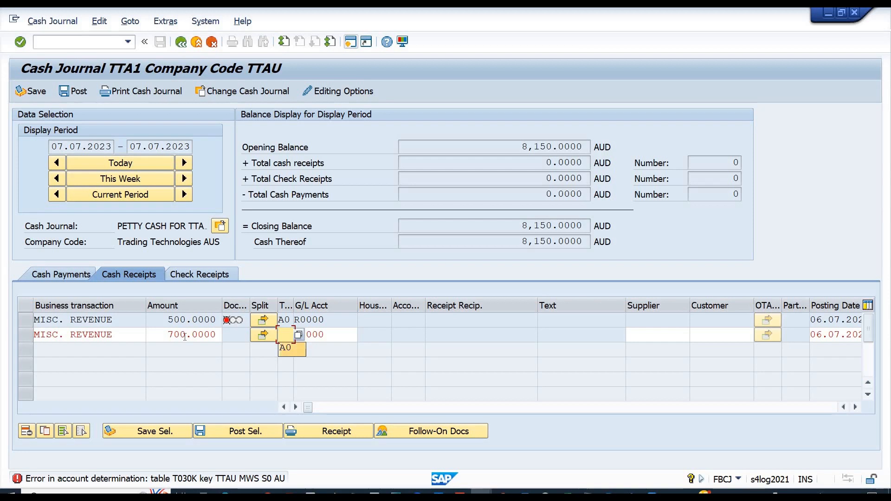
type("A0")
key("Return")
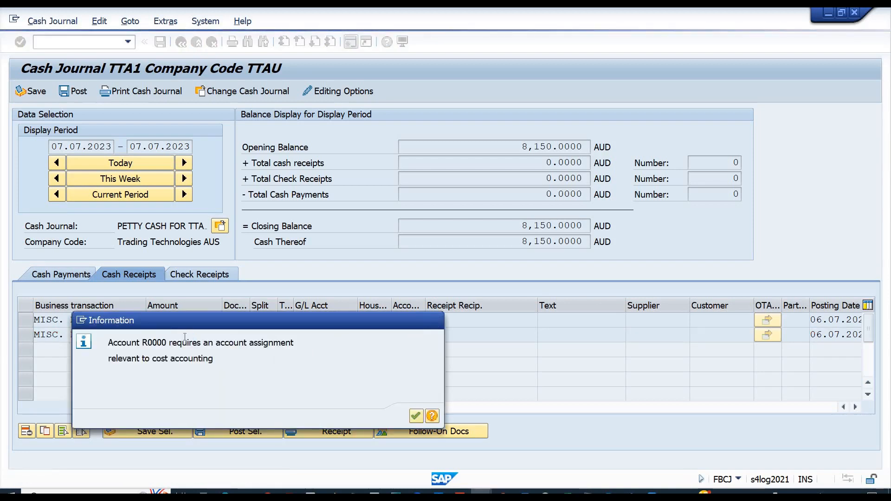
key("Return")
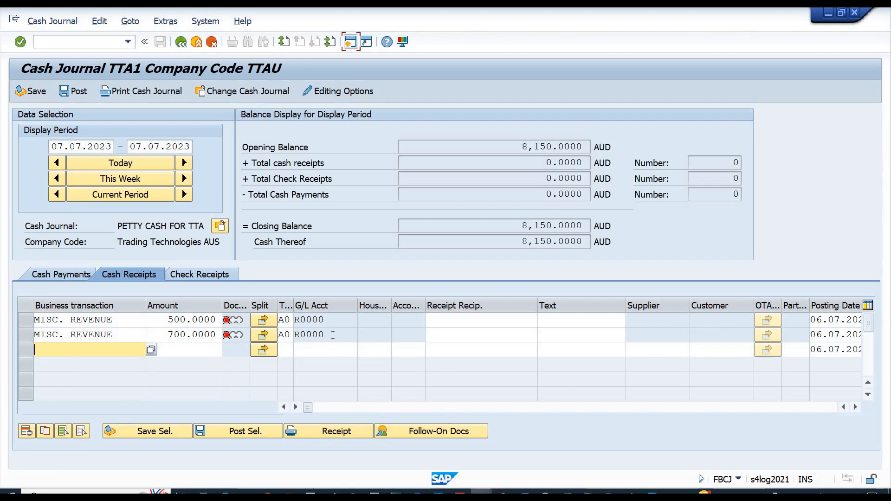
Check the new receipt's G/L account field against the modifiable flags of TTAU's MISC. REVENUE and MISC. EXPENSE transactions.
left_click_drag(333, 335, 293, 335)
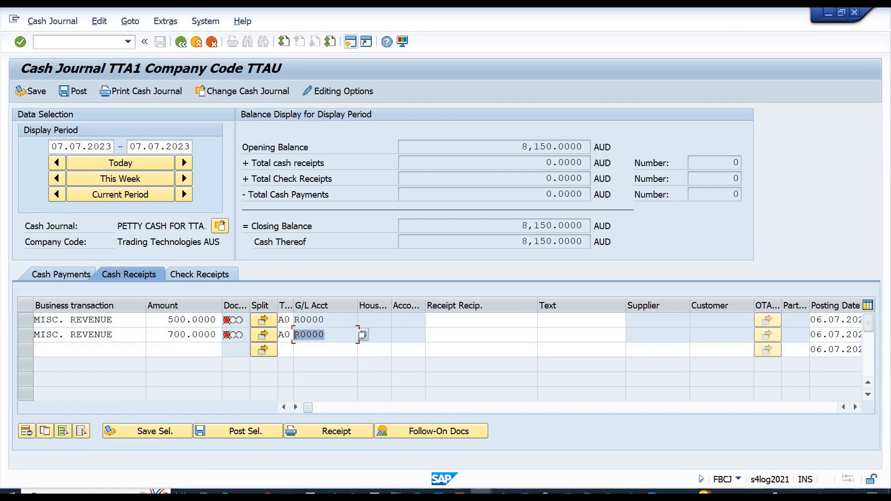
left_click(333, 334)
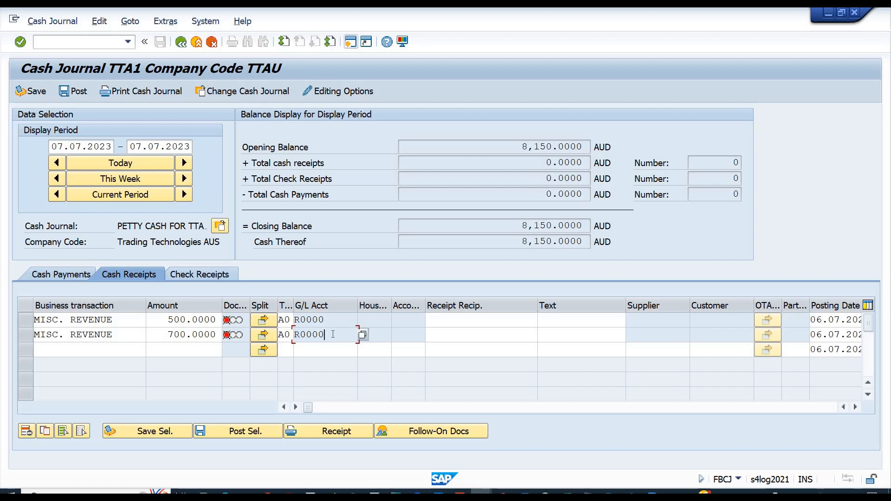
key("alt+Tab")
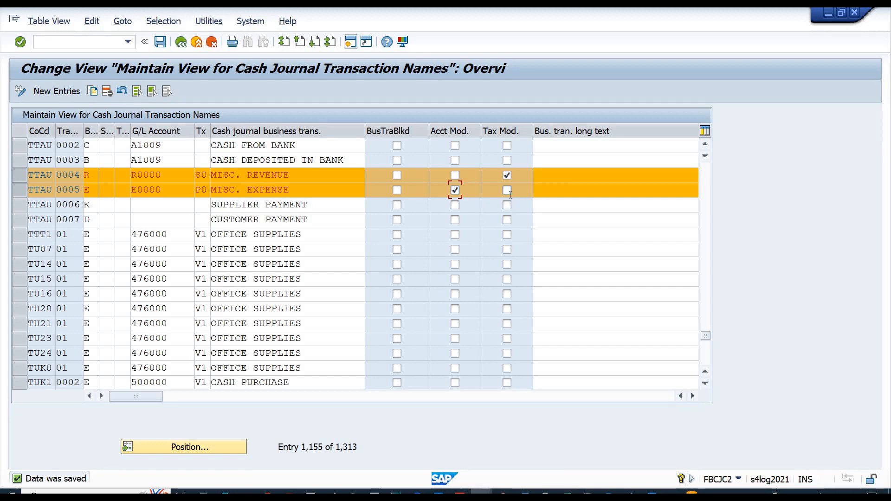
key("alt+Tab")
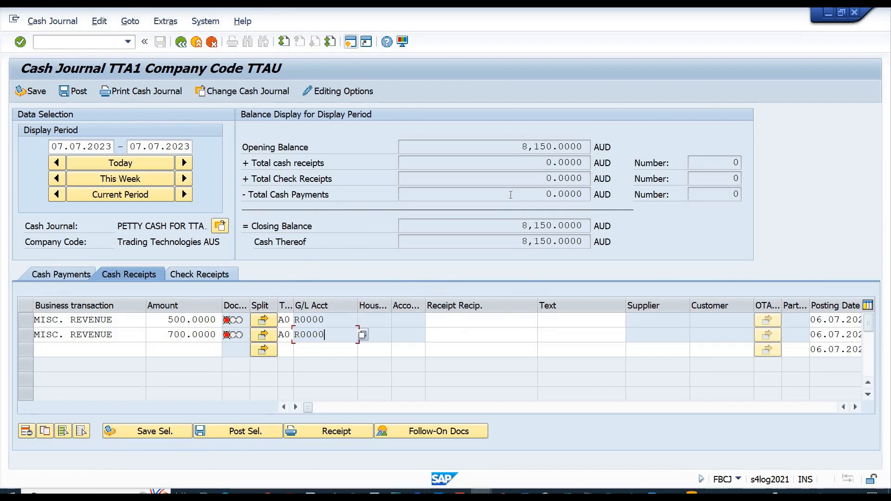
Try to print cash journal TTA1.
left_click(152, 95)
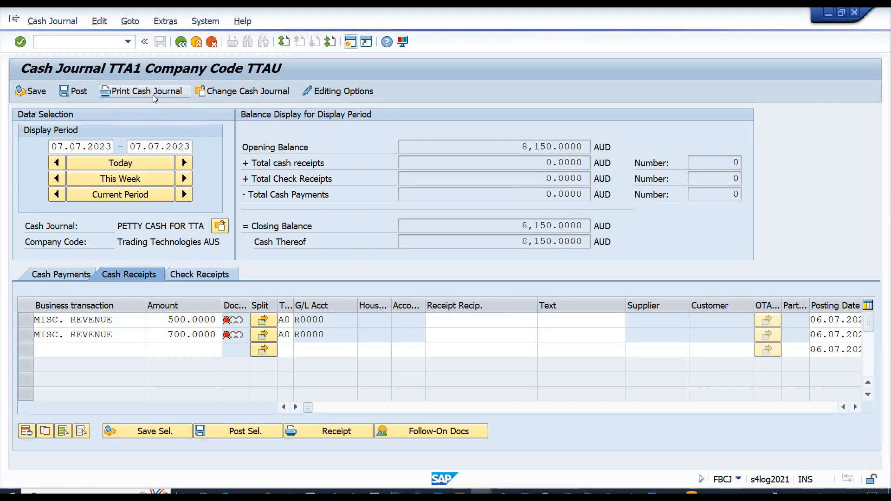
key("Return")
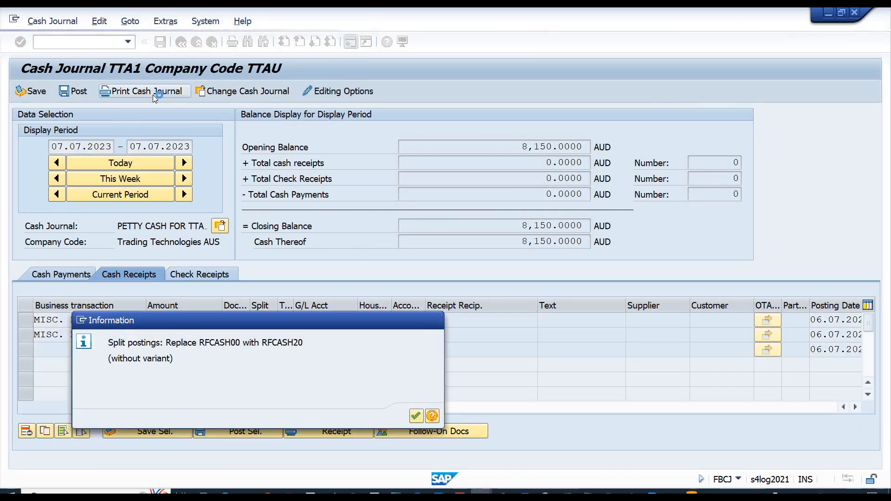
key("Return")
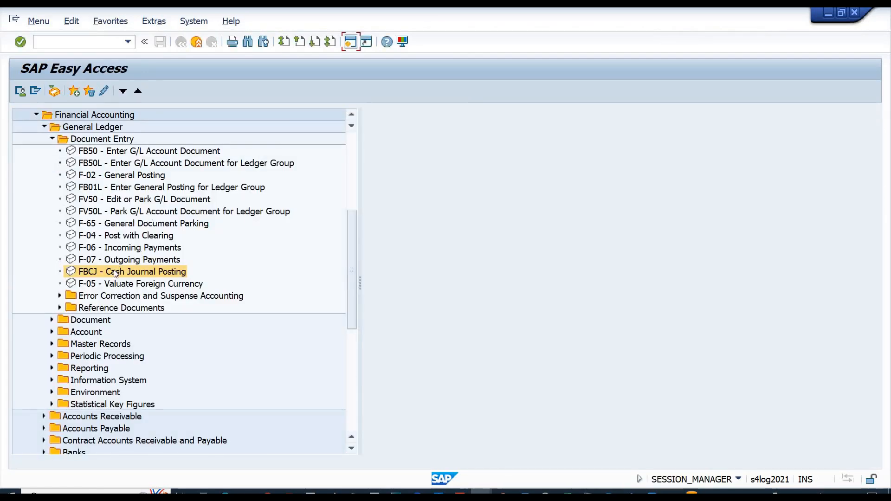
Reopen FBCJ - Cash Journal Posting, request the cash journal printout, and copy the program name RFCASH20 from the message.
double_click(116, 273)
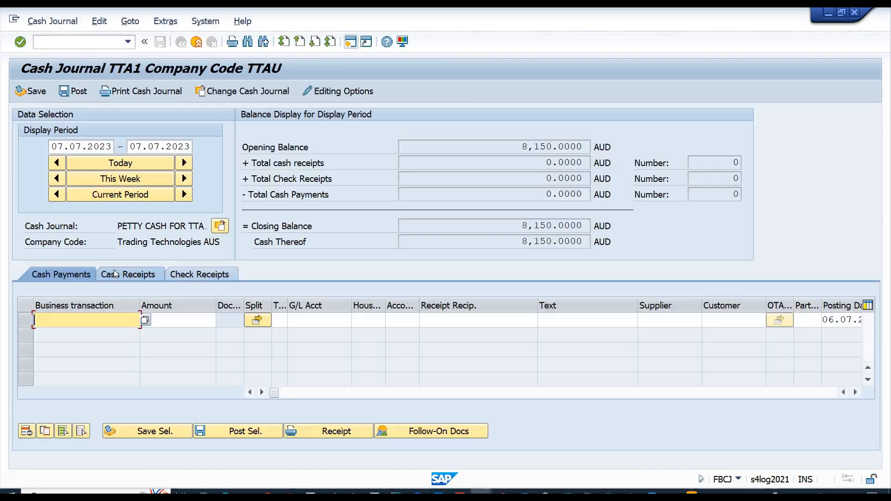
left_click(120, 93)
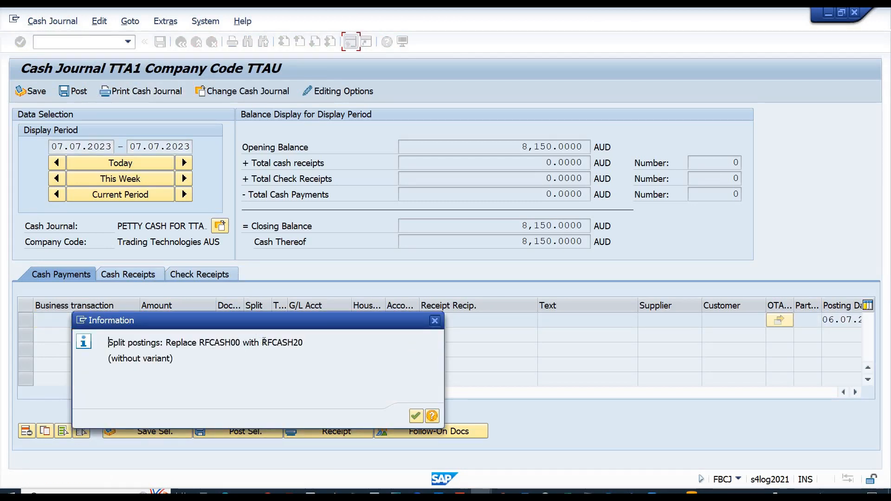
left_click_drag(263, 342, 305, 343)
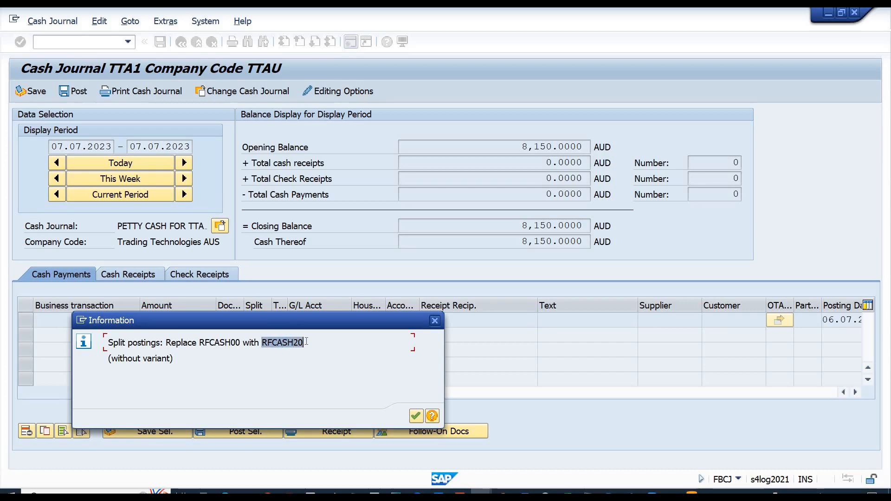
key("ctrl+c")
left_click(416, 417)
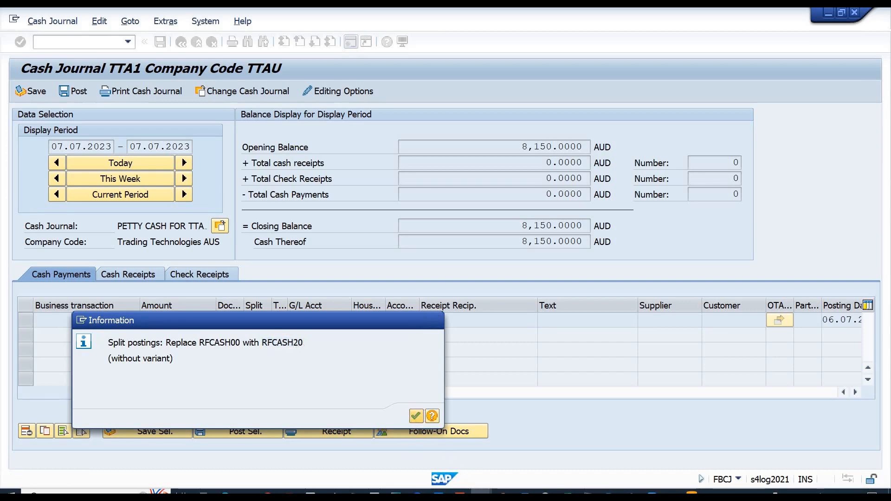
Start transaction SE38 in the G/L line item display session and execute program RFCASH20.
mouse_move(519, 480)
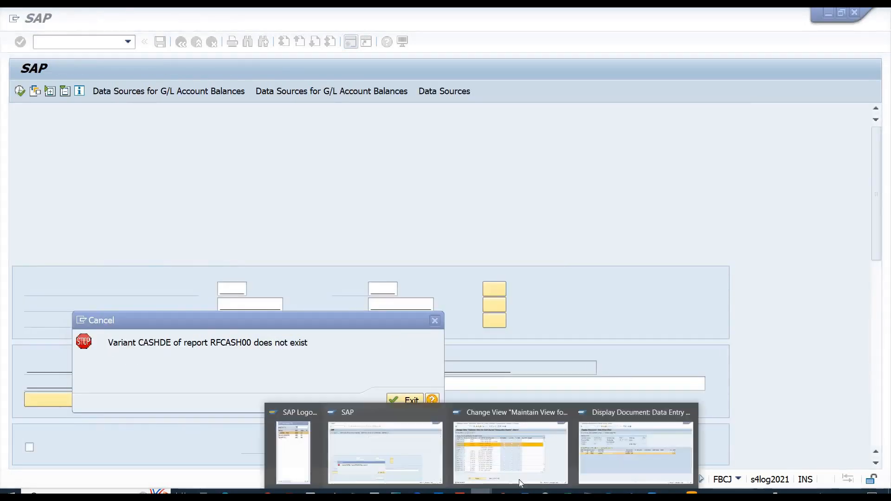
left_click(599, 446)
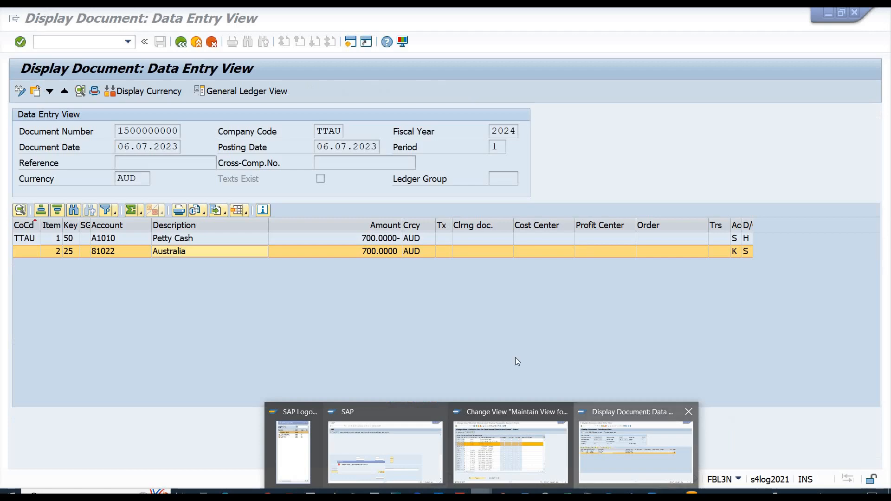
left_click(198, 45)
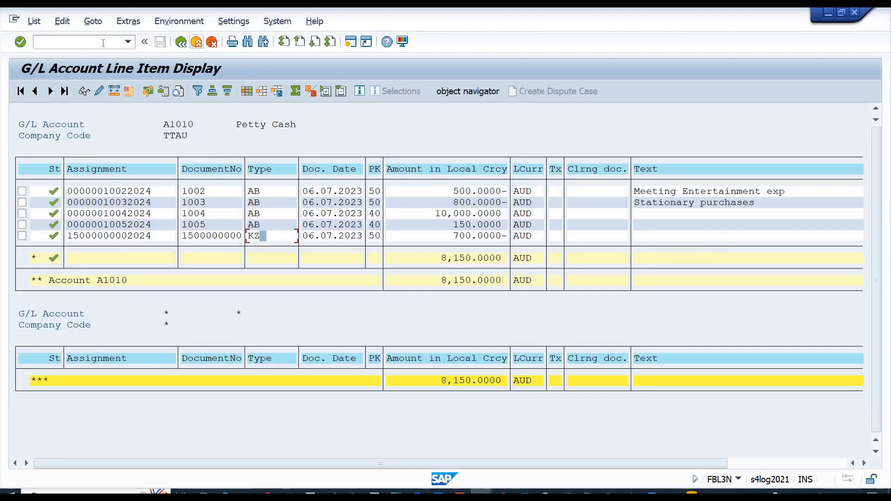
left_click(103, 42)
type("/nse38")
key("Return")
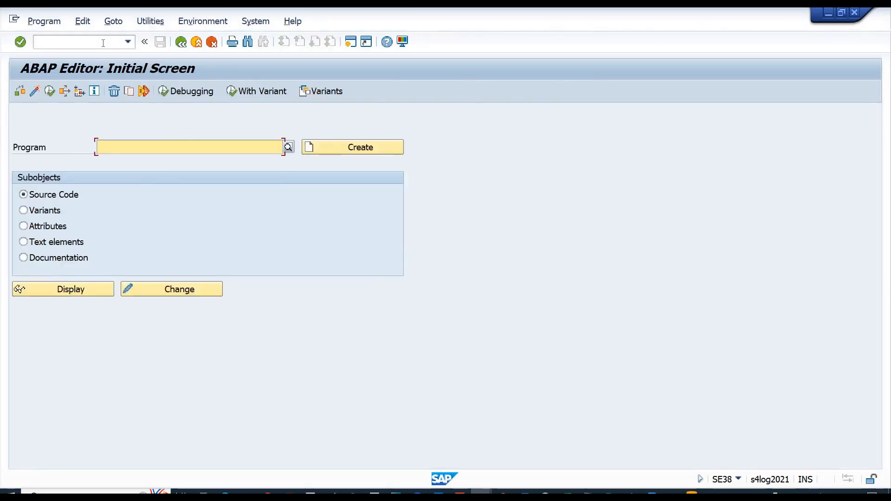
key("ctrl+v")
left_click(49, 92)
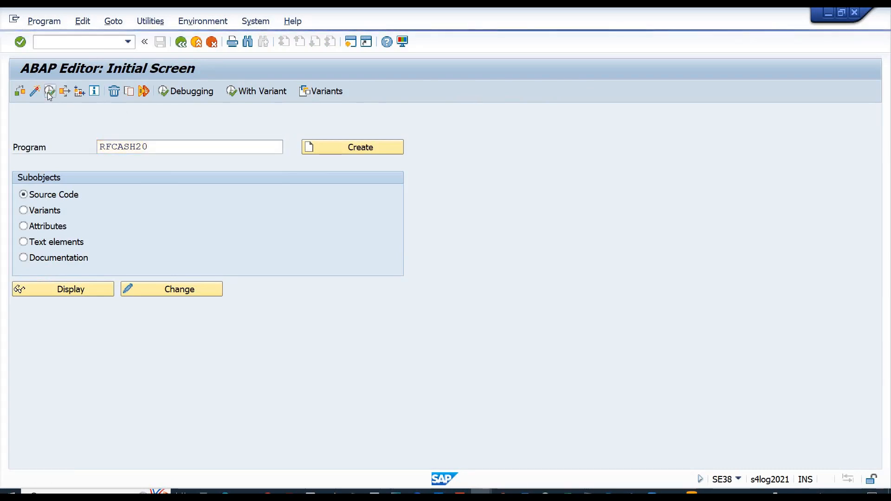
Set the report selection to company code TTAU, cash journal TTA1 and date interval 05.07.2023 to 07.07.2023.
type("t")
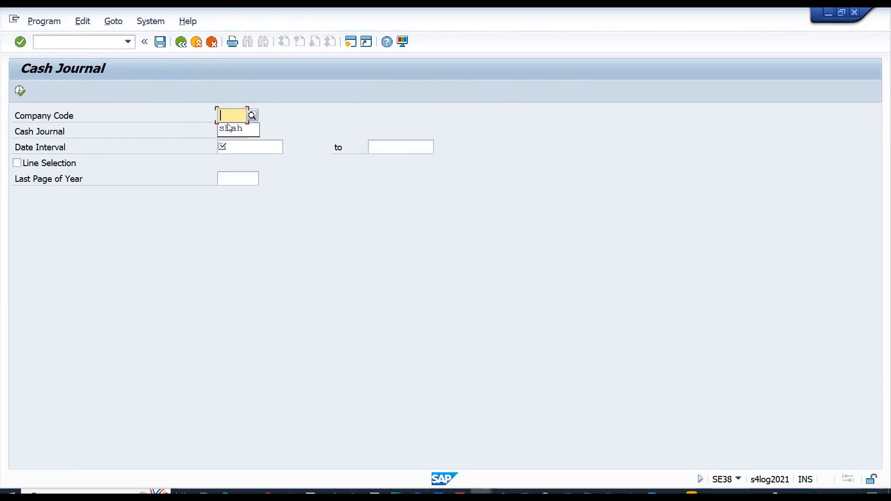
type("tau")
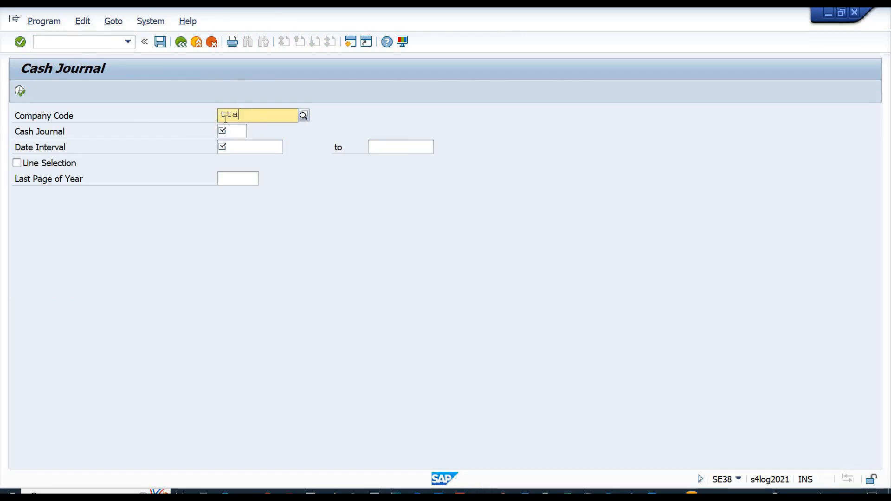
key("Tab")
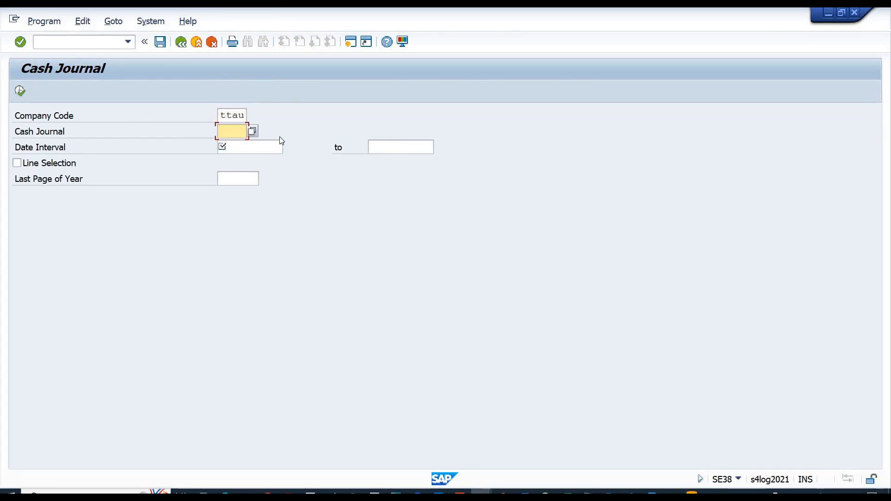
left_click(255, 132)
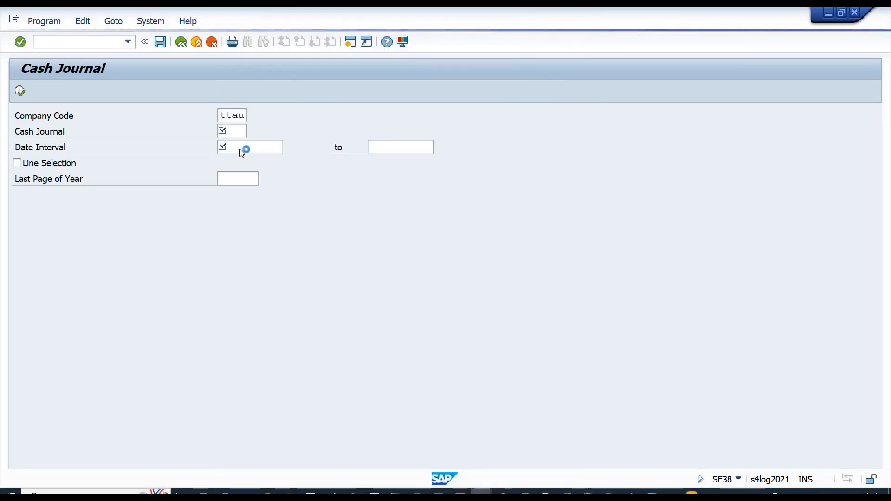
left_click(265, 149)
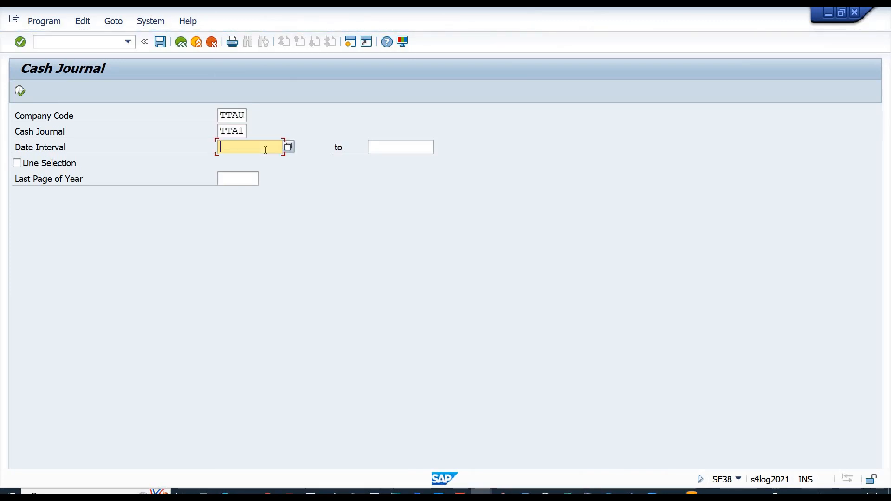
type("07")
key("BackSpace")
key("Down")
key("Tab")
type("0")
key("Down")
key("Return")
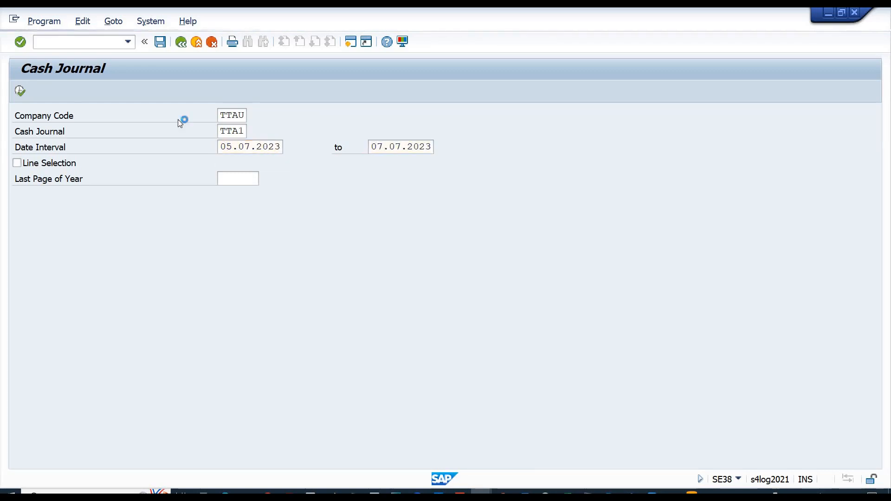
Run the cash journal report and expand the CASH FROM BANK document to examine its line item.
left_click(20, 91)
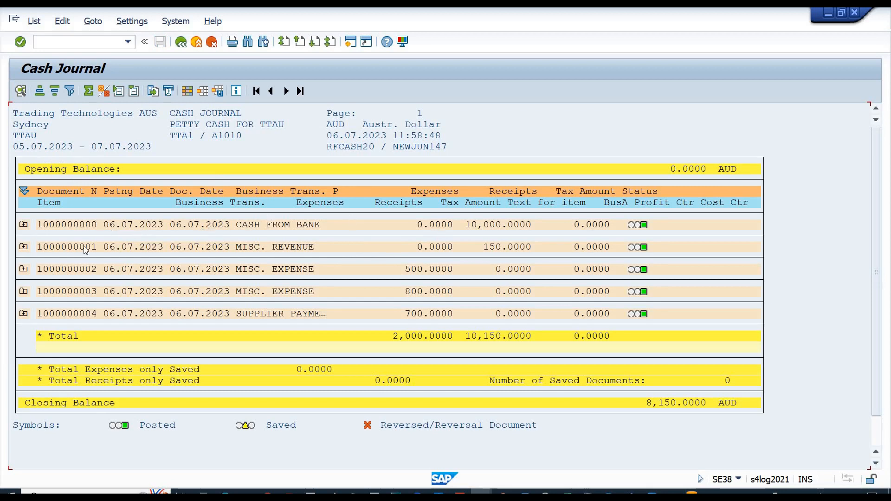
left_click(22, 227)
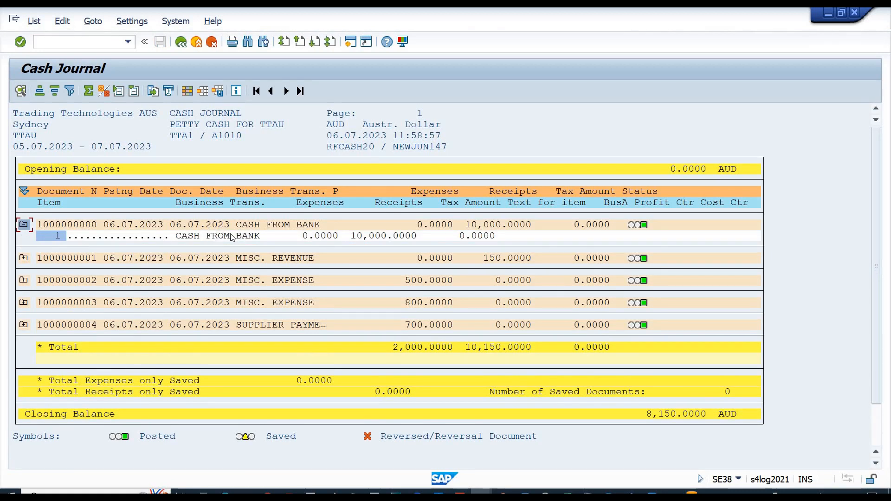